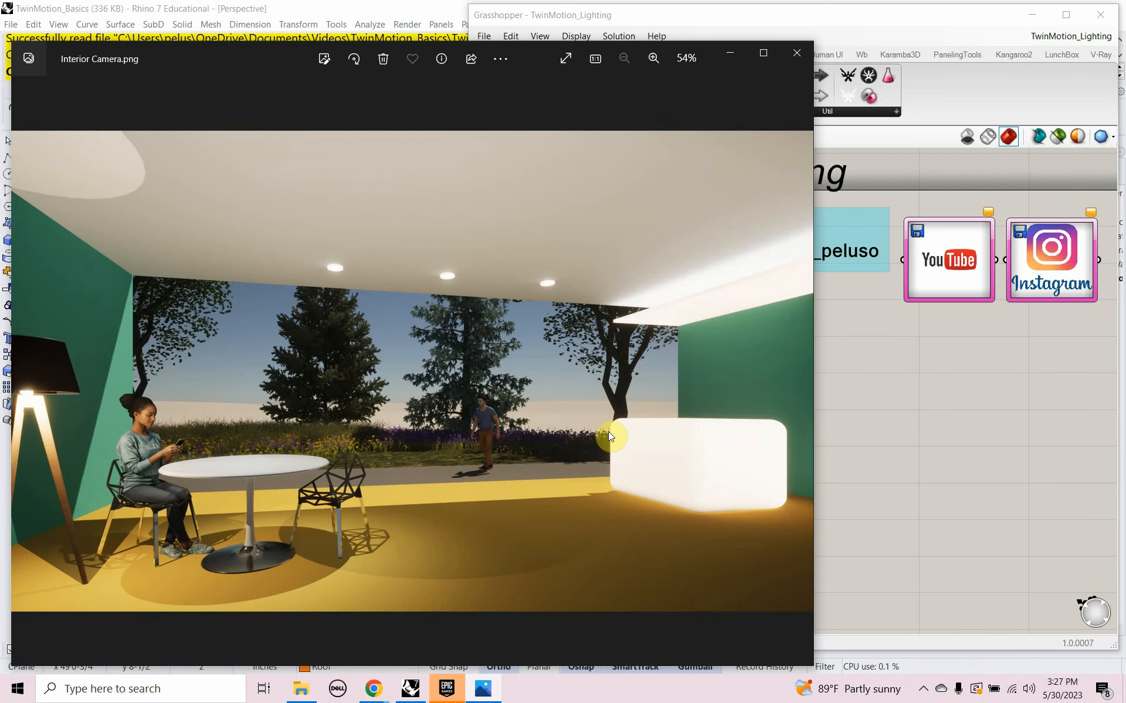
# Close the Interior Camera.png render preview and switch to the Chrome browser.
pyautogui.moveTo(184, 70); pyautogui.dragTo(239, 65)
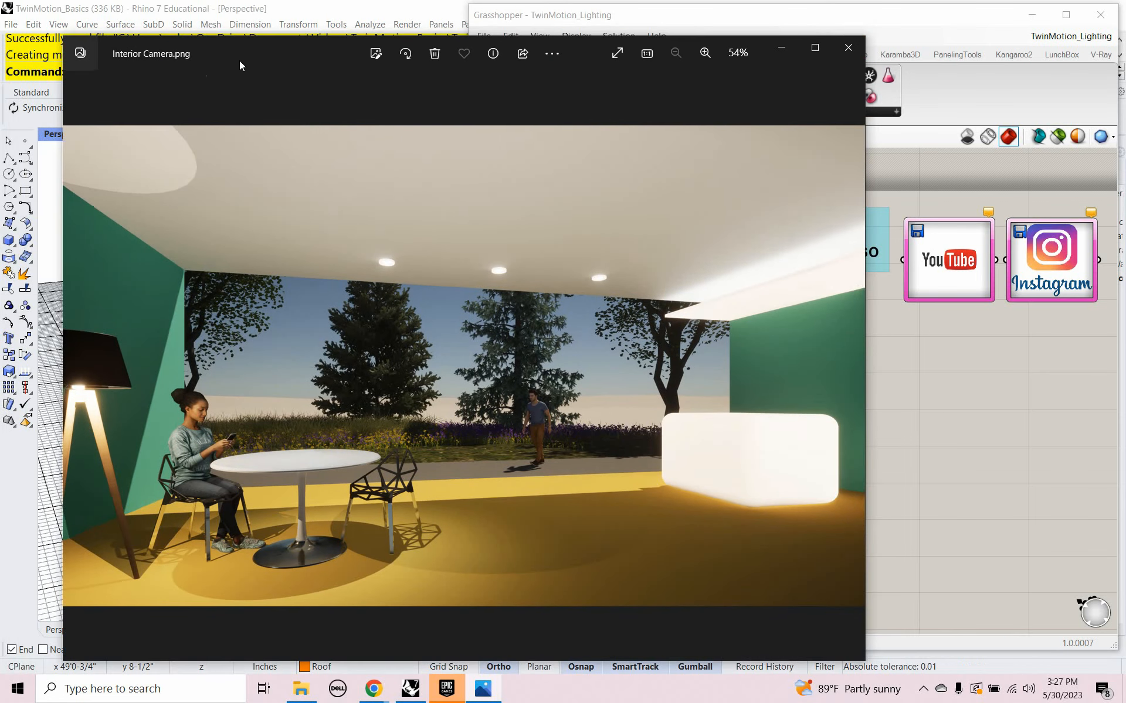
pyautogui.click(846, 51)
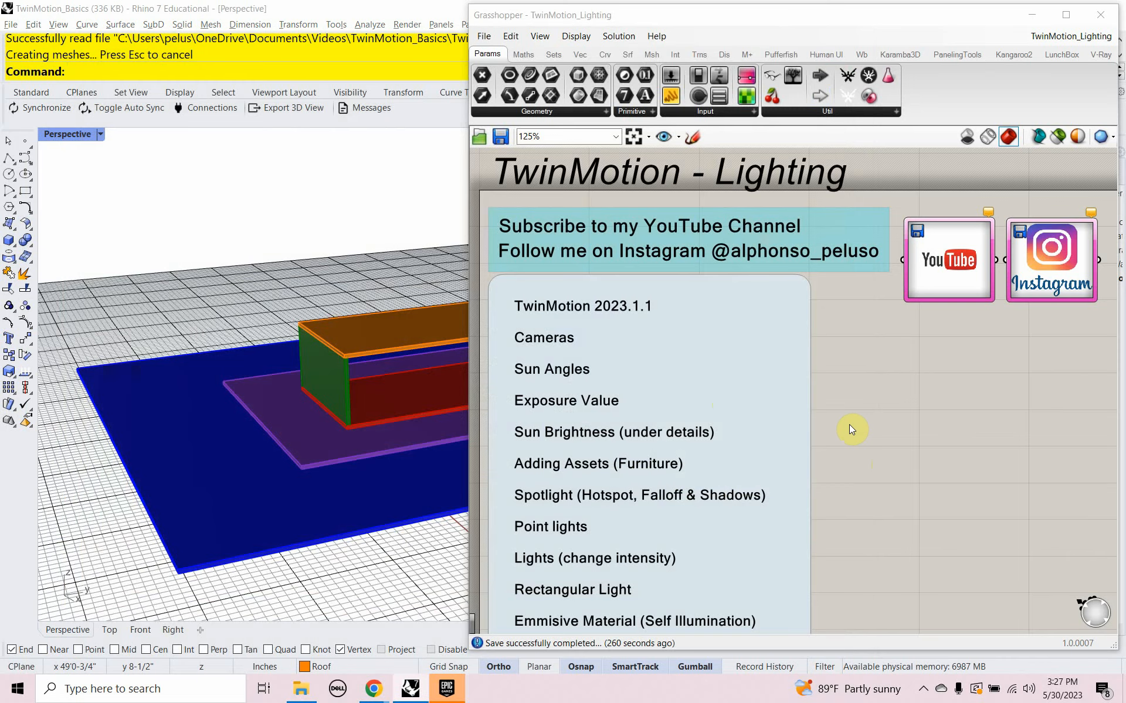
pyautogui.hotkey('alt', 'Tab')
pyautogui.hotkey('alt', 'Tab')
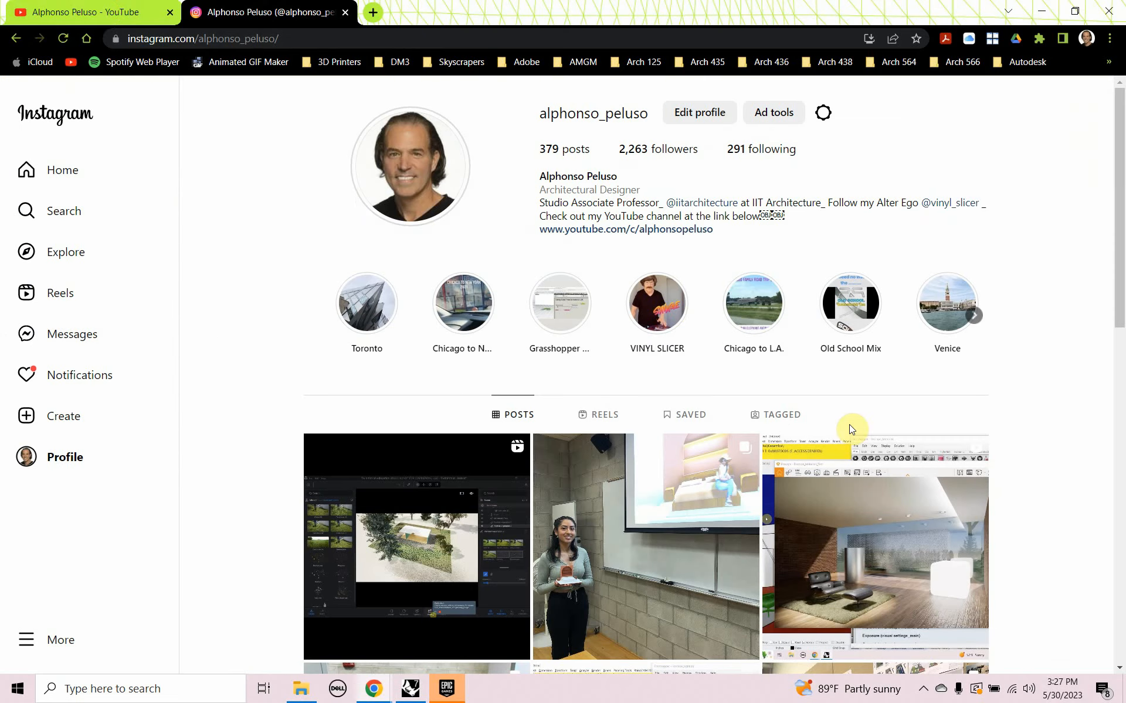
# Show the YouTube channel page and set its subscription notifications to All.
pyautogui.click(113, 8)
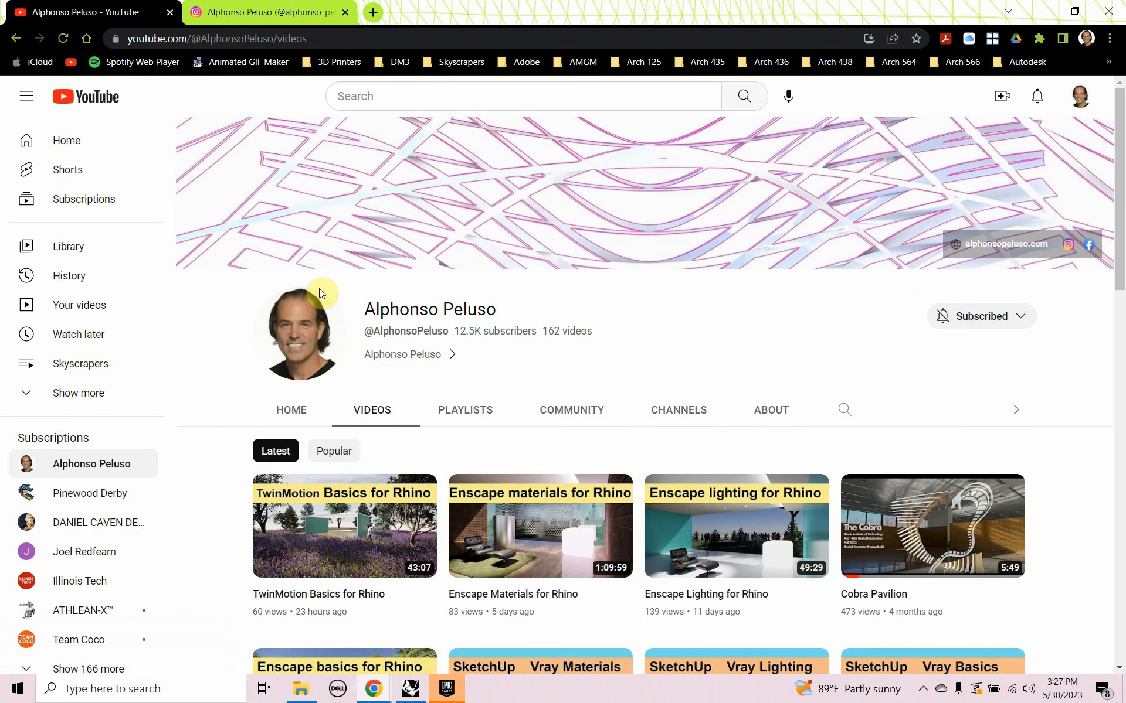
pyautogui.click(980, 317)
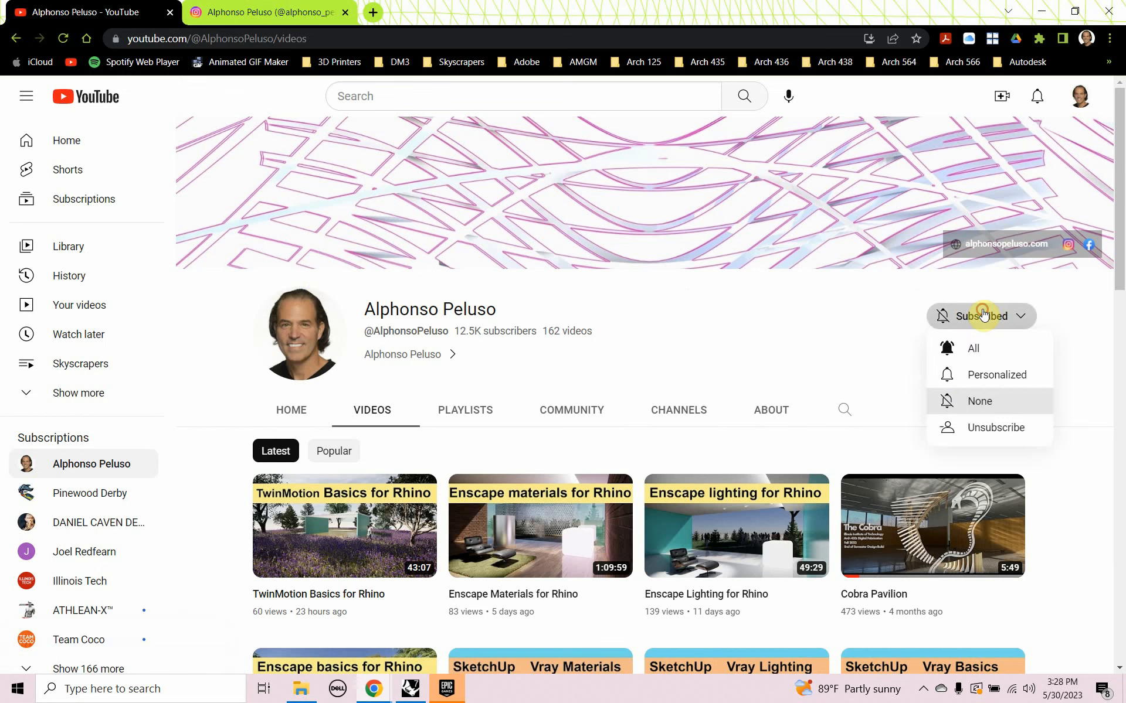
pyautogui.click(947, 349)
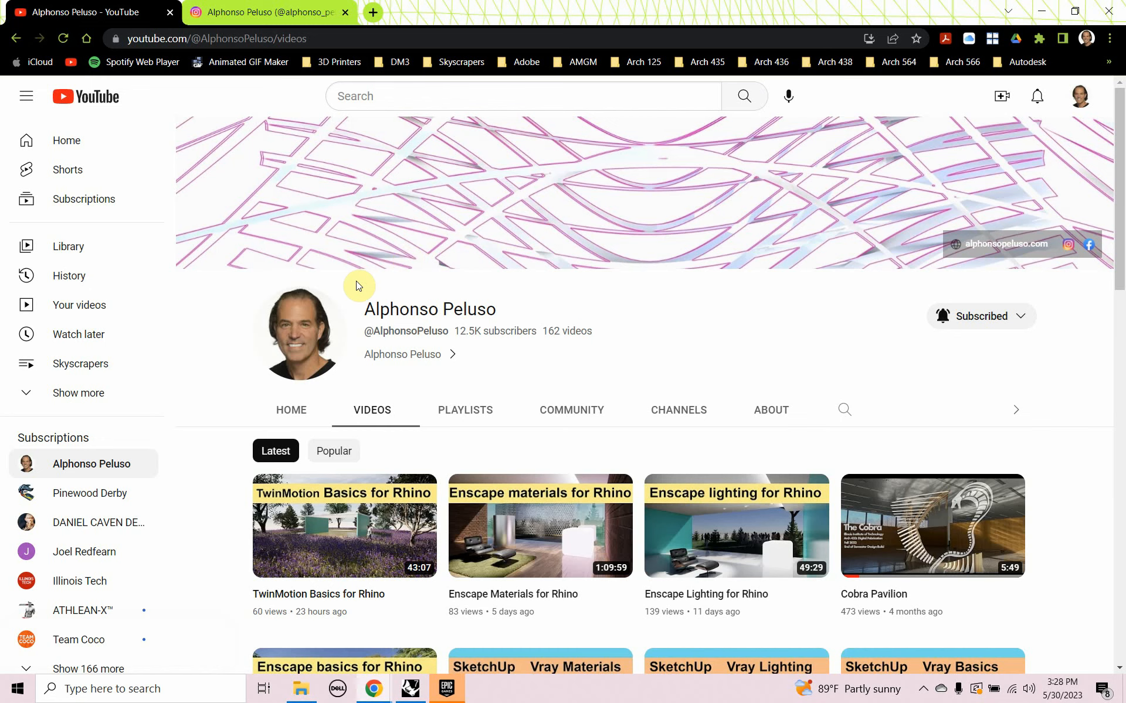
# Look through the posts on the Instagram profile page, returning to its header.
pyautogui.click(254, 20)
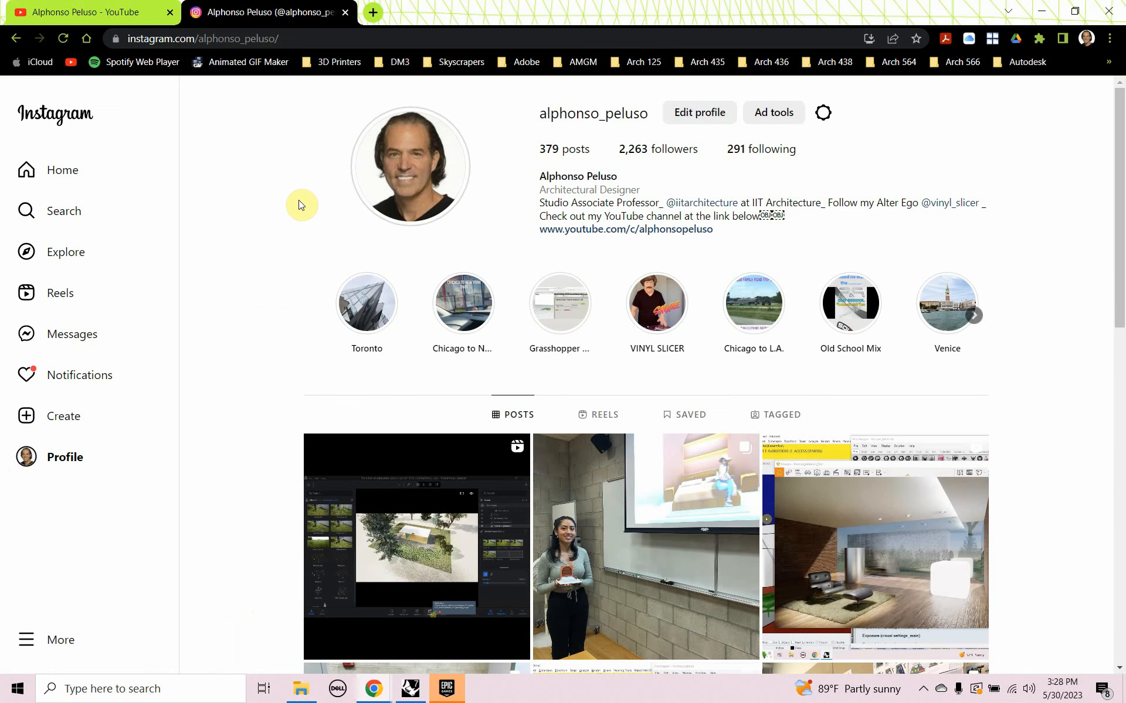
pyautogui.scroll(-5, 360, 474)
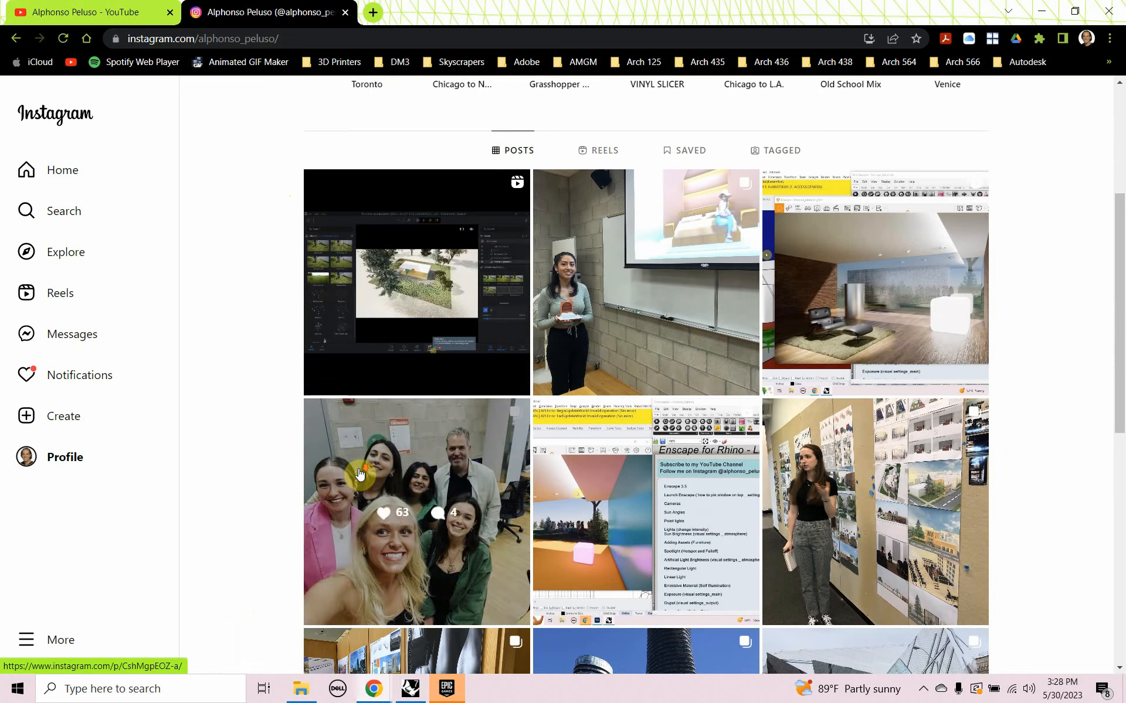
pyautogui.scroll(-3, 822, 461)
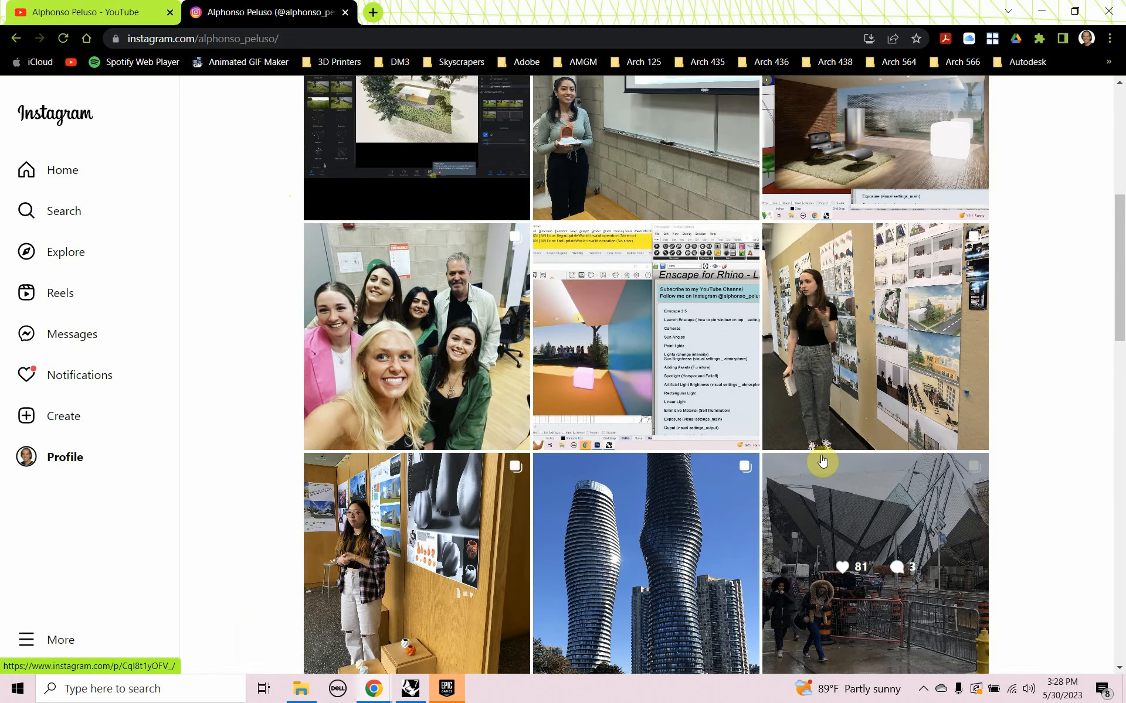
pyautogui.scroll(-3, 822, 462)
pyautogui.scroll(-5, 823, 462)
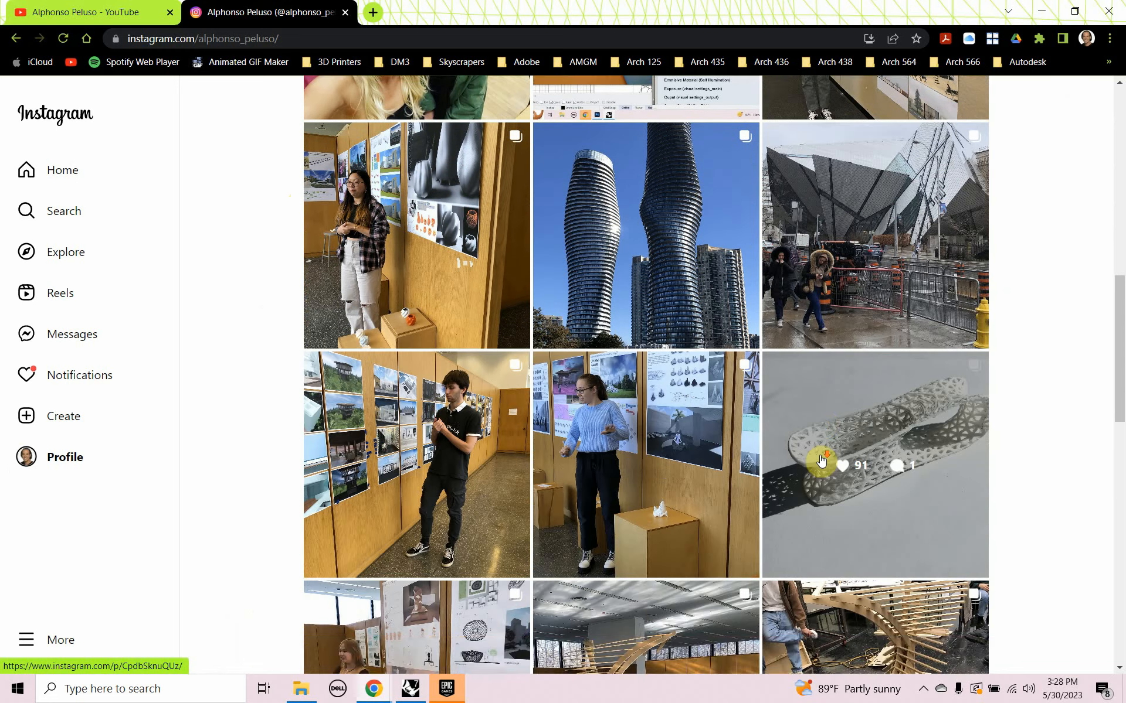
pyautogui.scroll(5, 817, 461)
pyautogui.scroll(10, 818, 461)
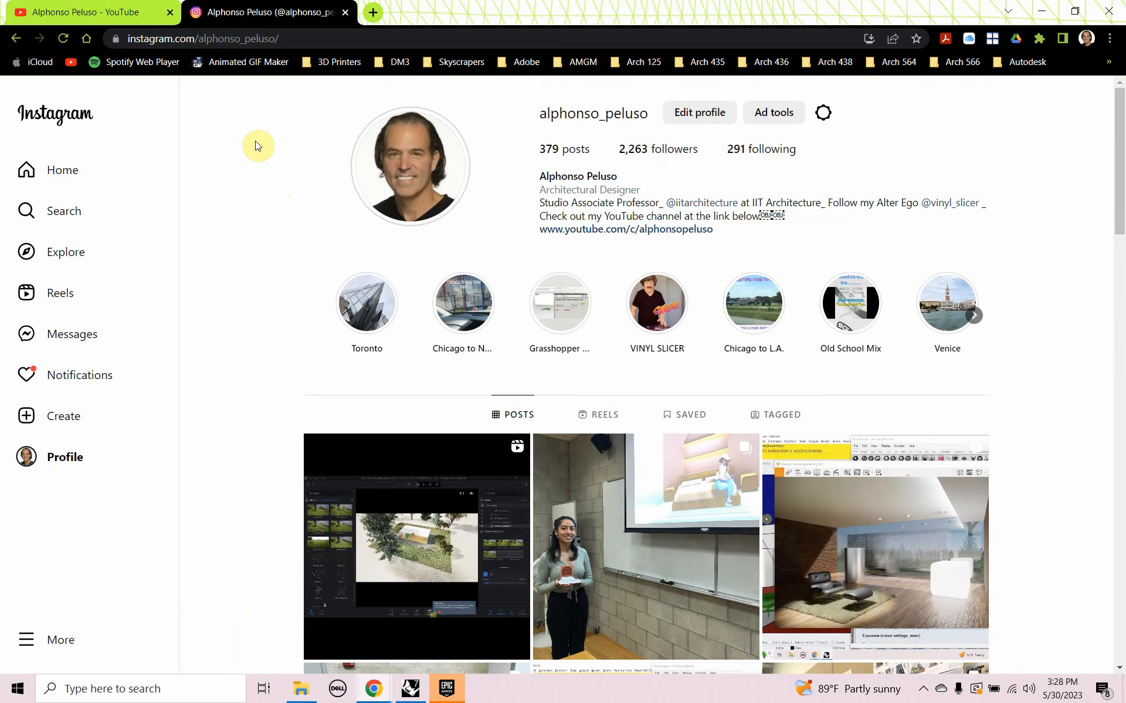
# Return to the desktop and launch Twinmotion EDU 2023.1.1 from the Epic Games Launcher.
pyautogui.hotkey('alt', 'Tab')
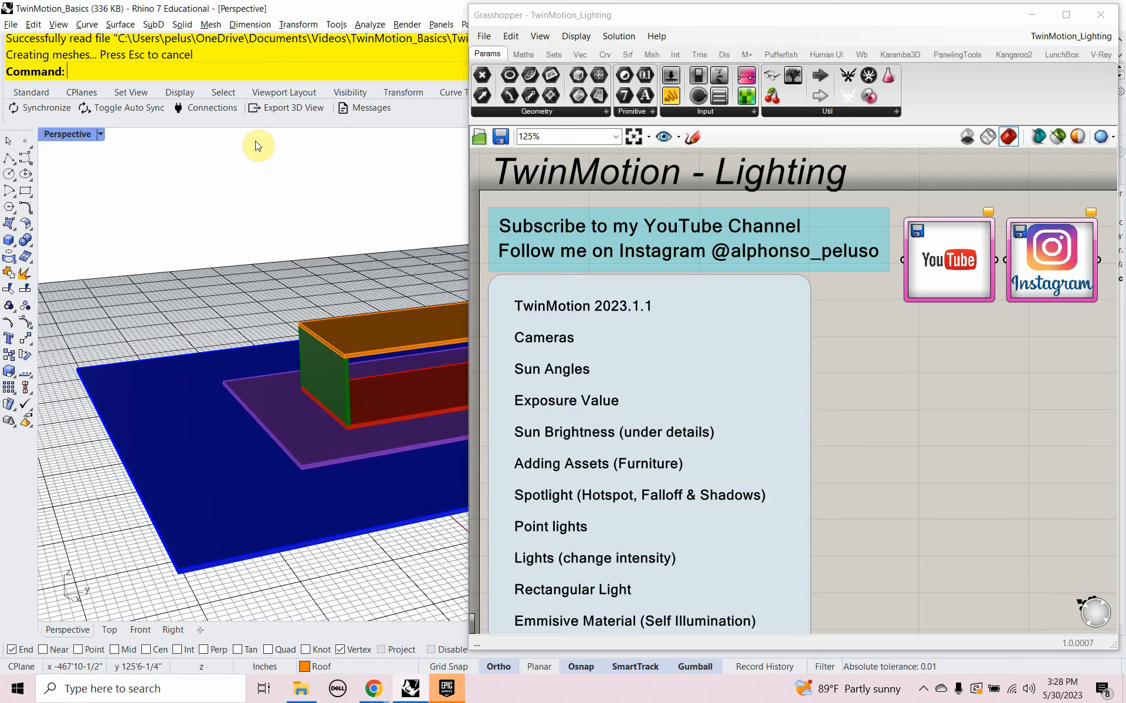
pyautogui.press('super+d')
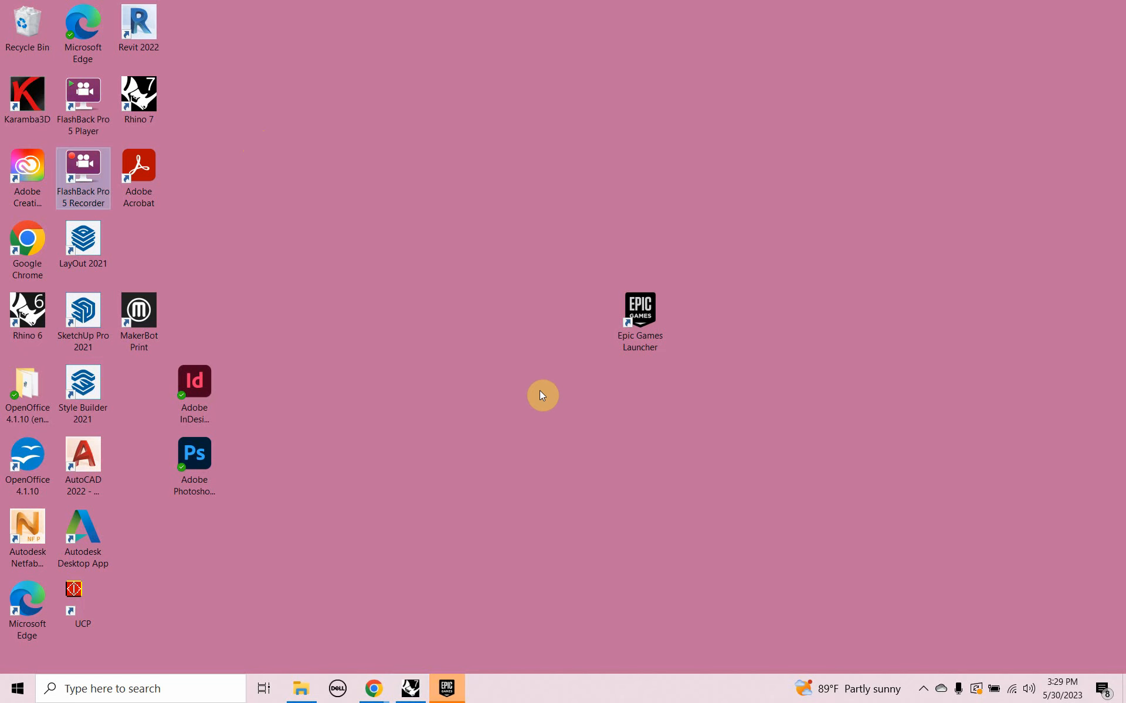
pyautogui.doubleClick(662, 308)
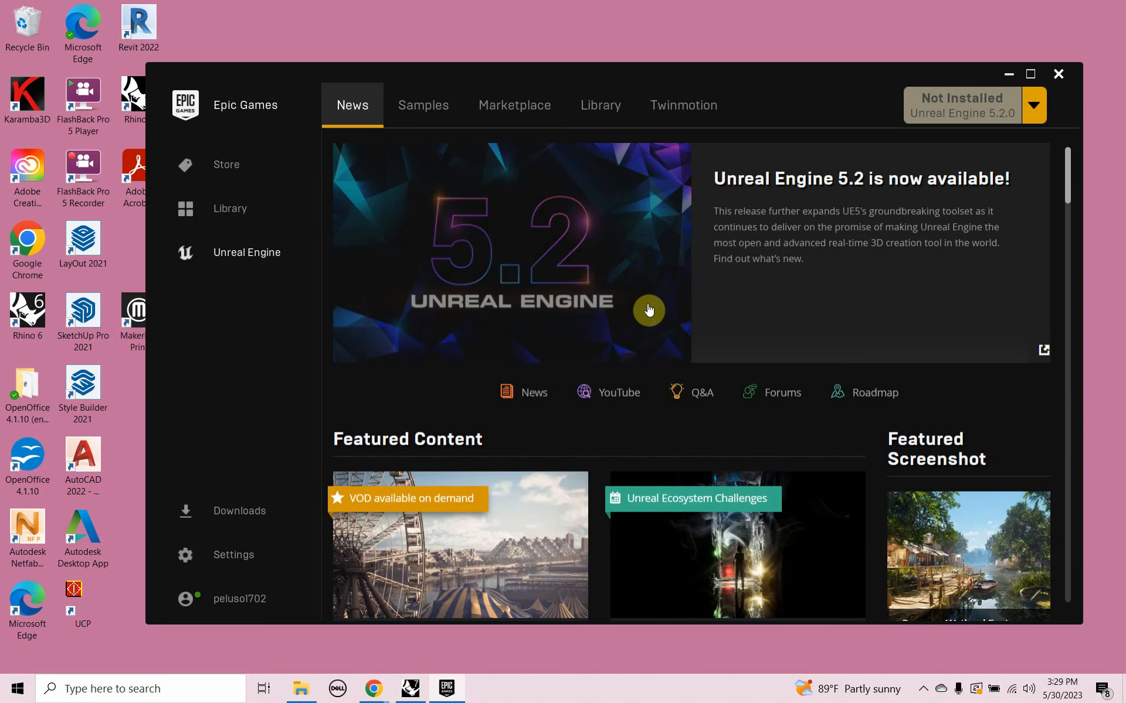
pyautogui.click(674, 108)
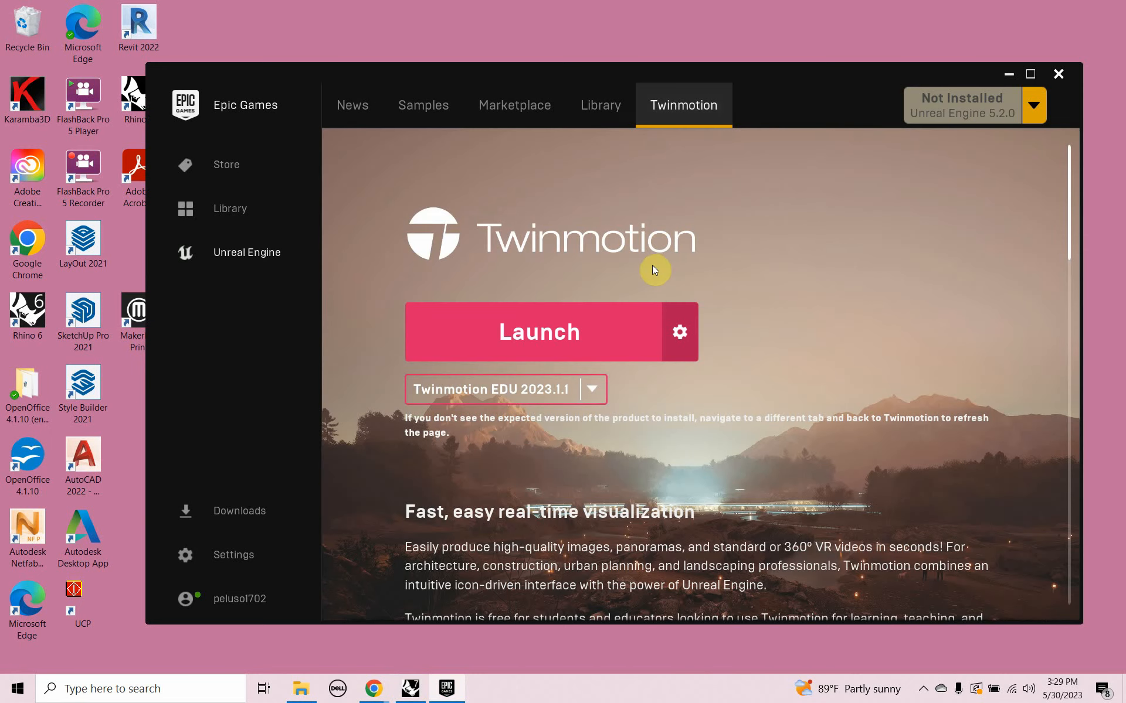
pyautogui.click(518, 339)
pyautogui.click(556, 325)
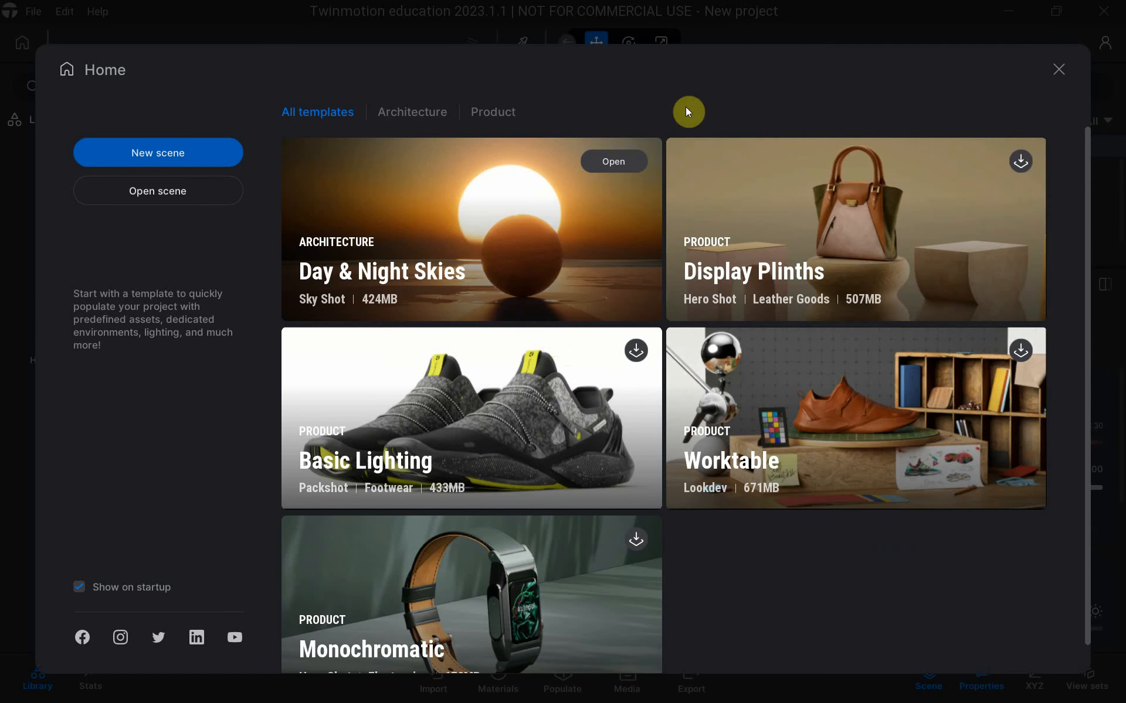
# Dismiss the Home screen and open the recent project TwinMotion_Basics.tm.
pyautogui.click(1056, 71)
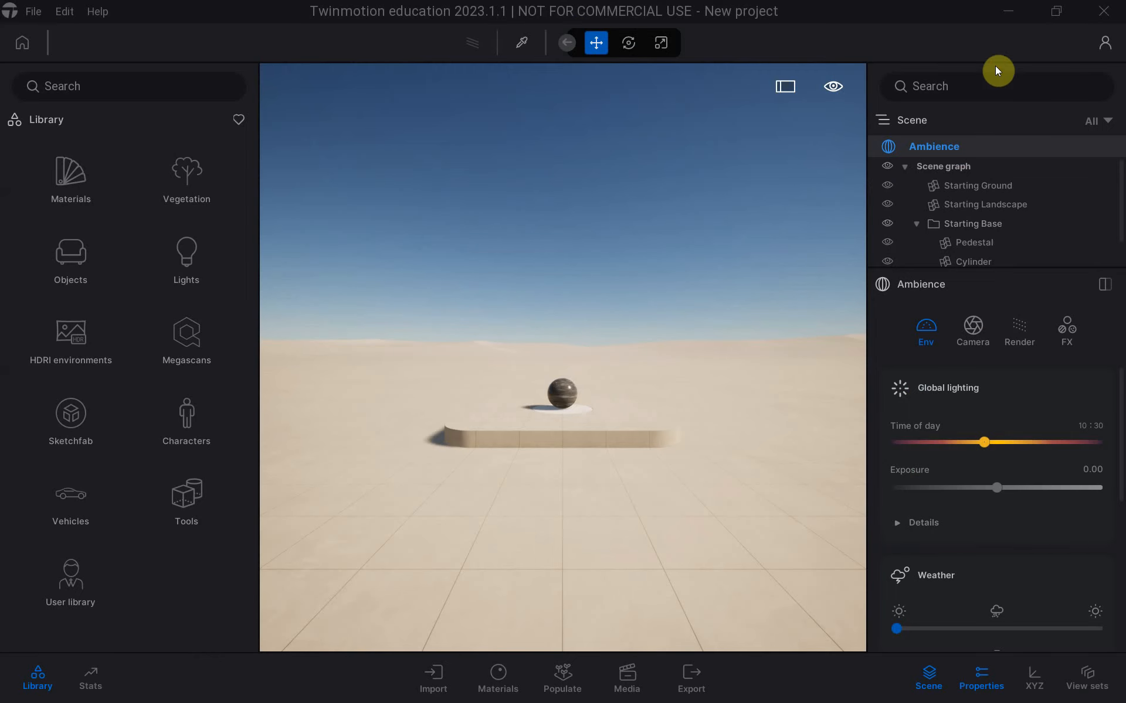
pyautogui.click(35, 15)
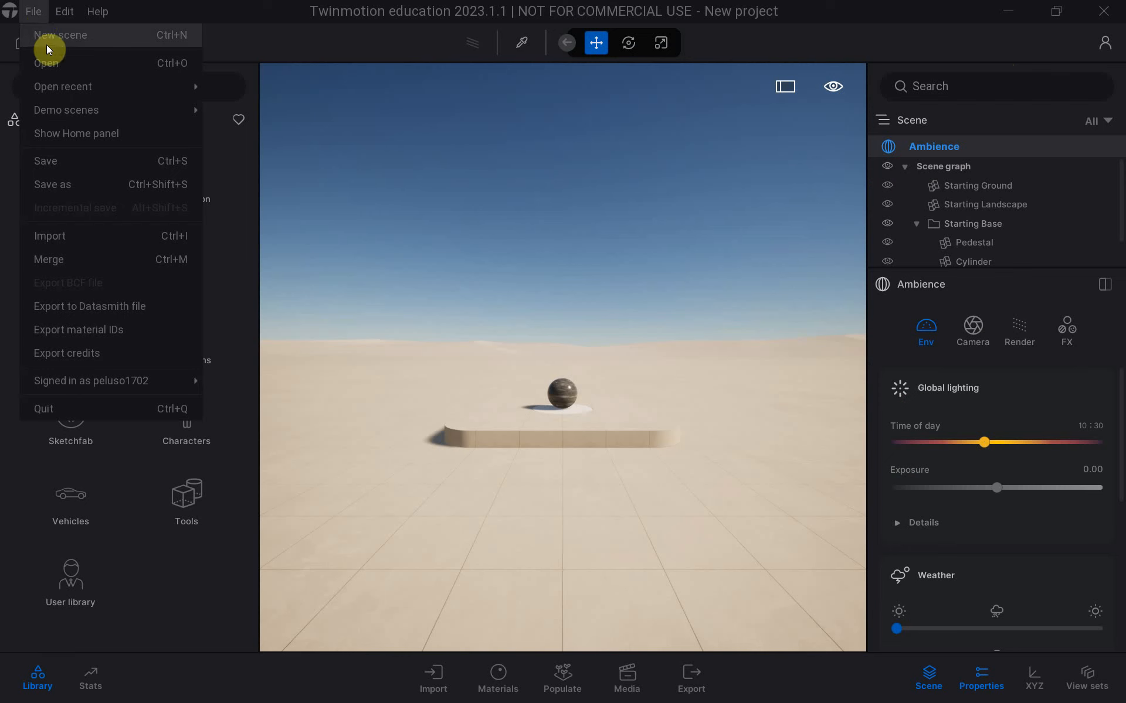
pyautogui.moveTo(48, 78)
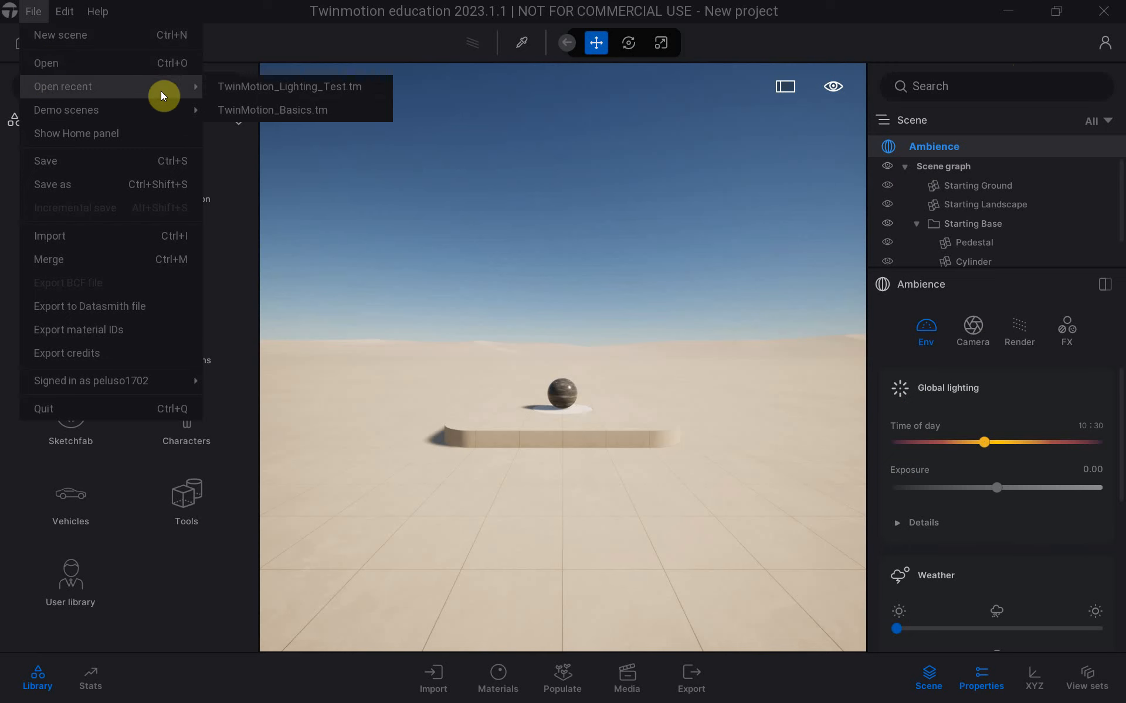
pyautogui.click(262, 116)
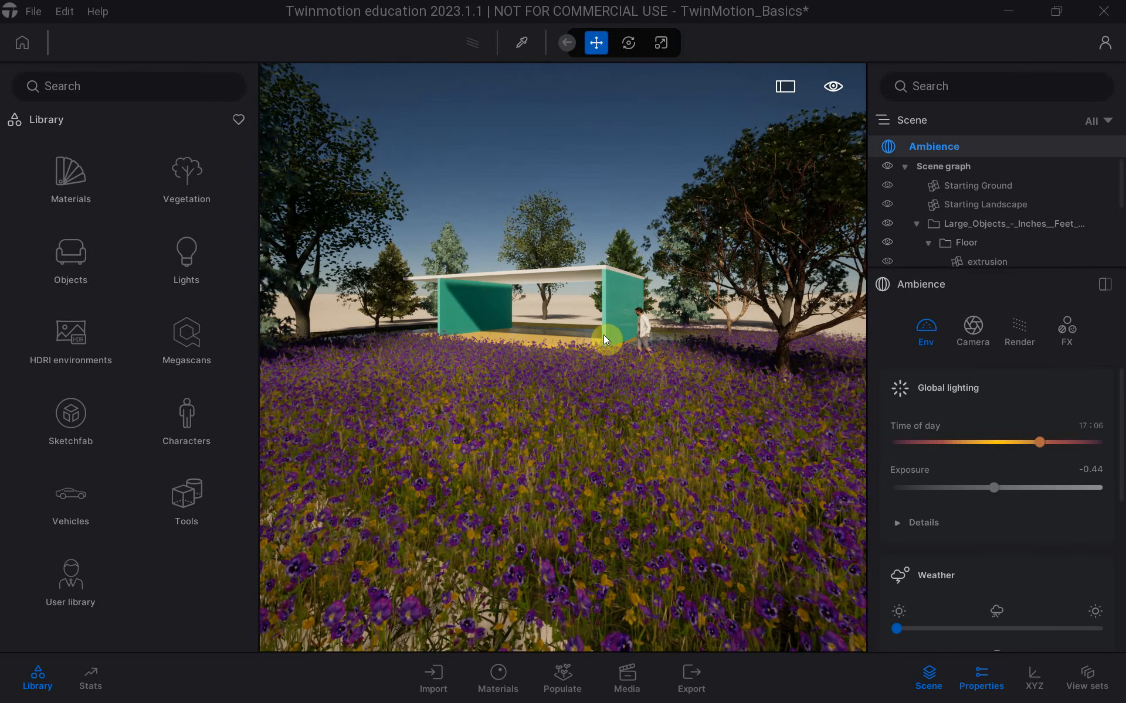
# Check the scene's performance statistics and the lighting topic outline in Grasshopper.
pyautogui.click(91, 679)
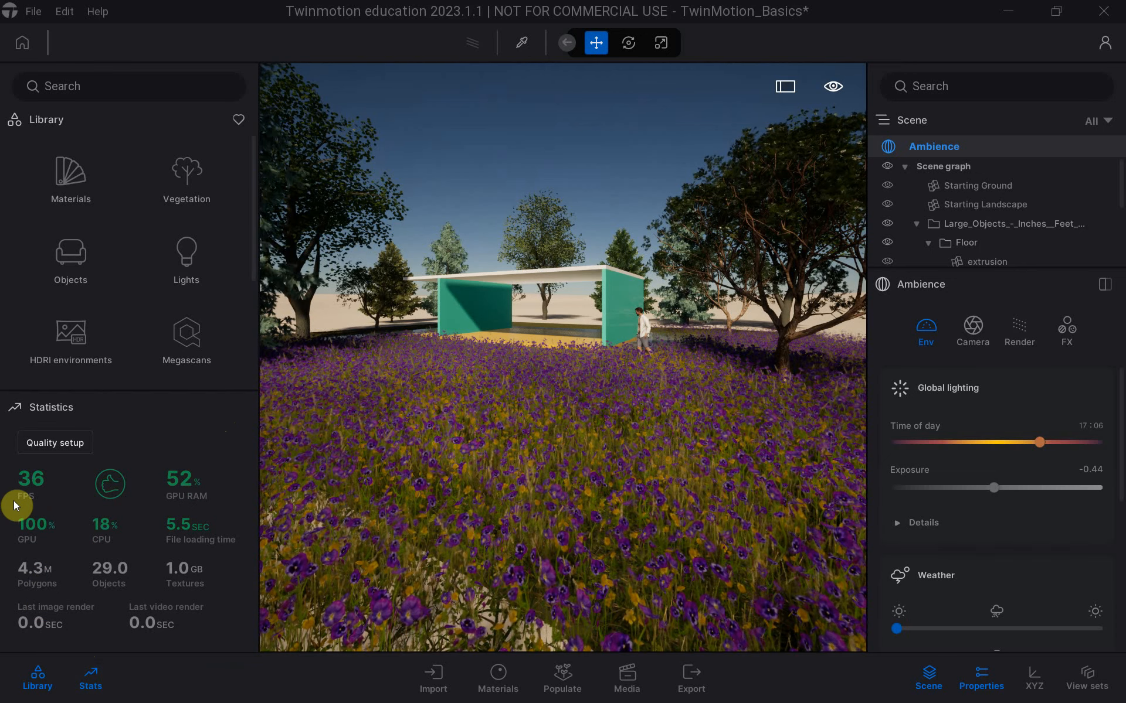
pyautogui.click(85, 680)
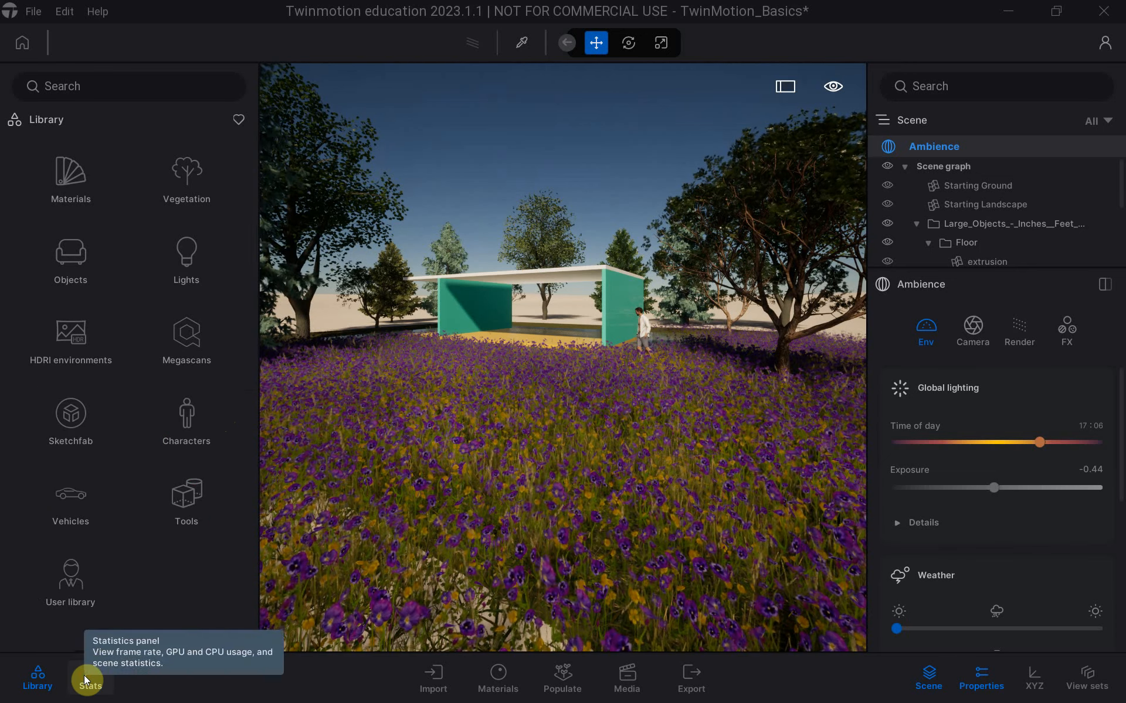
pyautogui.hotkey('alt', 'Tab')
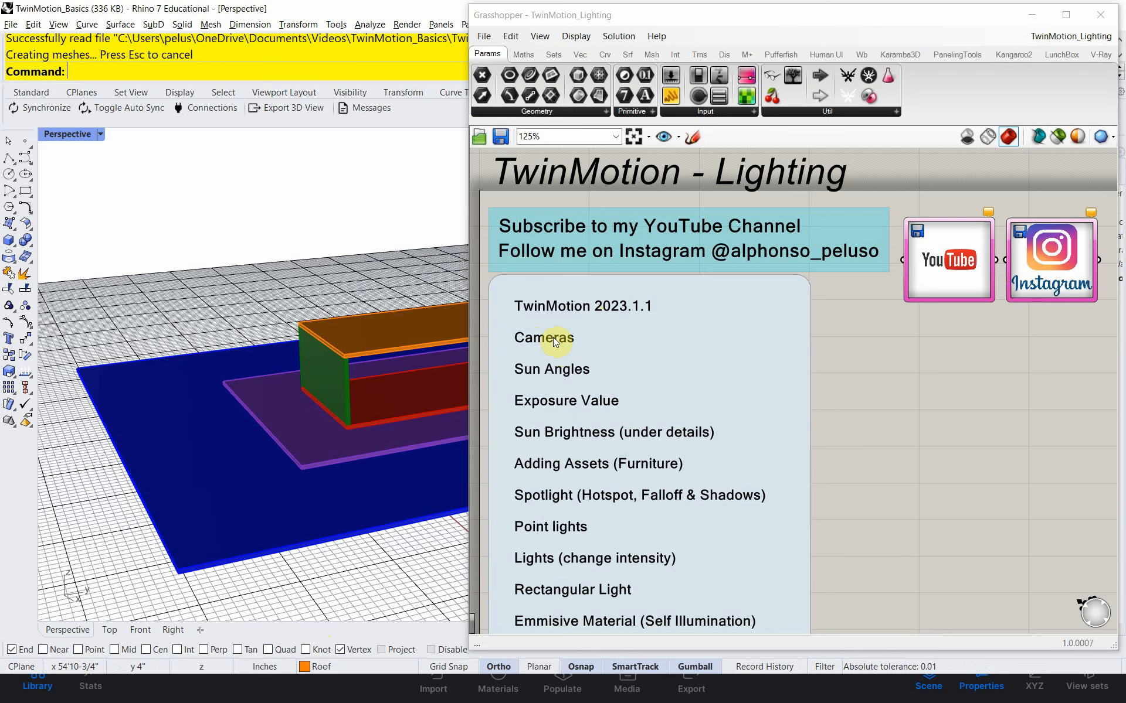
pyautogui.hotkey('alt', 'Tab')
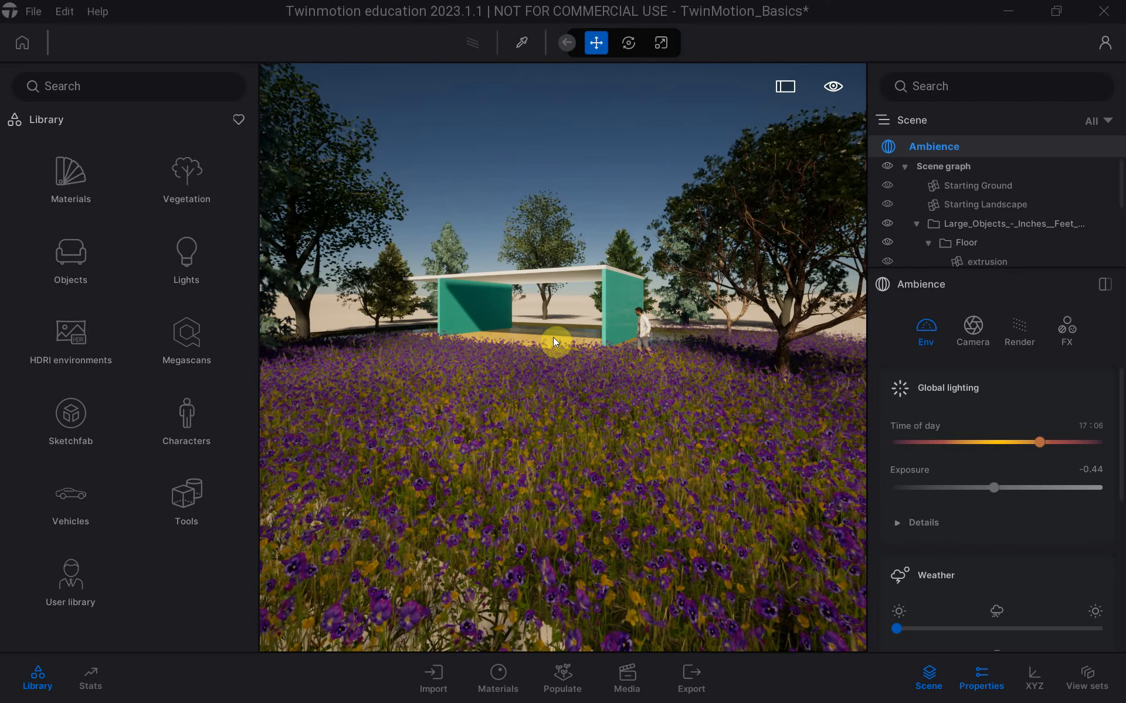
# View the pavilion more closely from the front and look over the preference categories without changing anything.
pyautogui.keyDown('shift'); pyautogui.moveTo(489, 412); pyautogui.dragTo(525, 381, button='middle'); pyautogui.keyUp('shift')
pyautogui.scroll(3, 418, 310)
pyautogui.keyDown('shift'); pyautogui.moveTo(463, 337); pyautogui.dragTo(550, 413, button='middle'); pyautogui.keyUp('shift')
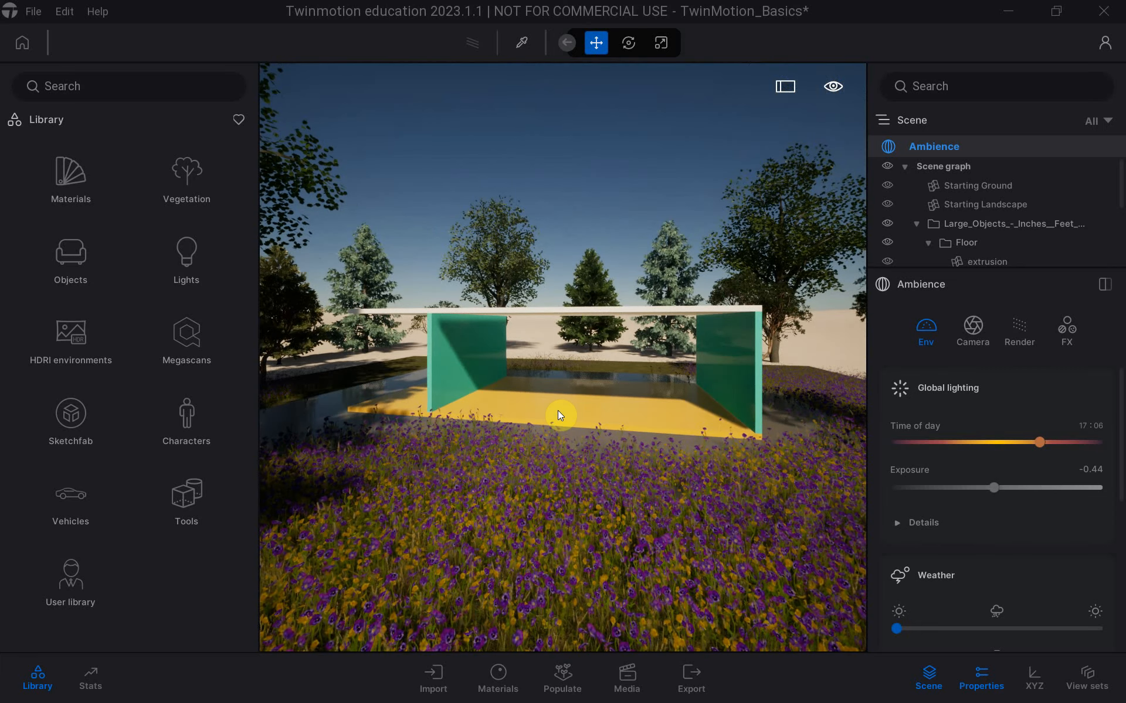
pyautogui.hotkey('ctrl', 'p')
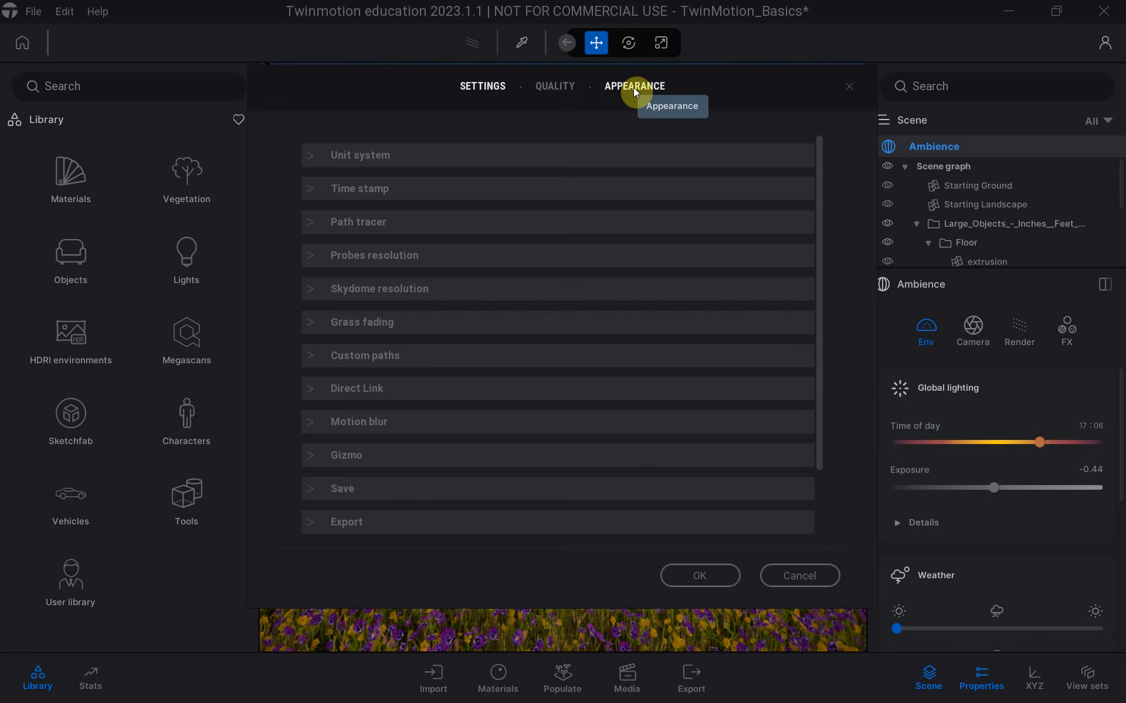
pyautogui.click(848, 89)
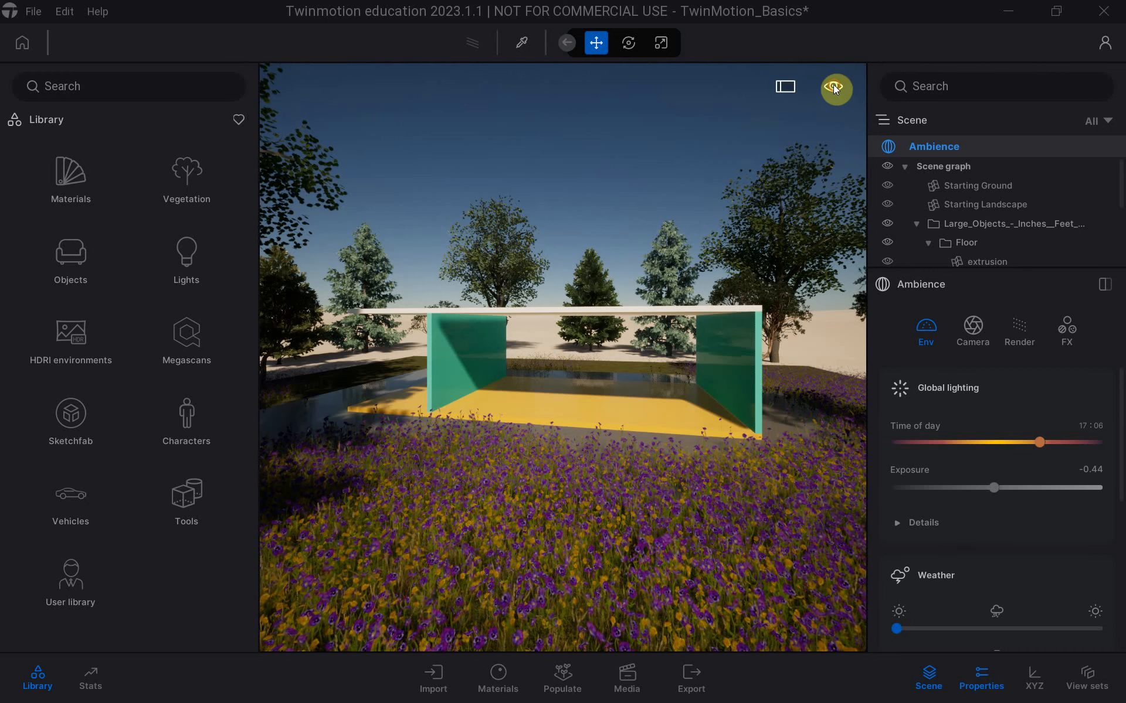
# Show the navigation help in a full-screen viewport and review the available navigation presets.
pyautogui.click(833, 86)
pyautogui.click(839, 394)
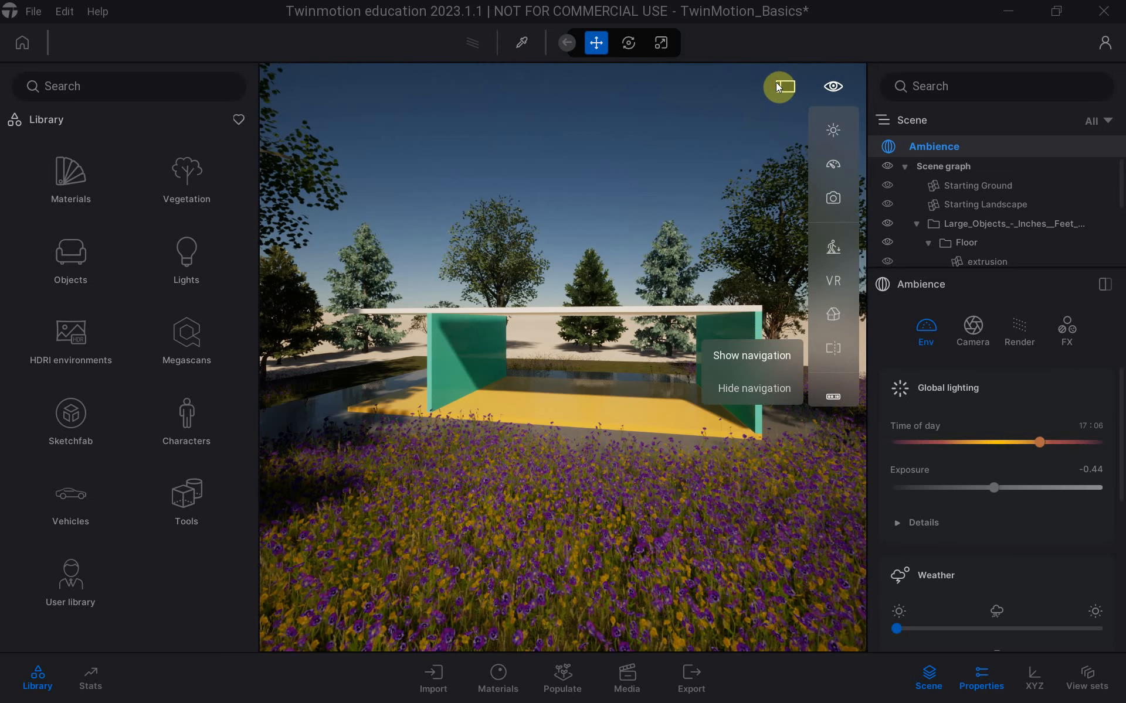
pyautogui.click(750, 355)
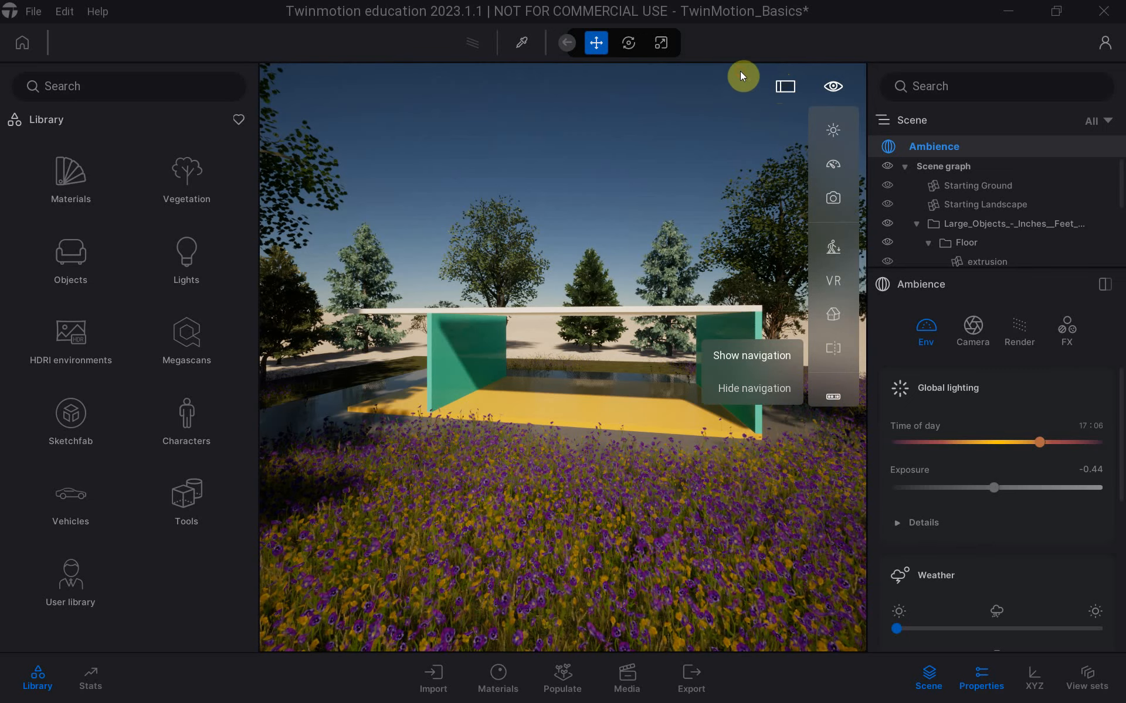
pyautogui.click(830, 89)
pyautogui.click(784, 88)
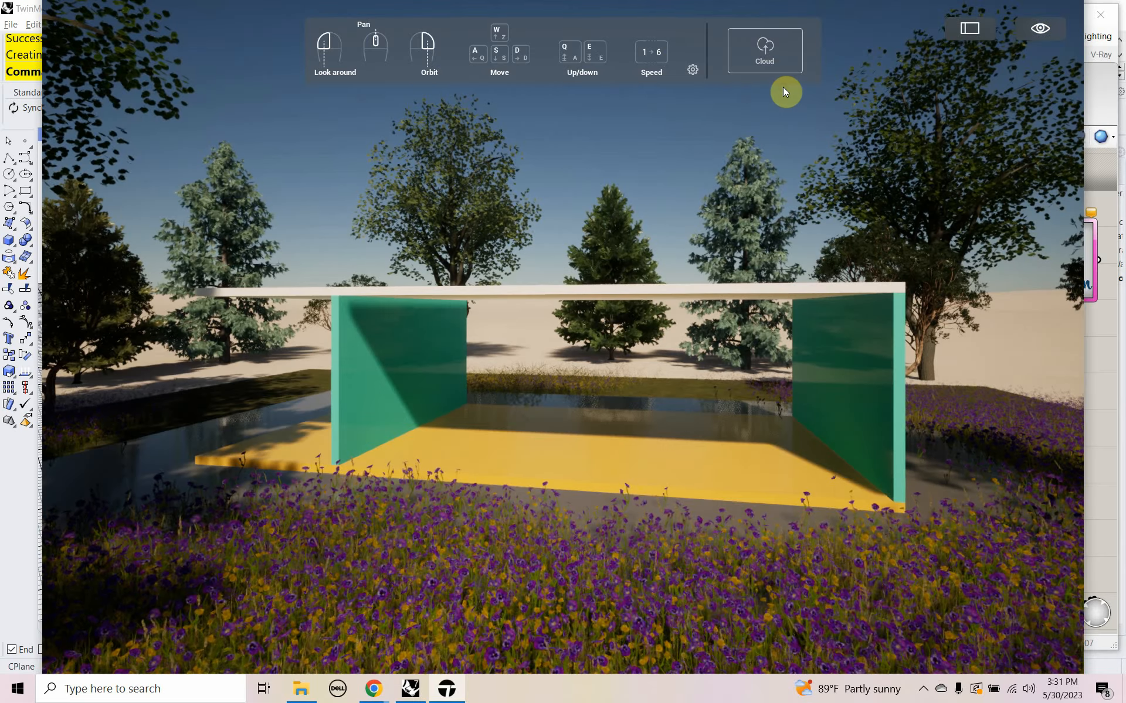
pyautogui.click(691, 69)
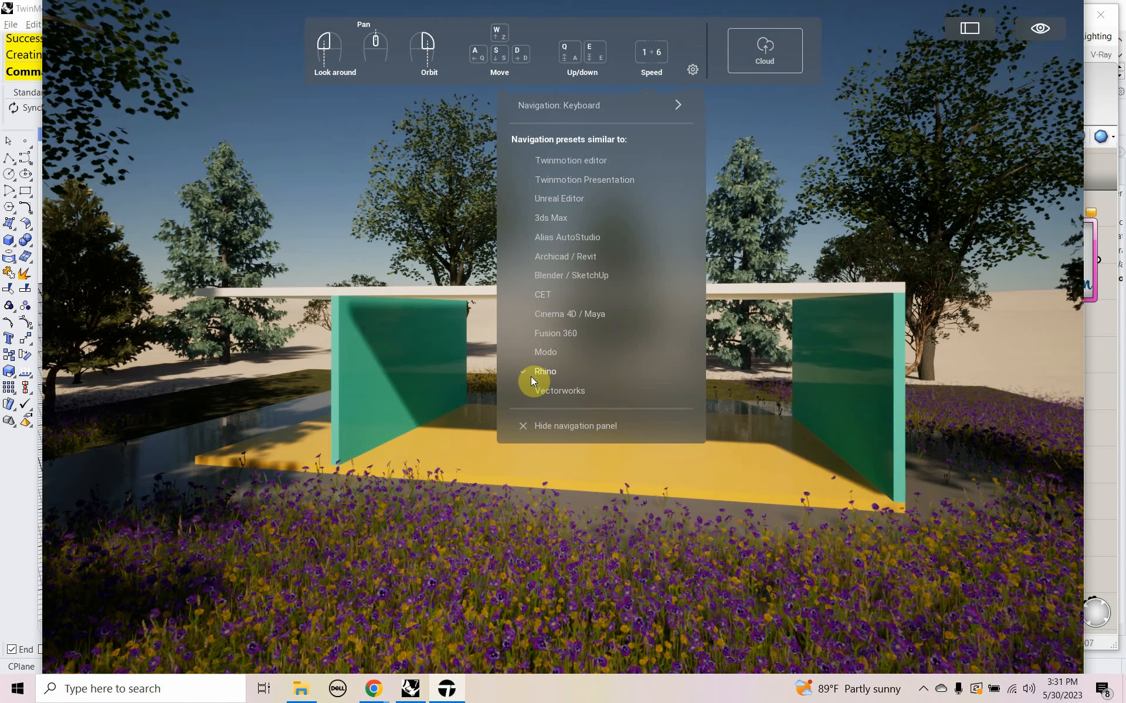
# Hide the navigation help and toggle the viewport out of and back into full screen.
pyautogui.click(1040, 28)
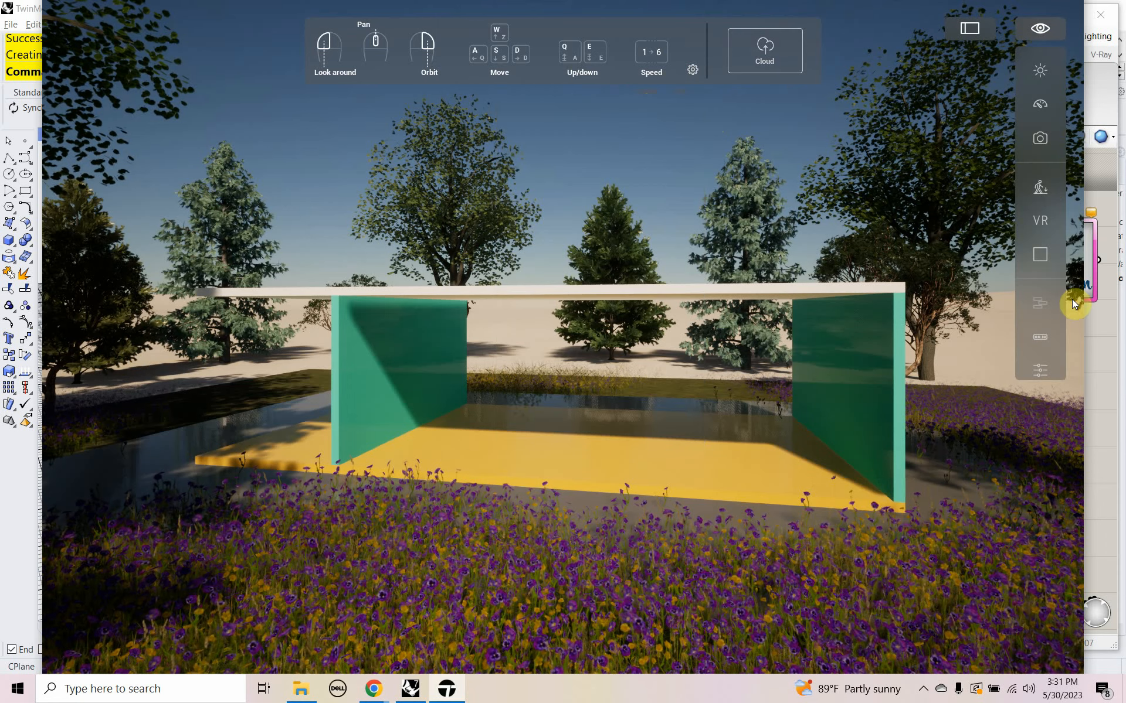
pyautogui.click(1036, 344)
pyautogui.click(990, 361)
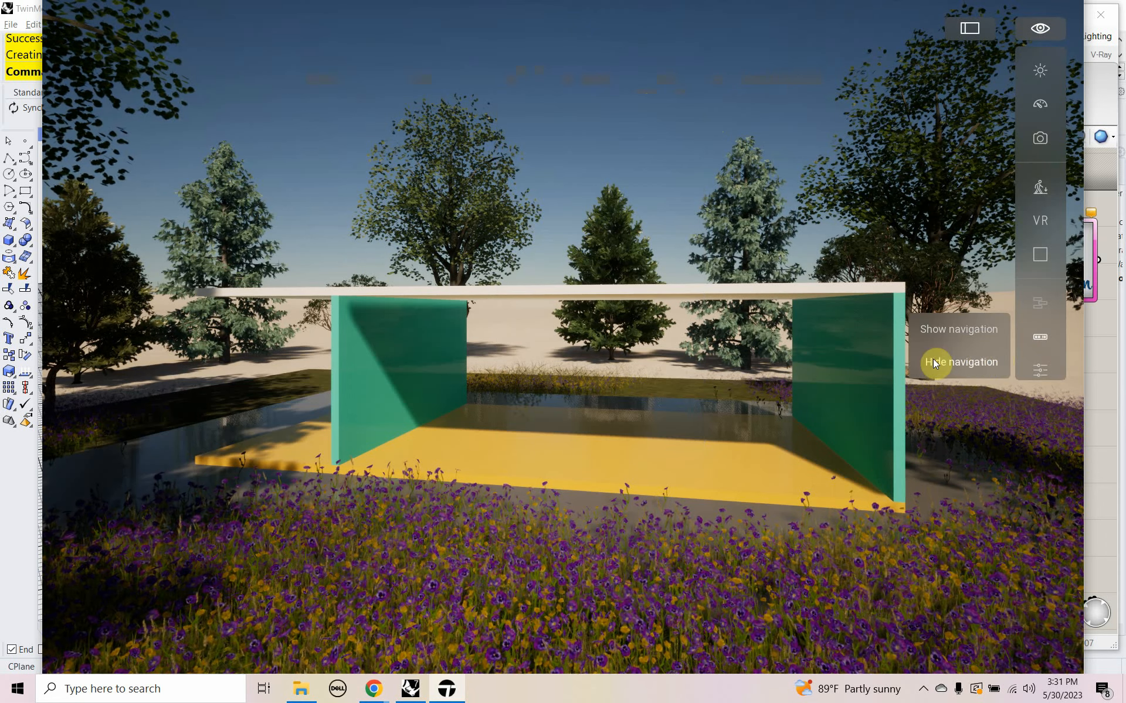
pyautogui.click(967, 27)
pyautogui.click(787, 87)
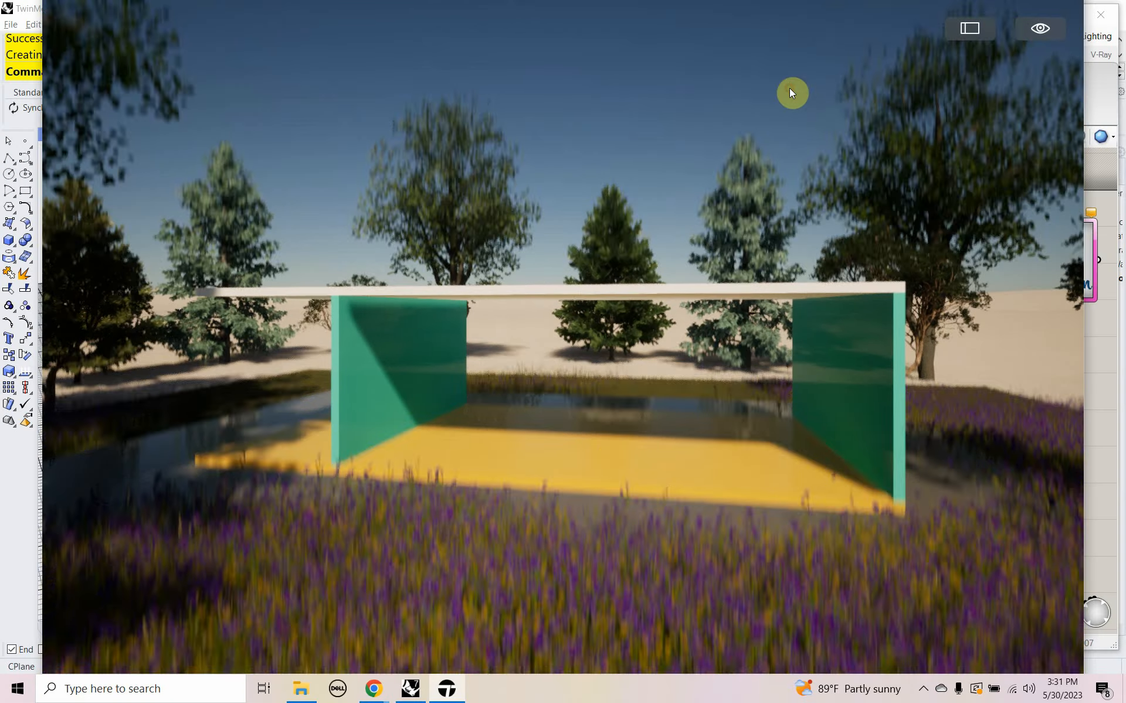
# Frame a view from inside the pavilion looking out to the trees and save it as a new image.
pyautogui.moveTo(638, 392); pyautogui.dragTo(575, 422)
pyautogui.moveTo(569, 530)
pyautogui.mouseDown(button='middle')
pyautogui.moveTo(572, 495)
pyautogui.moveTo(556, 533)
pyautogui.moveTo(569, 529)
pyautogui.mouseUp(button='middle')
pyautogui.scroll(2, 536, 486)
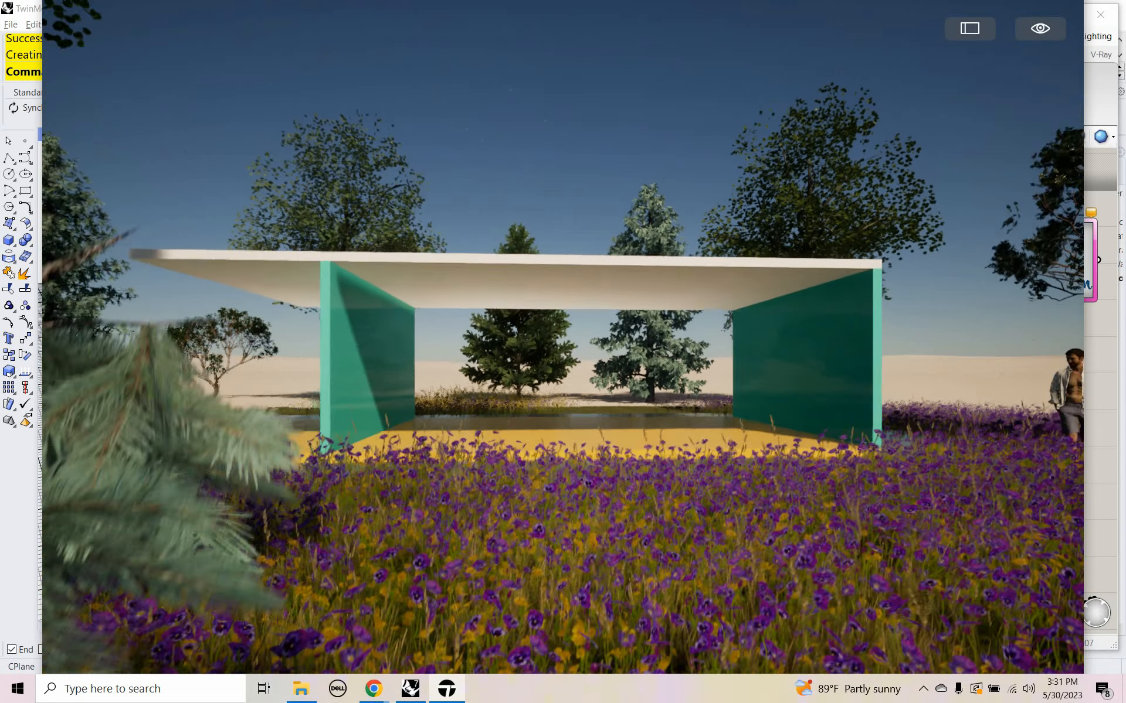
pyautogui.scroll(5, 527, 473)
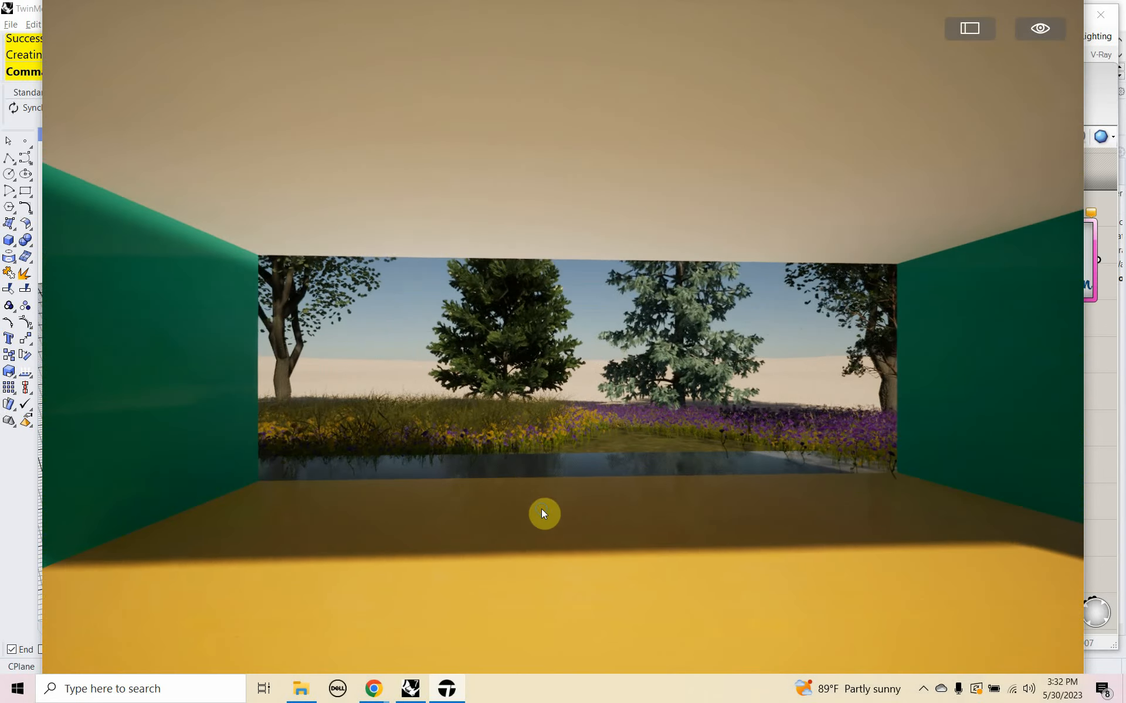
pyautogui.keyDown('shift'); pyautogui.moveTo(540, 509); pyautogui.dragTo(610, 508, button='middle'); pyautogui.keyUp('shift')
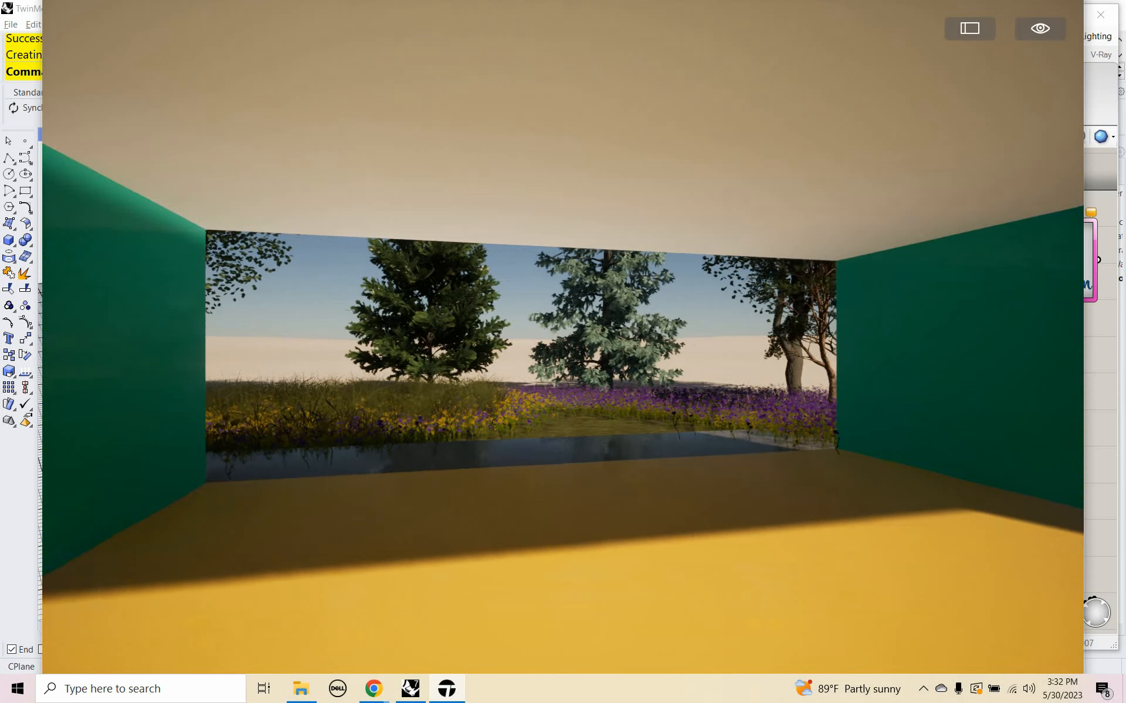
pyautogui.moveTo(525, 521); pyautogui.dragTo(543, 493, button='middle')
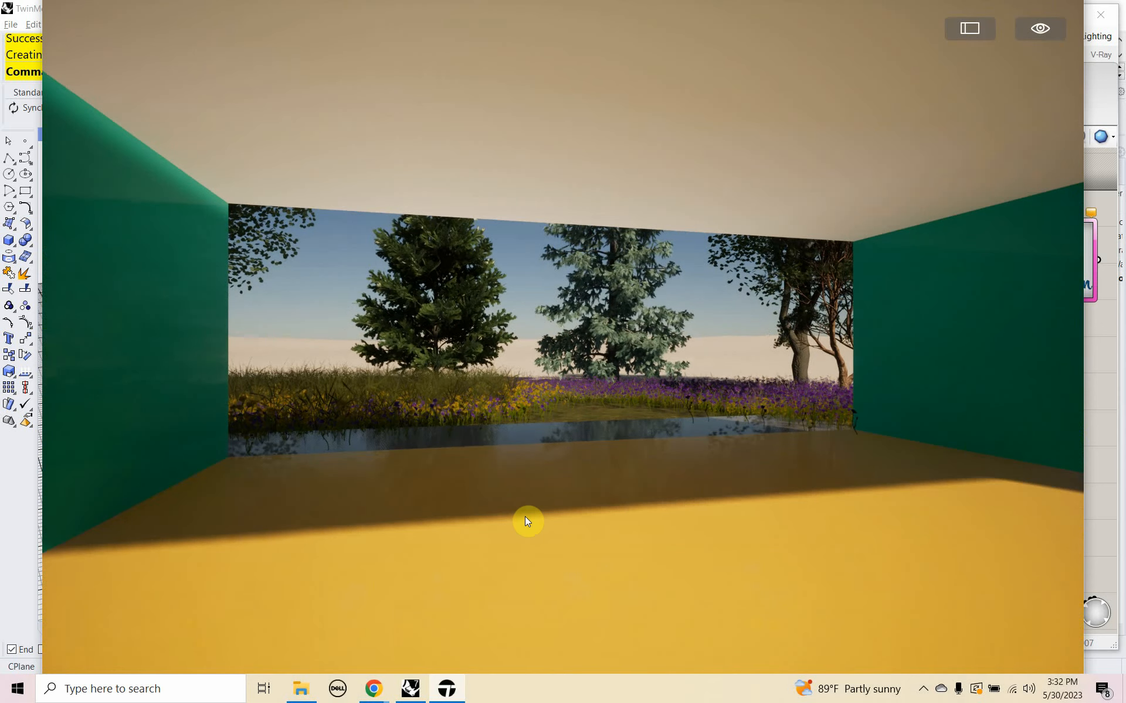
pyautogui.press('Escape')
pyautogui.click(640, 677)
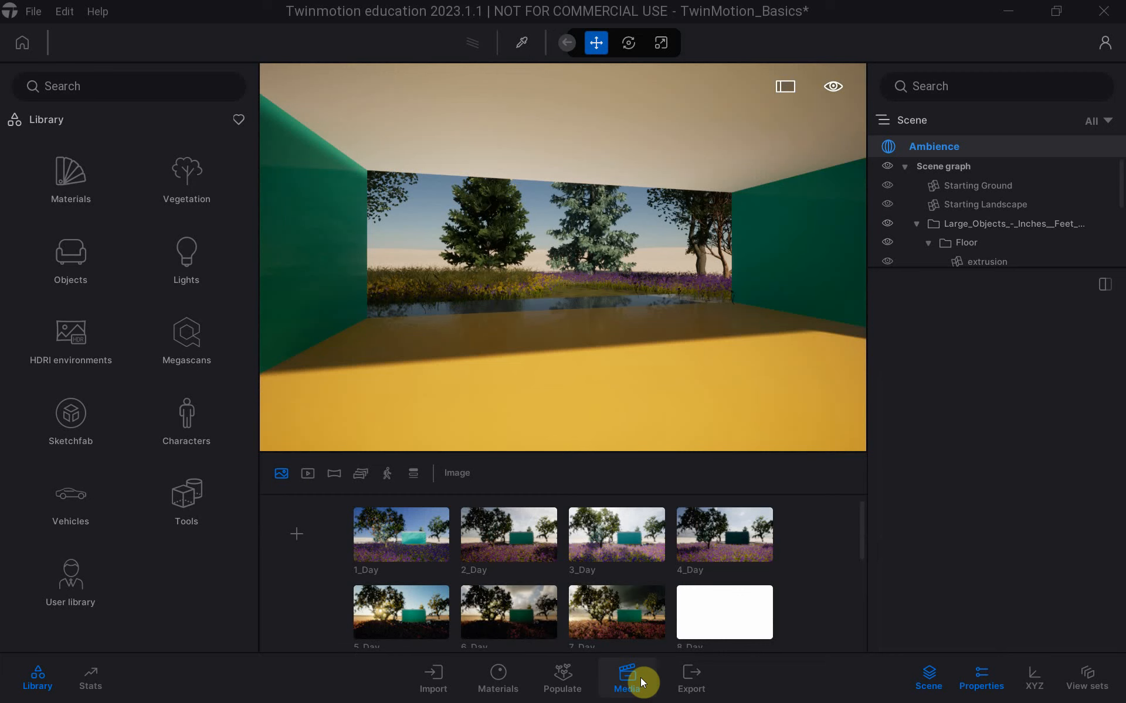
pyautogui.click(289, 533)
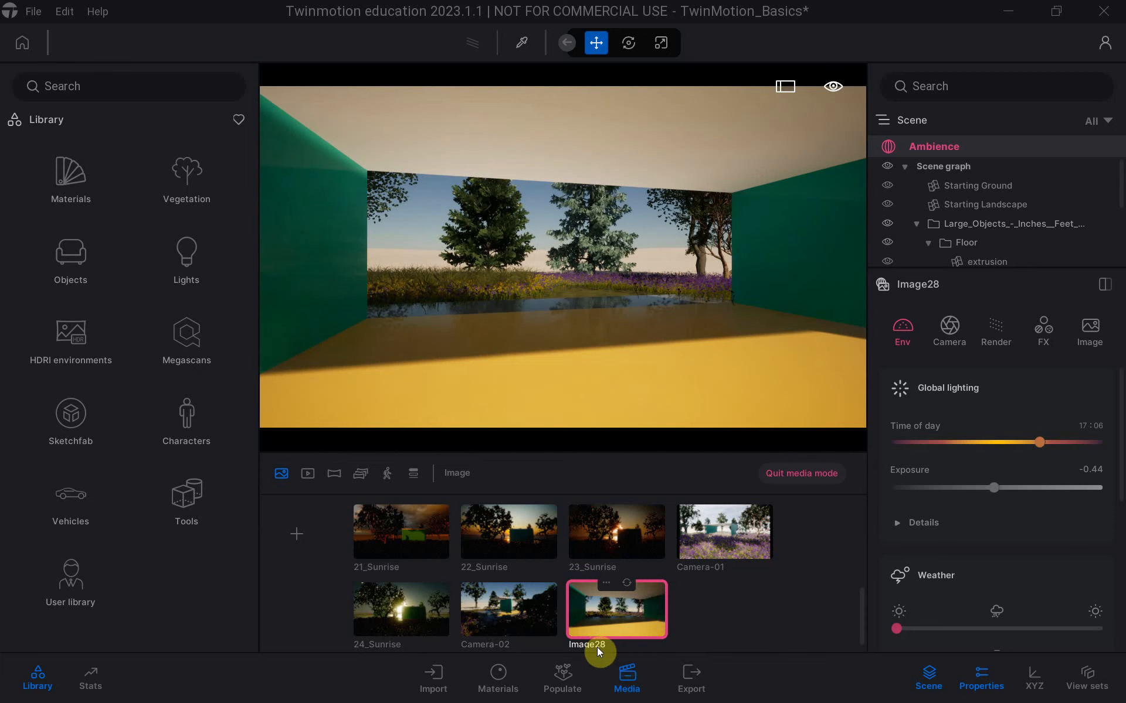
# Rename the new image as Interior Camera.
pyautogui.click(606, 583)
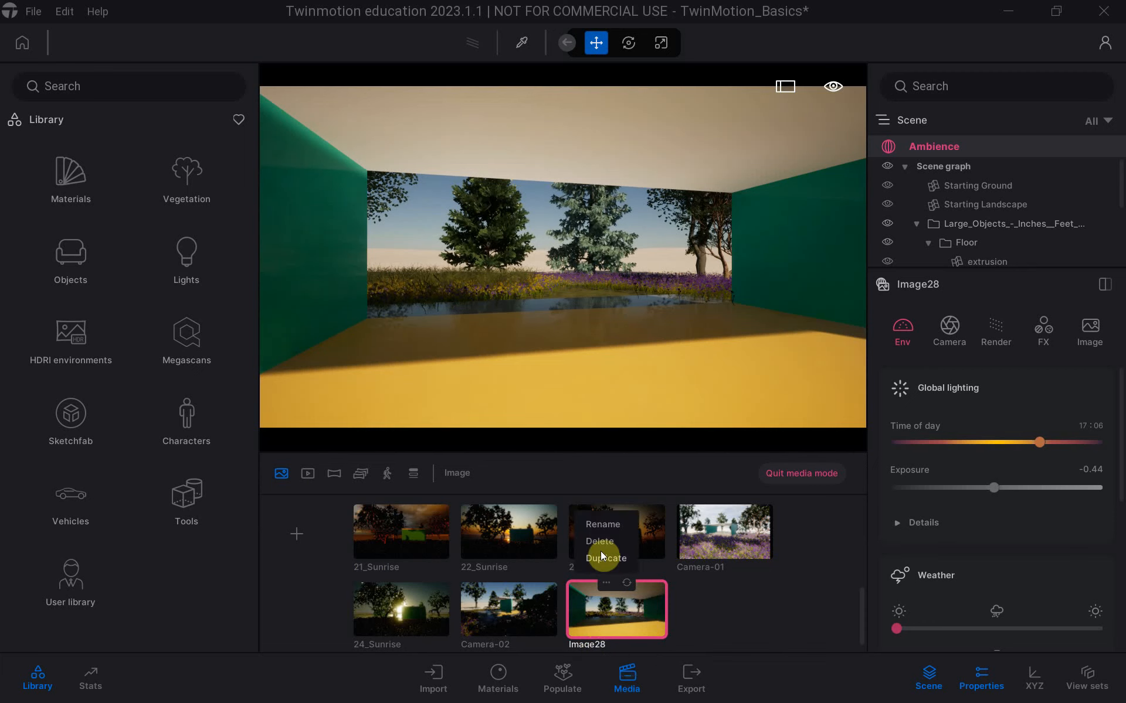
pyautogui.click(598, 525)
pyautogui.write('Interior')
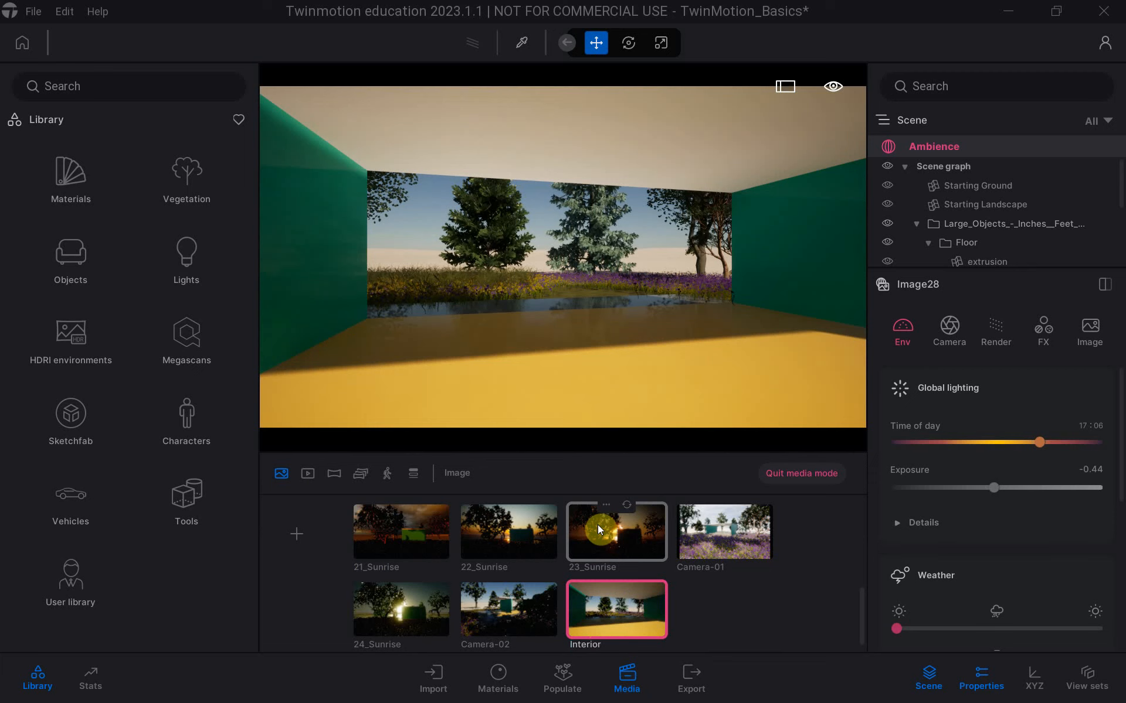
pyautogui.write(' Camerts')
pyautogui.press('BackSpace')
pyautogui.press('BackSpace')
pyautogui.write('a')
pyautogui.click(691, 608)
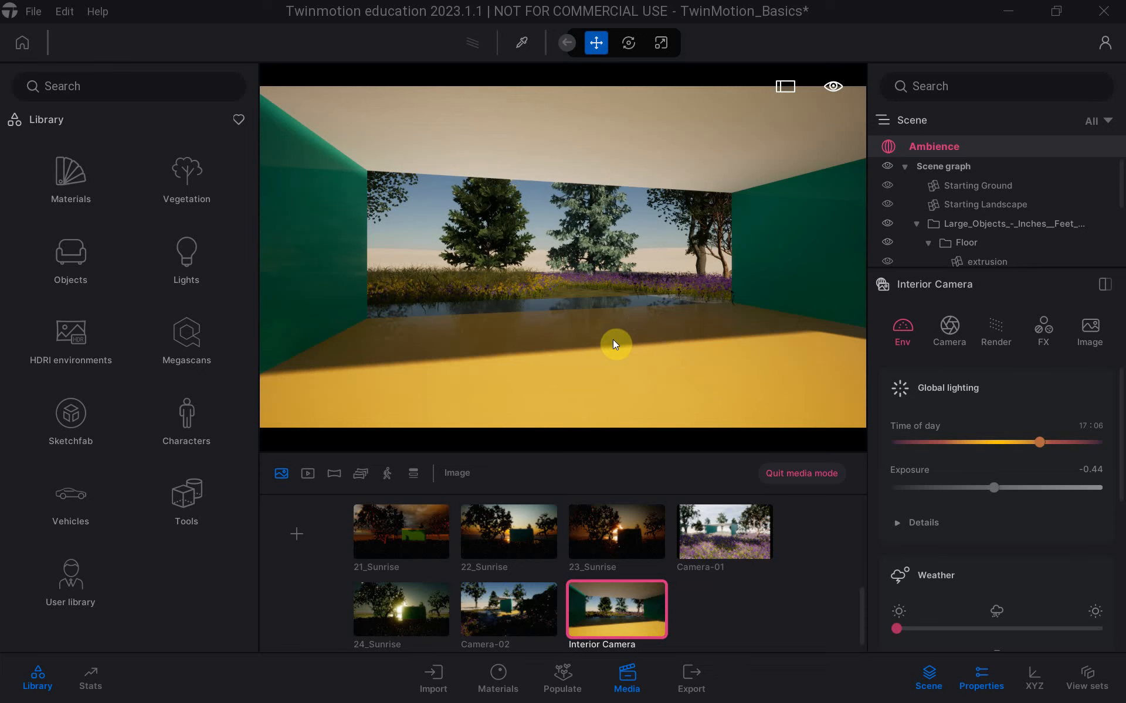
# Update the Interior Camera with a 12:03 time of day and check the lighting topic outline in Grasshopper.
pyautogui.moveTo(1043, 444); pyautogui.dragTo(997, 450)
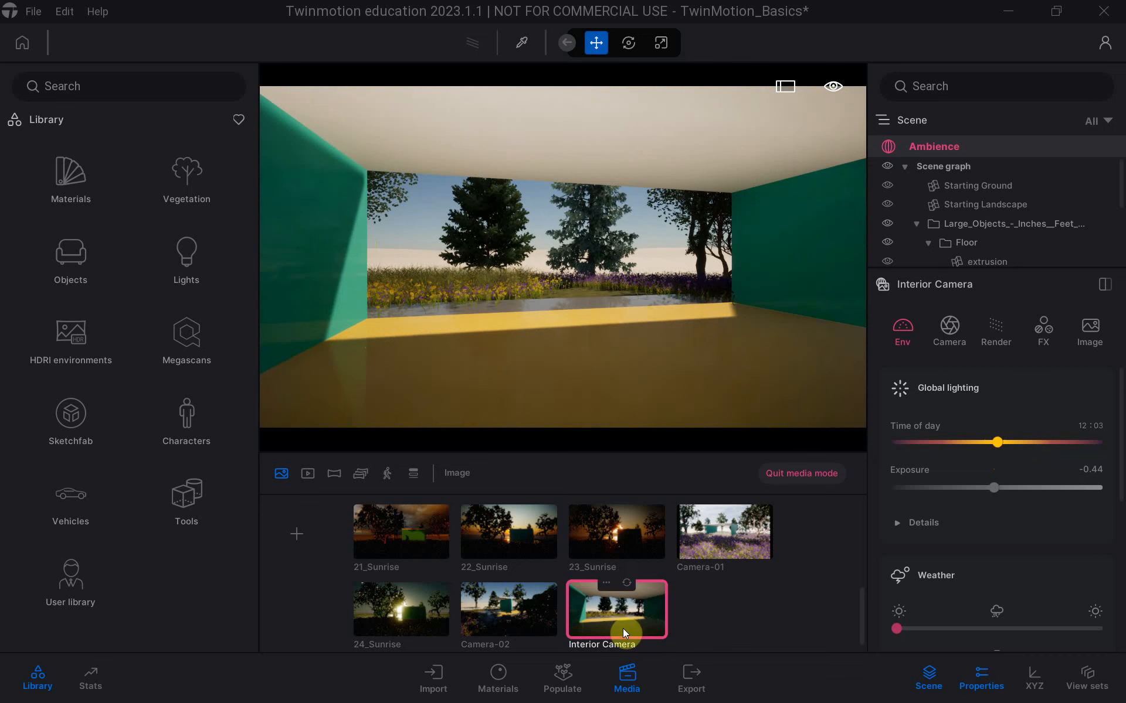
pyautogui.click(628, 583)
pyautogui.hotkey('alt', 'Tab')
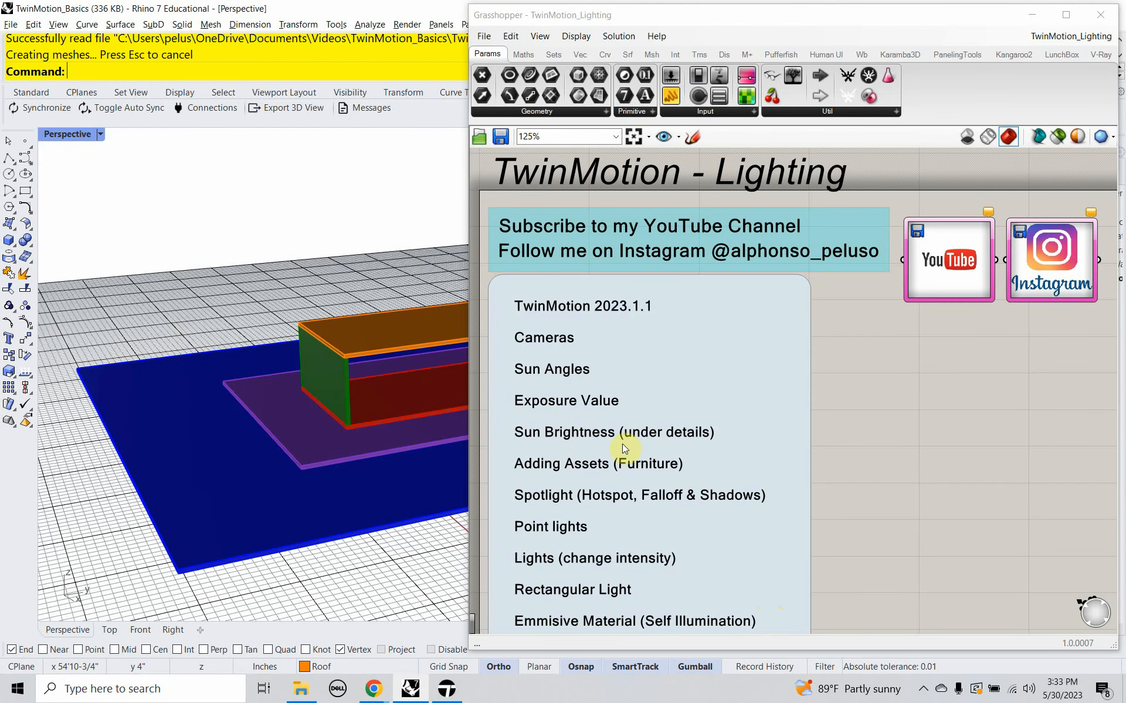
pyautogui.hotkey('alt', 'Tab')
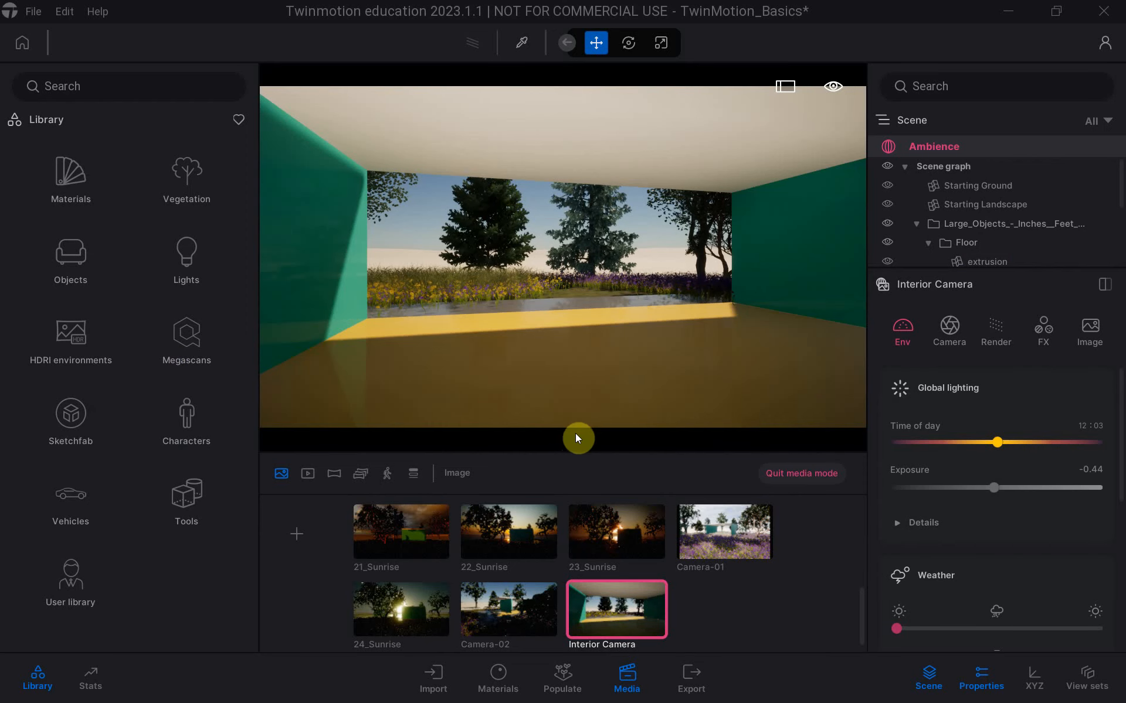
# Set the Interior Camera's exposure to 0.35 and its sun intensity to 14 in the global lighting details.
pyautogui.click(897, 523)
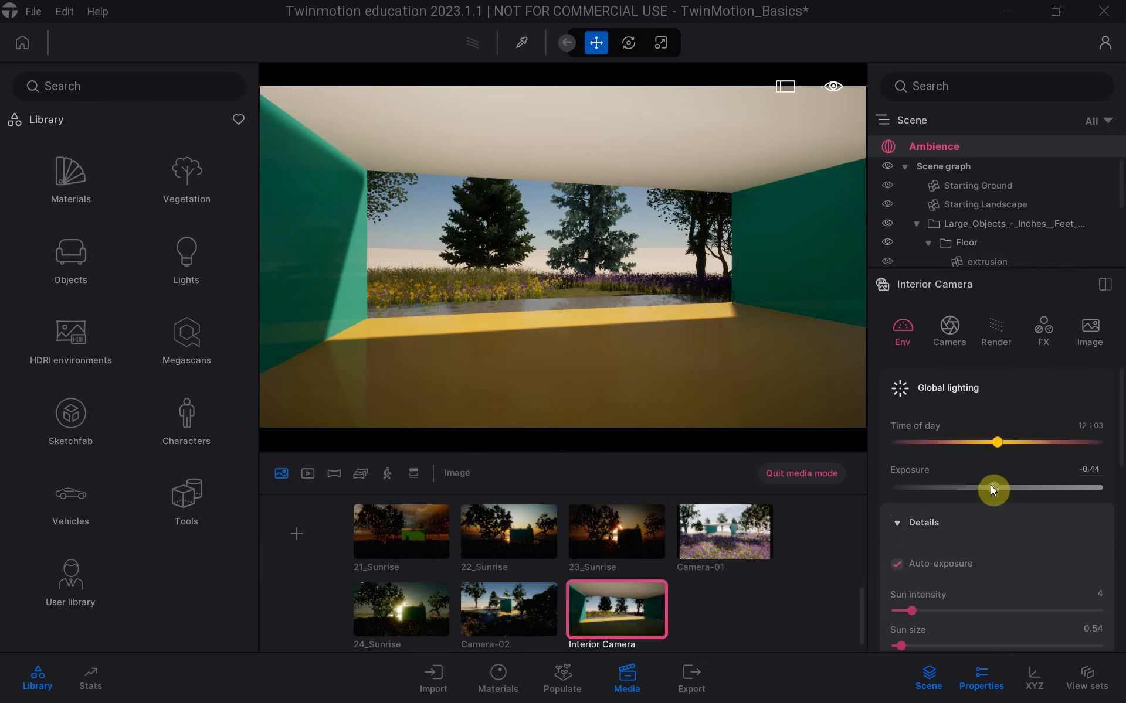
pyautogui.moveTo(992, 489)
pyautogui.mouseDown()
pyautogui.moveTo(942, 487)
pyautogui.moveTo(1078, 516)
pyautogui.moveTo(998, 508)
pyautogui.mouseUp()
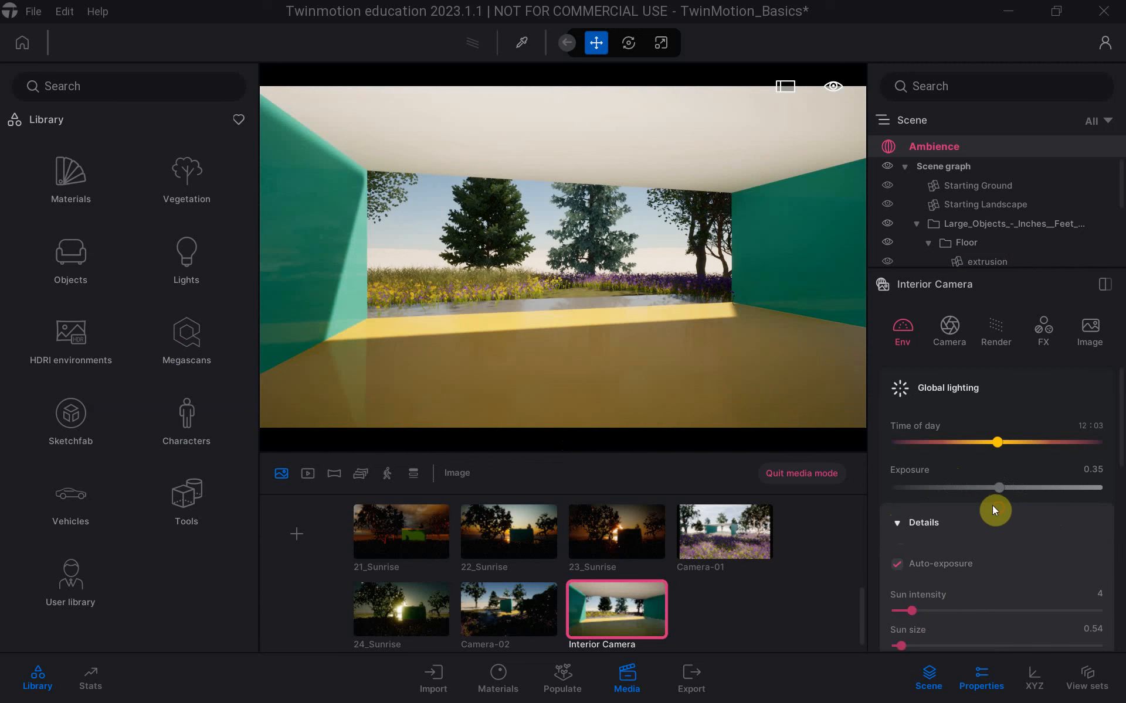
pyautogui.moveTo(912, 610); pyautogui.dragTo(955, 620)
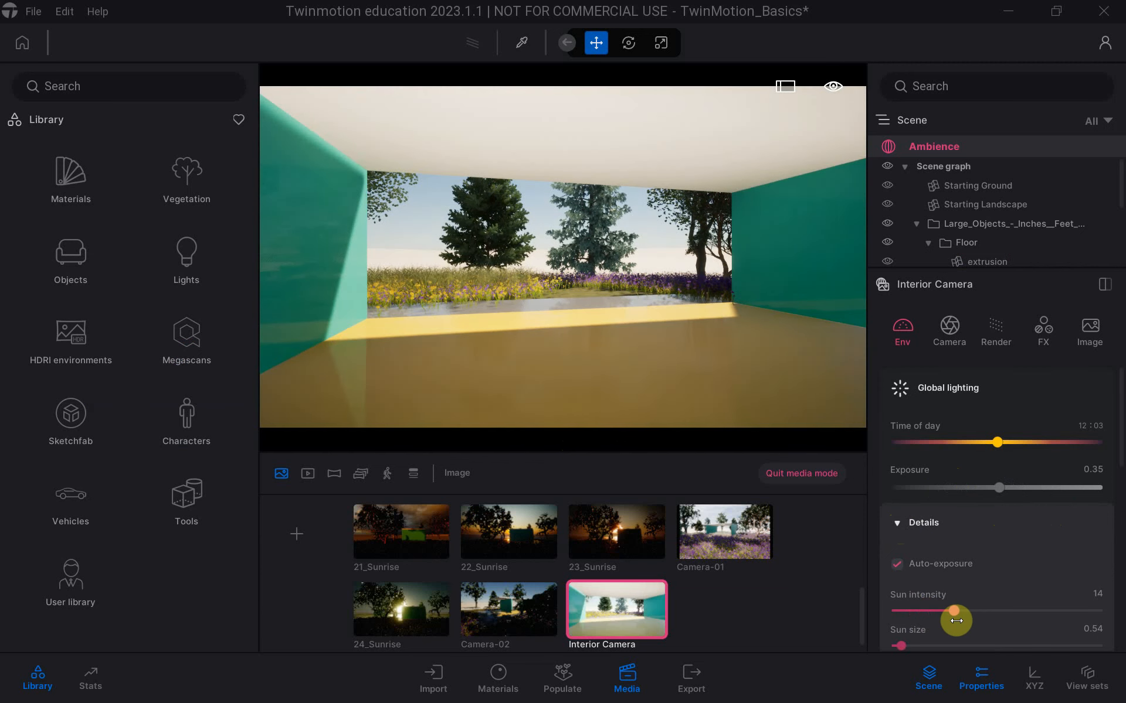
pyautogui.scroll(-1, 1008, 593)
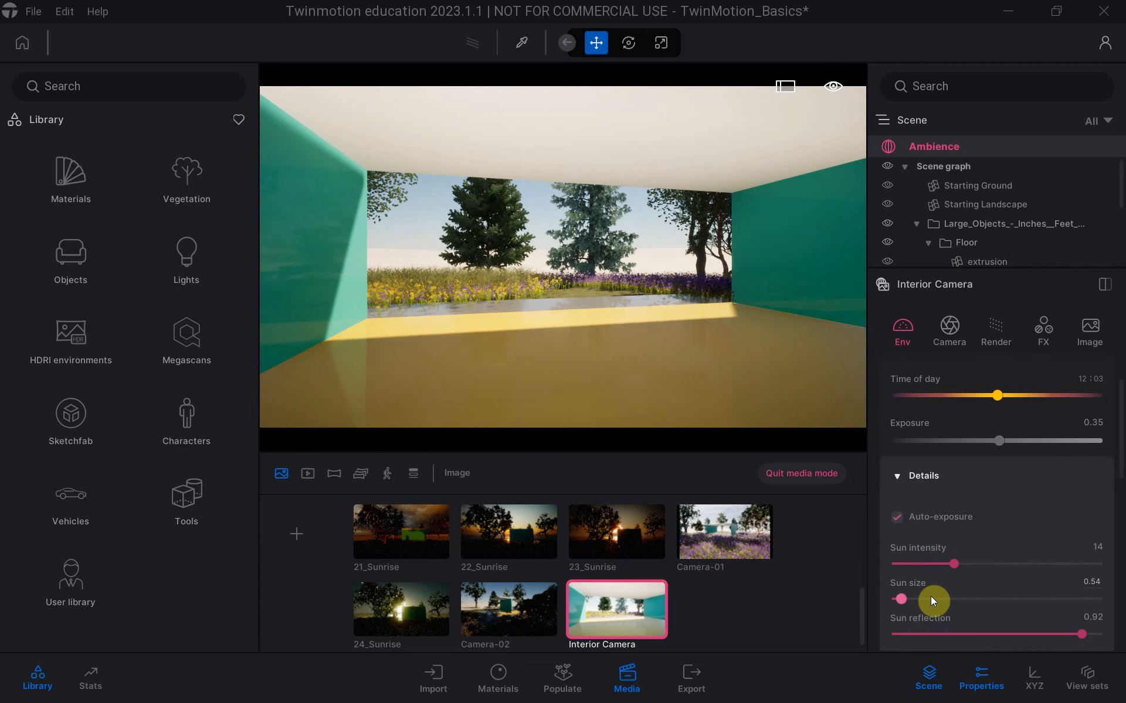
pyautogui.scroll(-1, 930, 597)
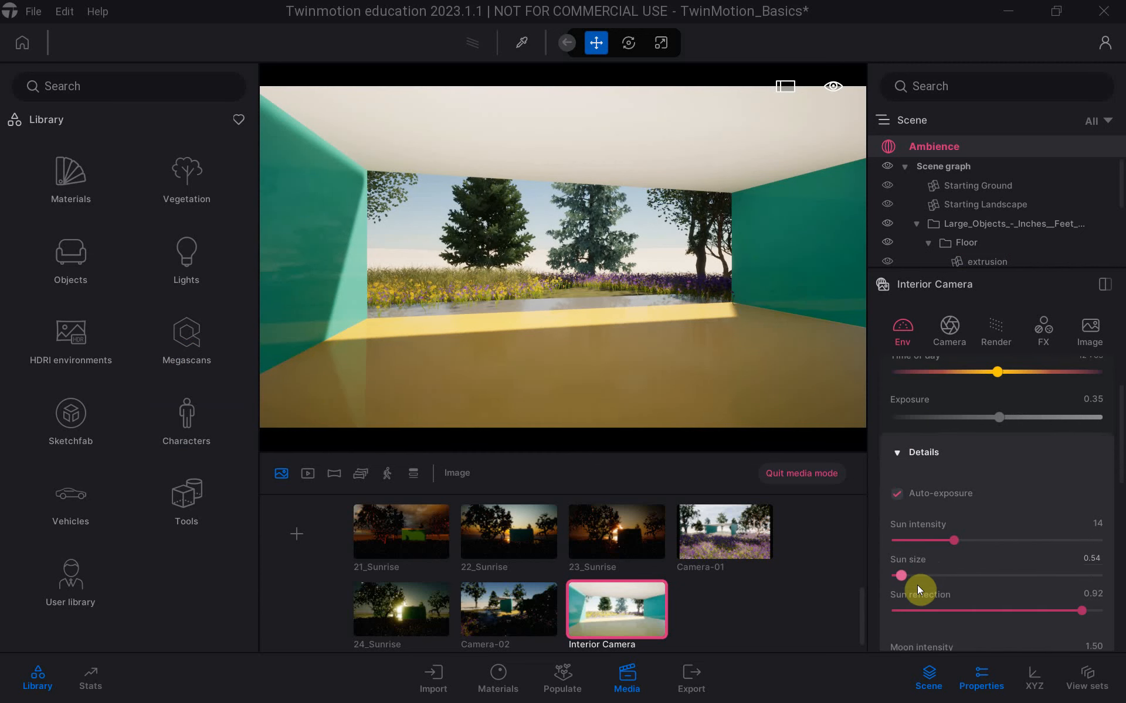
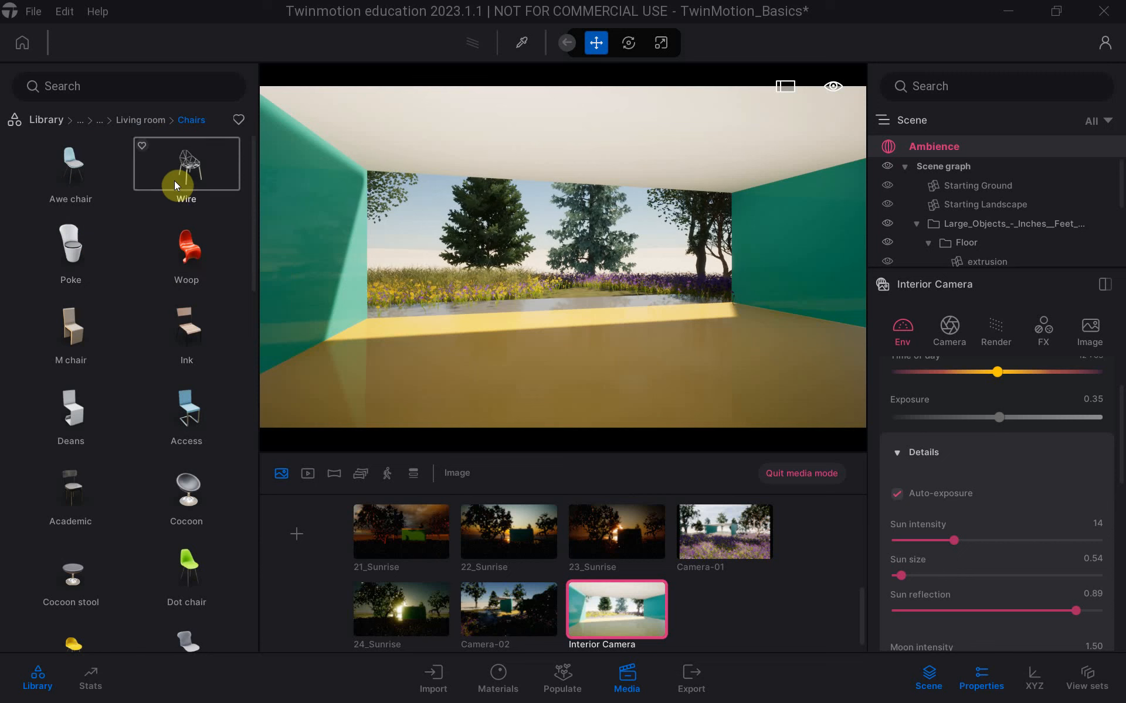
# Place two Wire chairs from the living room chairs on the pavilion floor near the left green wall.
pyautogui.moveTo(183, 170); pyautogui.dragTo(370, 379)
pyautogui.click(370, 379)
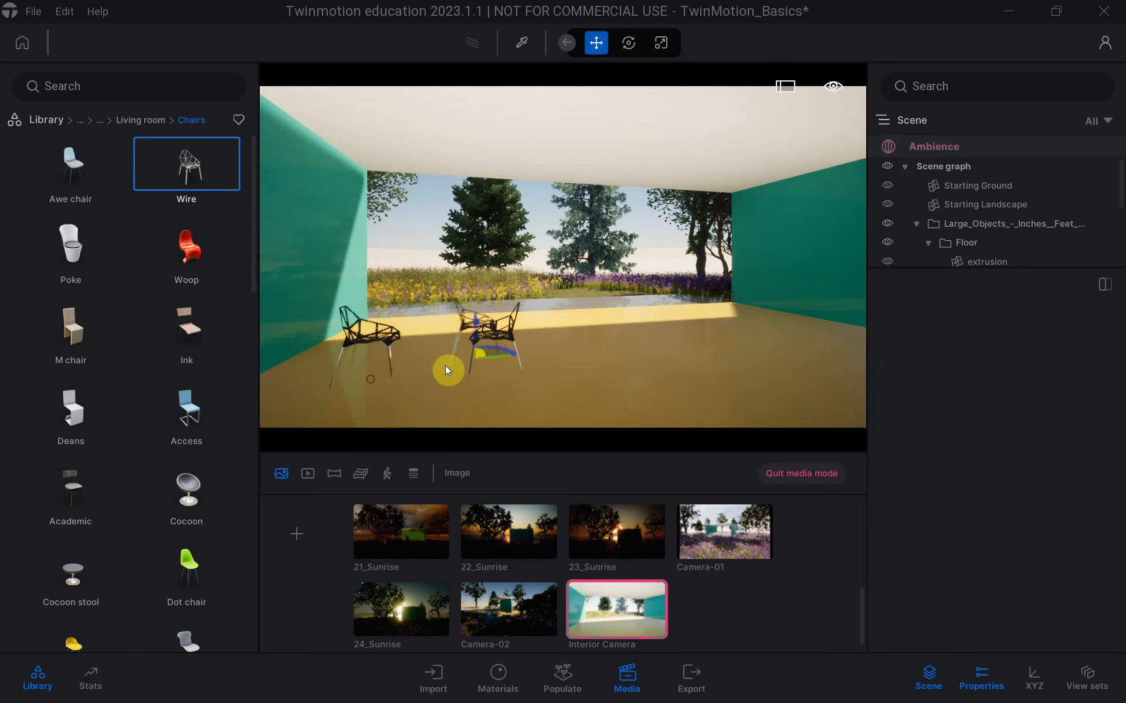
pyautogui.press('Escape')
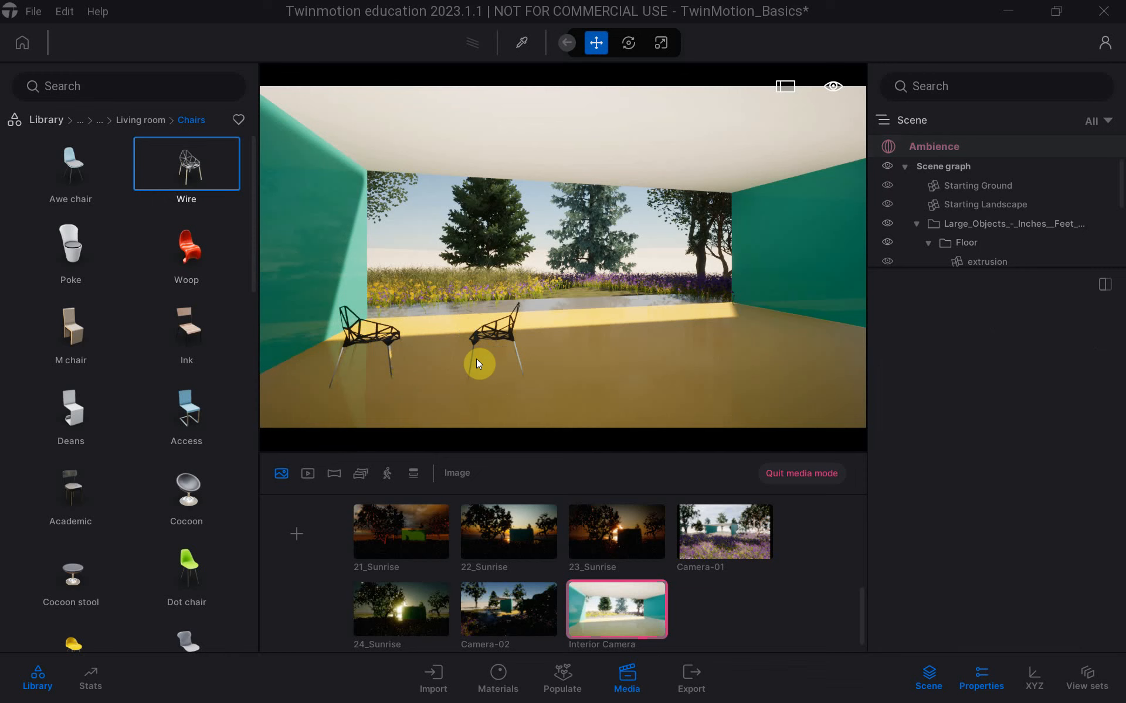
# Rotate the Wire chair farther from the green wall and shift it slightly away from the other chair.
pyautogui.click(522, 366)
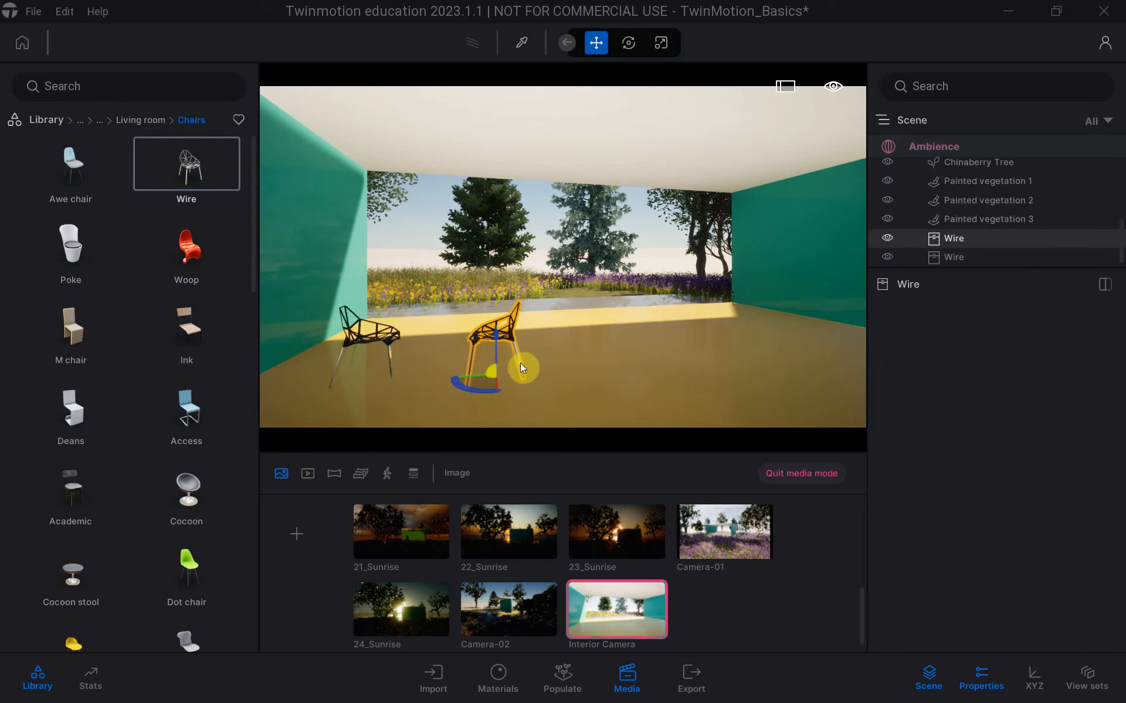
pyautogui.moveTo(472, 392); pyautogui.dragTo(500, 399)
pyautogui.moveTo(469, 373)
pyautogui.mouseDown(button='right')
pyautogui.moveTo(484, 373)
pyautogui.moveTo(467, 371)
pyautogui.mouseUp(button='right')
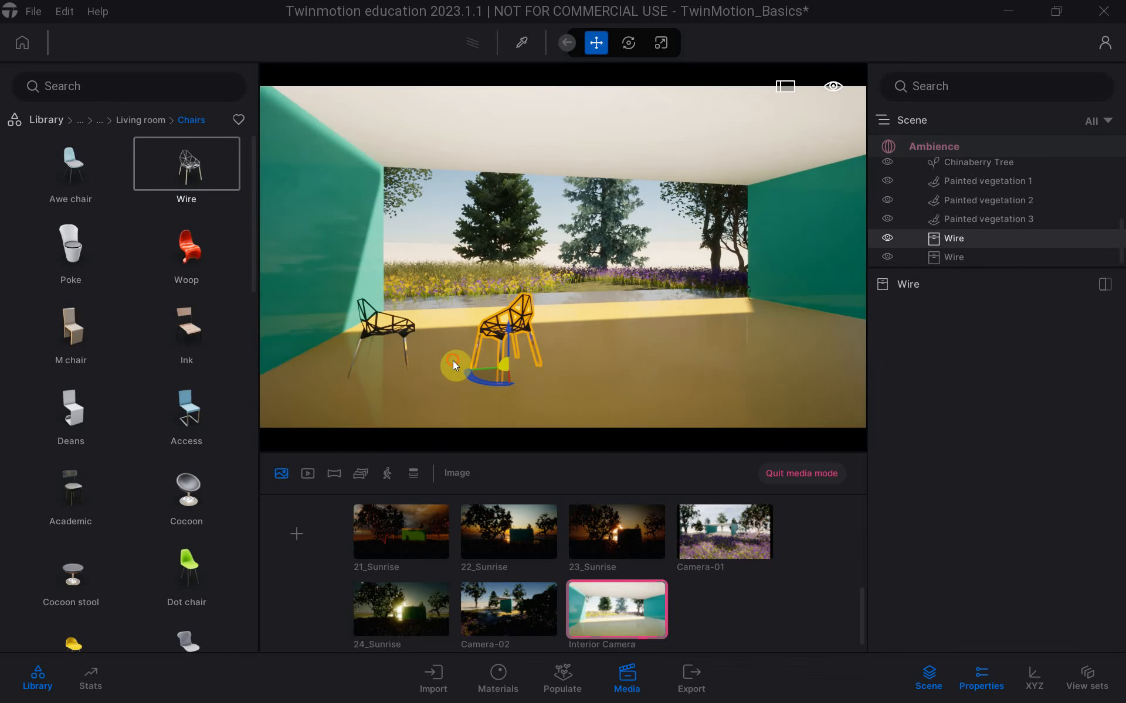
pyautogui.scroll(5, 475, 370)
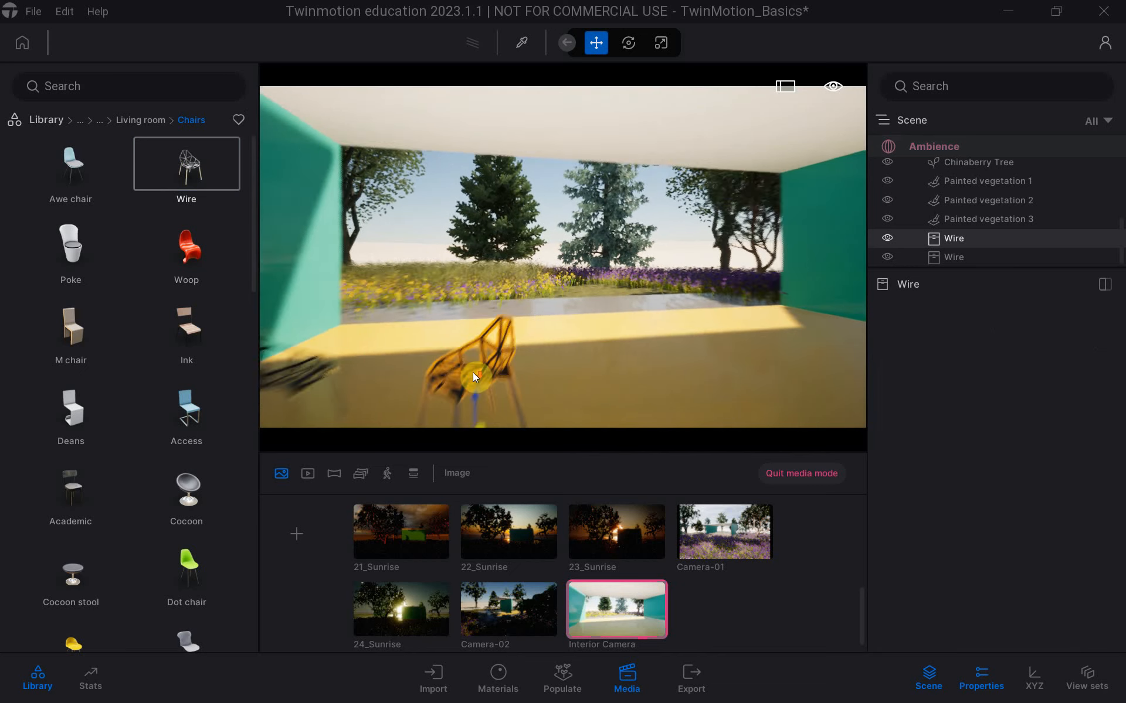
pyautogui.scroll(-5, 473, 371)
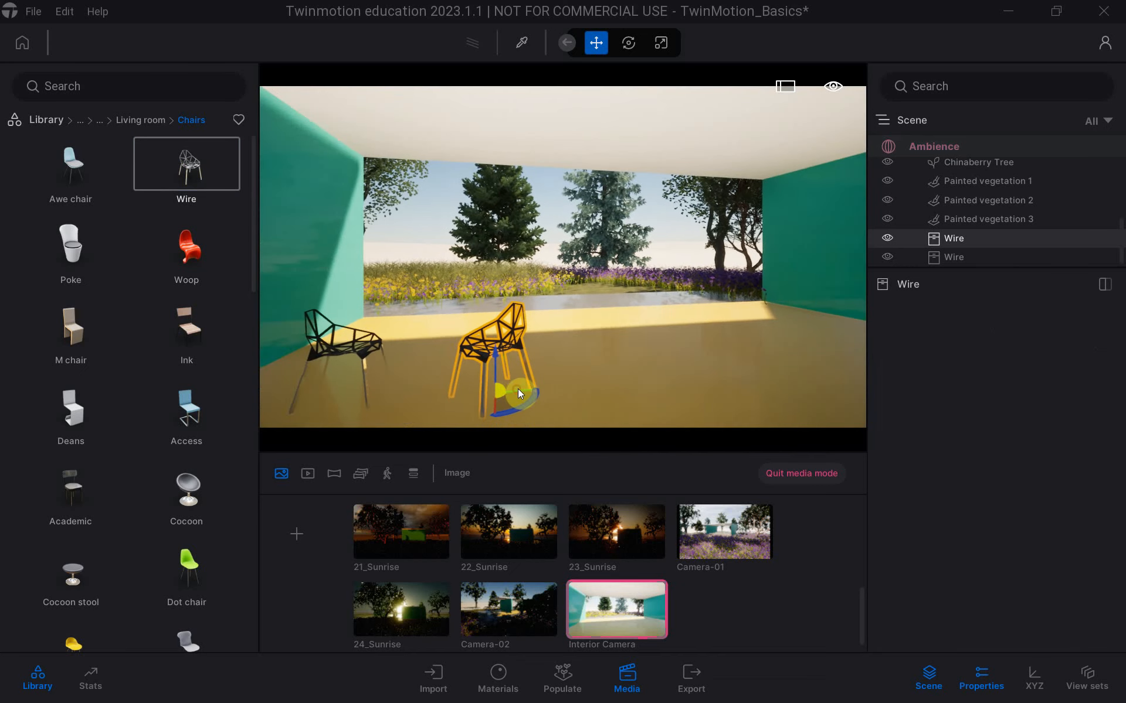
pyautogui.moveTo(518, 389); pyautogui.dragTo(515, 391, button='right')
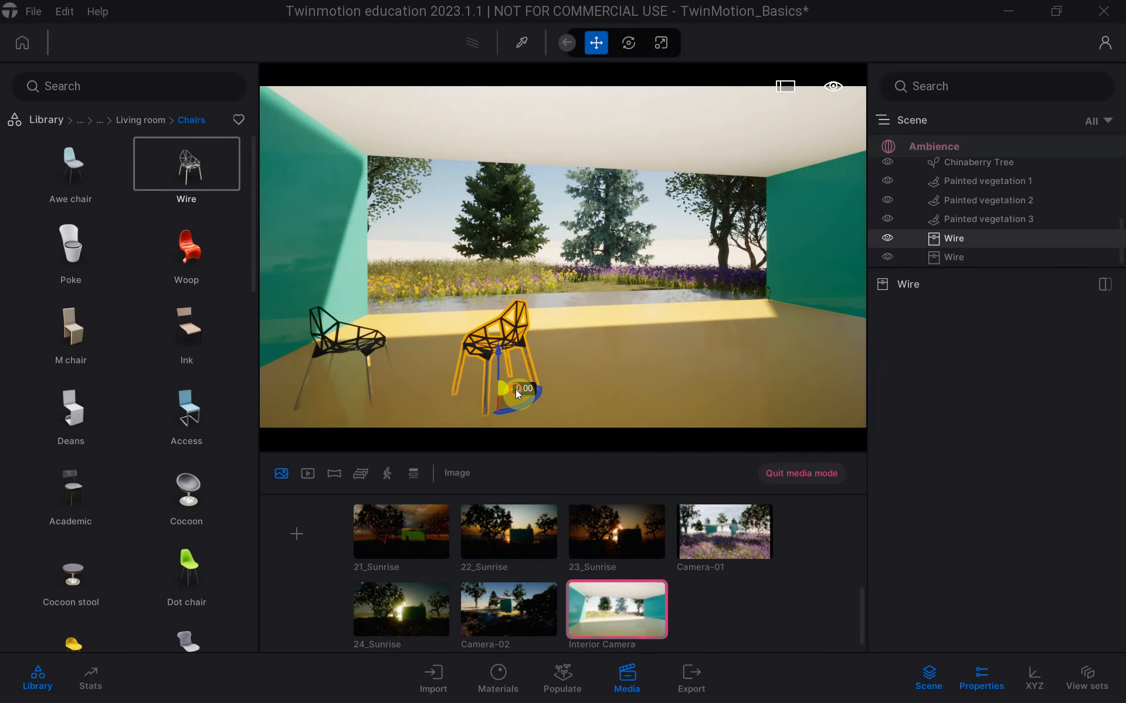
pyautogui.moveTo(516, 389); pyautogui.dragTo(544, 387)
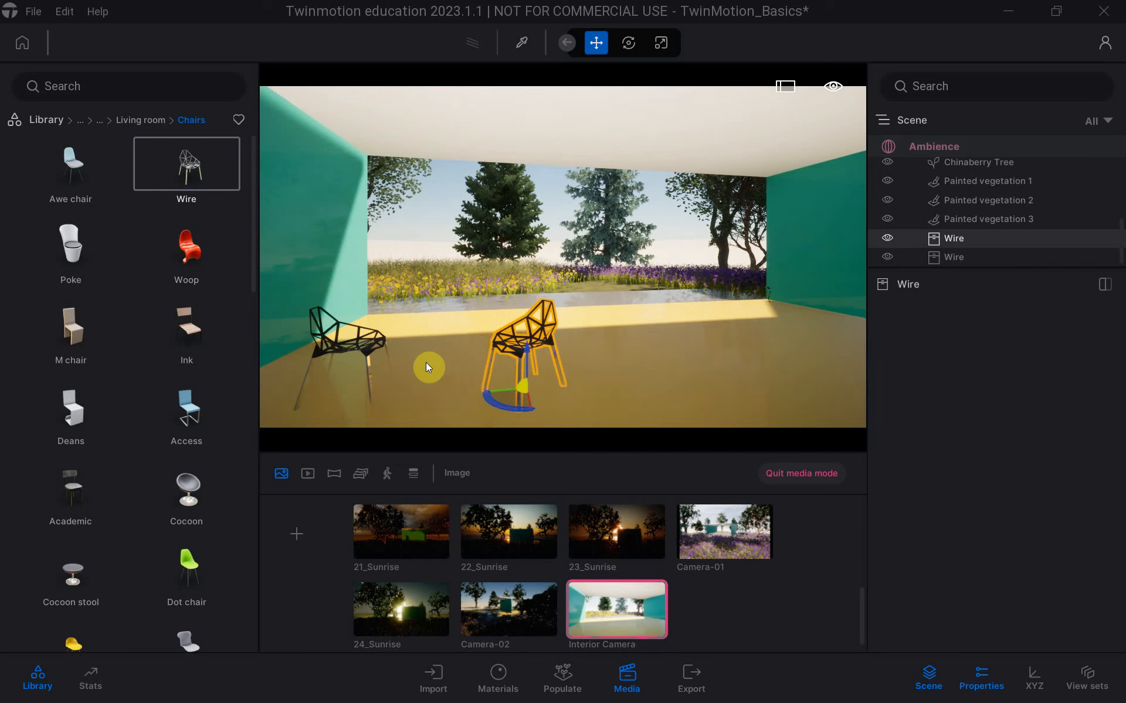
# Add a single Plastic dining table L3Q between the two Wire chairs and return to the Interior Camera view.
pyautogui.moveTo(428, 351); pyautogui.dragTo(396, 361, button='right')
pyautogui.moveTo(396, 362); pyautogui.dragTo(445, 324, button='middle')
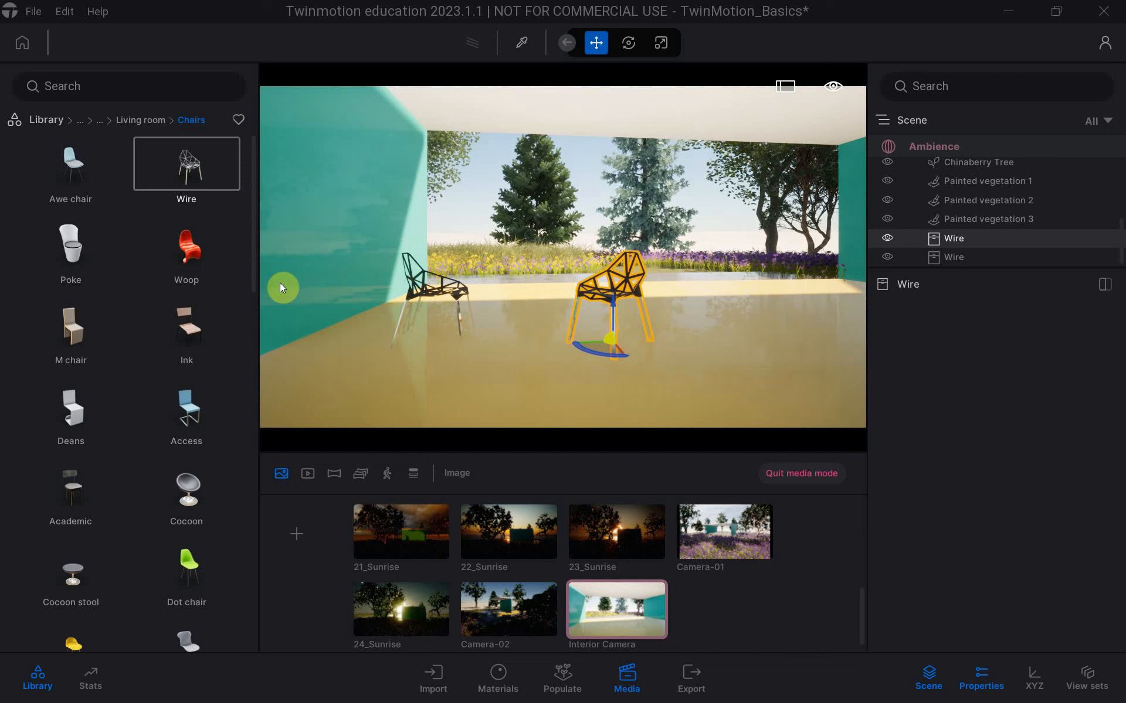
pyautogui.click(50, 124)
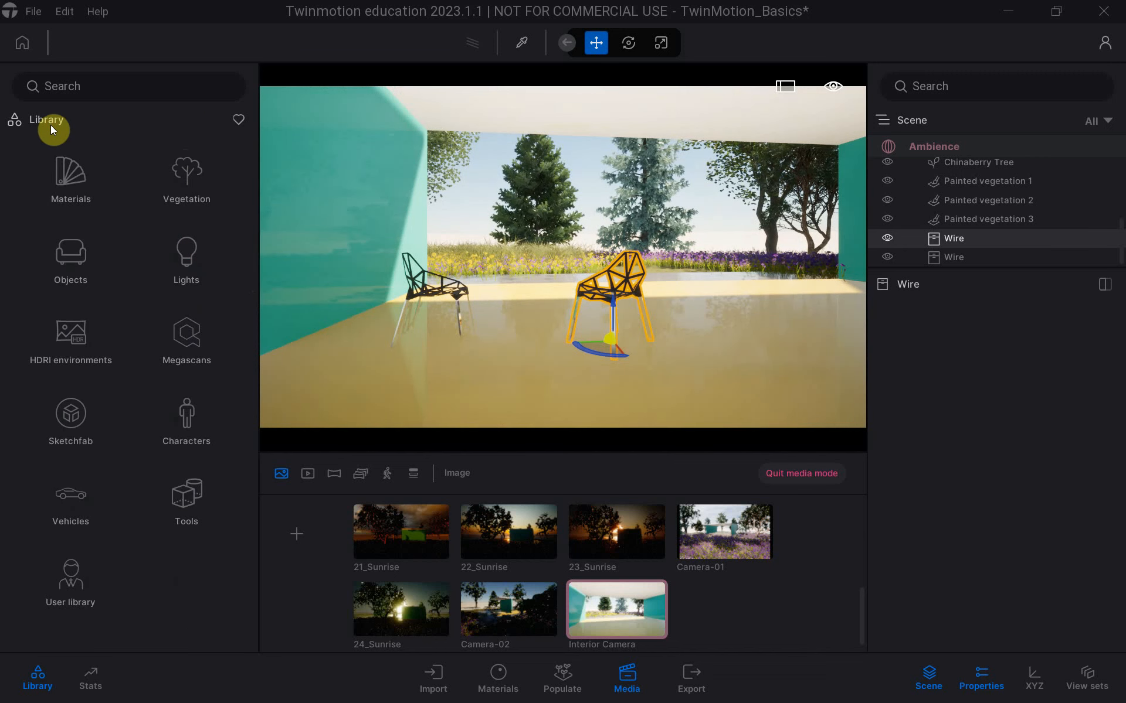
pyautogui.click(72, 238)
pyautogui.click(62, 180)
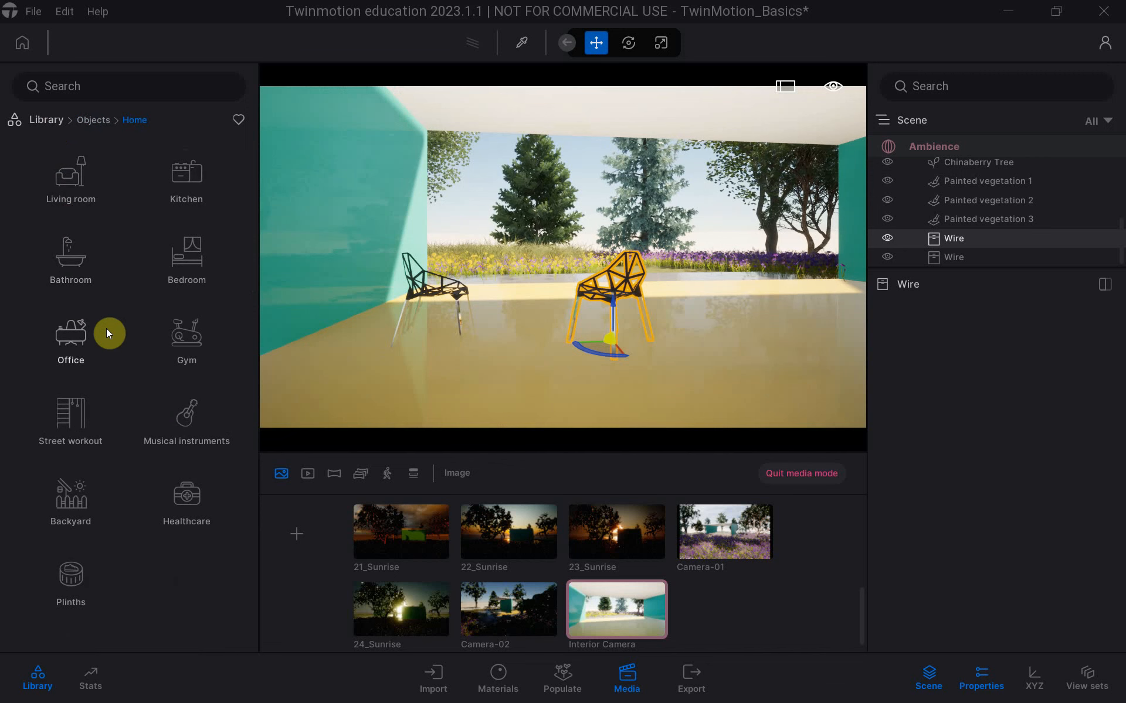
pyautogui.click(72, 198)
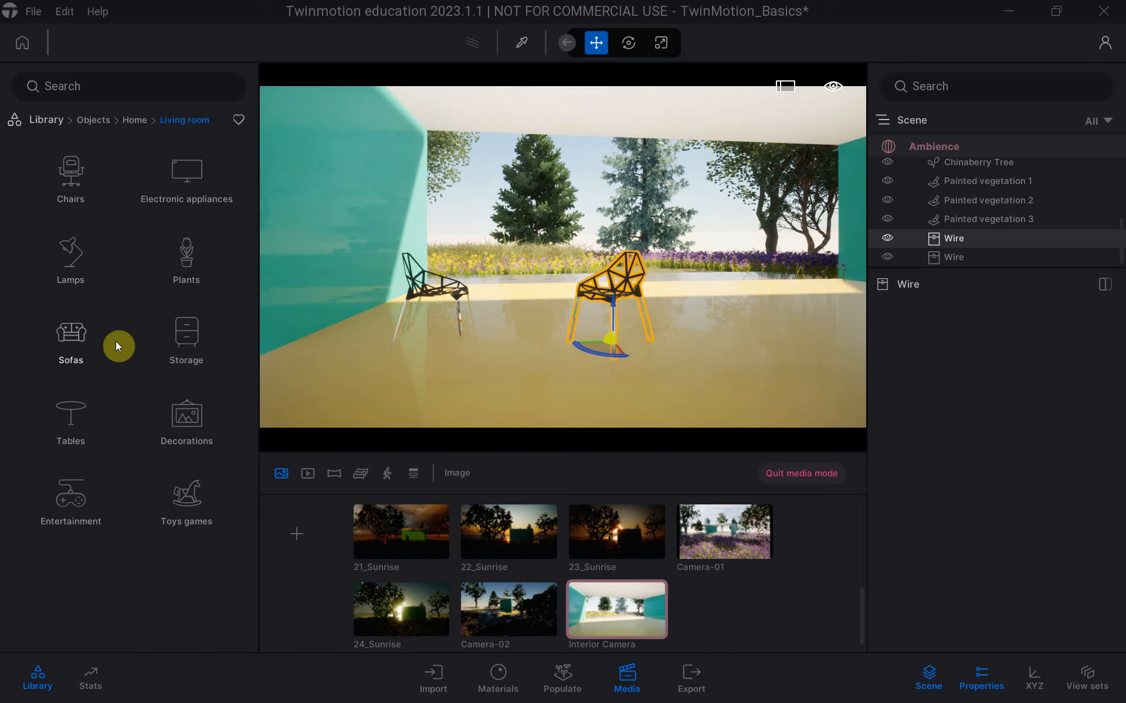
pyautogui.click(79, 412)
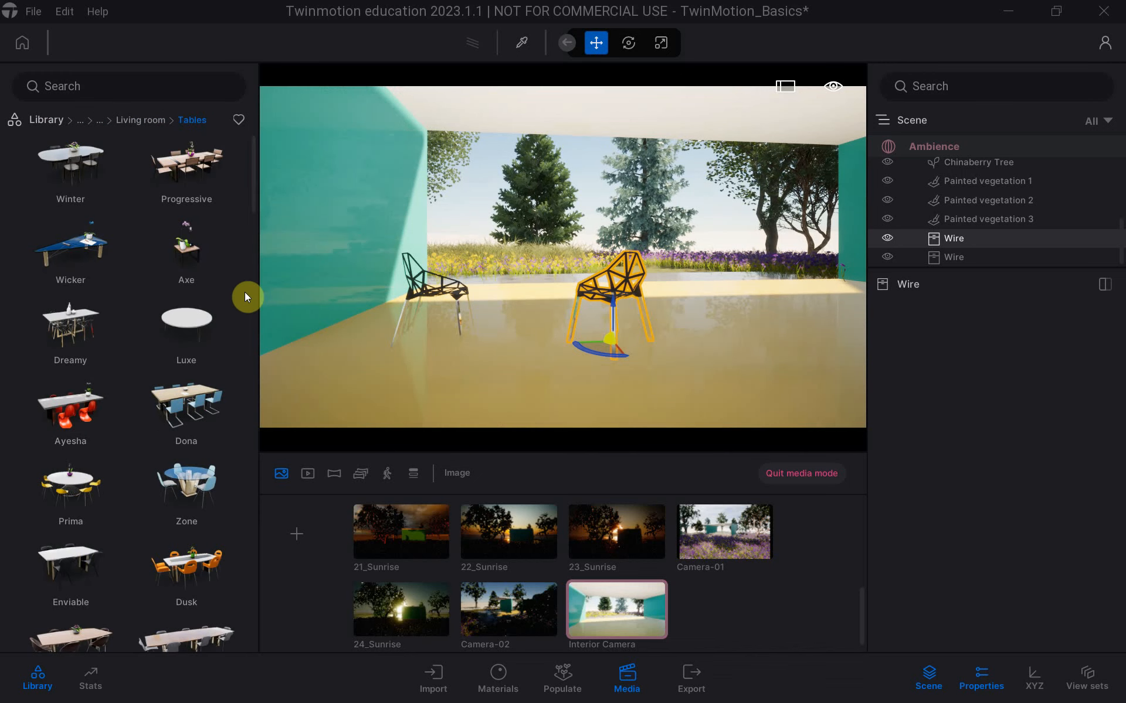
pyautogui.moveTo(250, 204); pyautogui.dragTo(247, 323)
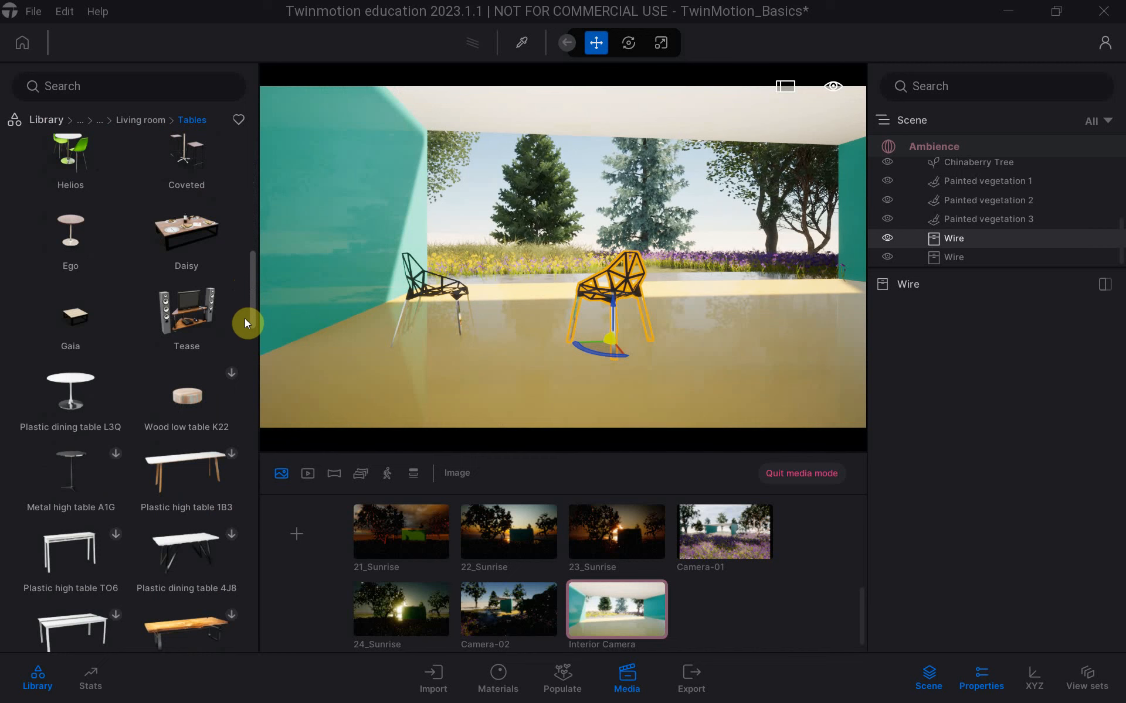
pyautogui.moveTo(64, 399); pyautogui.dragTo(768, 378)
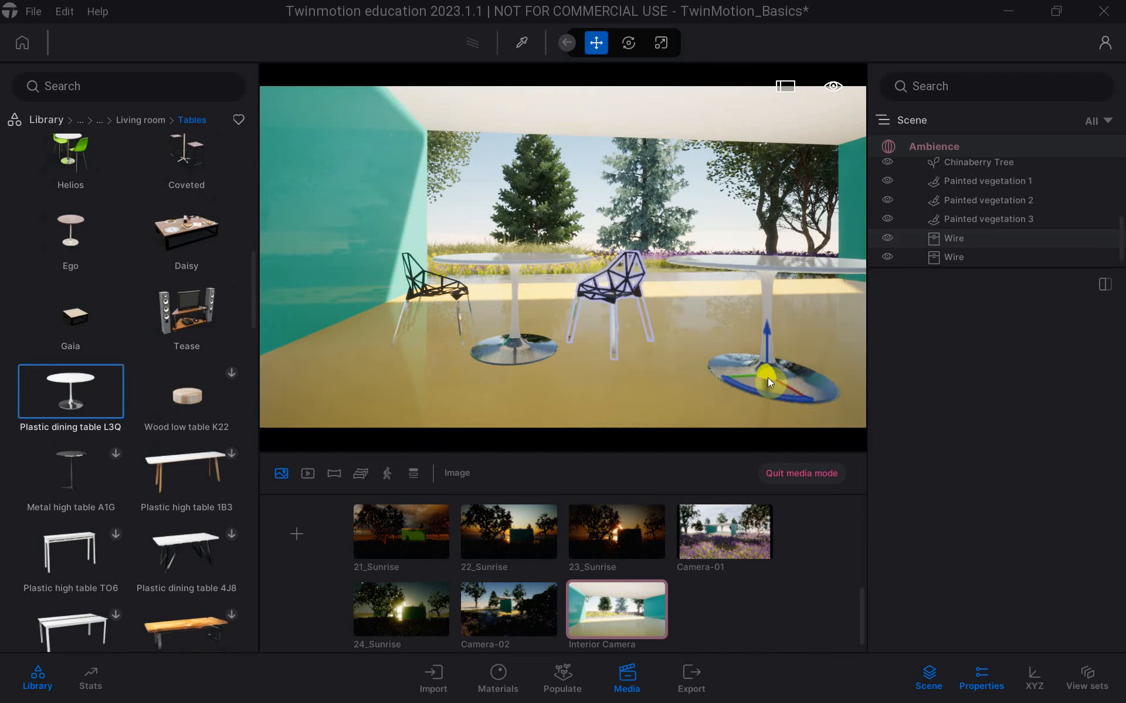
pyautogui.hotkey('ctrl', 'z')
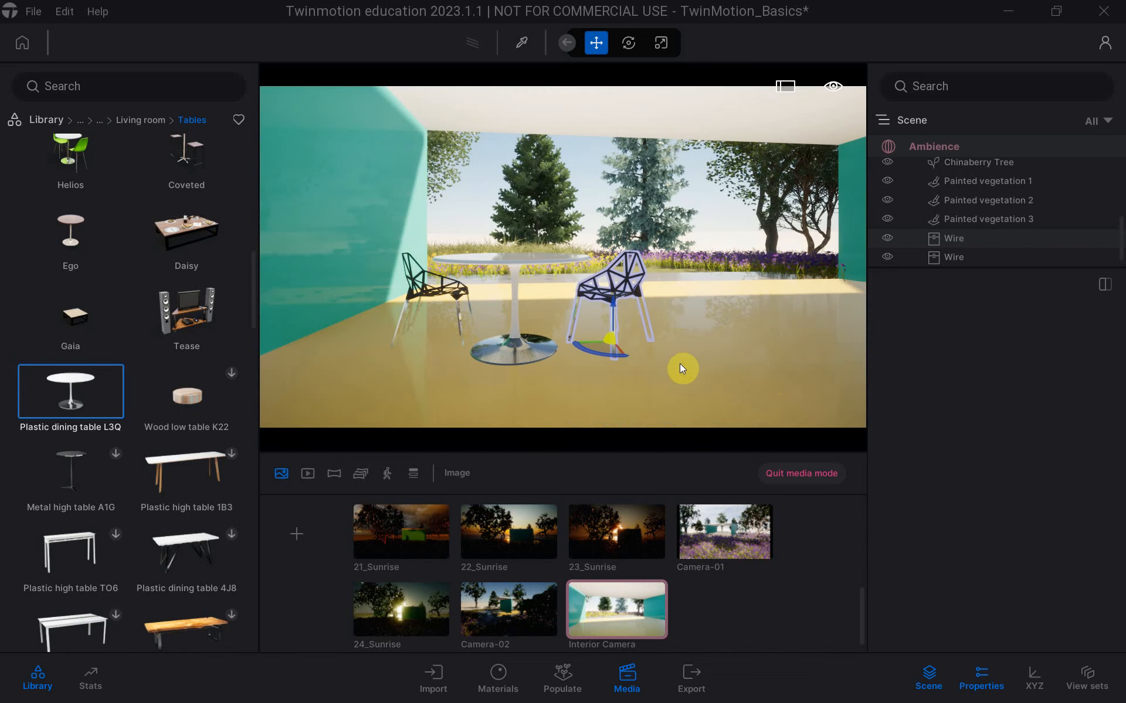
pyautogui.click(608, 613)
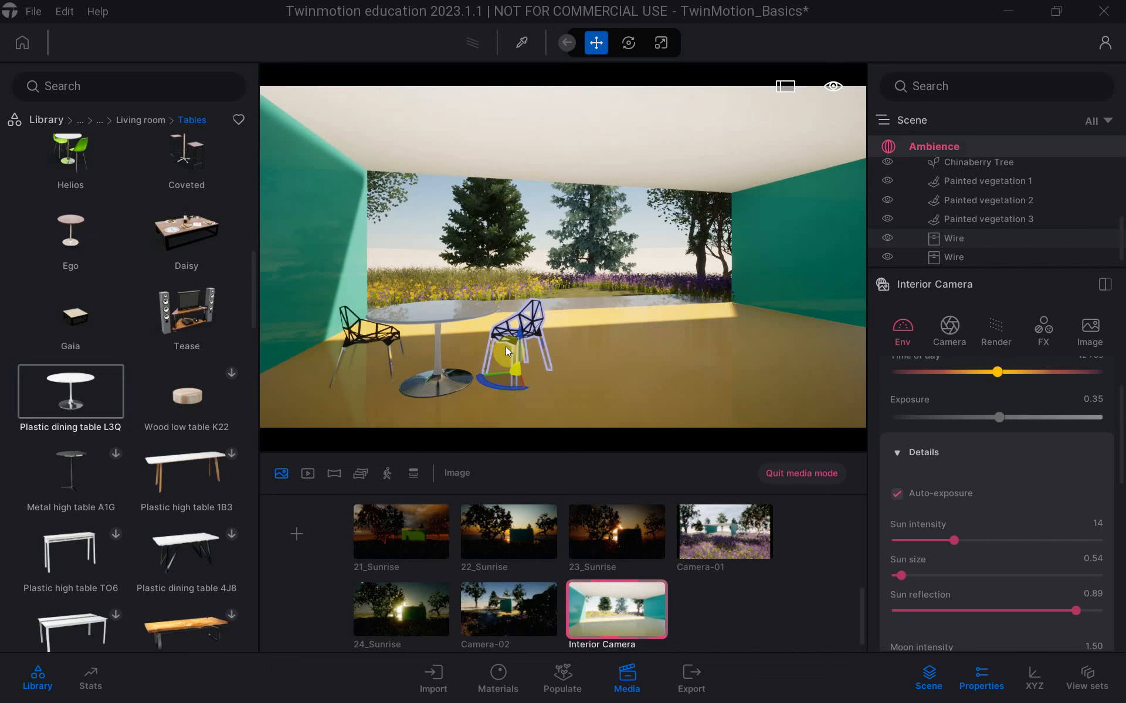
# Place a Spot light from the library's lights above the dining table and select it to show its properties.
pyautogui.click(32, 120)
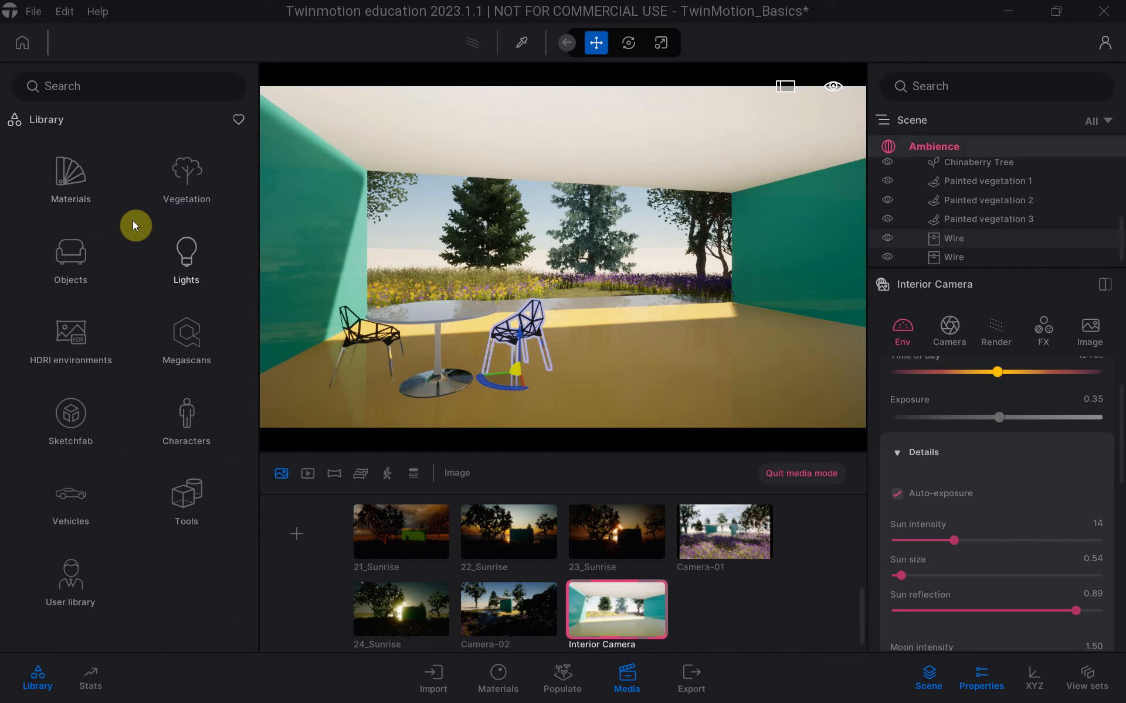
pyautogui.click(189, 263)
pyautogui.moveTo(170, 156)
pyautogui.mouseDown()
pyautogui.moveTo(417, 271)
pyautogui.moveTo(452, 213)
pyautogui.moveTo(332, 215)
pyautogui.moveTo(303, 218)
pyautogui.moveTo(301, 230)
pyautogui.moveTo(302, 196)
pyautogui.moveTo(798, 234)
pyautogui.moveTo(814, 220)
pyautogui.moveTo(528, 233)
pyautogui.moveTo(471, 249)
pyautogui.moveTo(435, 224)
pyautogui.moveTo(440, 204)
pyautogui.moveTo(429, 200)
pyautogui.moveTo(447, 204)
pyautogui.mouseUp()
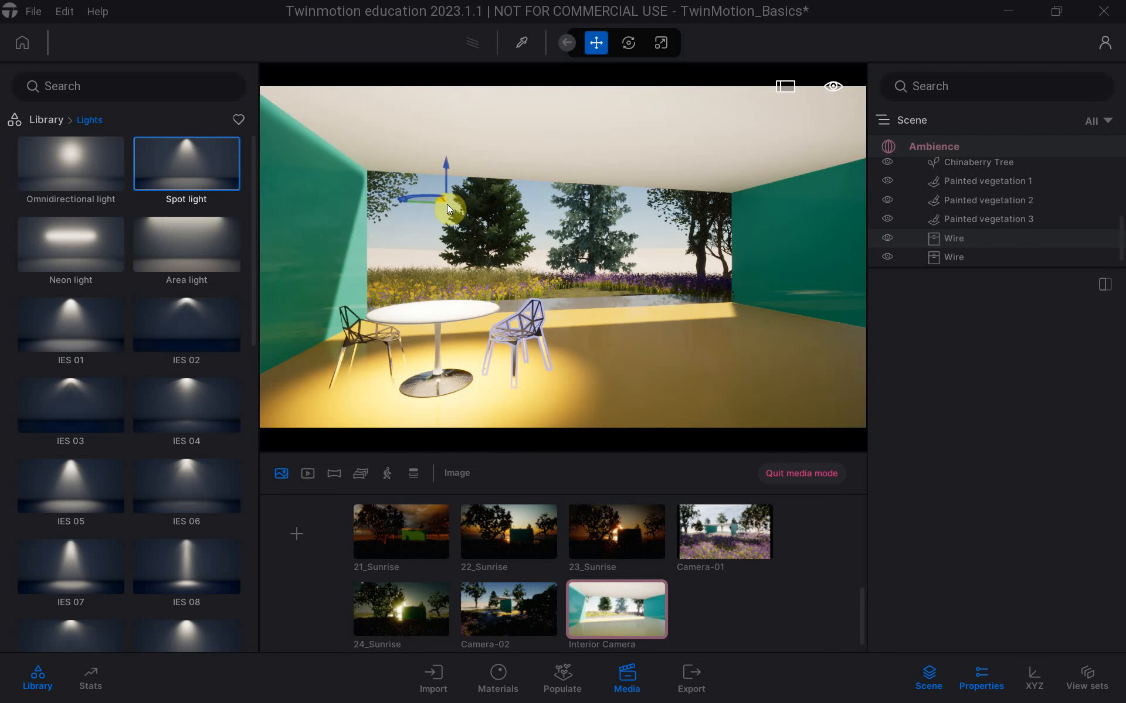
pyautogui.click(447, 204)
pyautogui.press('Escape')
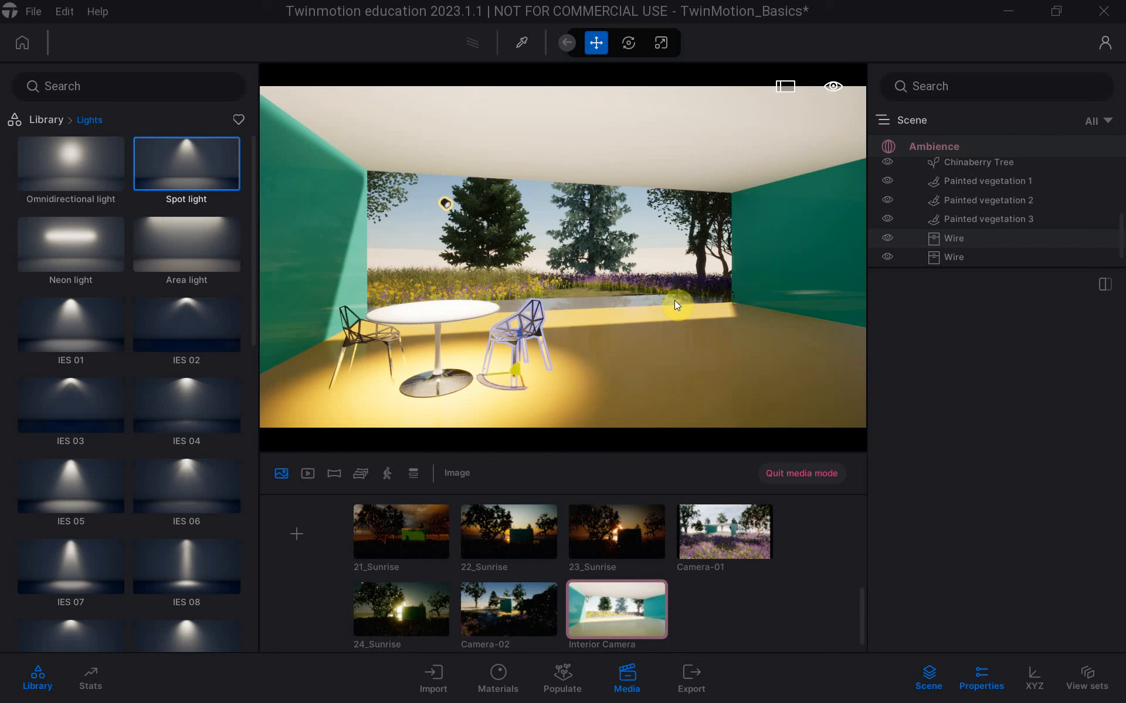
pyautogui.click(986, 682)
pyautogui.click(986, 683)
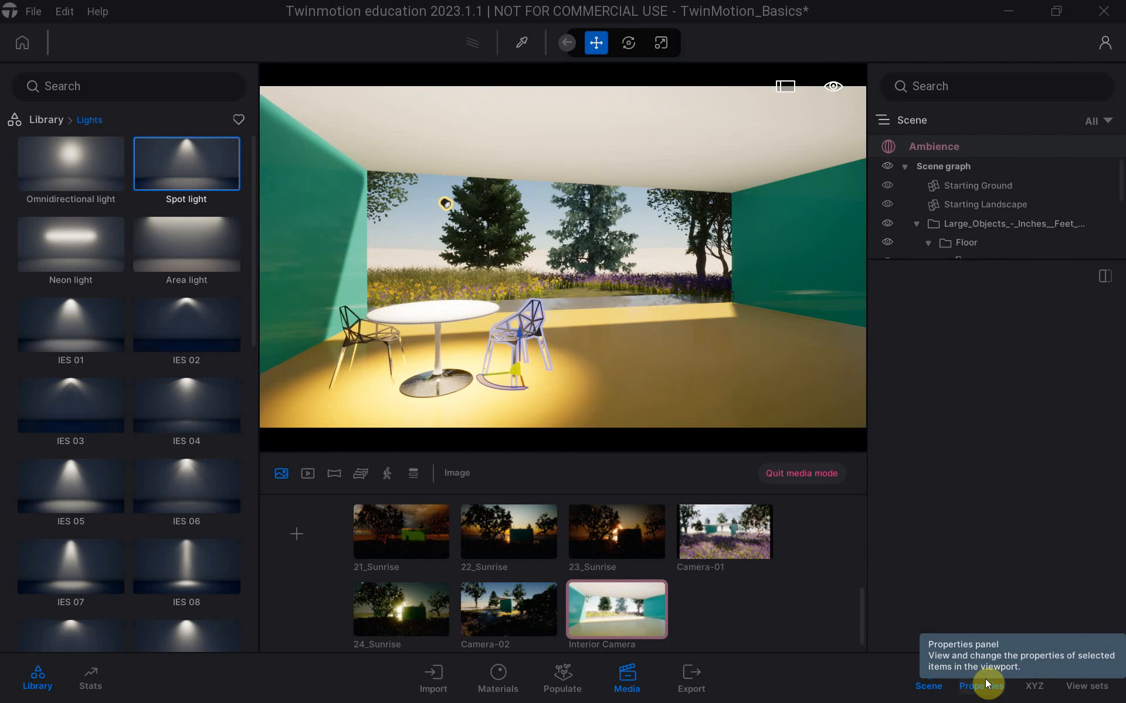
pyautogui.click(448, 204)
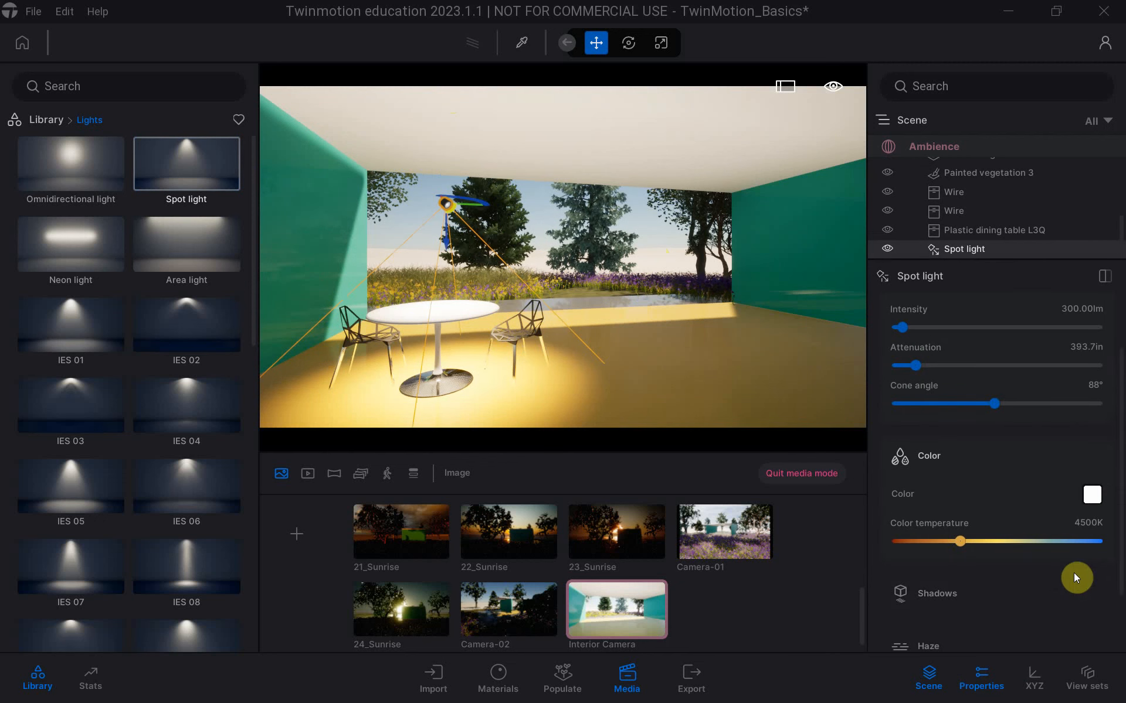
# Disable the spot light and enable it again to compare its effect on the table and chairs.
pyautogui.scroll(3, 1118, 538)
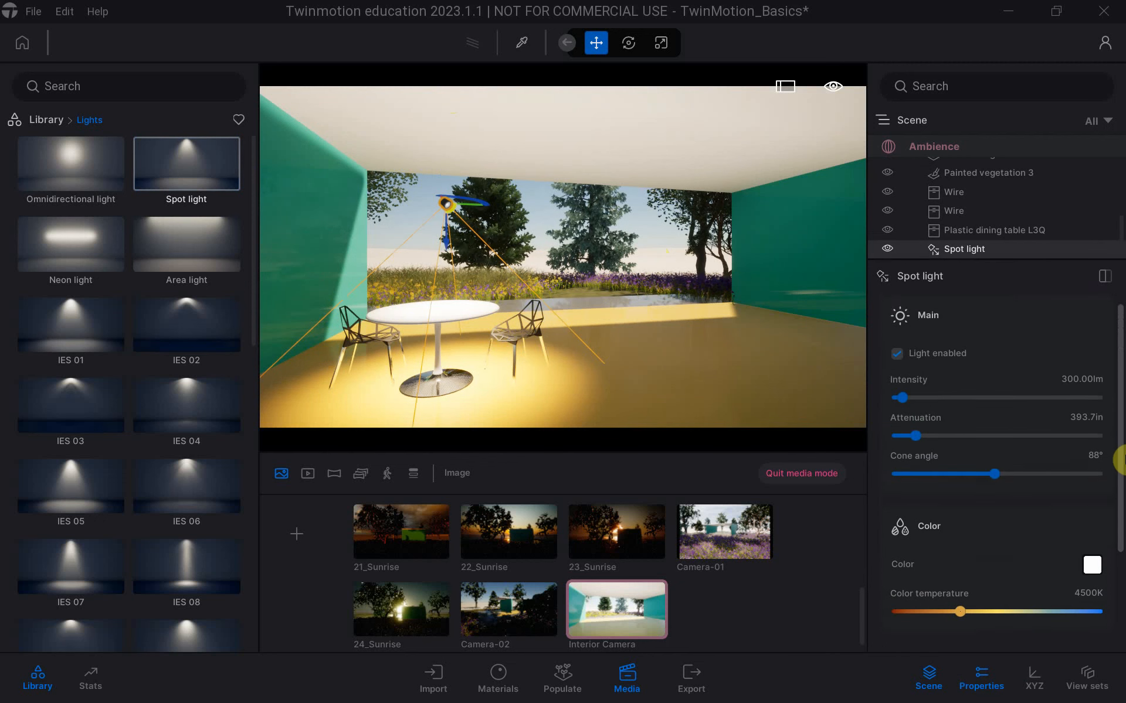
pyautogui.moveTo(1122, 460); pyautogui.dragTo(1121, 485)
pyautogui.click(896, 354)
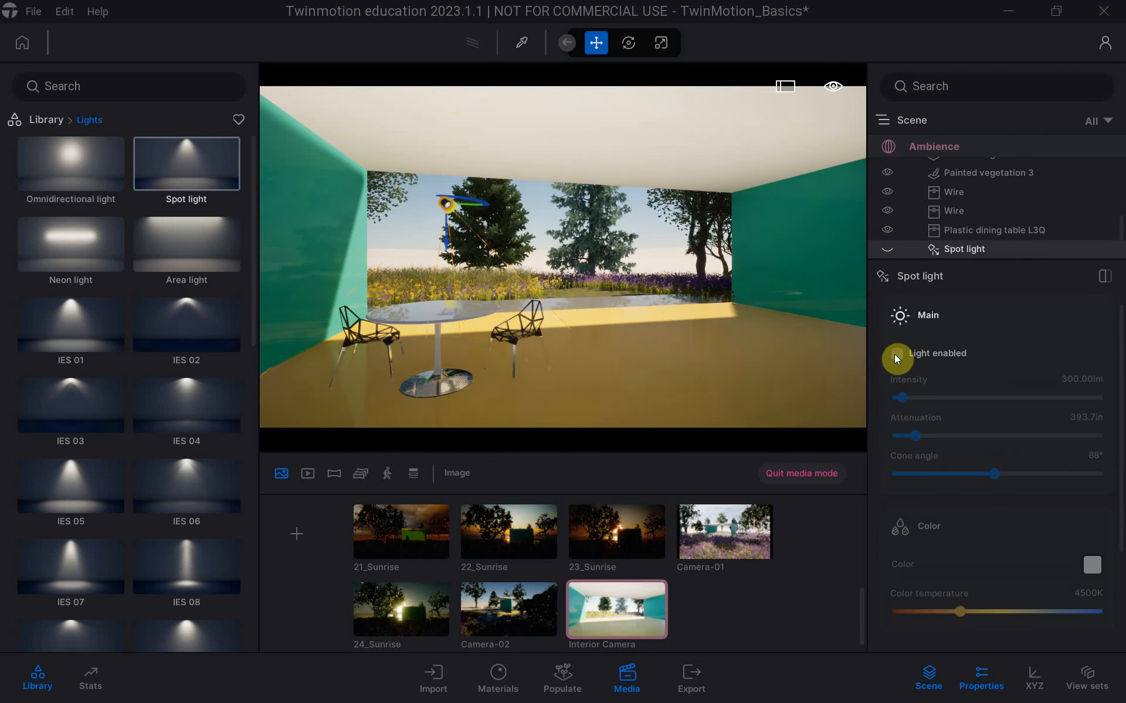
pyautogui.click(898, 354)
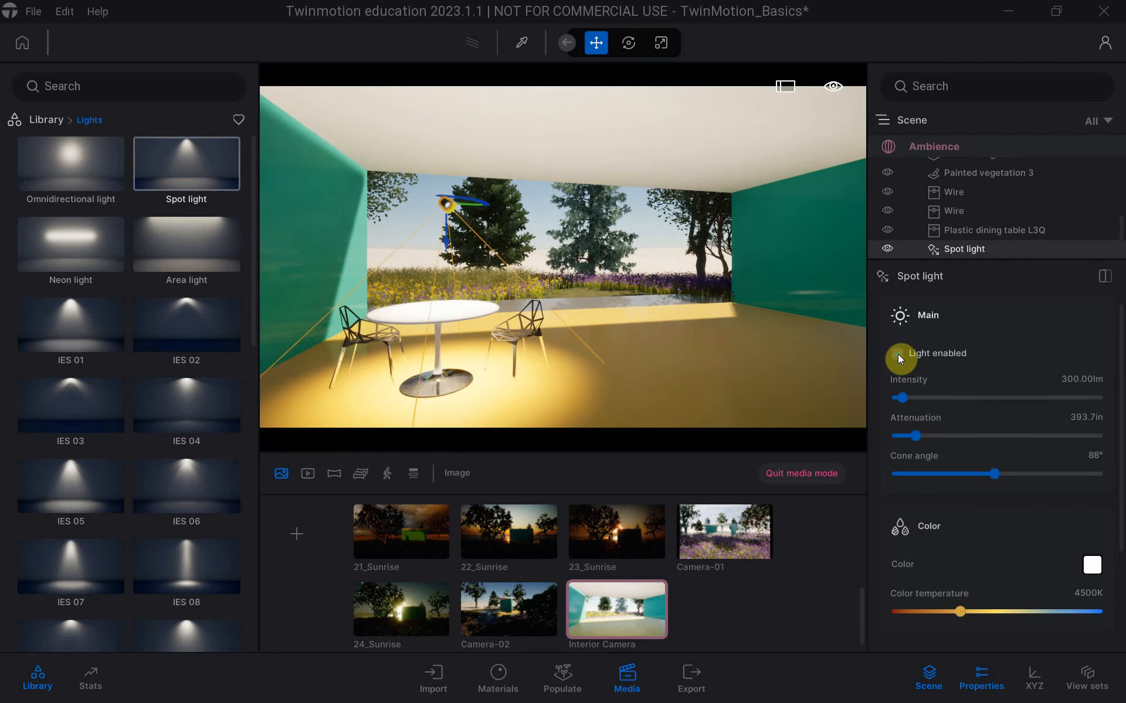
# Set the spot light's intensity to 94.89 lm, its attenuation to 125.5 in and its cone angle to 76°.
pyautogui.click(899, 396)
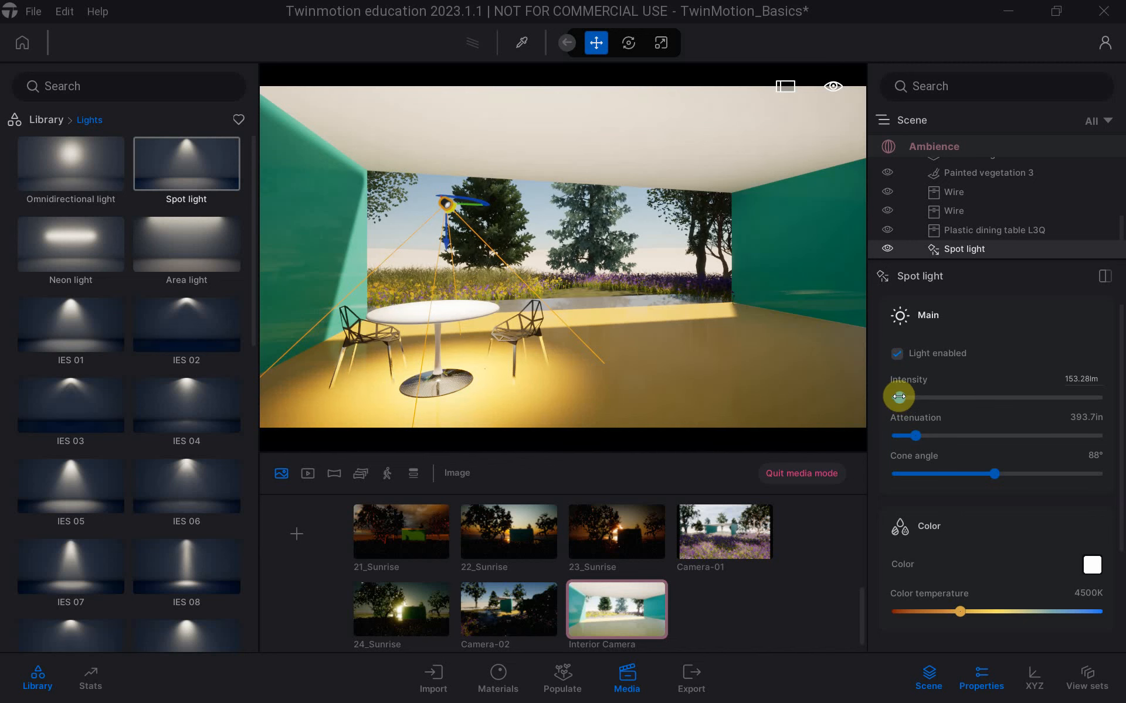
pyautogui.moveTo(899, 397); pyautogui.dragTo(903, 437)
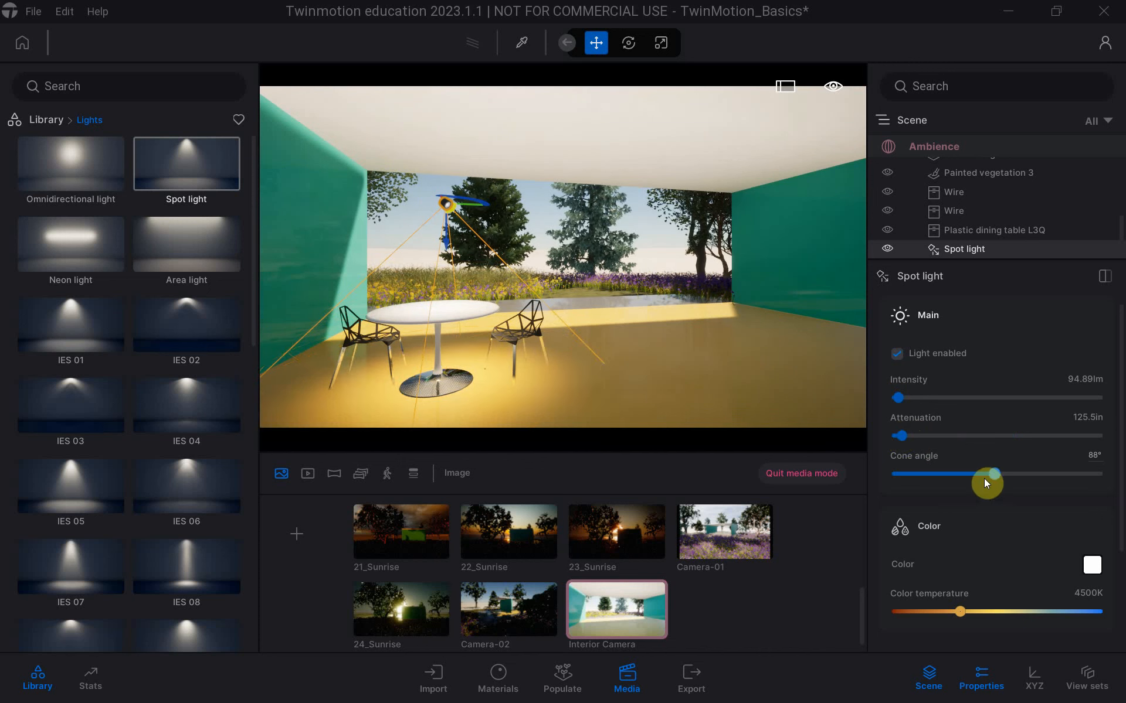
pyautogui.moveTo(994, 478)
pyautogui.mouseDown()
pyautogui.moveTo(963, 478)
pyautogui.moveTo(996, 484)
pyautogui.mouseUp()
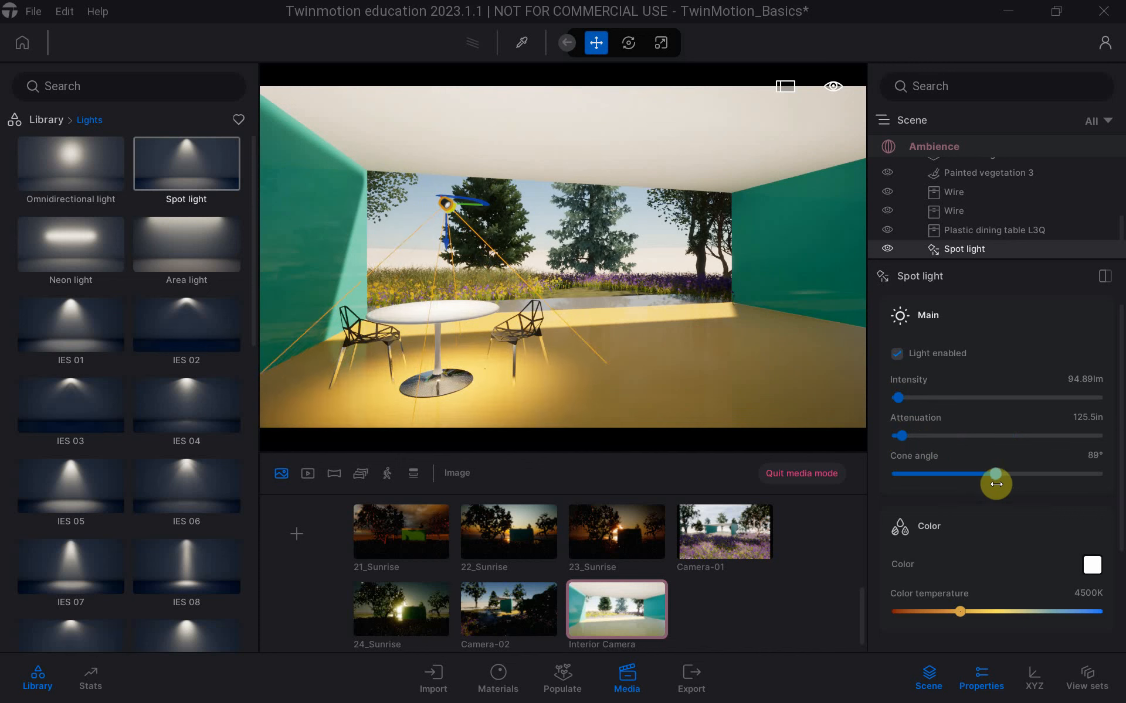
pyautogui.moveTo(996, 483)
pyautogui.mouseDown()
pyautogui.moveTo(961, 477)
pyautogui.moveTo(984, 485)
pyautogui.mouseUp()
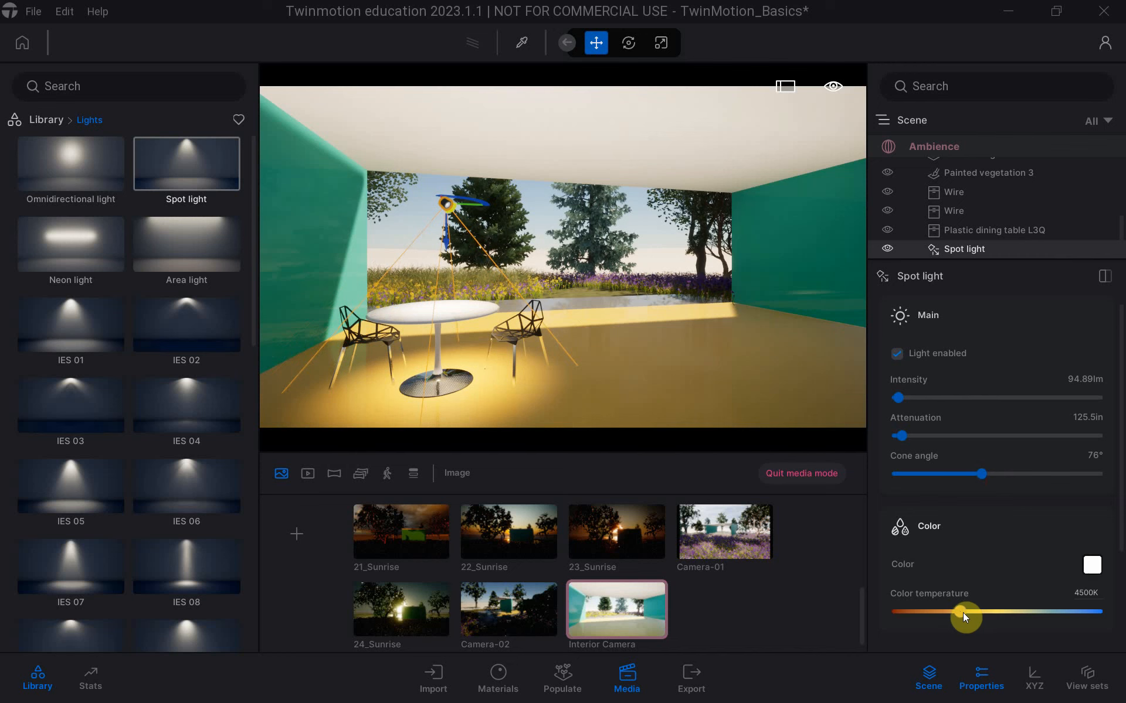
# Set the spot light's color temperature to 7271K and enable its shadows.
pyautogui.scroll(-2, 1049, 557)
pyautogui.scroll(-2, 1055, 547)
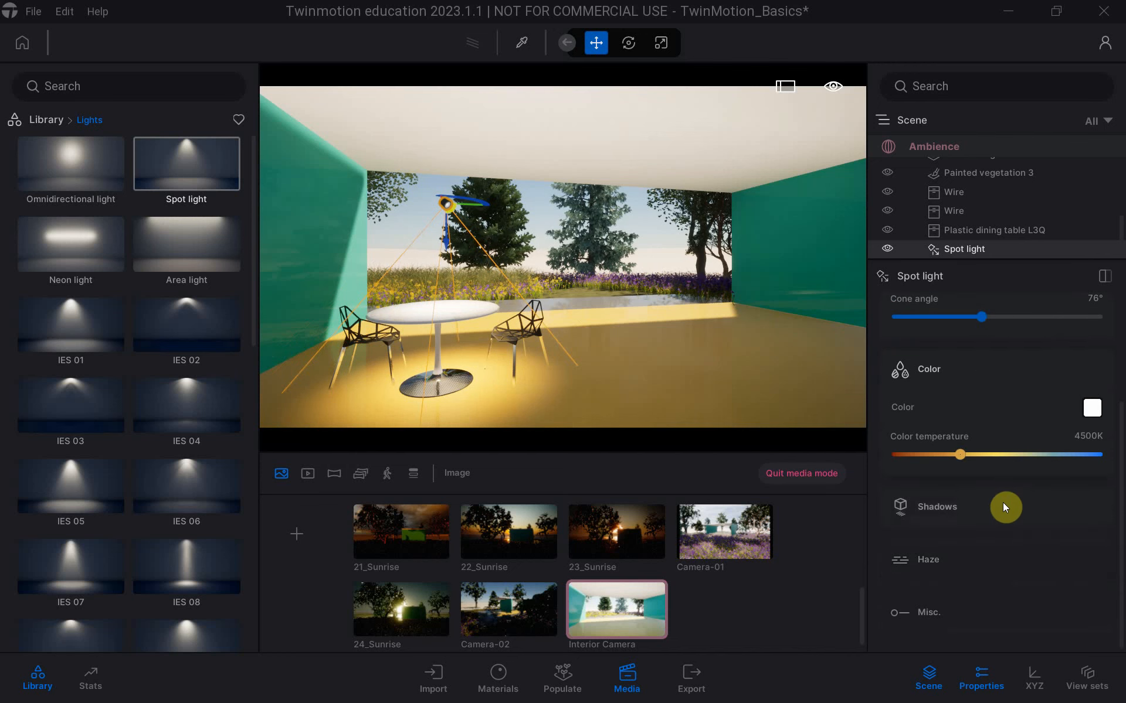
pyautogui.moveTo(960, 456); pyautogui.dragTo(1009, 484)
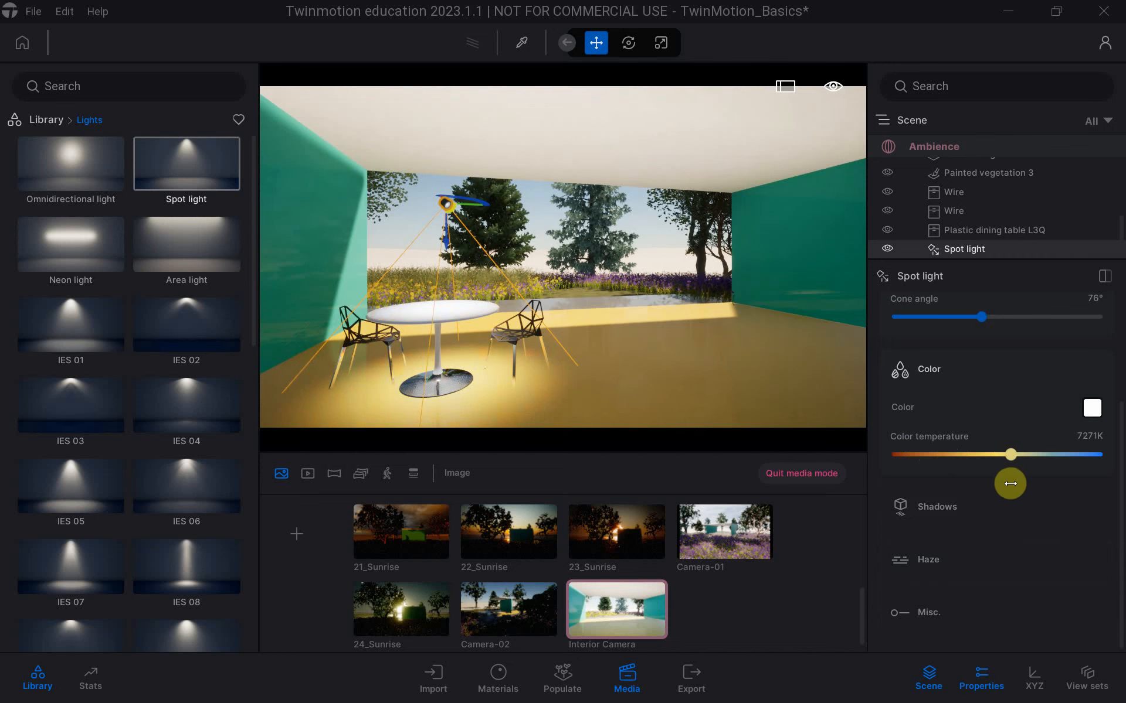
pyautogui.click(919, 521)
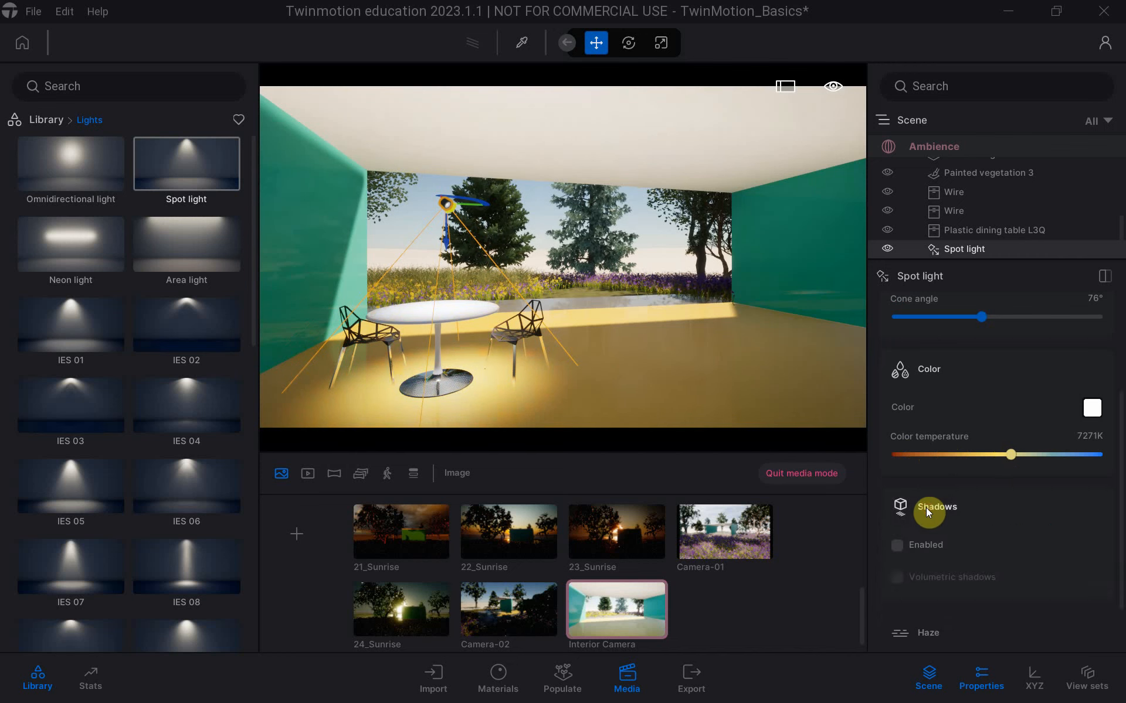
pyautogui.click(896, 547)
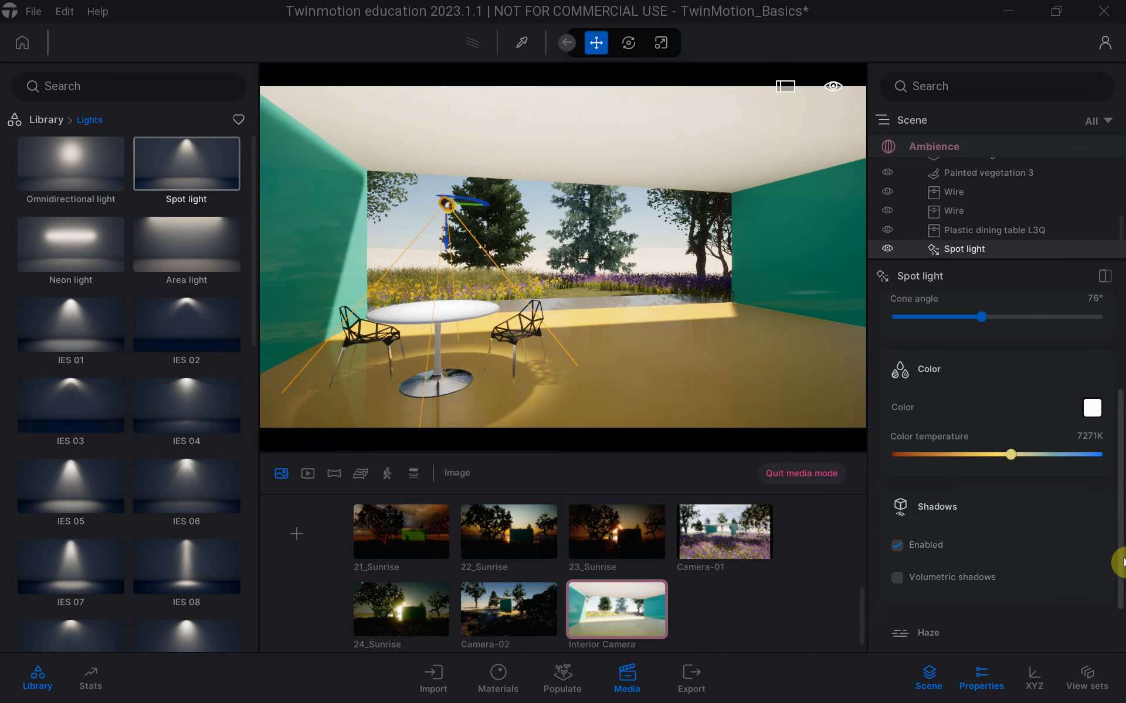
# Increase the spot light's attenuation to 651.6 in and widen its cone angle to 82°.
pyautogui.moveTo(1120, 560); pyautogui.dragTo(1113, 450)
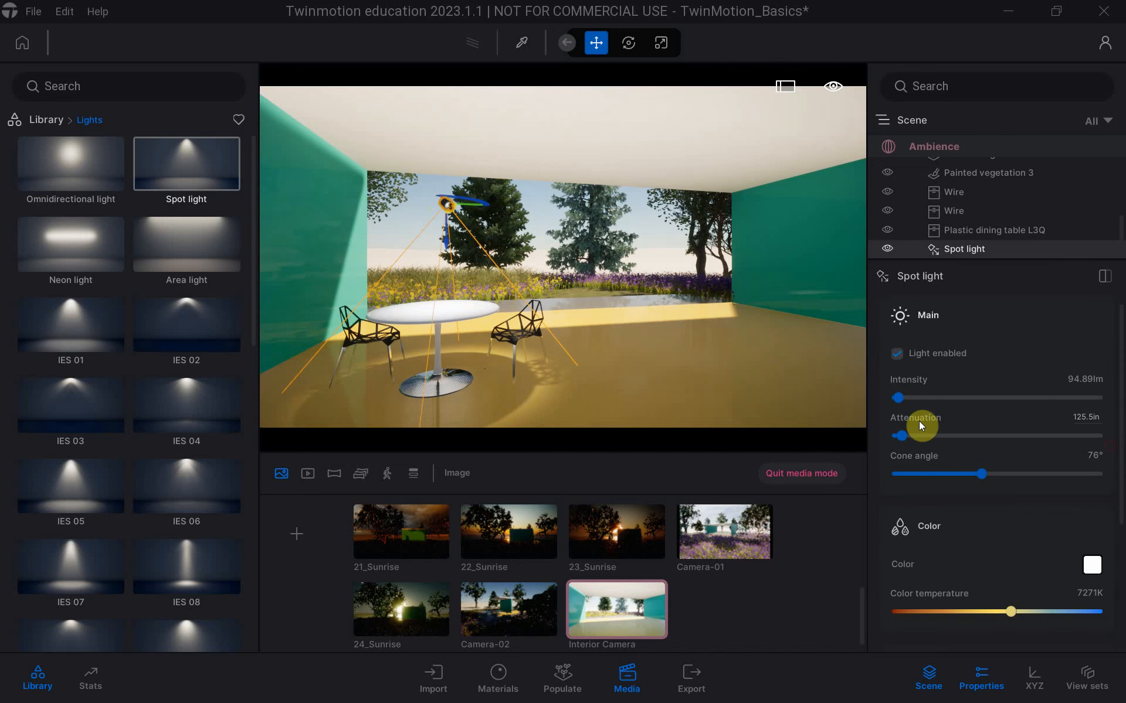
pyautogui.moveTo(901, 435); pyautogui.dragTo(925, 440)
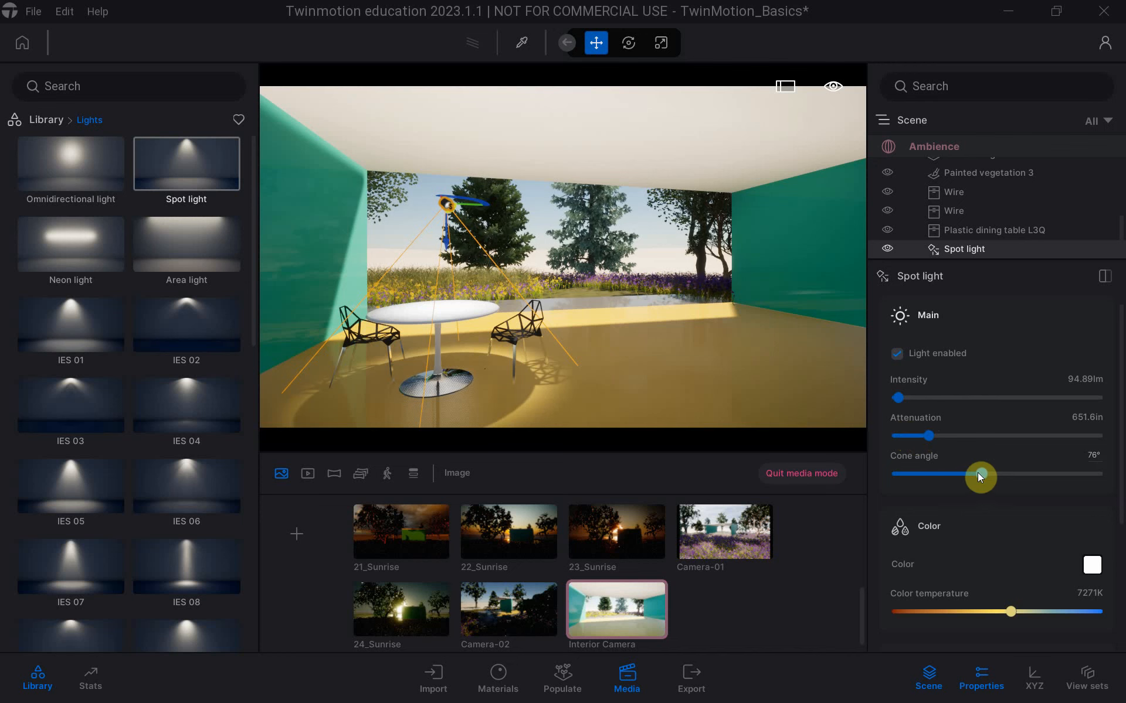
pyautogui.moveTo(979, 476); pyautogui.dragTo(988, 475)
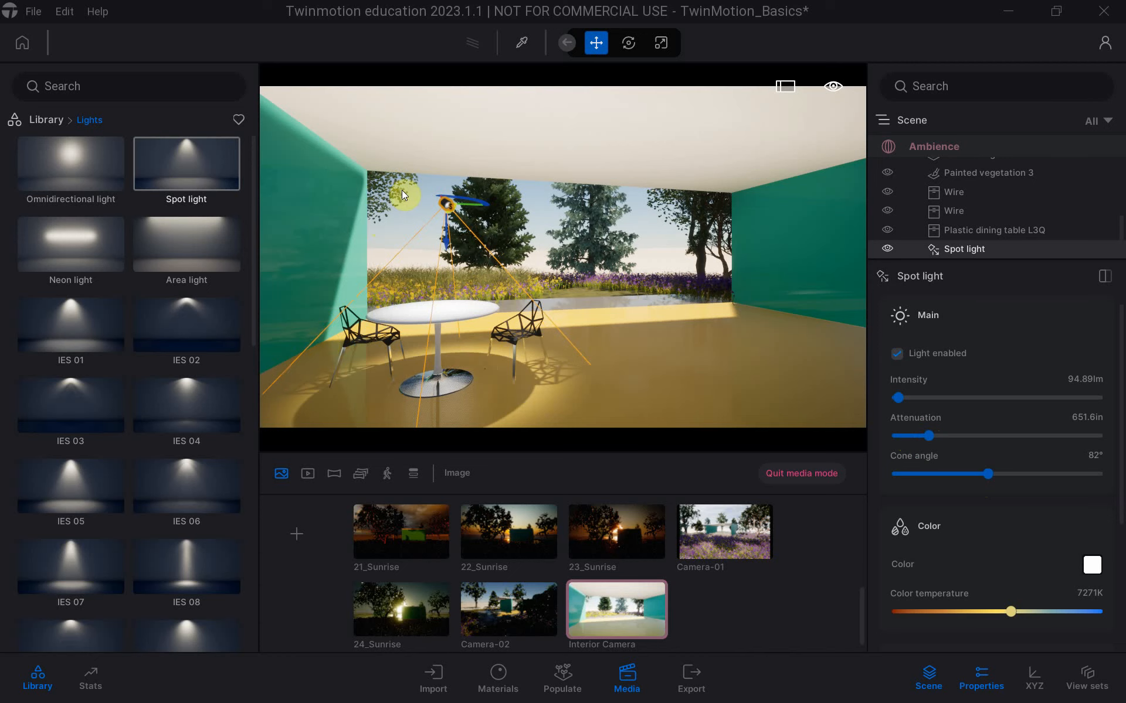
# Shift the spot light slightly above the dining table and return to the Interior Camera view.
pyautogui.moveTo(402, 286); pyautogui.dragTo(557, 266, button='middle')
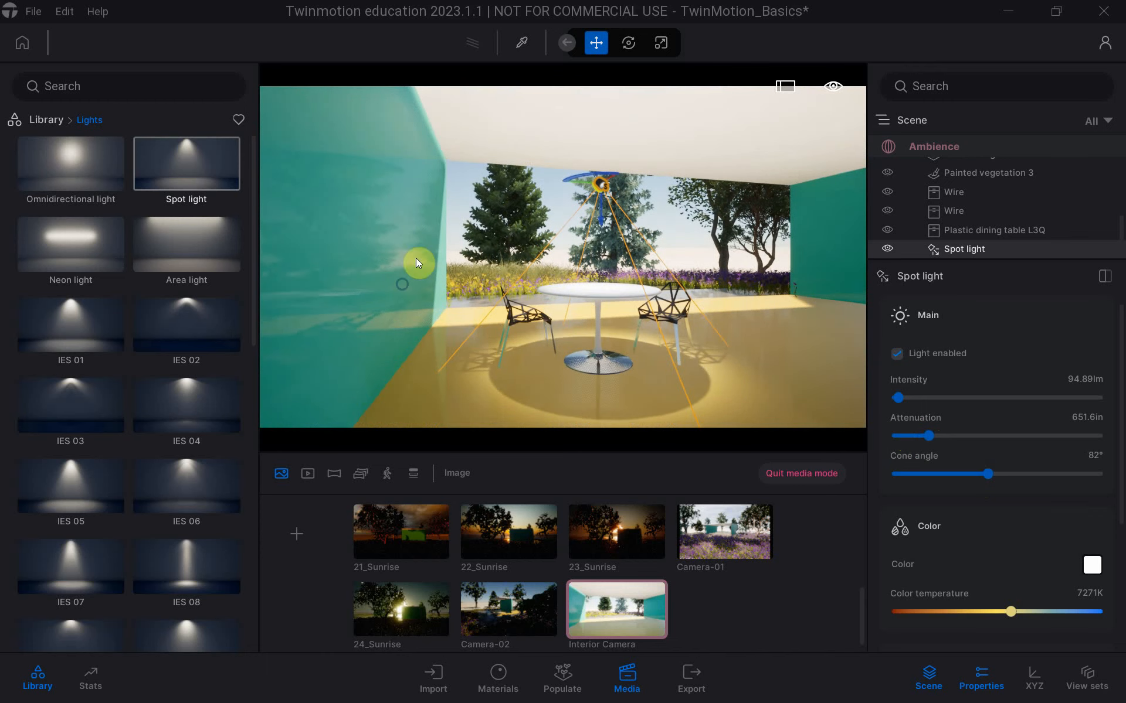
pyautogui.press('f')
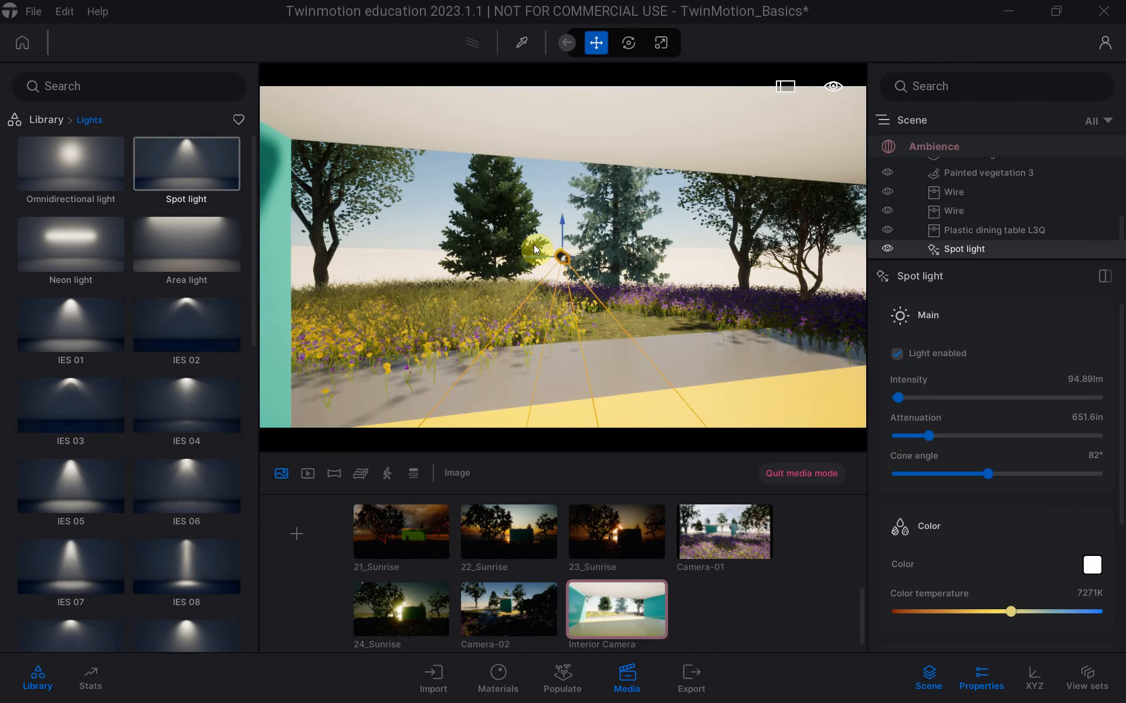
pyautogui.moveTo(561, 287); pyautogui.dragTo(510, 404, button='middle')
pyautogui.scroll(-2, 557, 292)
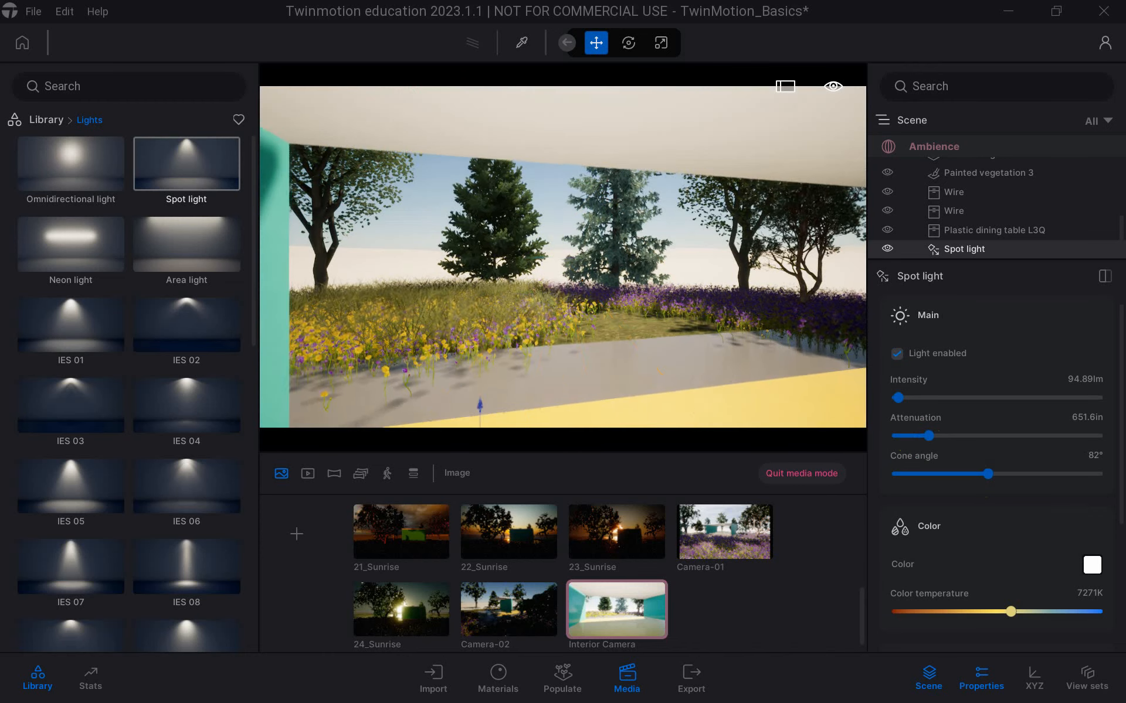
pyautogui.scroll(-2, 557, 287)
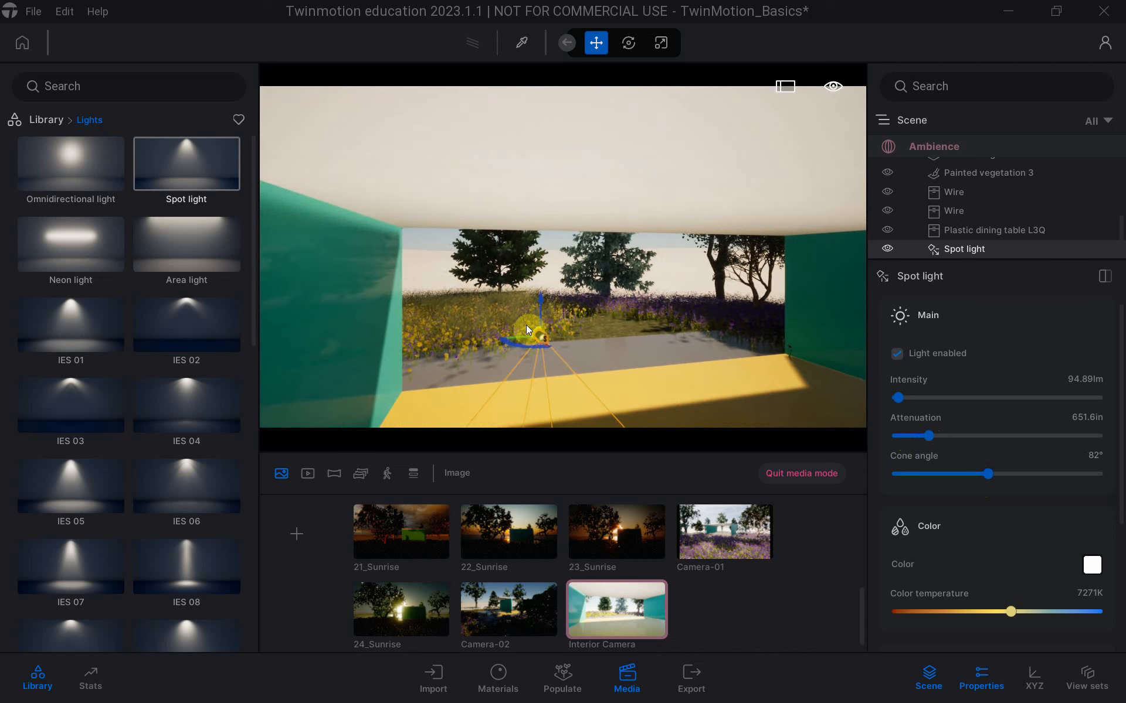
pyautogui.moveTo(519, 335); pyautogui.dragTo(520, 337, button='right')
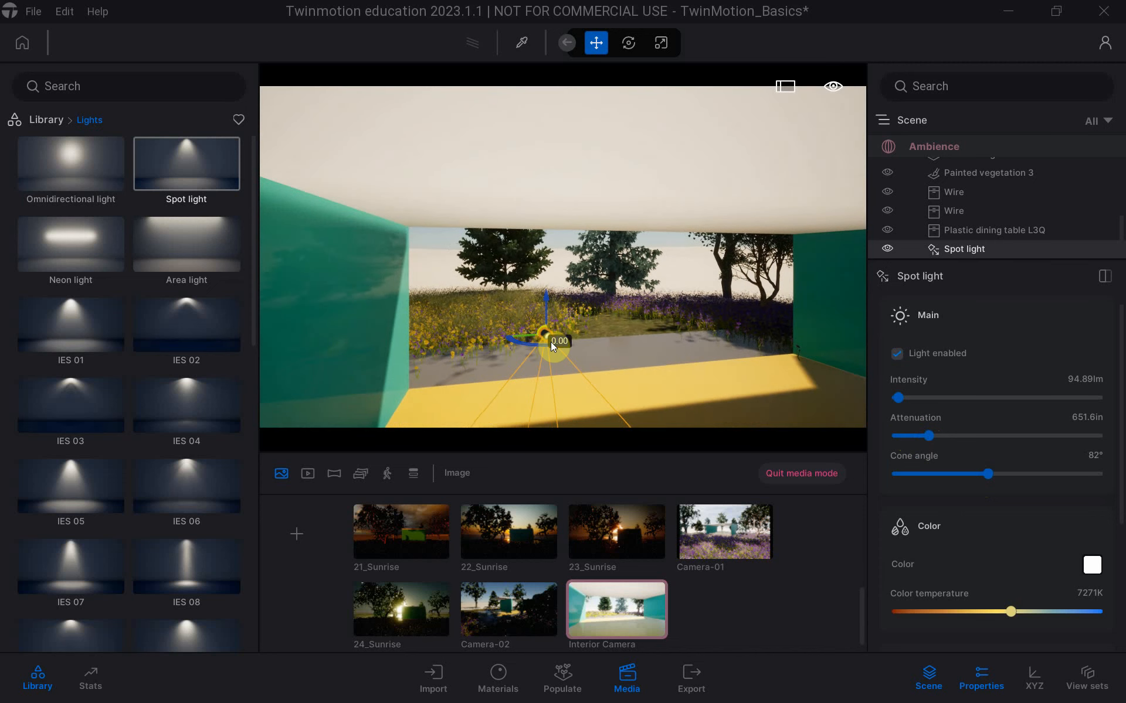
pyautogui.scroll(-2, 531, 311)
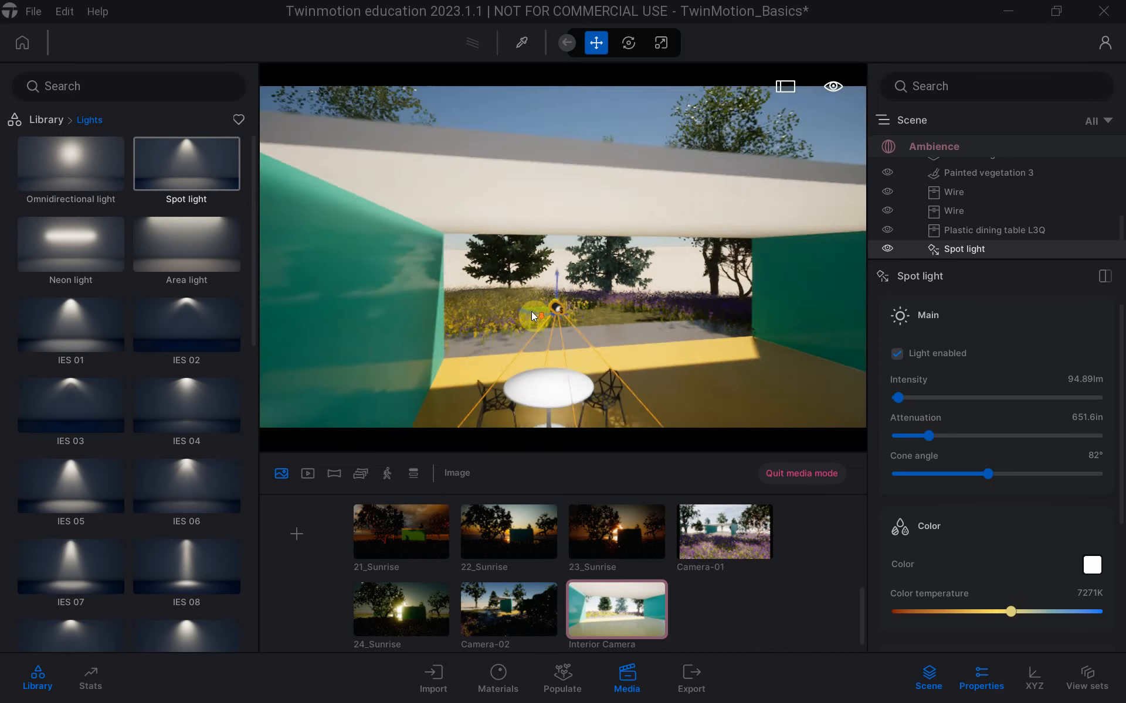
pyautogui.scroll(-2, 531, 312)
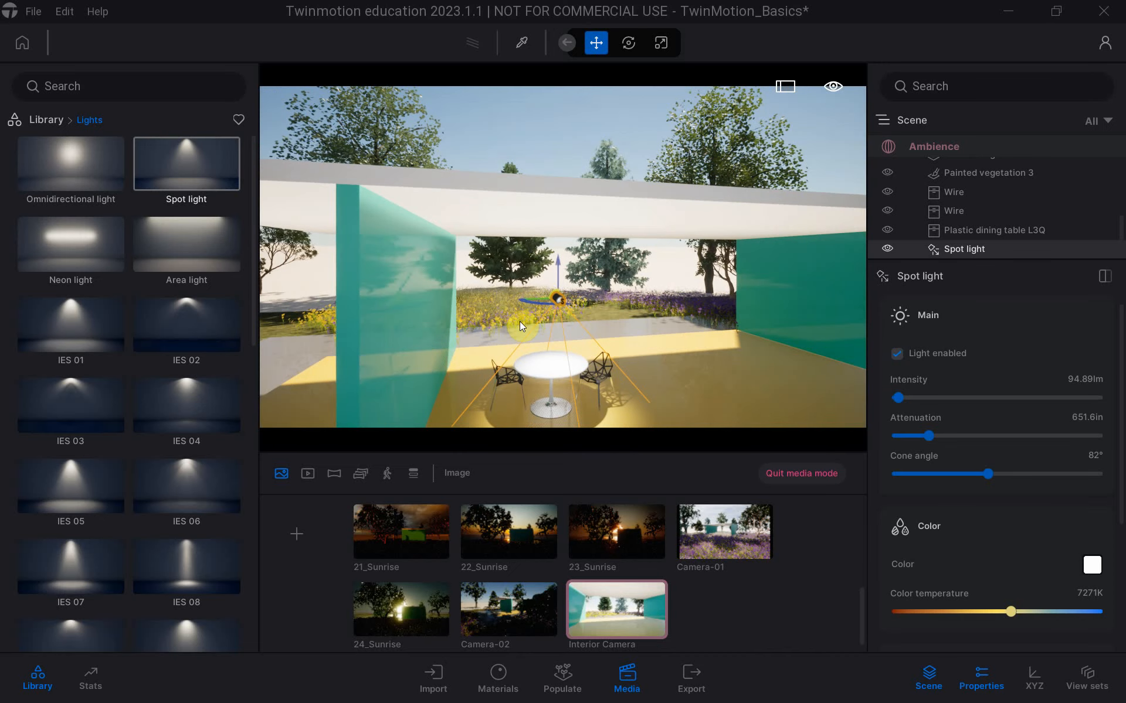
pyautogui.scroll(-5, 534, 348)
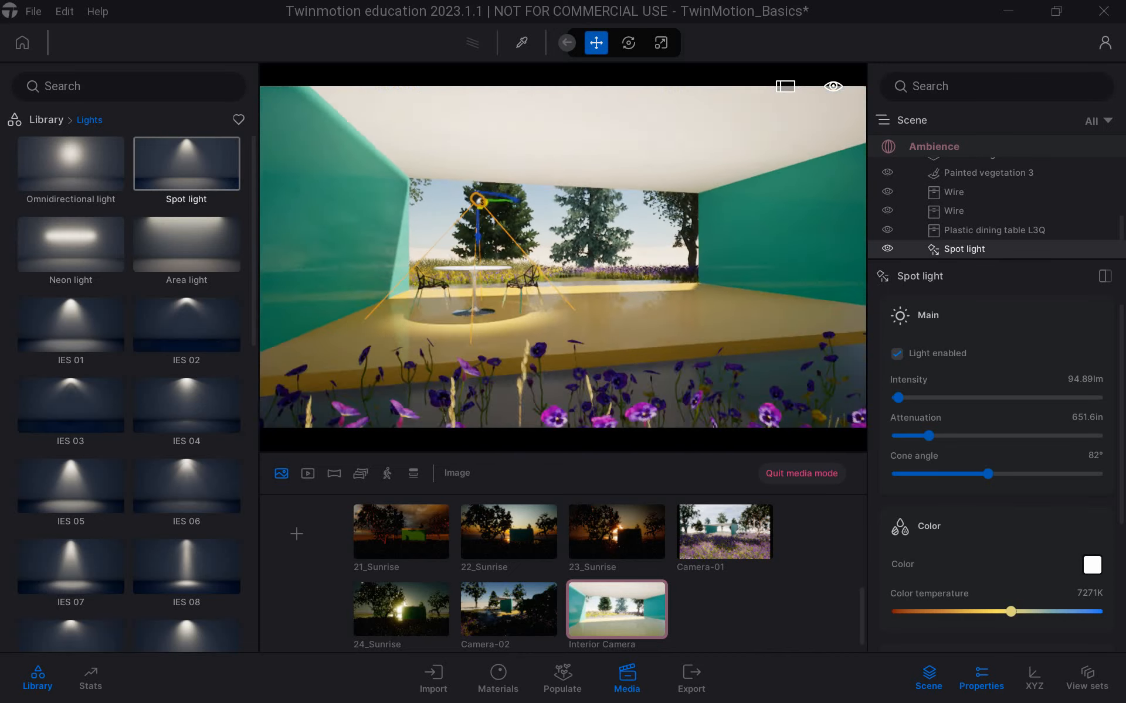
pyautogui.click(615, 617)
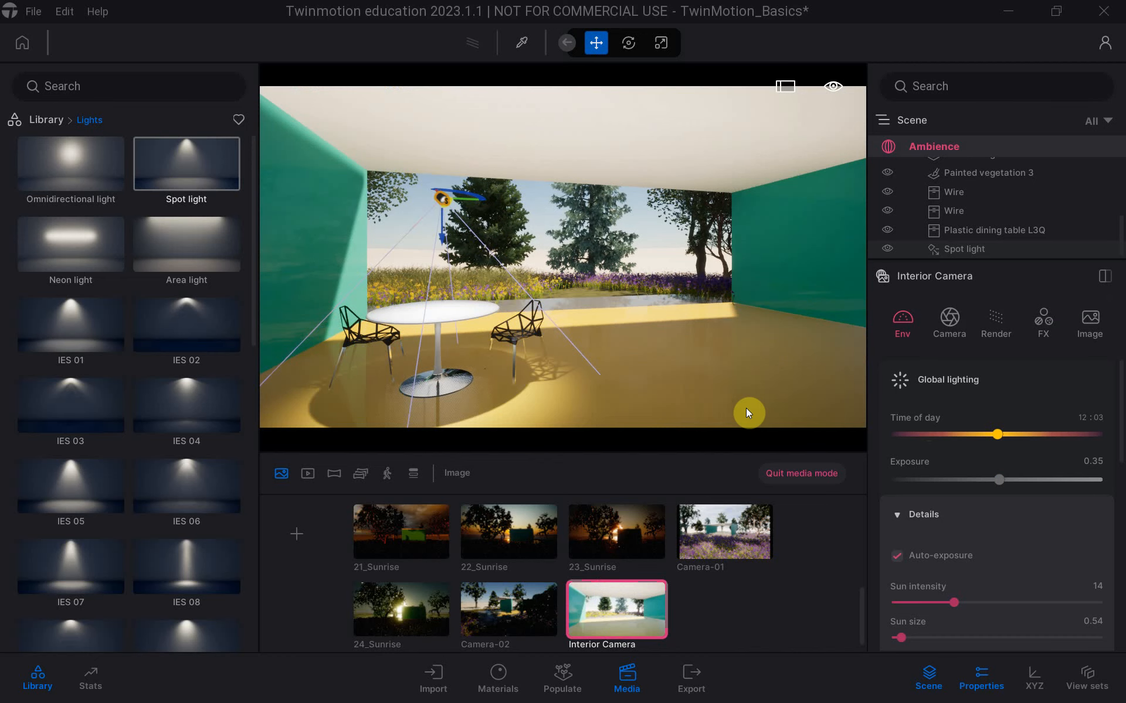
# Switch to the TwinMotion - Lighting outline in Grasshopper, review its topics, and minimize it to reveal the Rhino model.
pyautogui.hotkey('alt', 'Tab')
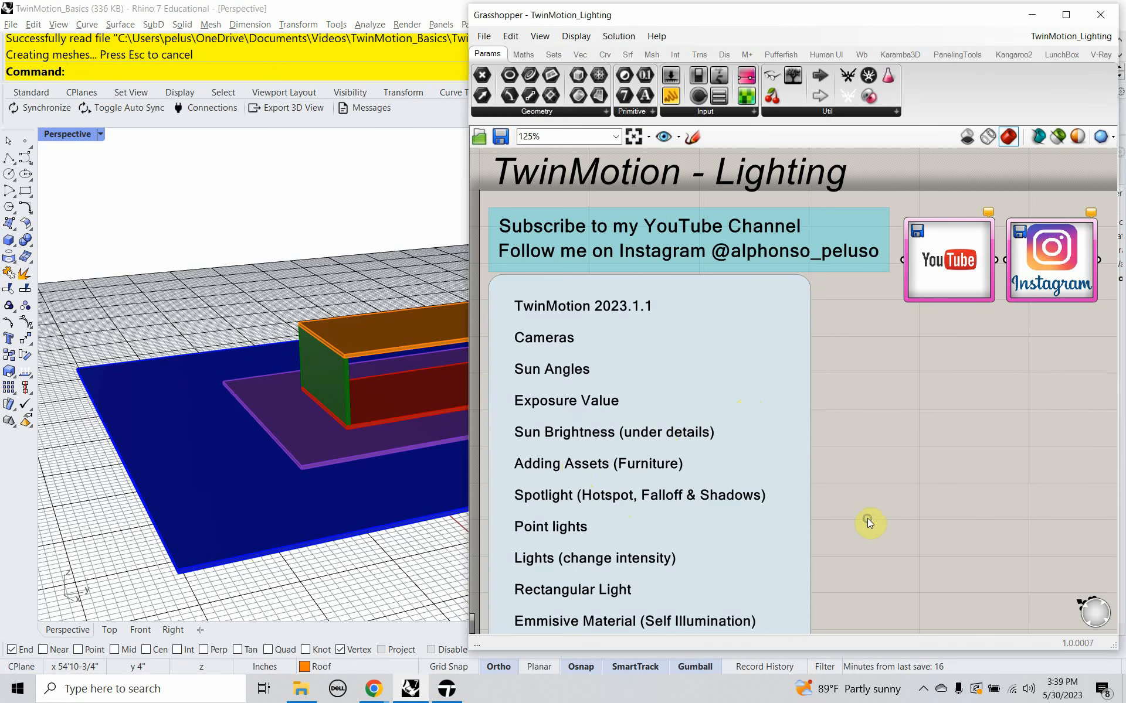
pyautogui.moveTo(867, 521); pyautogui.dragTo(865, 460, button='right')
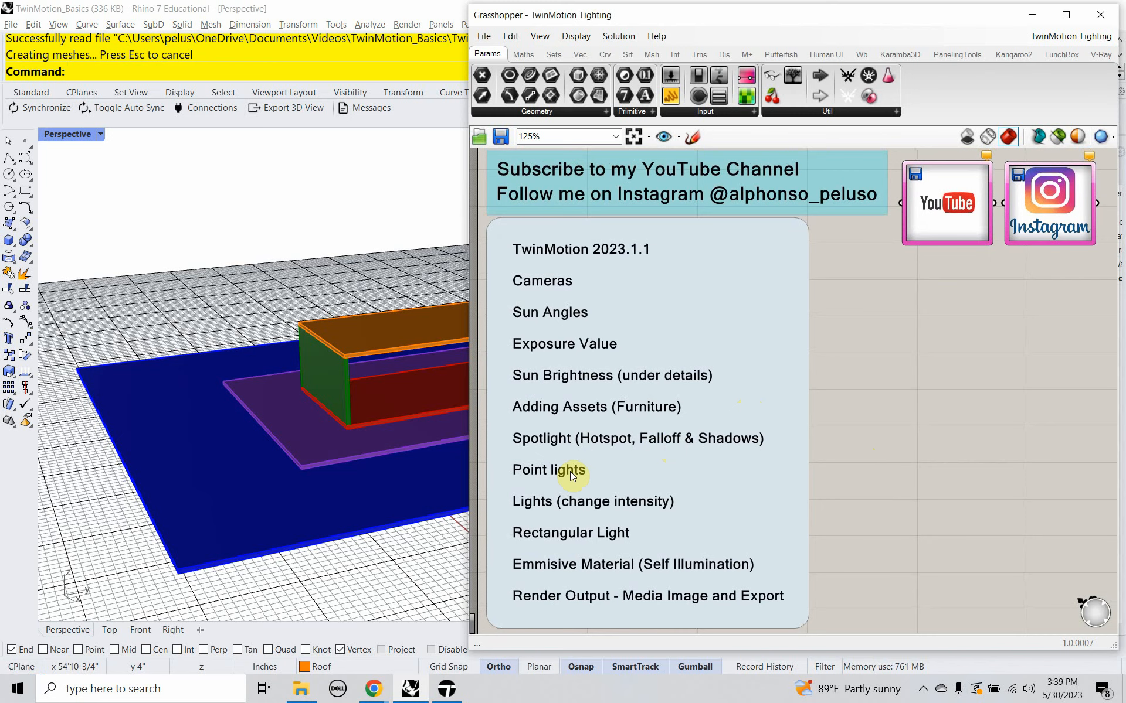
pyautogui.click(1031, 15)
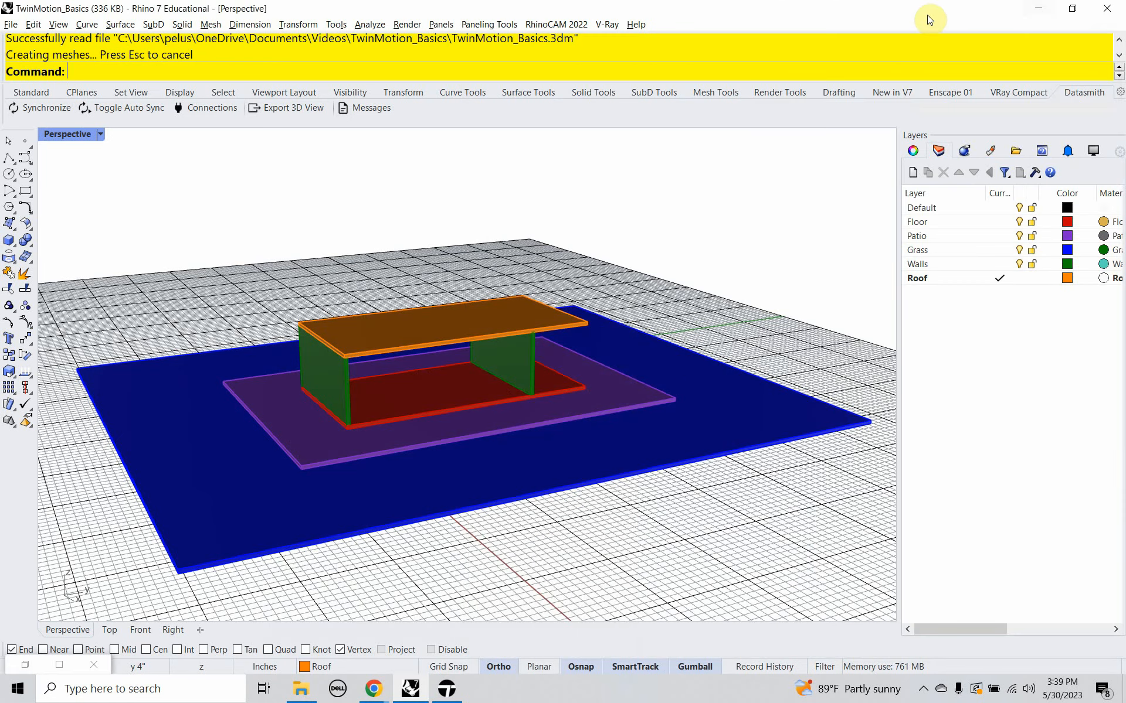
# Start saving the Rhino model under a new name, in the TwinMotion_Lighting folder inside Videos.
pyautogui.click(10, 25)
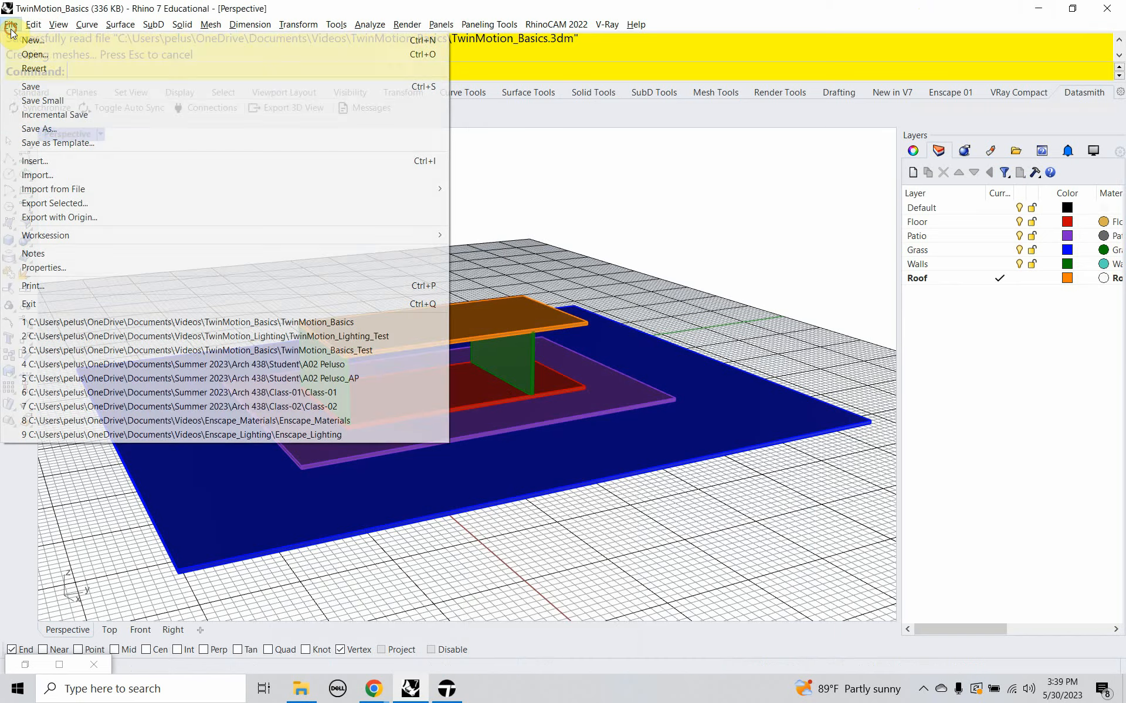
pyautogui.click(39, 128)
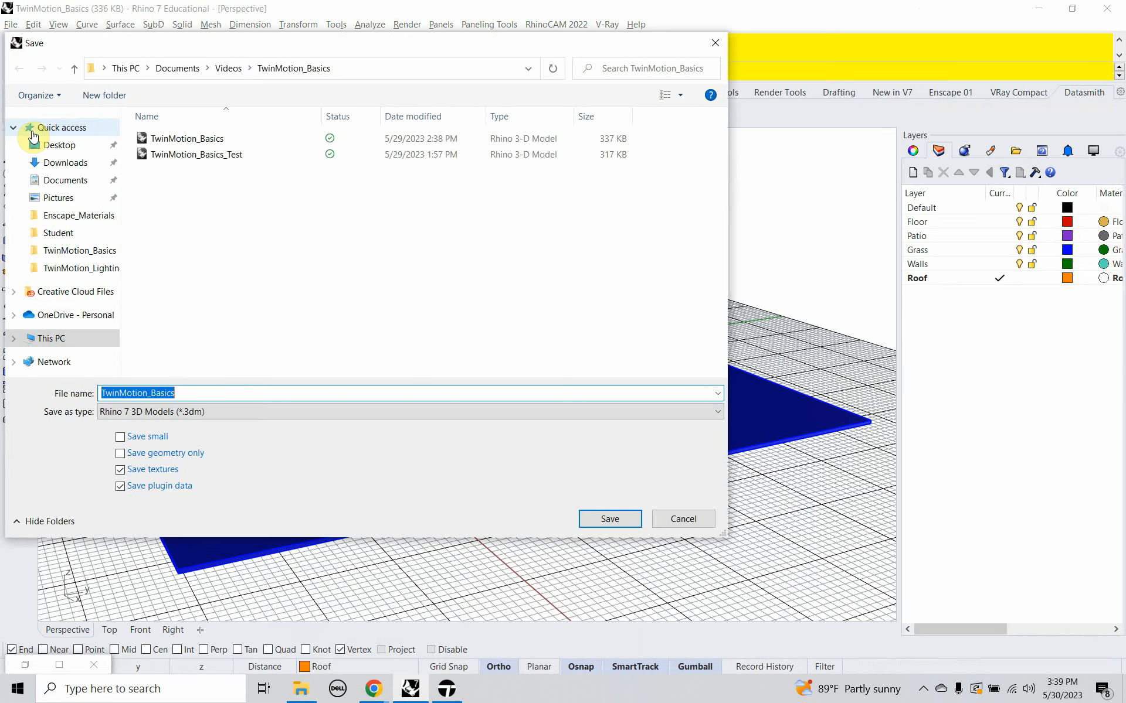
pyautogui.click(228, 68)
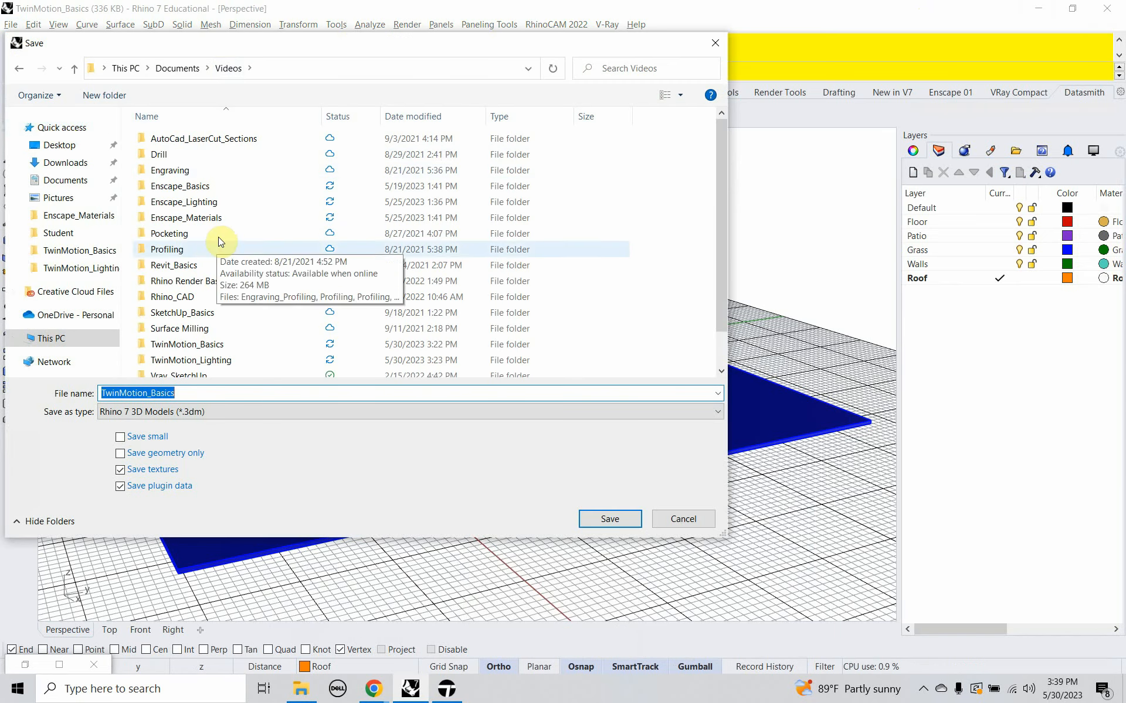
pyautogui.scroll(-1, 188, 241)
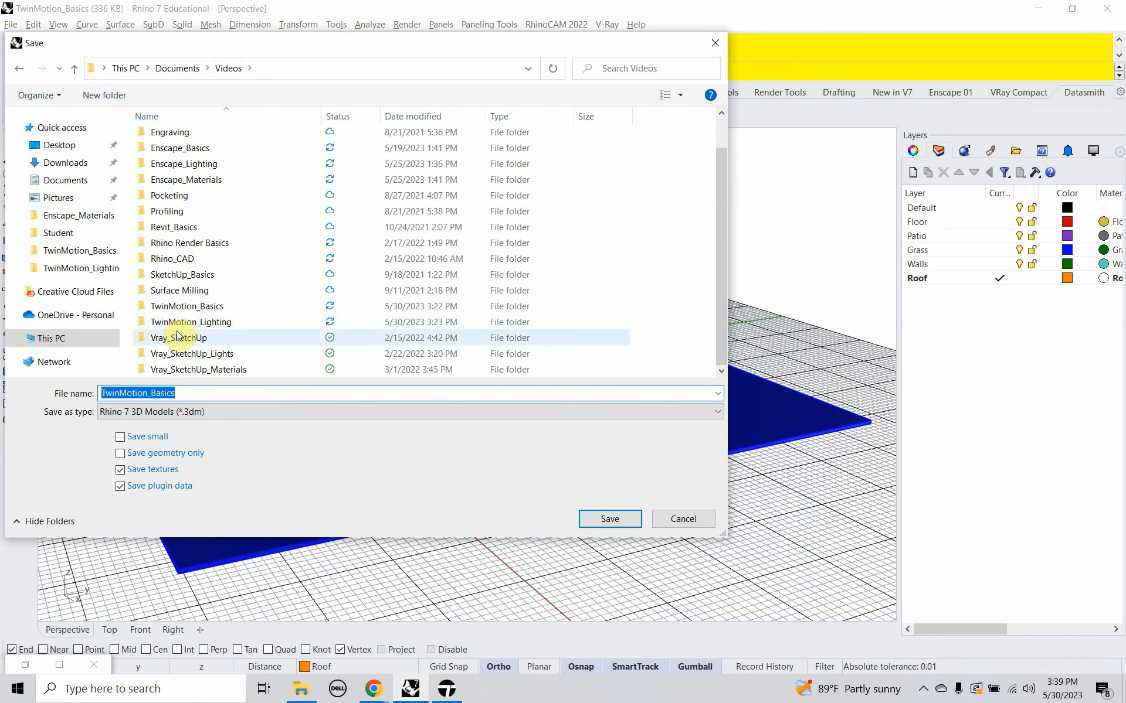
pyautogui.doubleClick(178, 328)
# Name the model copy TwinMotion_Lighting, based on the existing test file's name, and save it.
pyautogui.click(212, 139)
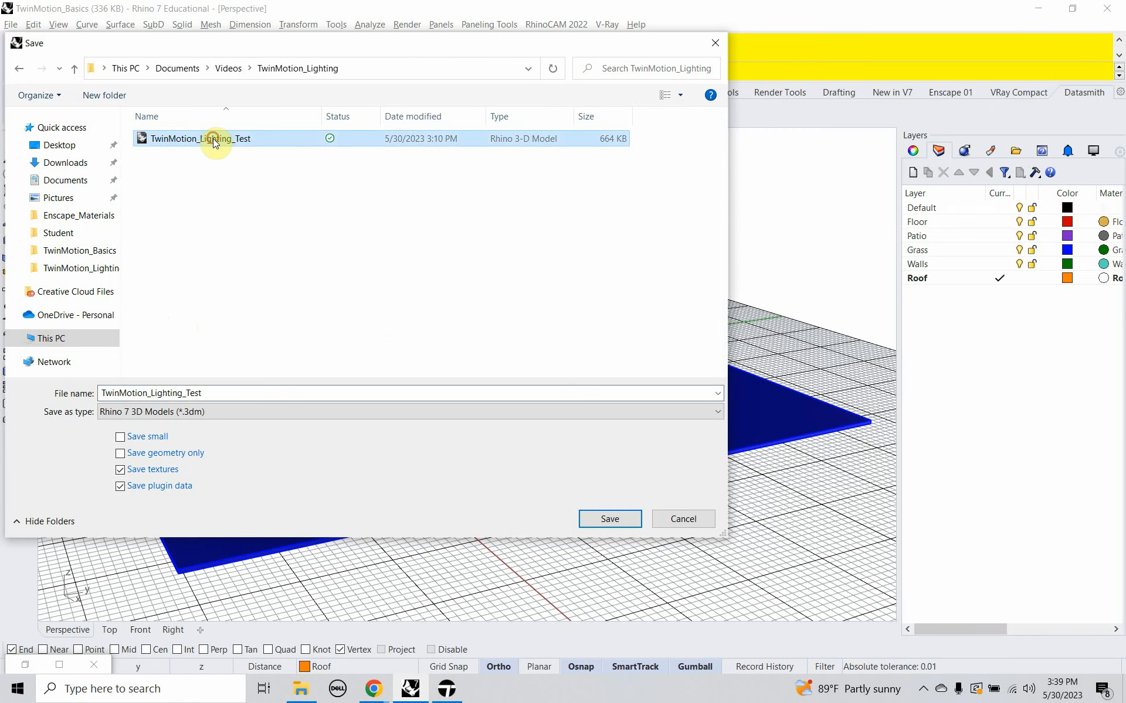
pyautogui.click(210, 393)
pyautogui.click(211, 394)
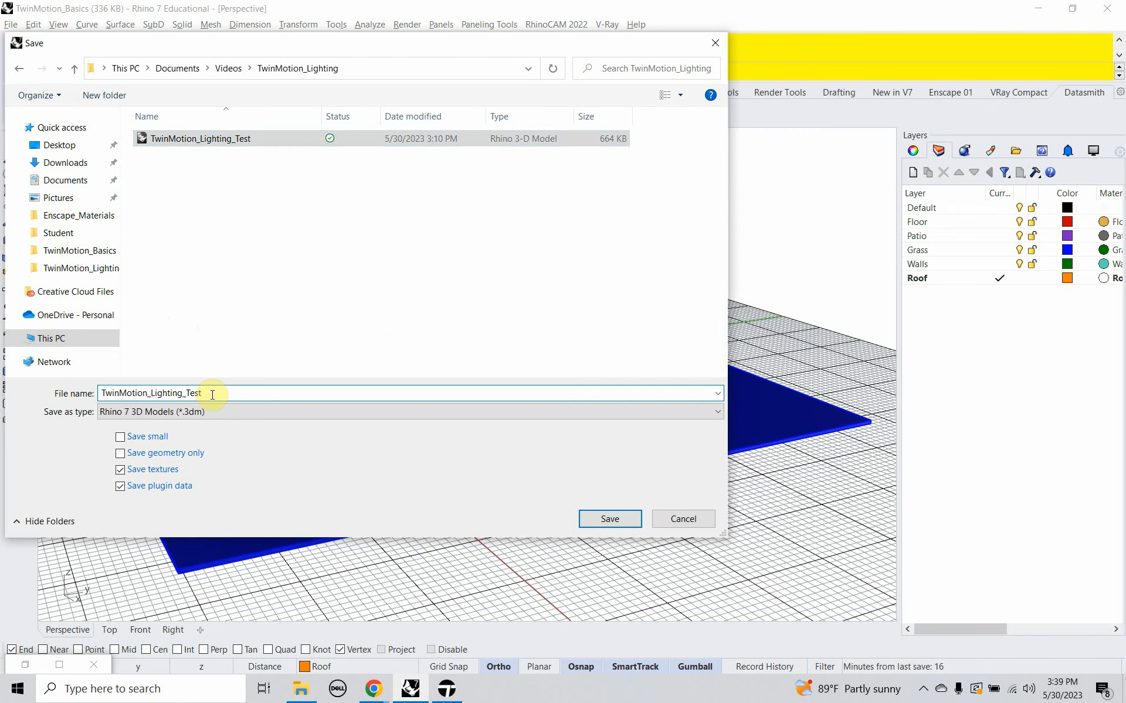
pyautogui.press('BackSpace')
pyautogui.press('BackSpace')
pyautogui.press('BackSpace')
pyautogui.press('BackSpace')
pyautogui.press('BackSpace')
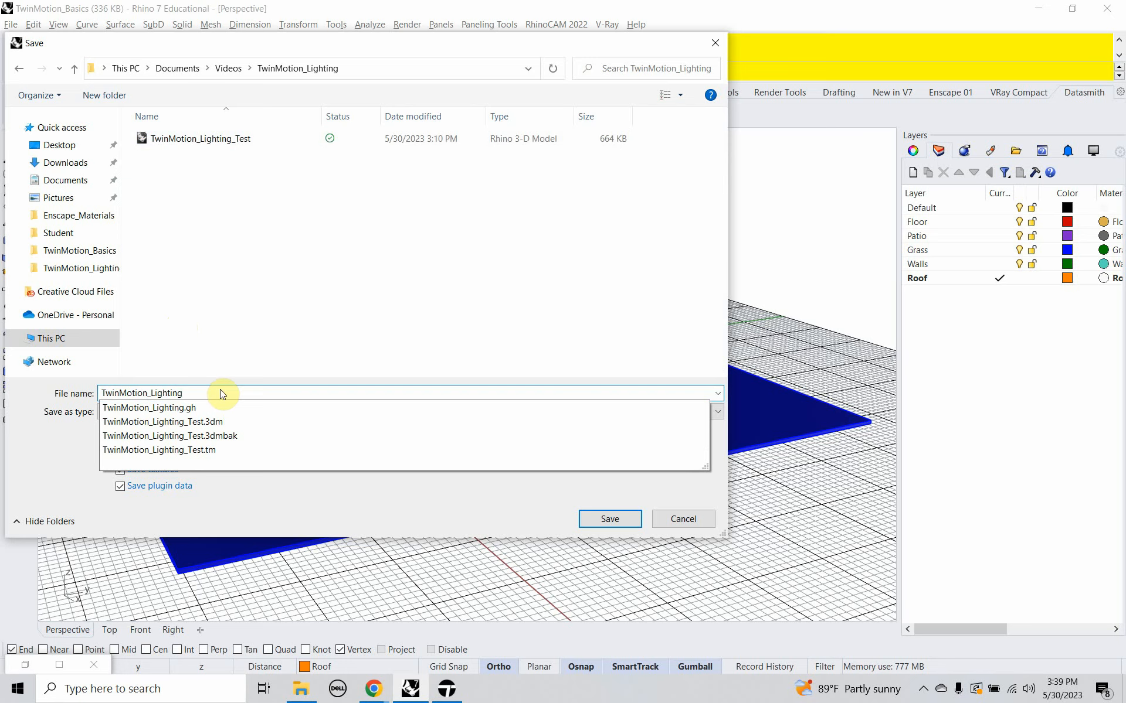
pyautogui.click(335, 357)
pyautogui.click(610, 526)
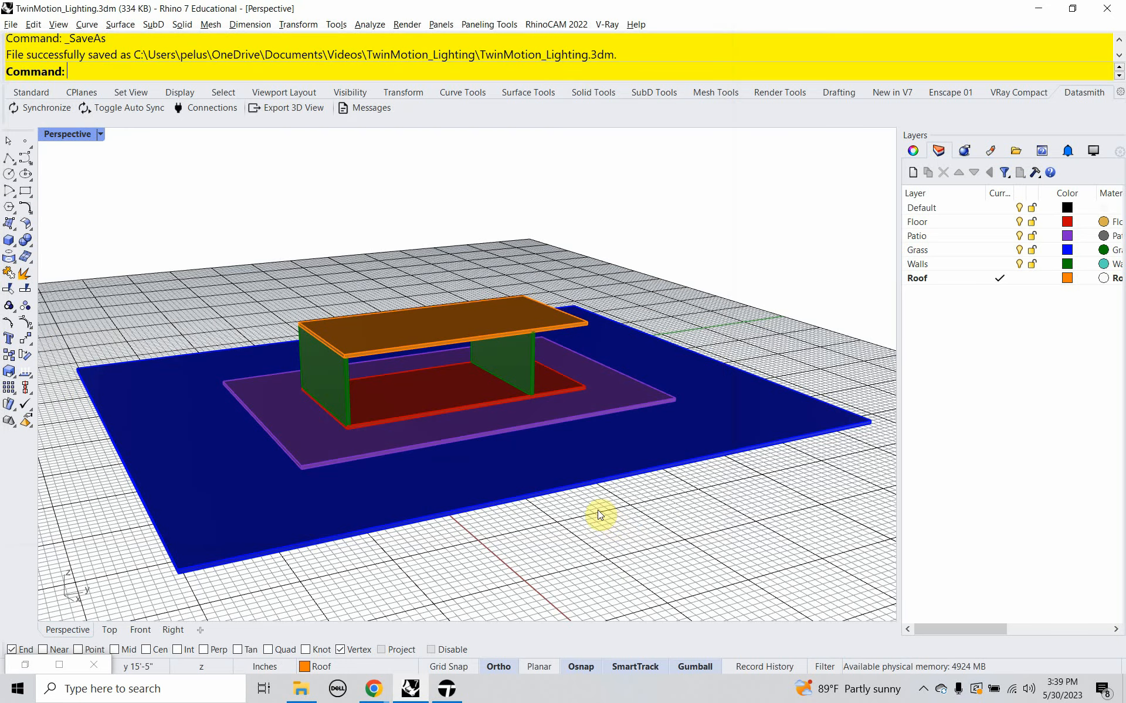
# Create a new layer named "Recees Can" and make it the current layer.
pyautogui.moveTo(440, 460)
pyautogui.mouseDown(button='right')
pyautogui.moveTo(452, 429)
pyautogui.moveTo(450, 444)
pyautogui.mouseUp(button='right')
pyautogui.scroll(6, 427, 350)
pyautogui.moveTo(427, 404); pyautogui.dragTo(431, 369, button='right')
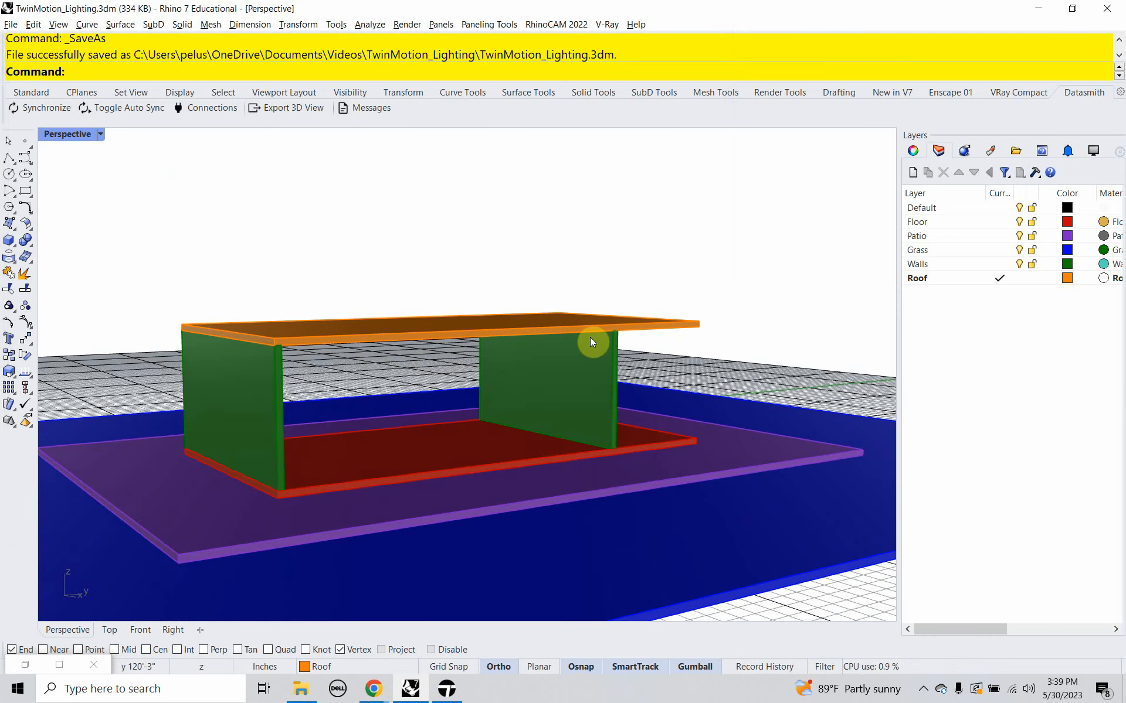
pyautogui.rightClick(909, 317)
pyautogui.click(925, 325)
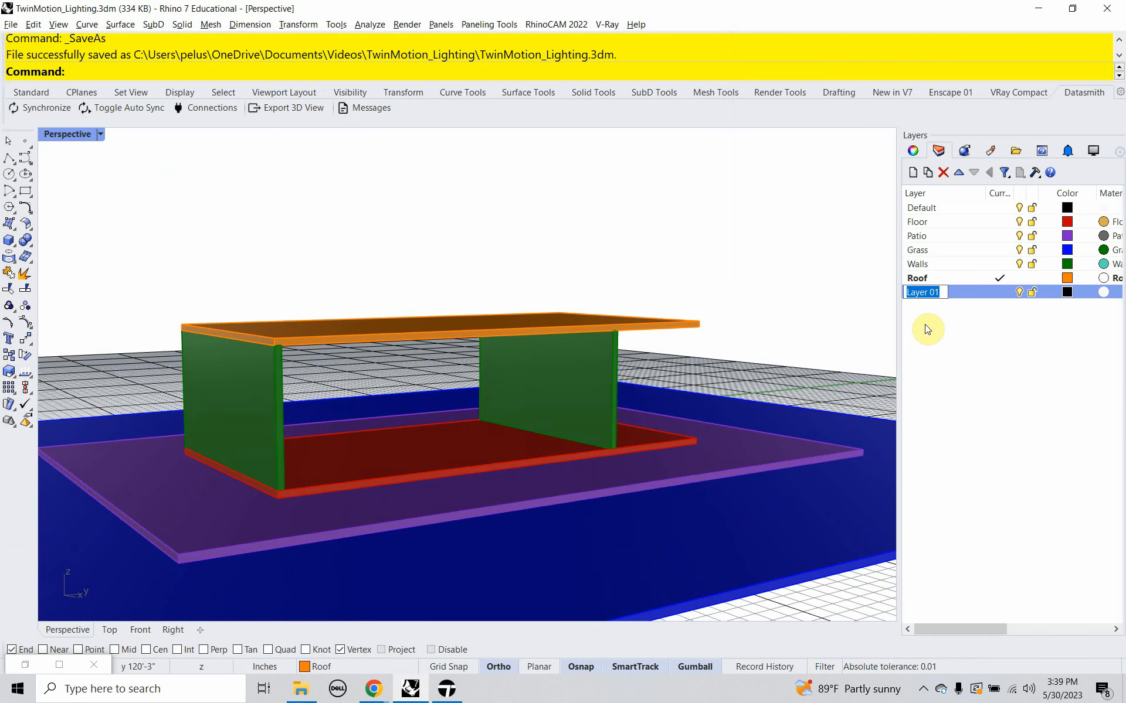
pyautogui.write('Recees')
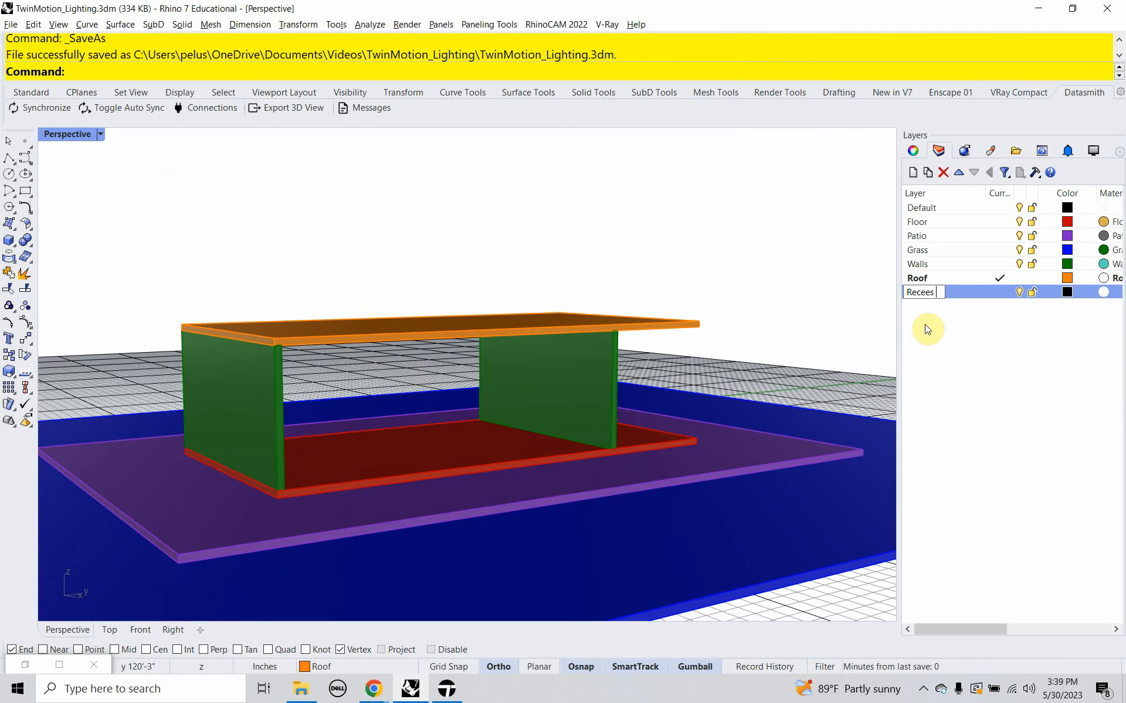
pyautogui.write(' Can')
pyautogui.click(997, 292)
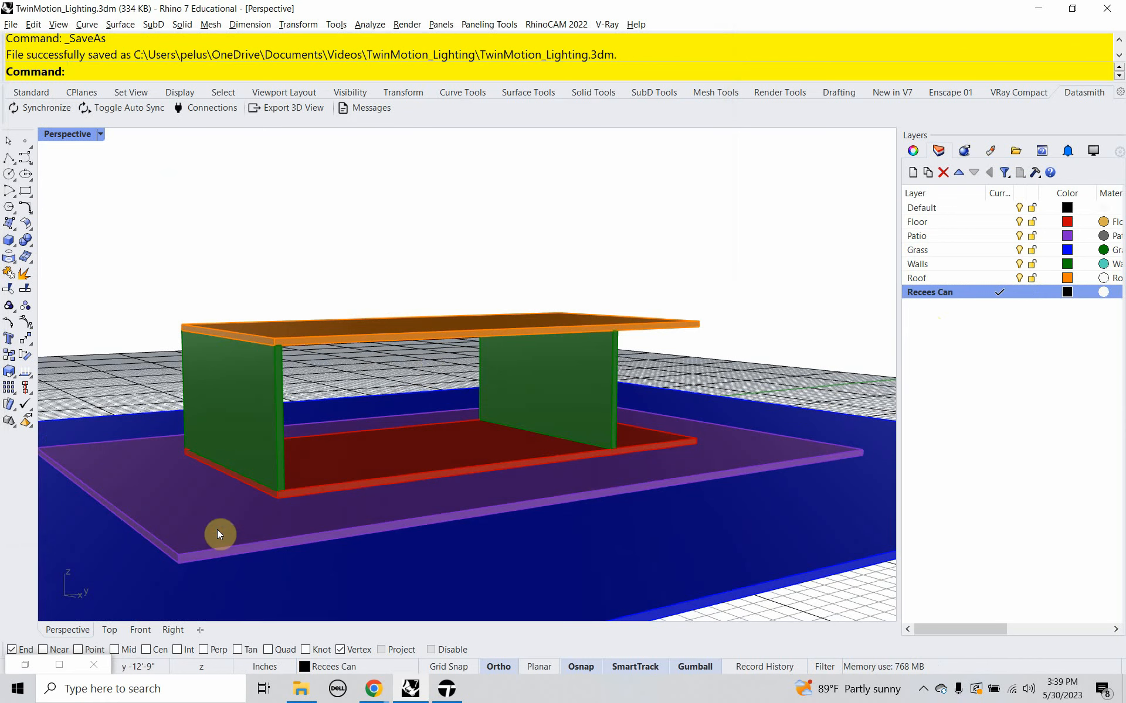
# In the Top view with Grid Snap on, draw a 3" radius circle midway between the two walls, about 3' inside the roof edge.
pyautogui.click(110, 630)
pyautogui.scroll(-10, 449, 461)
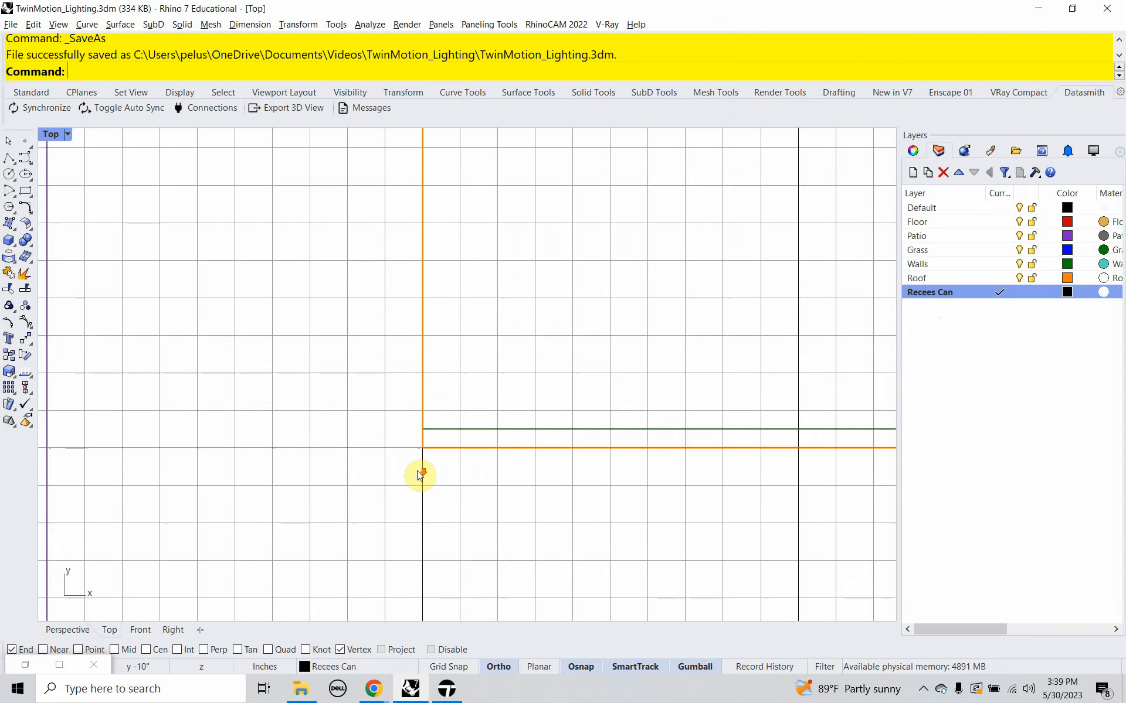
pyautogui.moveTo(422, 501); pyautogui.dragTo(390, 522, button='right')
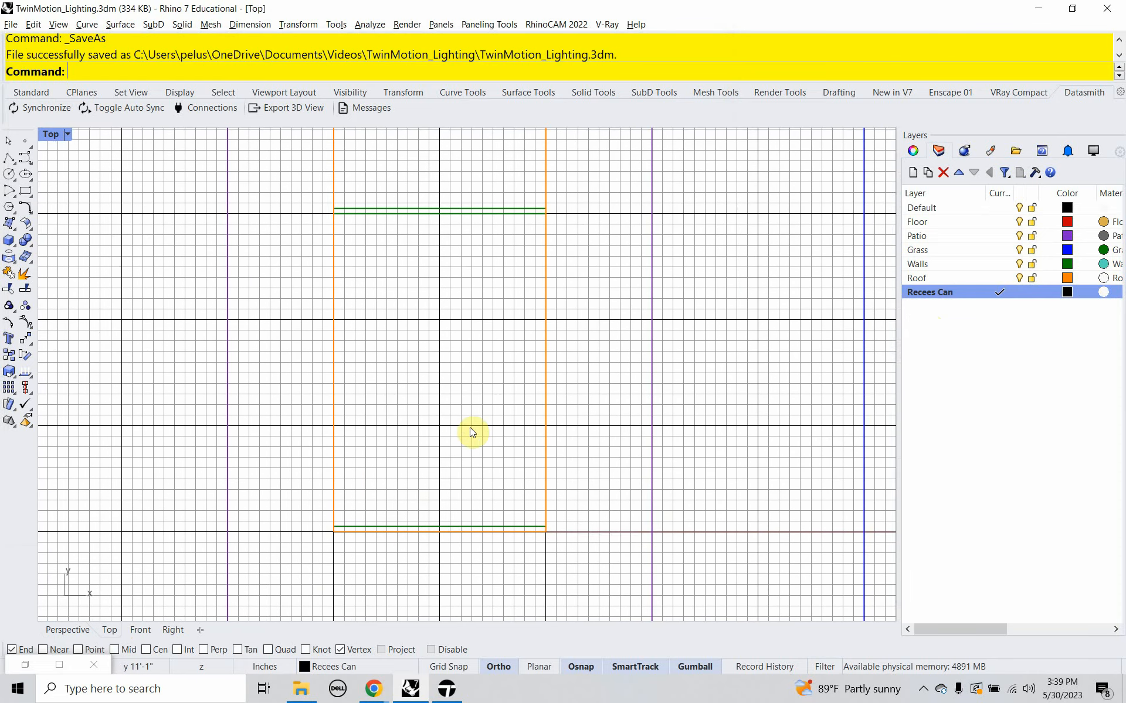
pyautogui.moveTo(482, 410); pyautogui.dragTo(463, 432, button='right')
pyautogui.write('ircle')
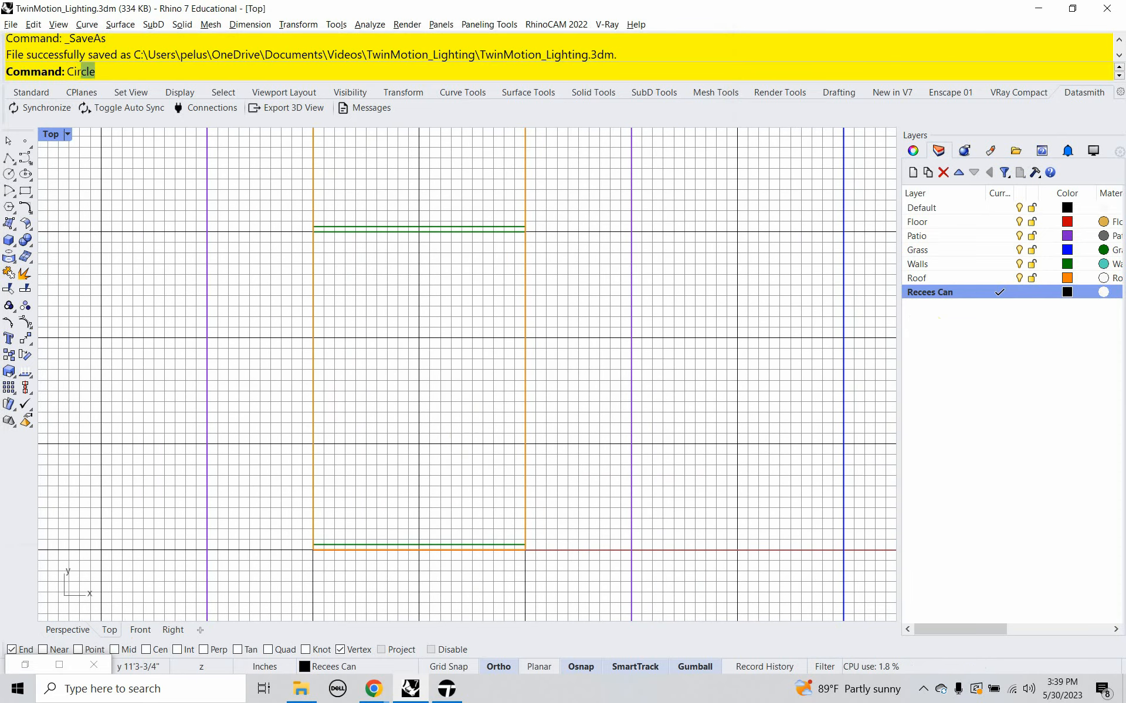
pyautogui.press('Return')
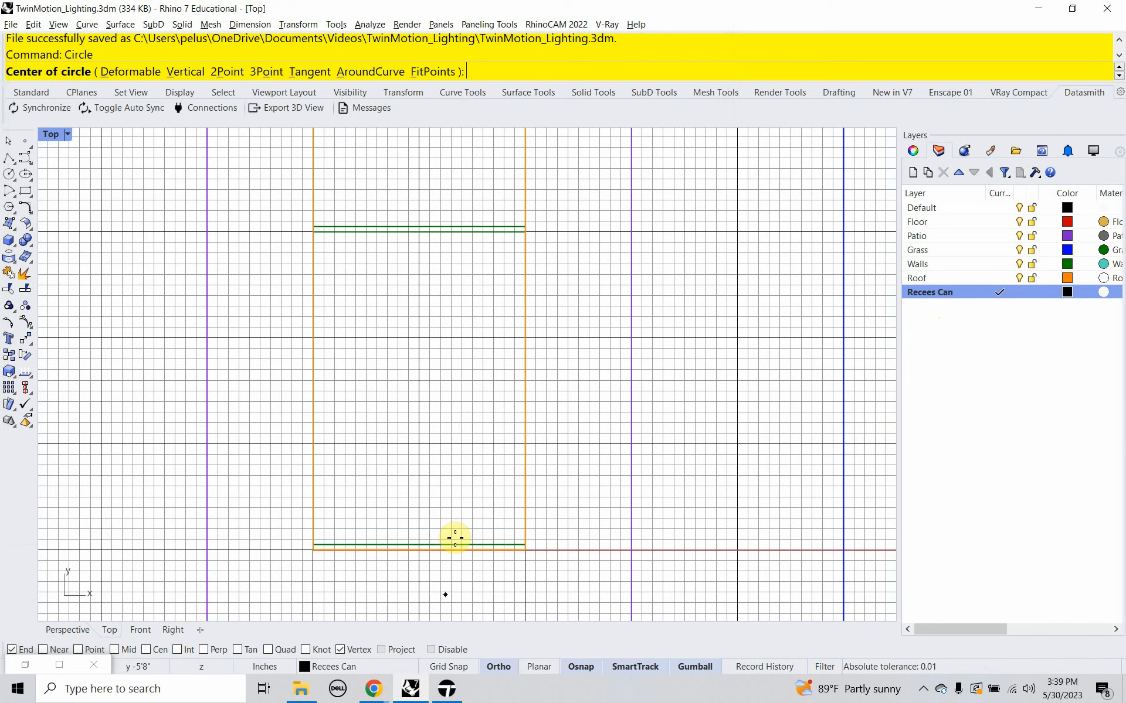
pyautogui.click(441, 668)
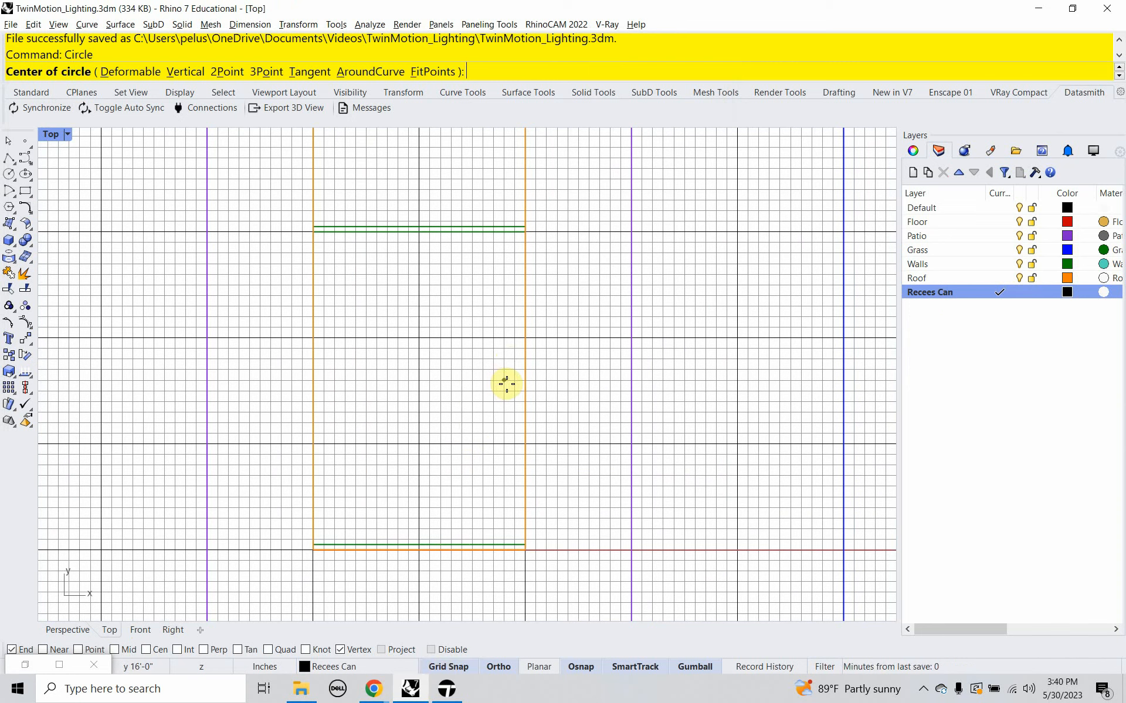
pyautogui.click(493, 390)
pyautogui.press('Return')
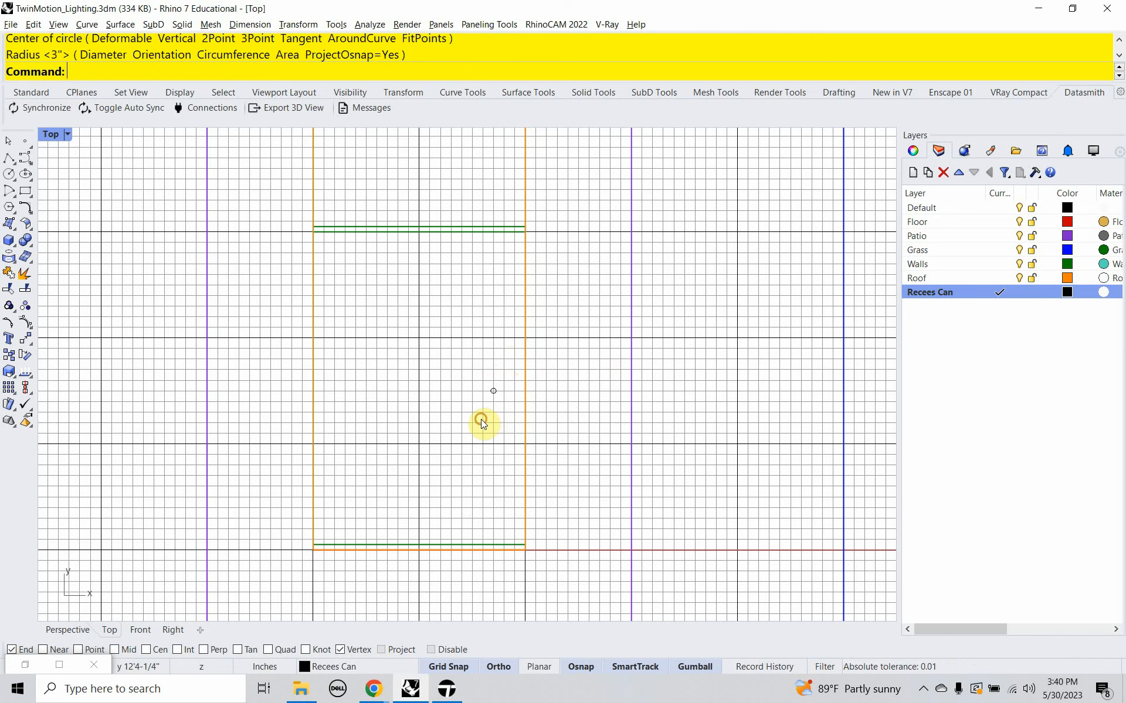
# Copy the circle 5' to each side along the roof's length, forming a row of three.
pyautogui.click(493, 391)
pyautogui.write('copy')
pyautogui.press('Return')
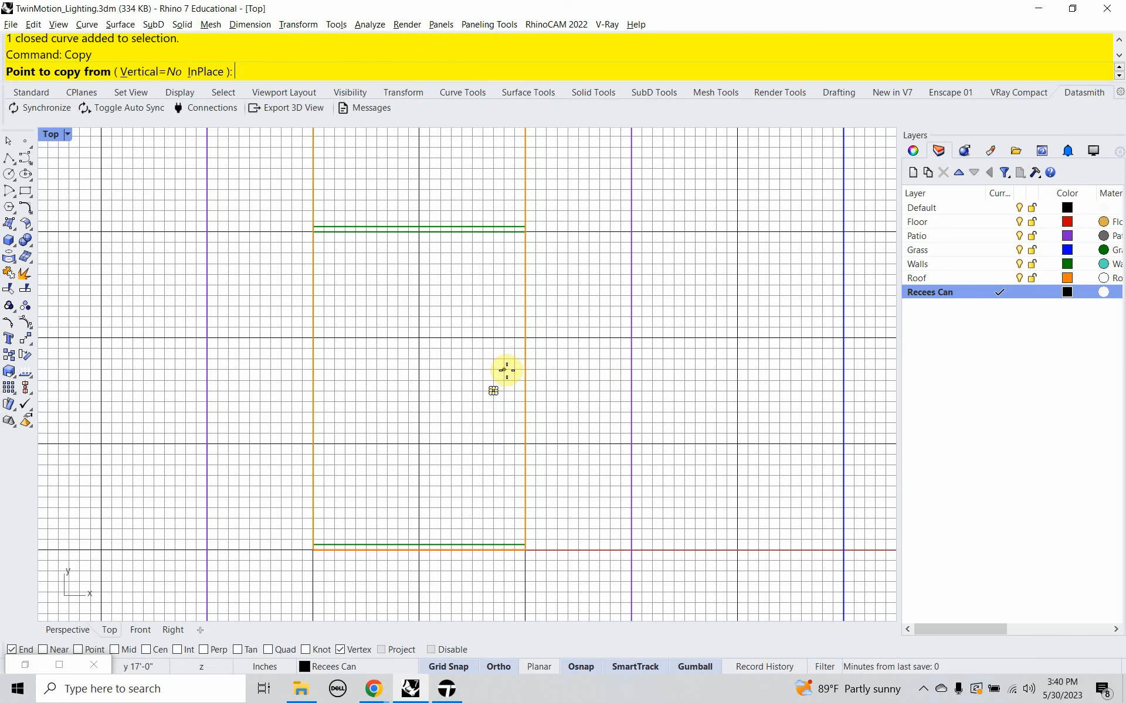
pyautogui.click(479, 387)
pyautogui.write('5')
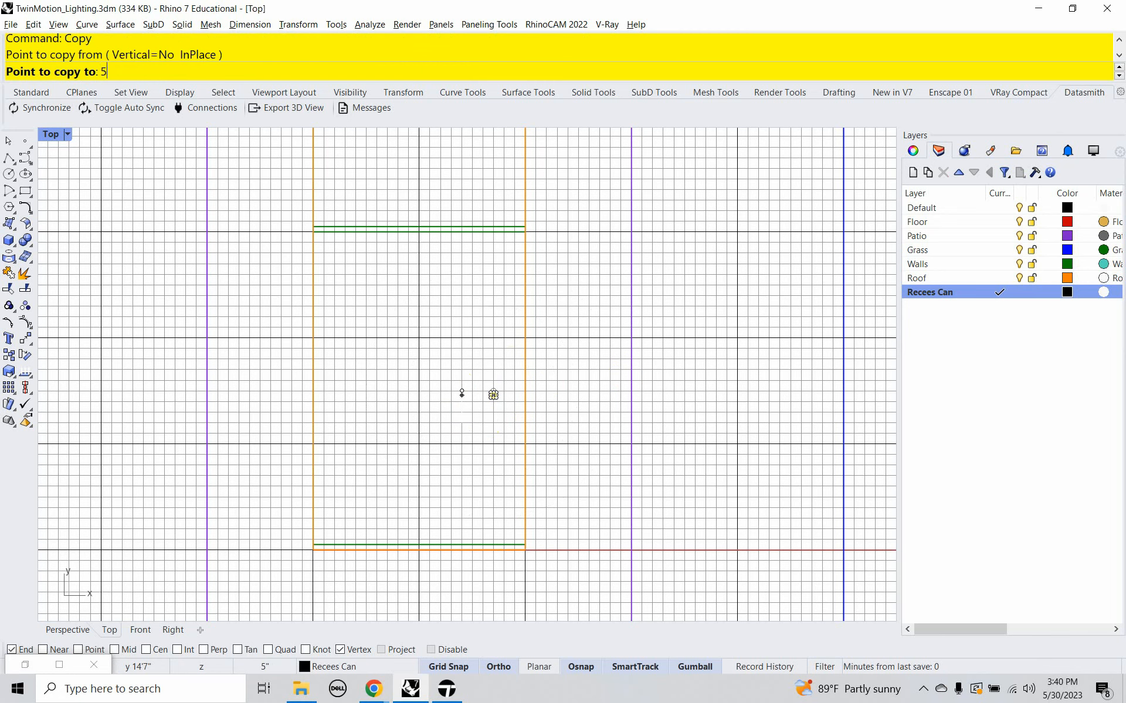
pyautogui.write("'")
pyautogui.press('Return')
pyautogui.click(459, 420)
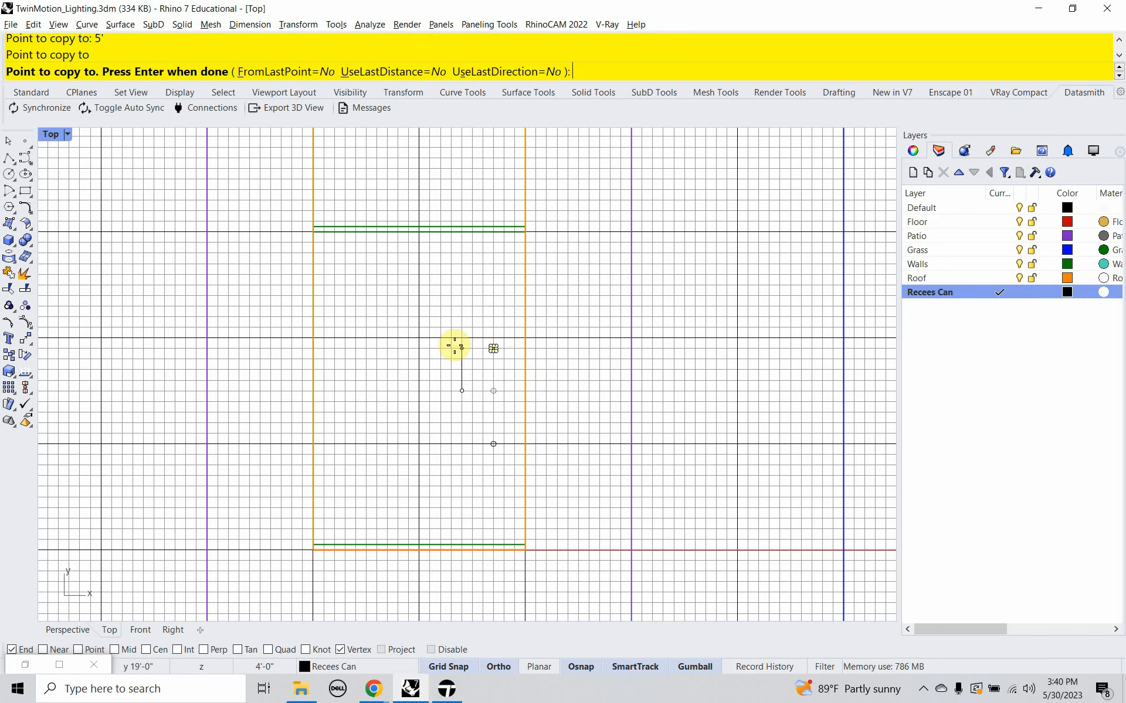
pyautogui.write("5'")
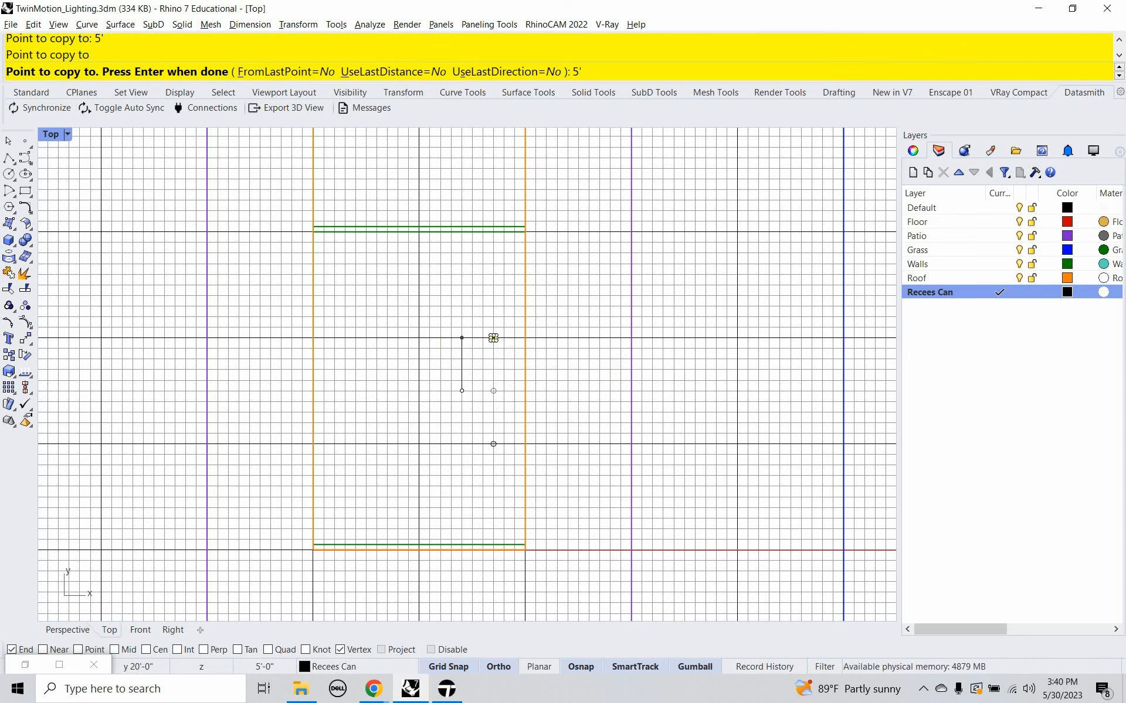
pyautogui.click(456, 343)
pyautogui.press('Return')
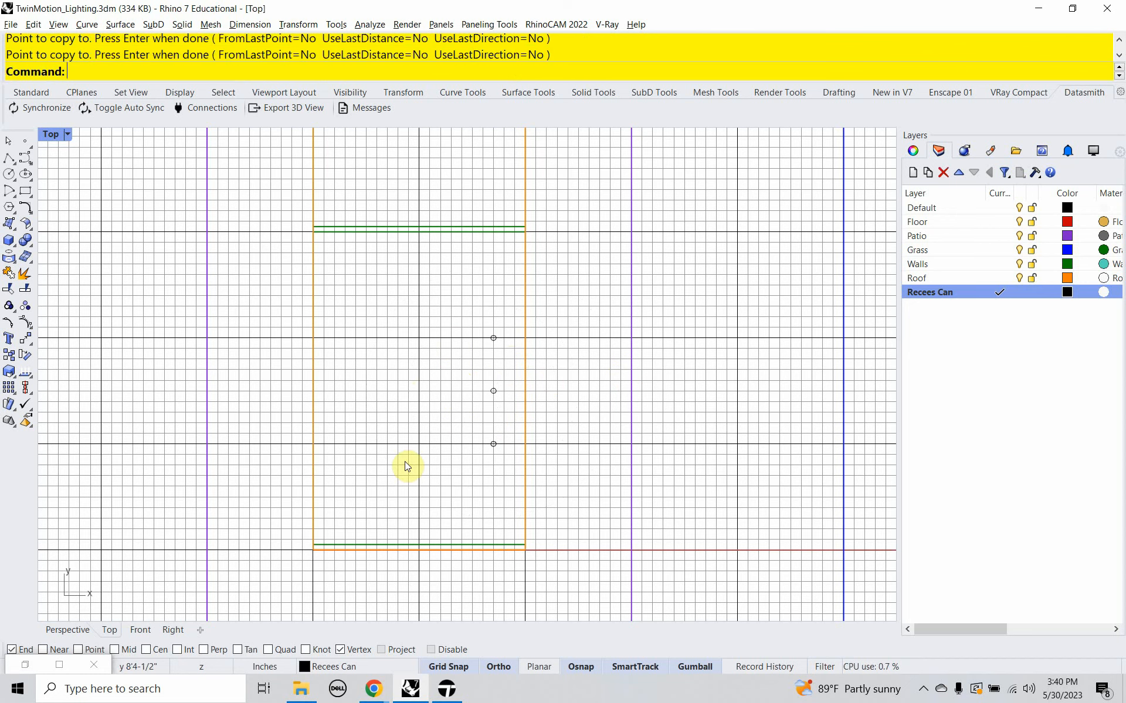
# Select all objects on the Recees Can layer and move them up 10' to the roof's underside in the Front view.
pyautogui.click(139, 630)
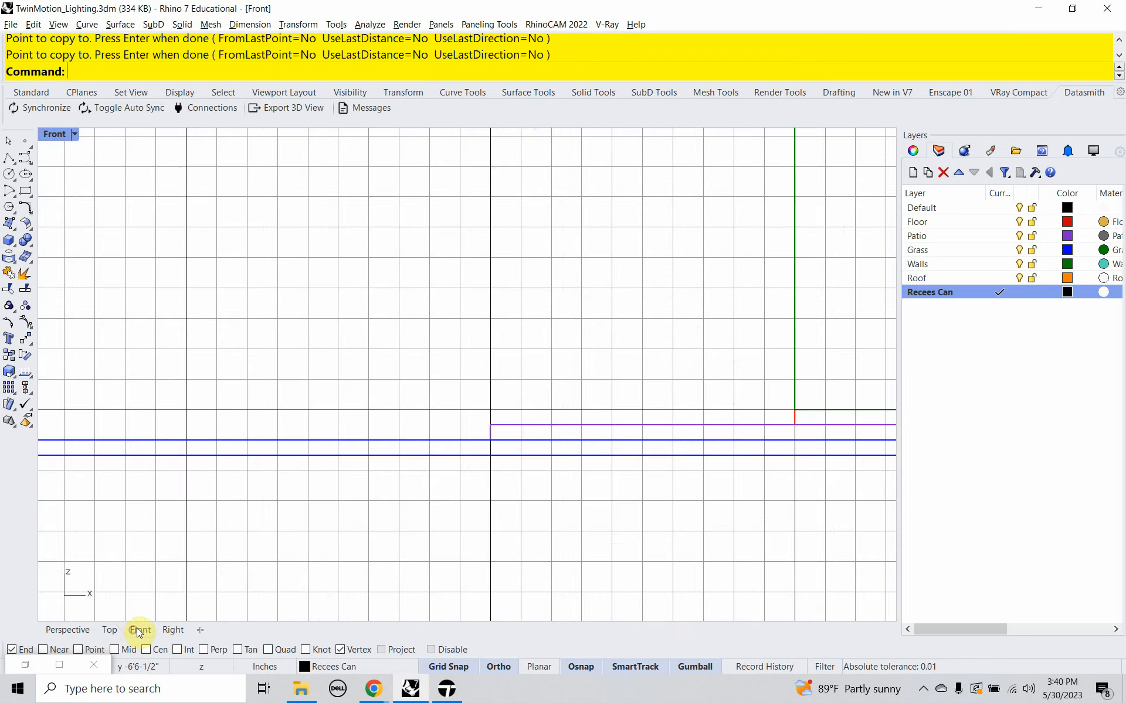
pyautogui.scroll(-5, 314, 507)
pyautogui.scroll(5, 411, 509)
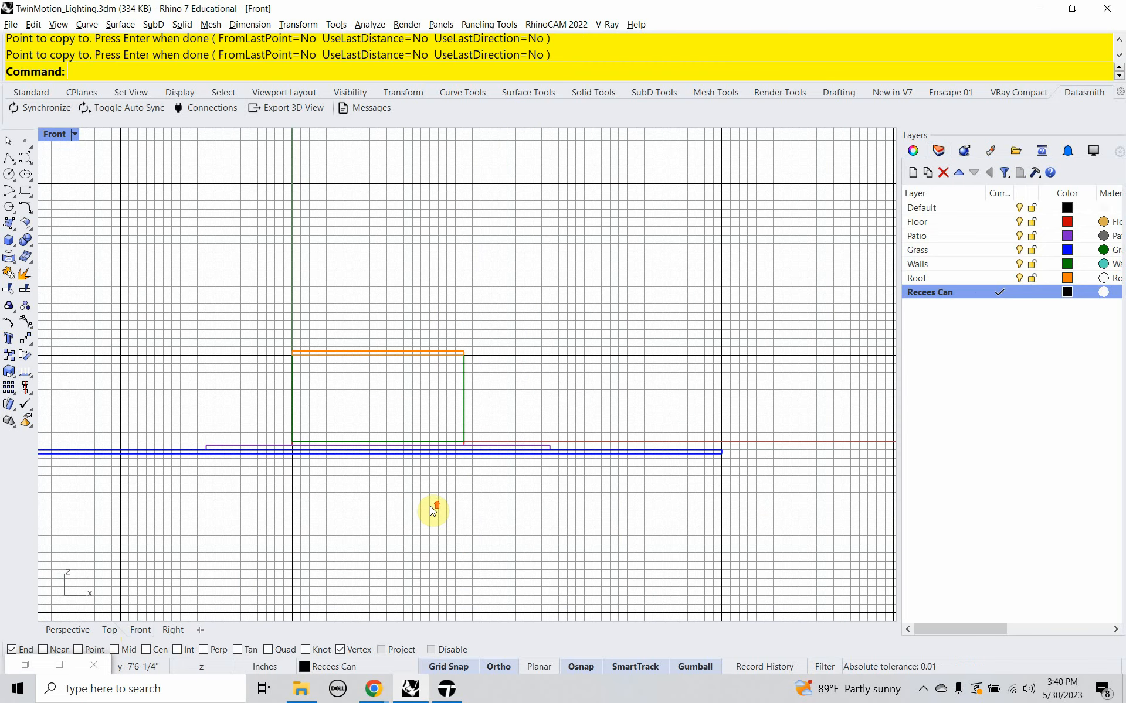
pyautogui.scroll(3, 417, 504)
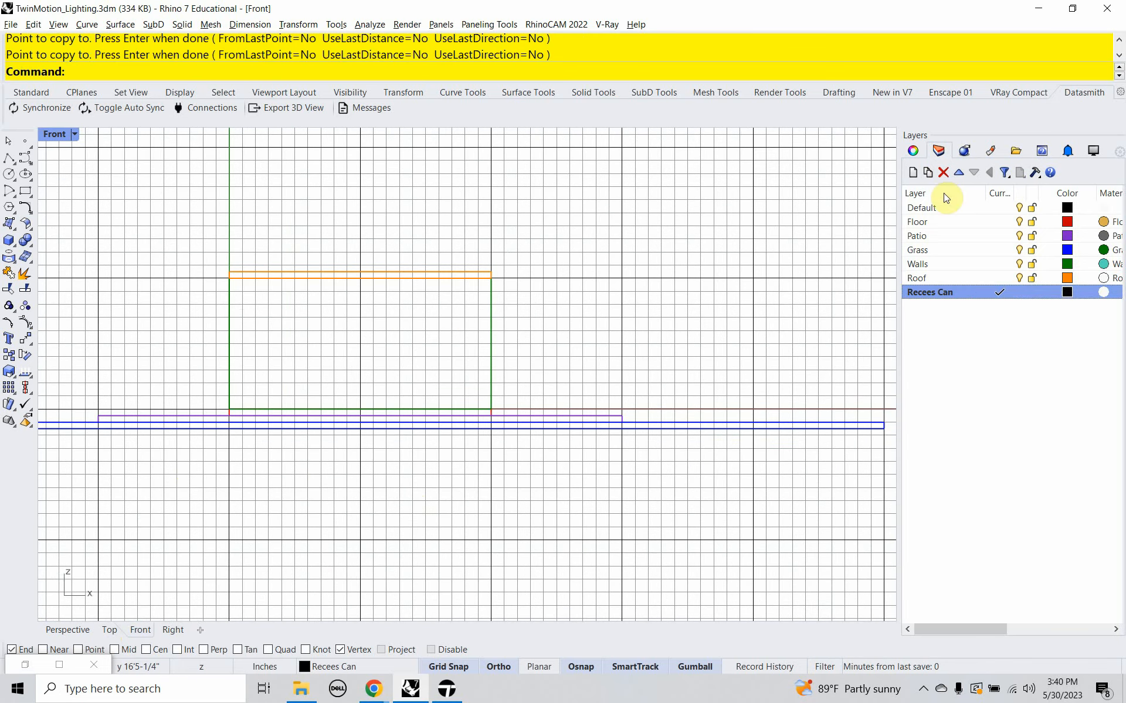
pyautogui.rightClick(958, 294)
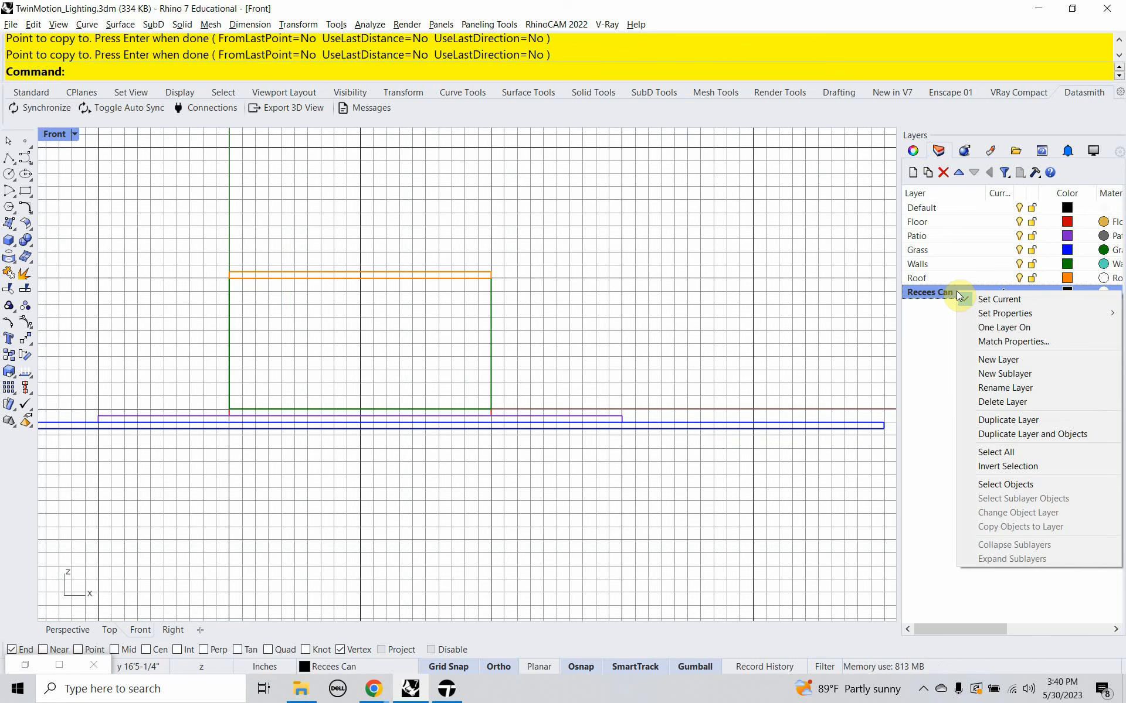
pyautogui.click(1010, 487)
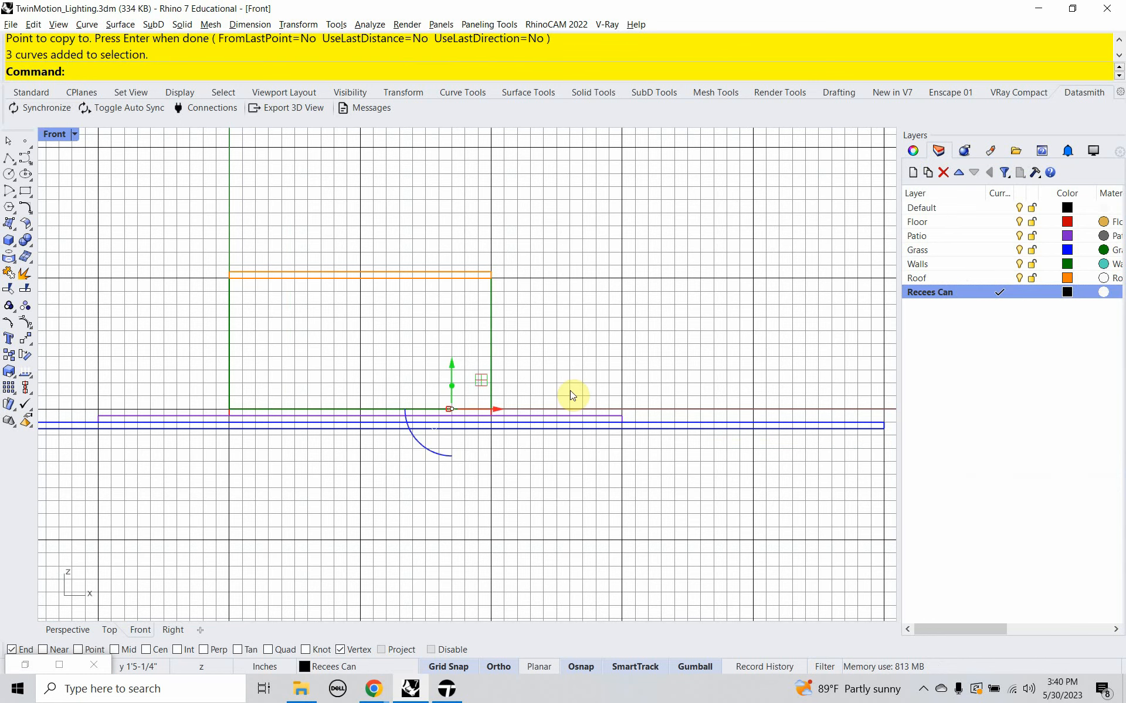
pyautogui.write('Move')
pyautogui.press('Return')
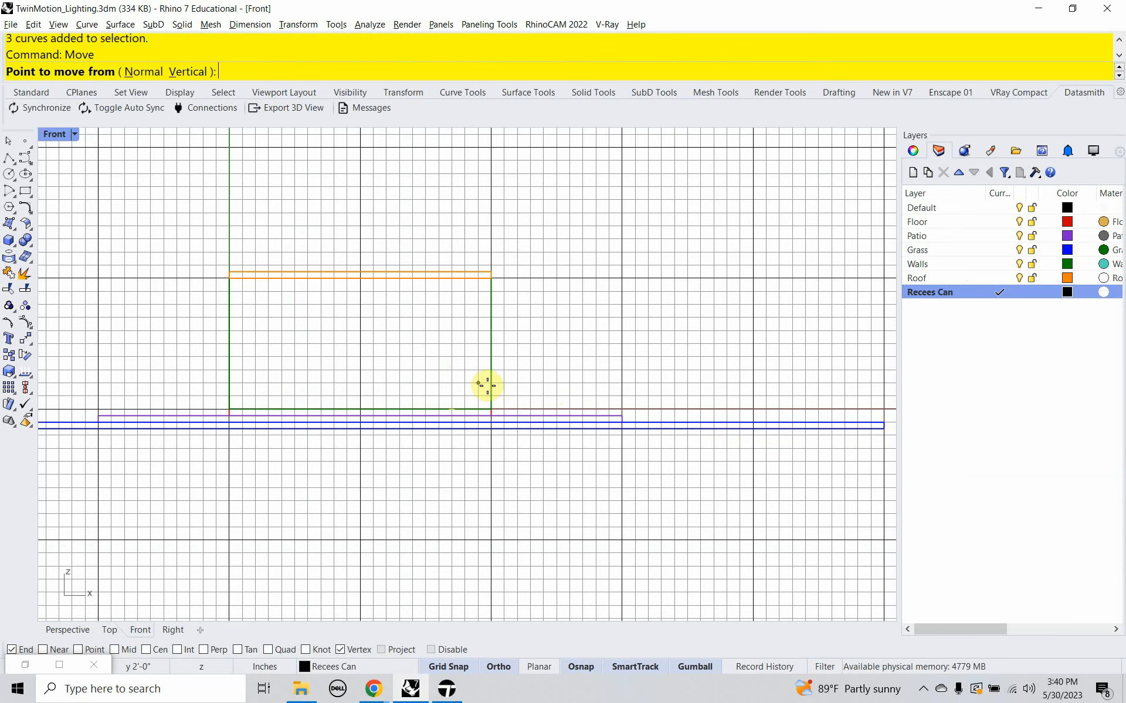
pyautogui.click(464, 409)
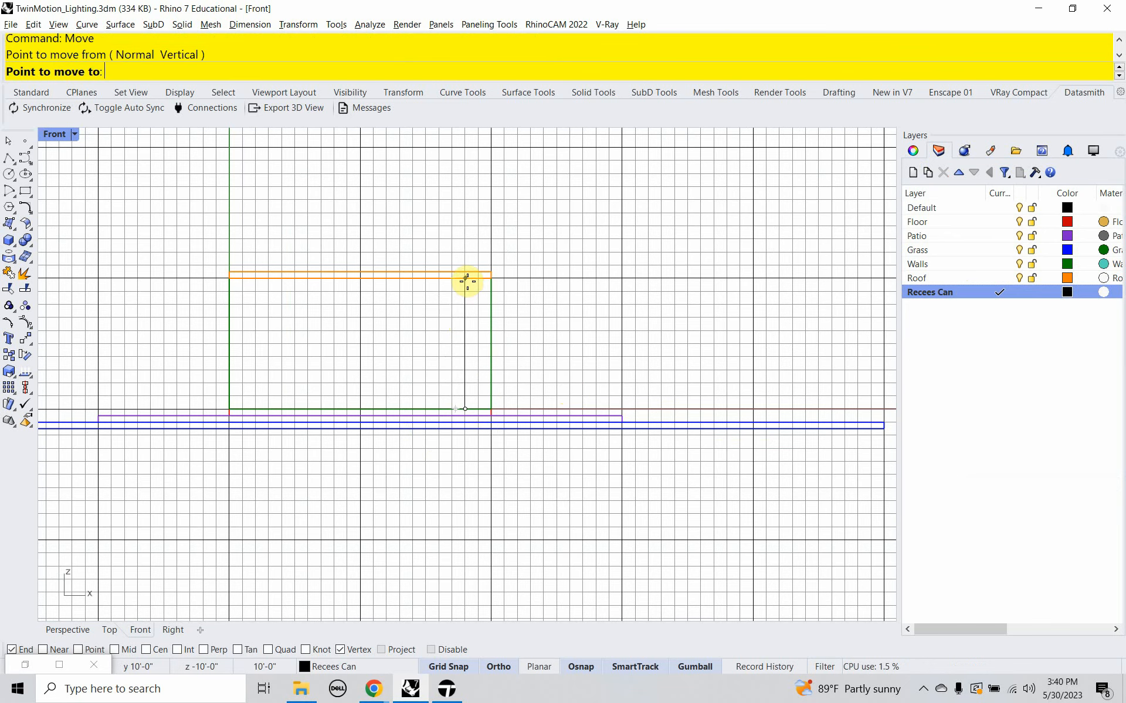
pyautogui.click(467, 281)
pyautogui.press('Escape')
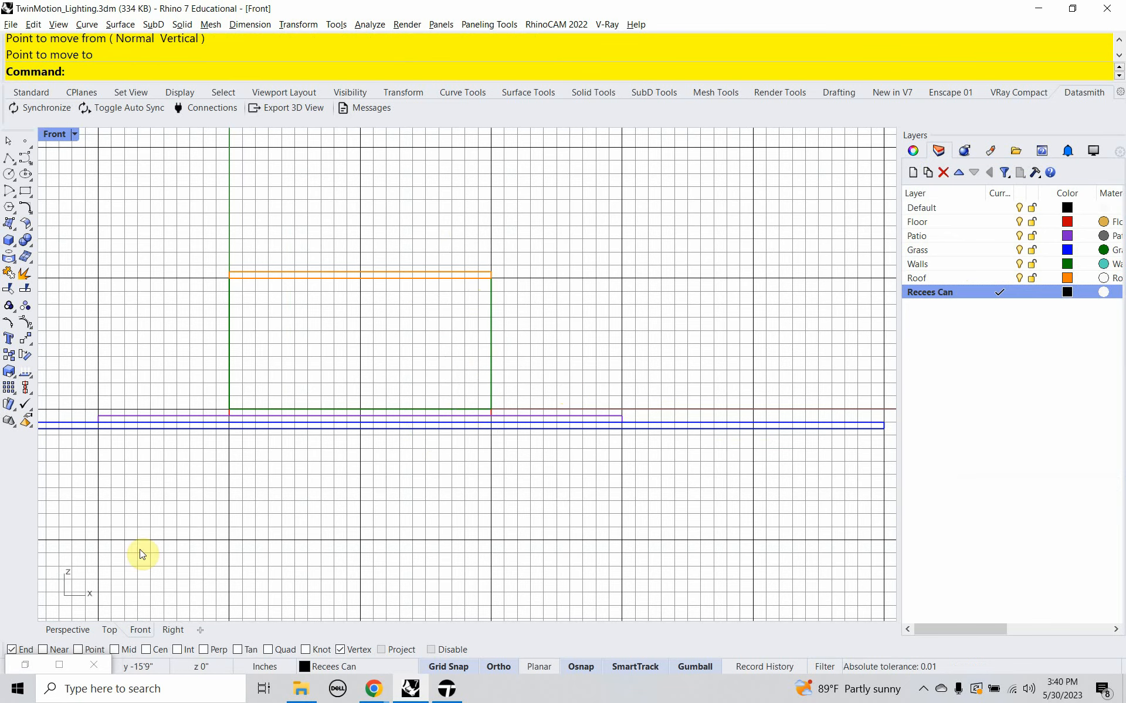
# Extrude the three circles upward 3" as closed solids into the roof slab.
pyautogui.click(109, 630)
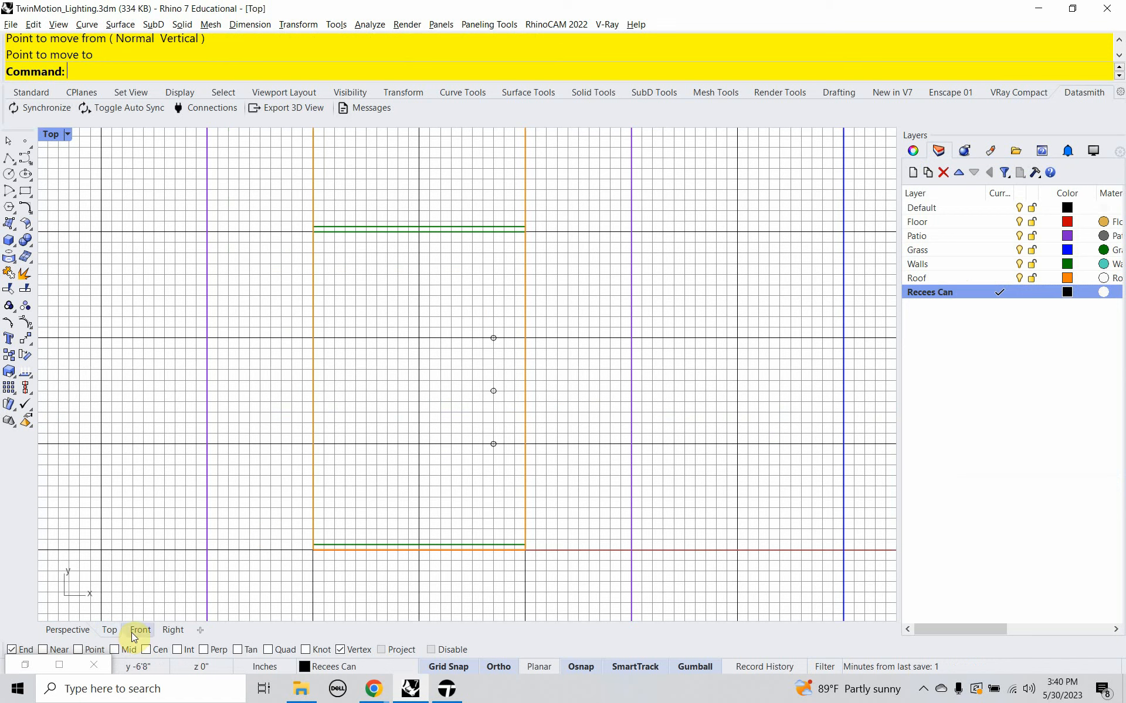
pyautogui.moveTo(454, 473); pyautogui.dragTo(508, 293)
pyautogui.write('ExtrudeCrv')
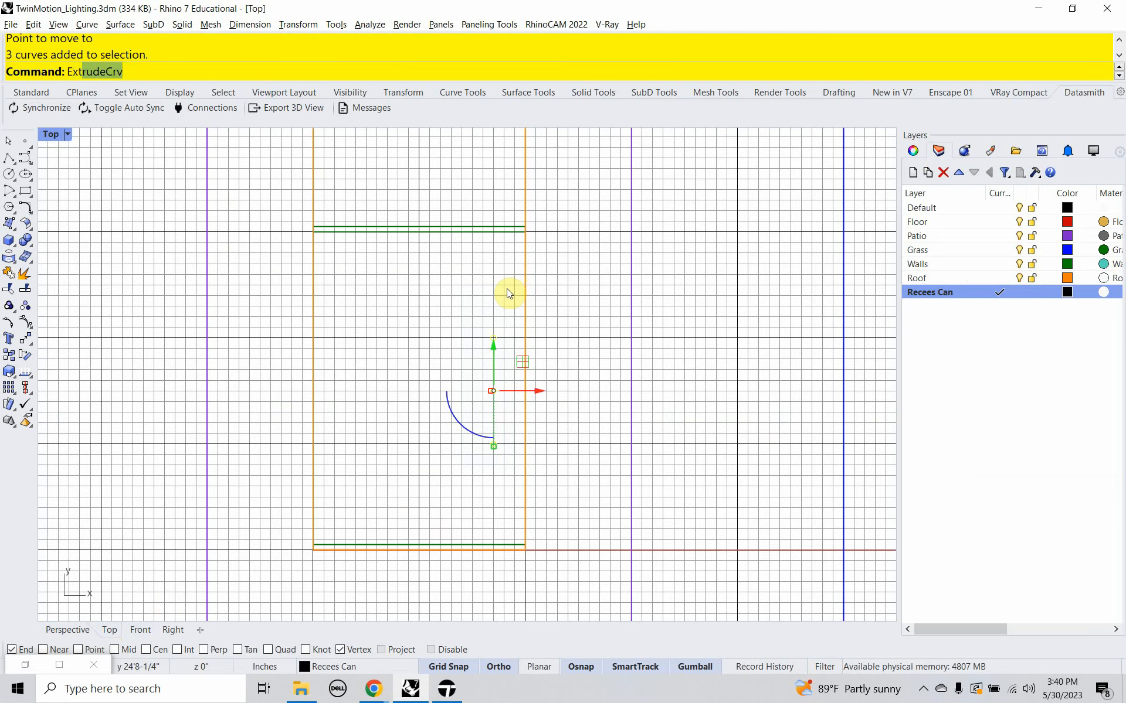
pyautogui.press('Return')
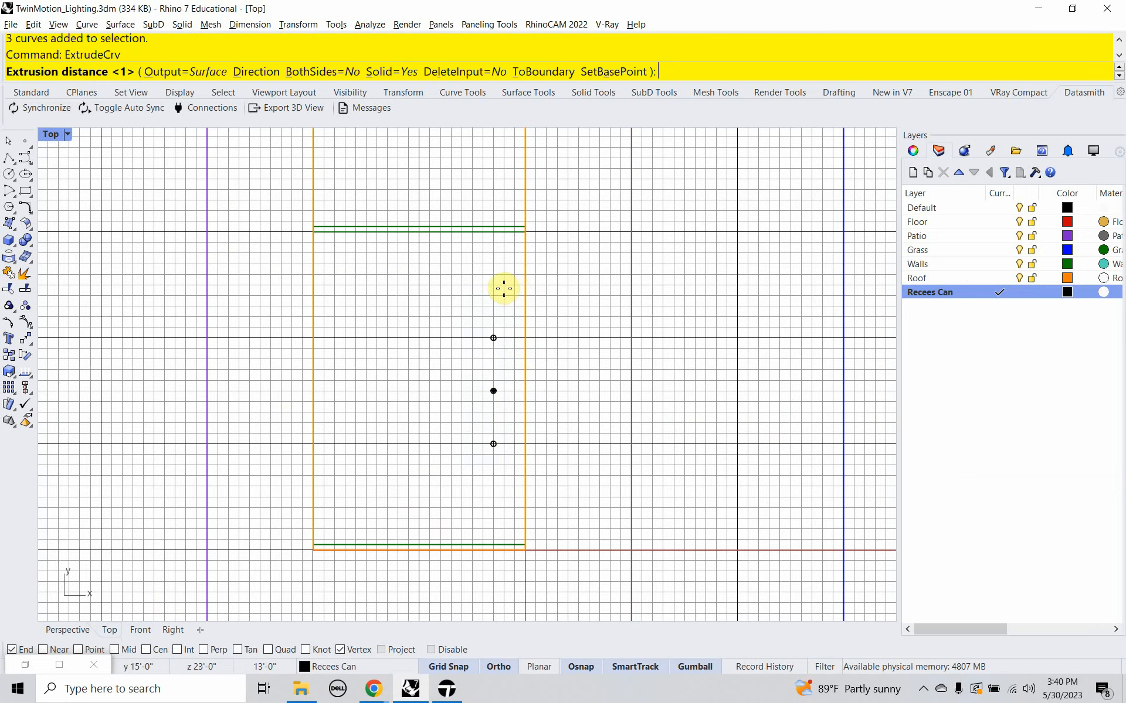
pyautogui.click(143, 629)
pyautogui.scroll(4, 357, 252)
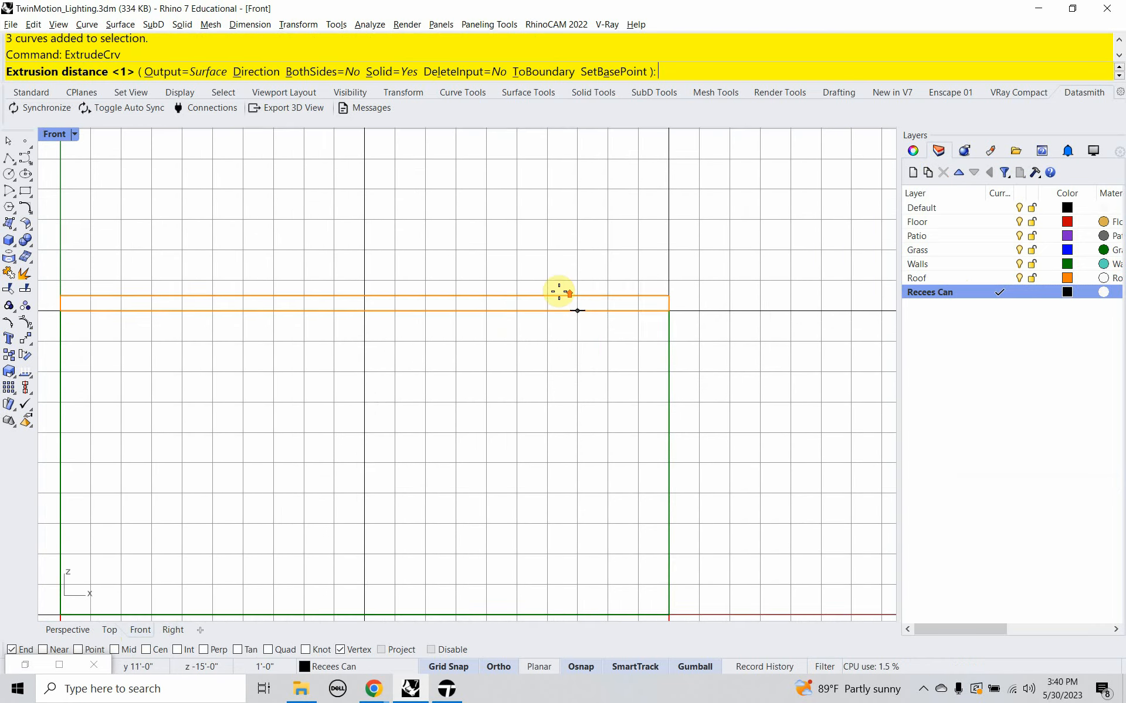
pyautogui.scroll(3, 563, 293)
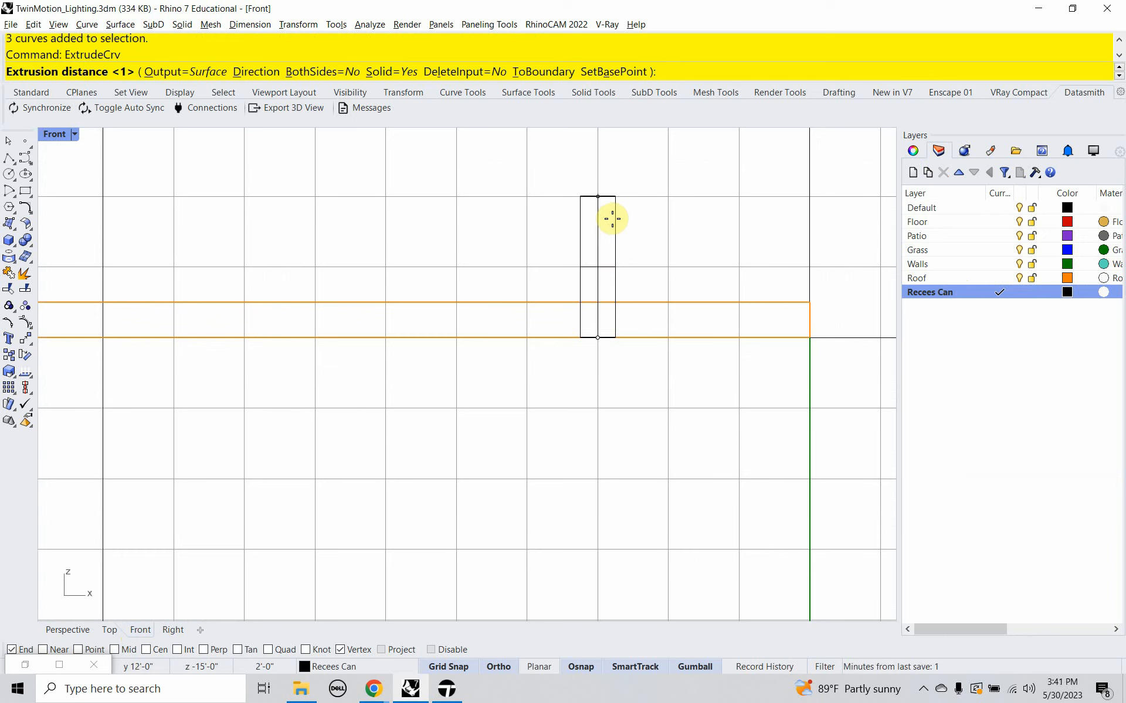
pyautogui.write('3"')
pyautogui.press('Return')
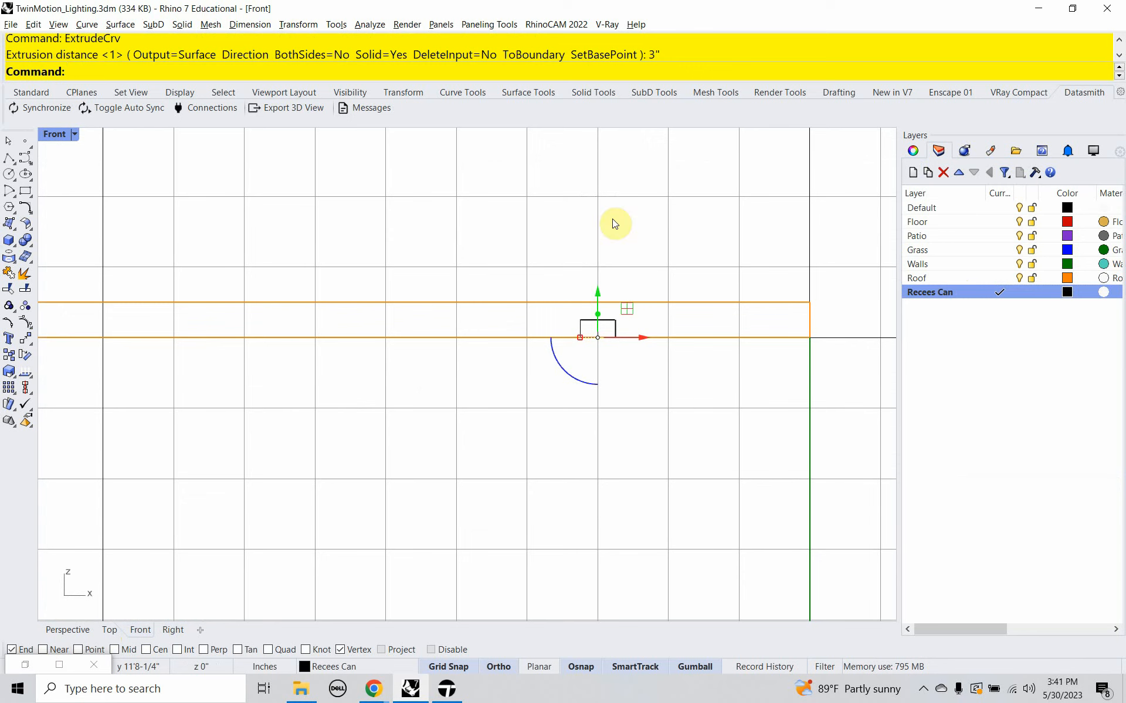
pyautogui.press('Escape')
# Boolean-subtract the three extruded cylinders from the roof solid to cut the can recesses.
pyautogui.write('Boo')
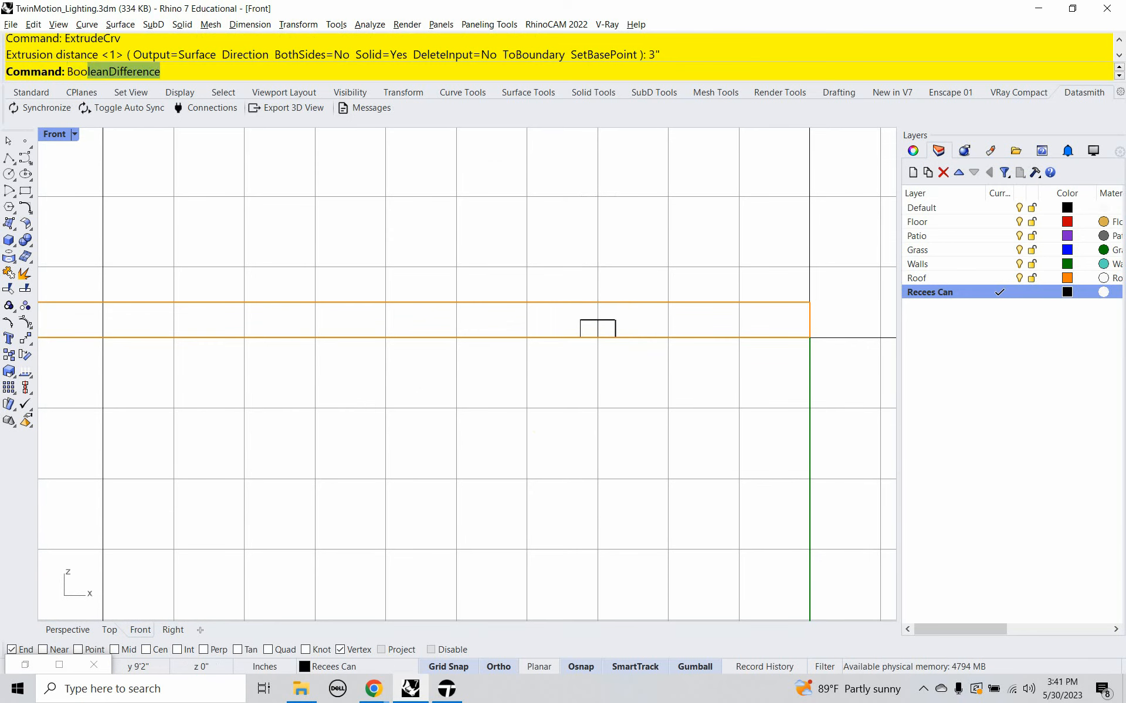
pyautogui.press('Return')
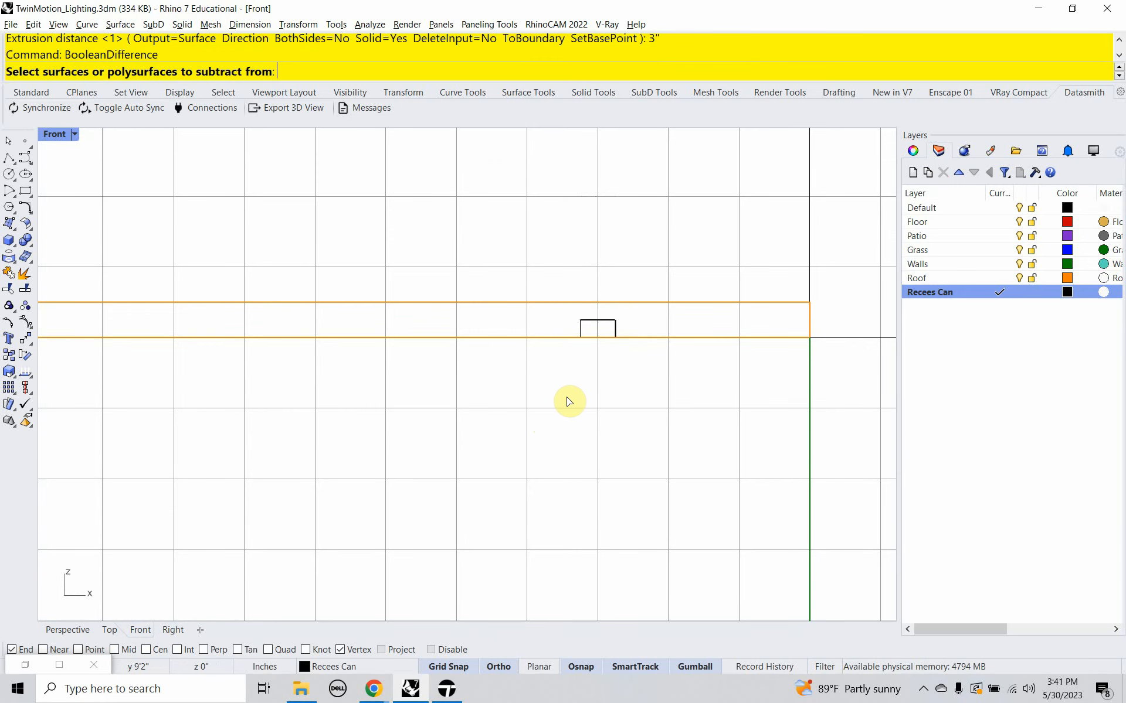
pyautogui.click(539, 338)
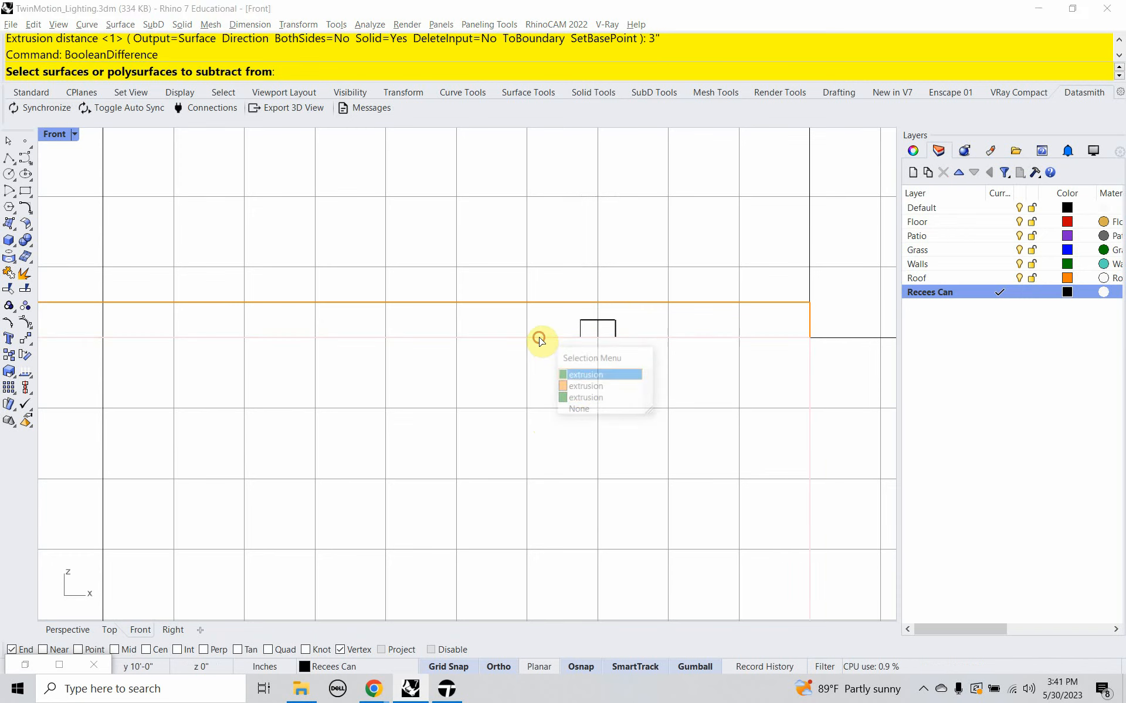
pyautogui.click(576, 387)
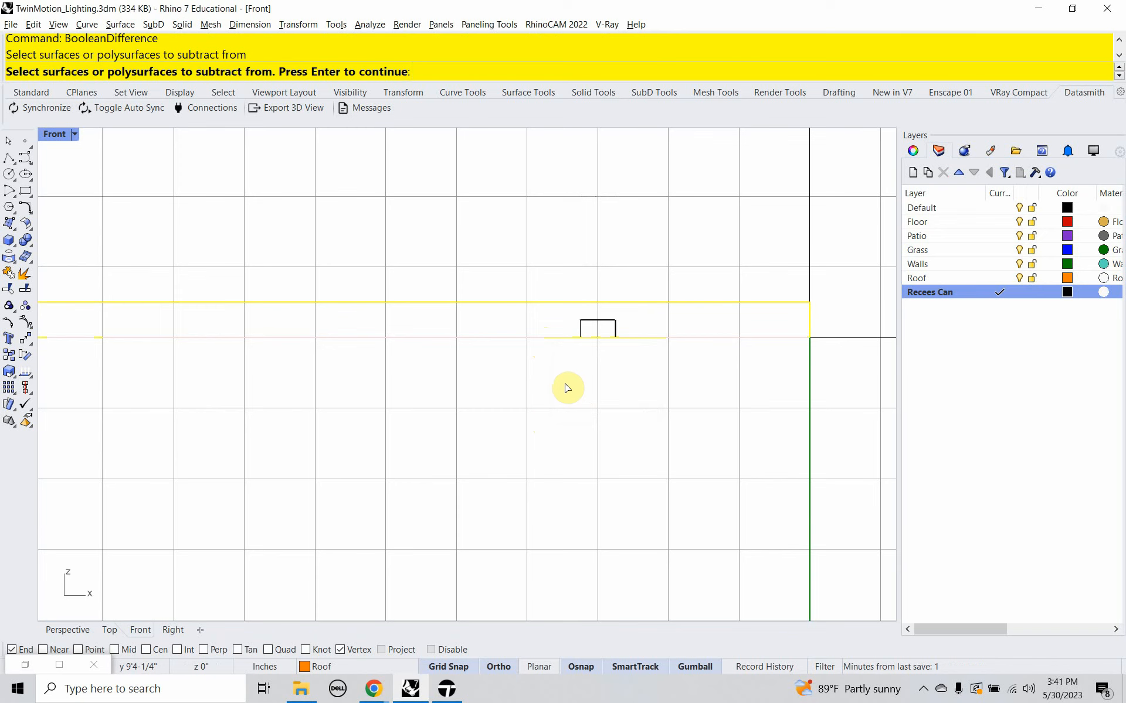
pyautogui.press('Return')
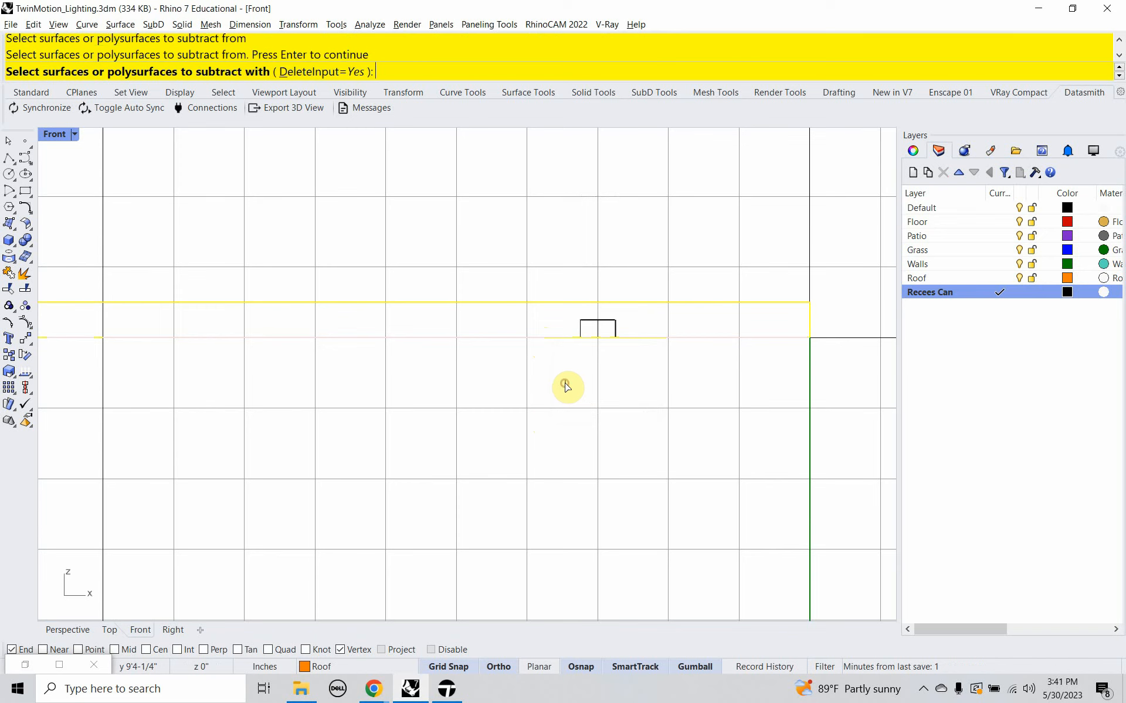
pyautogui.moveTo(565, 385); pyautogui.dragTo(640, 310)
pyautogui.press('Return')
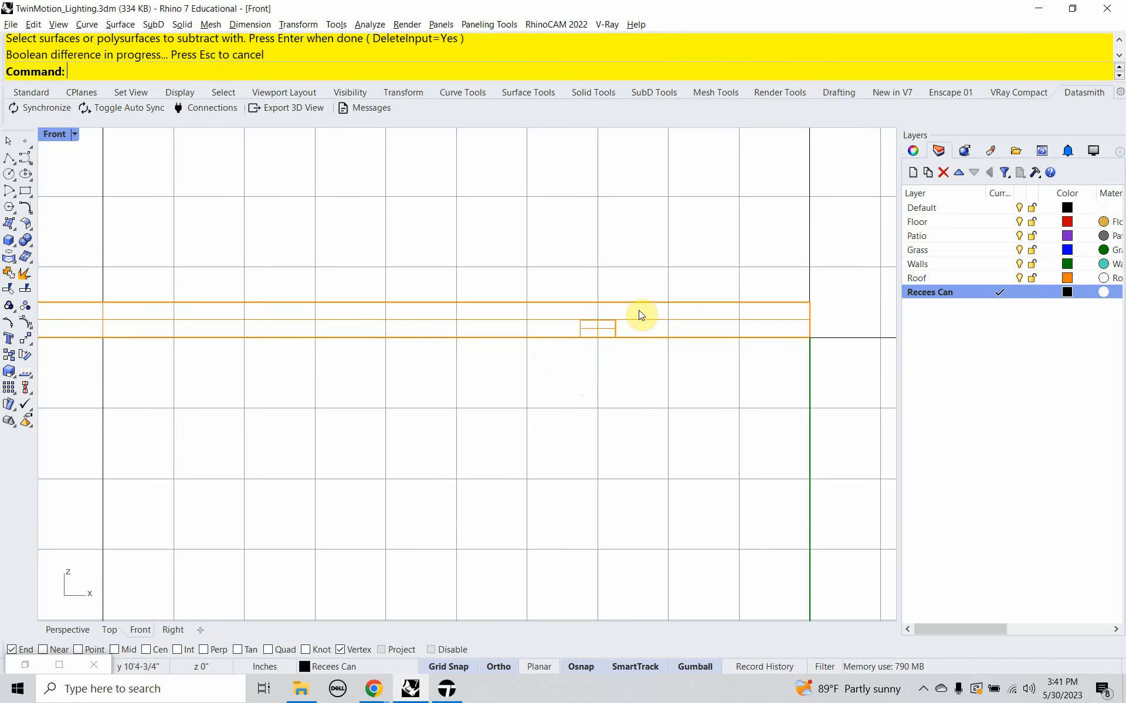
# In the Perspective view beneath the roof, offset the rim circle of the nearest recess outward by 1".
pyautogui.click(76, 627)
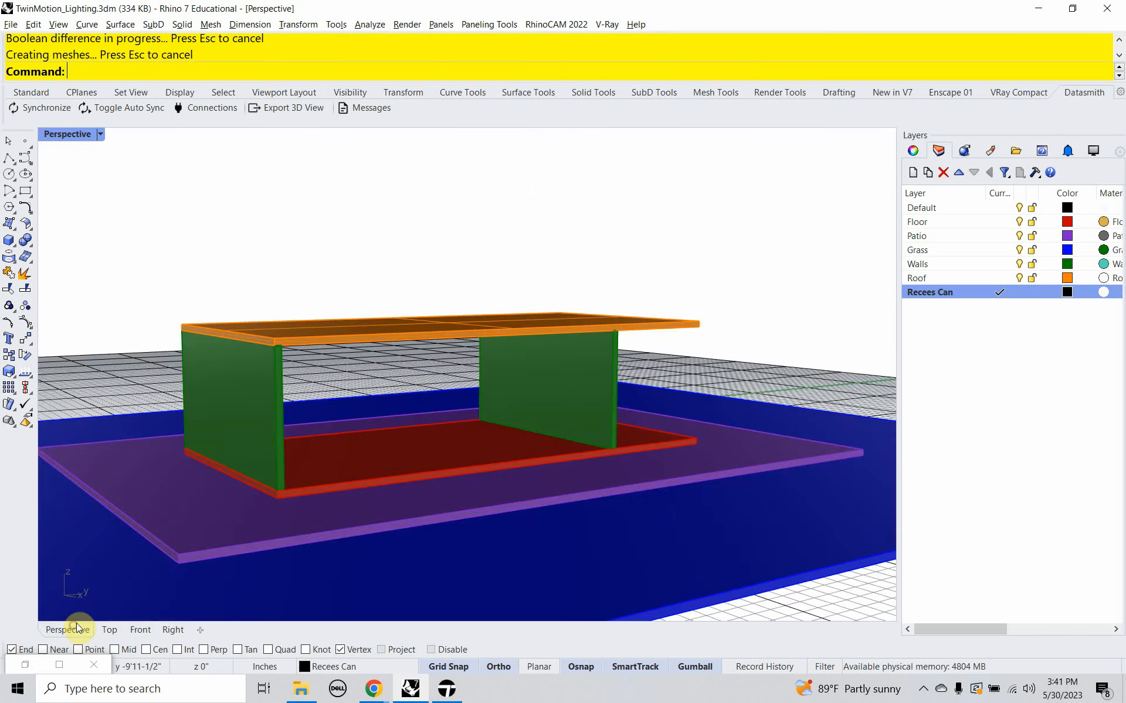
pyautogui.moveTo(335, 577); pyautogui.dragTo(354, 474, button='right')
pyautogui.scroll(8, 397, 326)
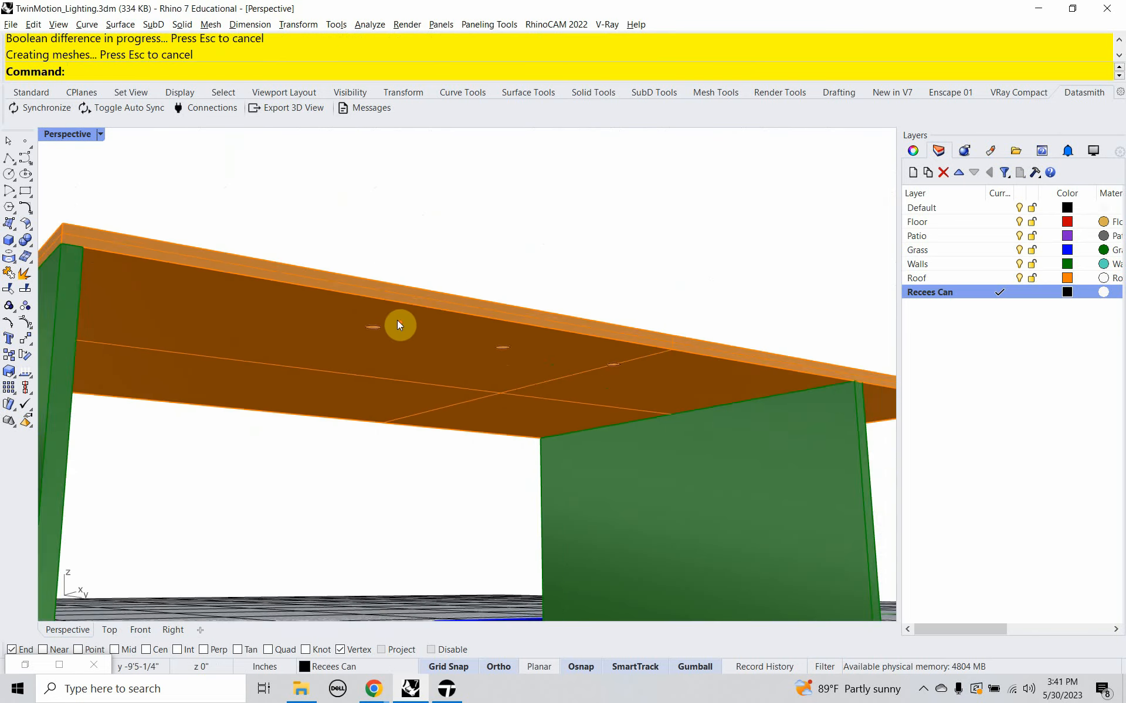
pyautogui.scroll(8, 381, 335)
pyautogui.moveTo(379, 343); pyautogui.dragTo(397, 292, button='right')
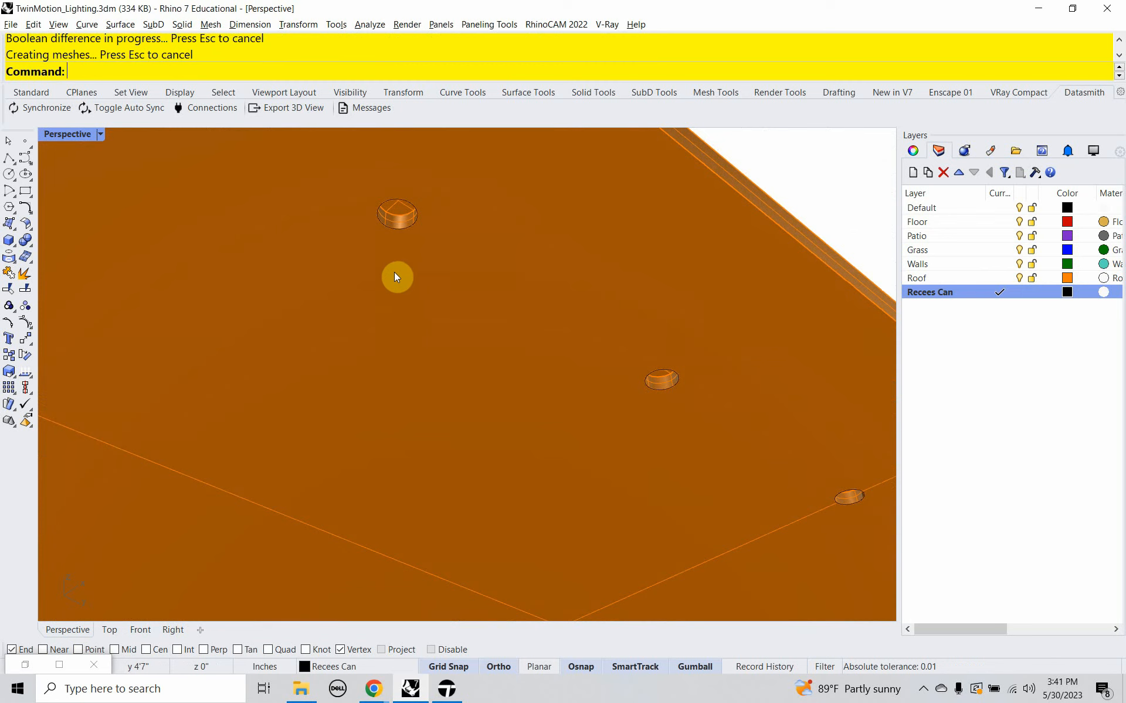
pyautogui.scroll(4, 384, 196)
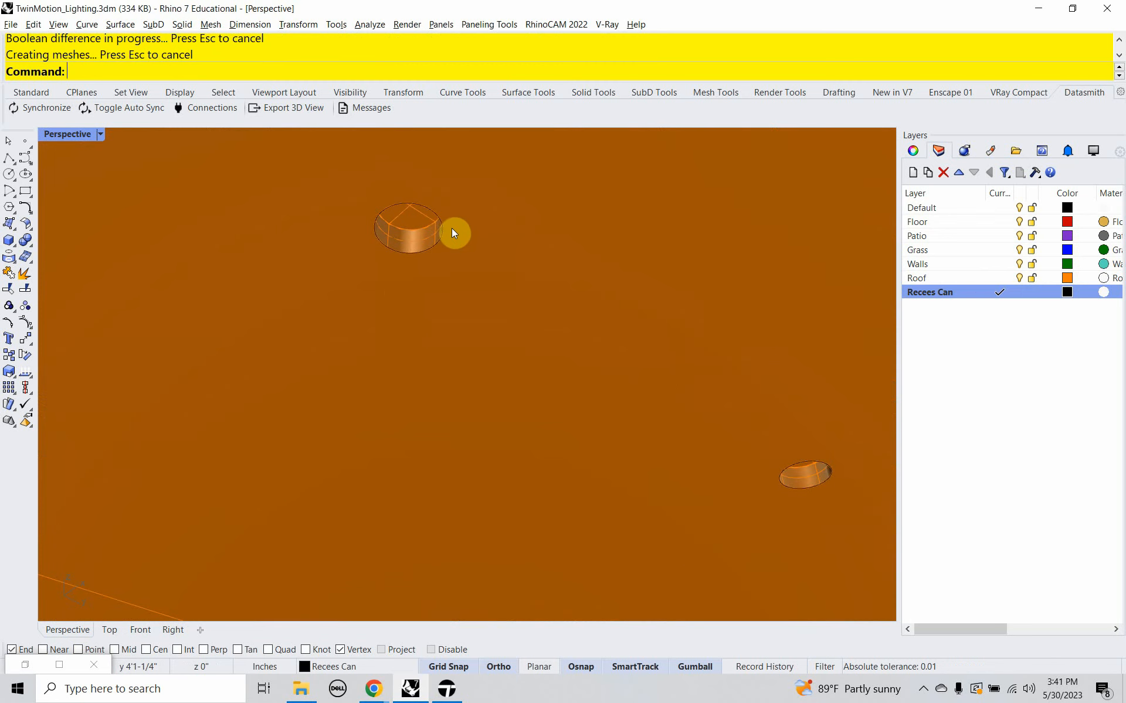
pyautogui.click(437, 215)
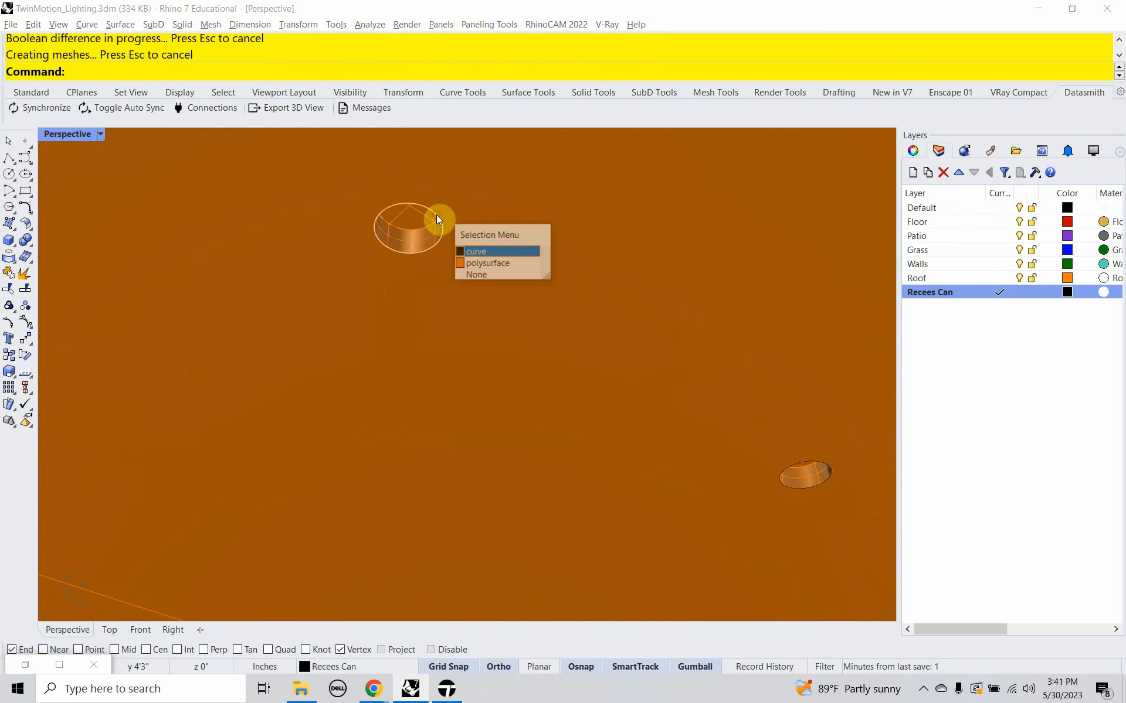
pyautogui.click(470, 249)
pyautogui.write('Of')
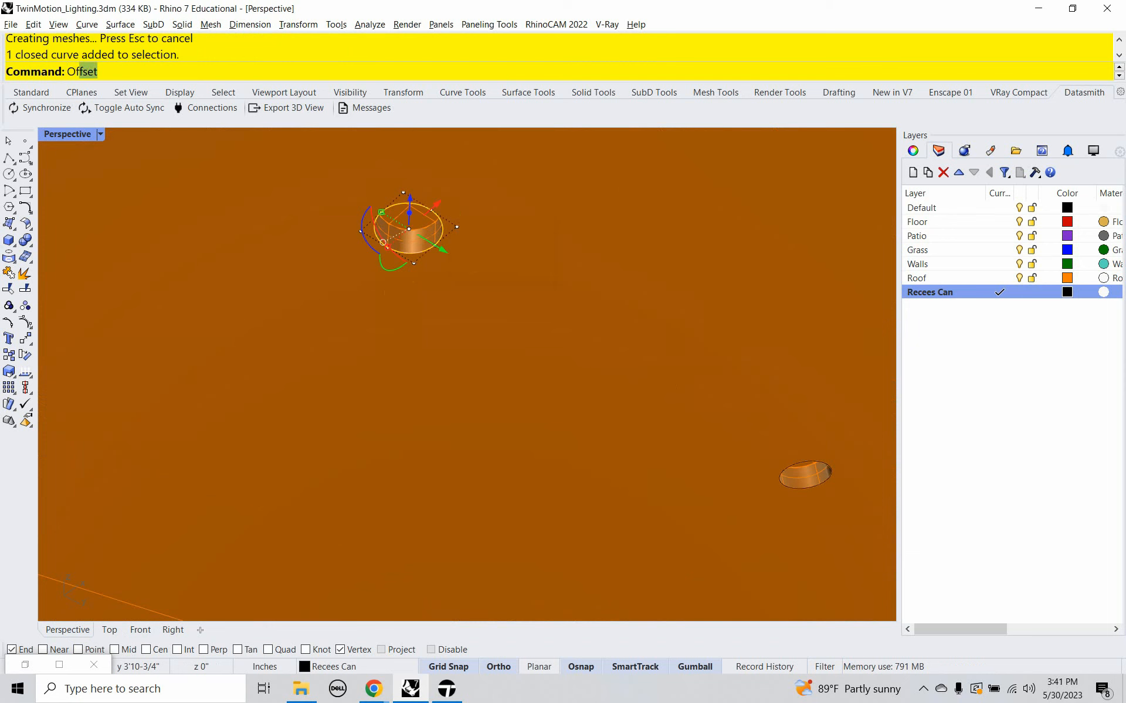
pyautogui.write('fs')
pyautogui.press('Return')
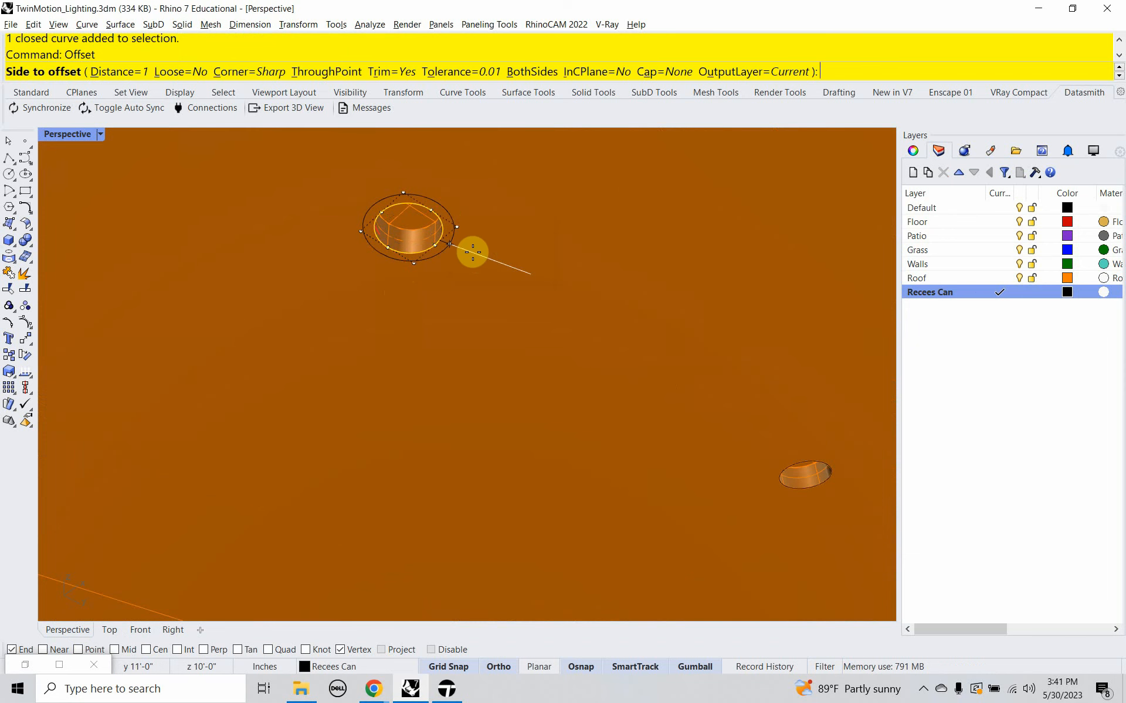
pyautogui.click(507, 244)
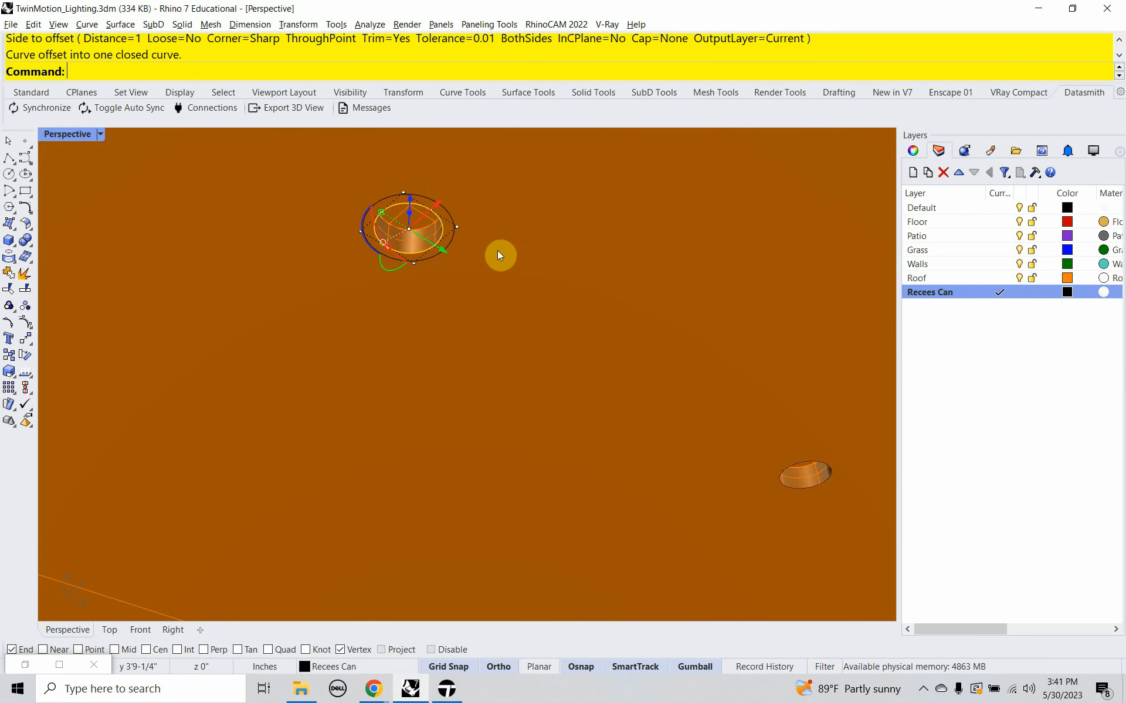
# Extrude the inner and outer rim circles together downward 1" as a solid trim ring.
pyautogui.click(452, 237)
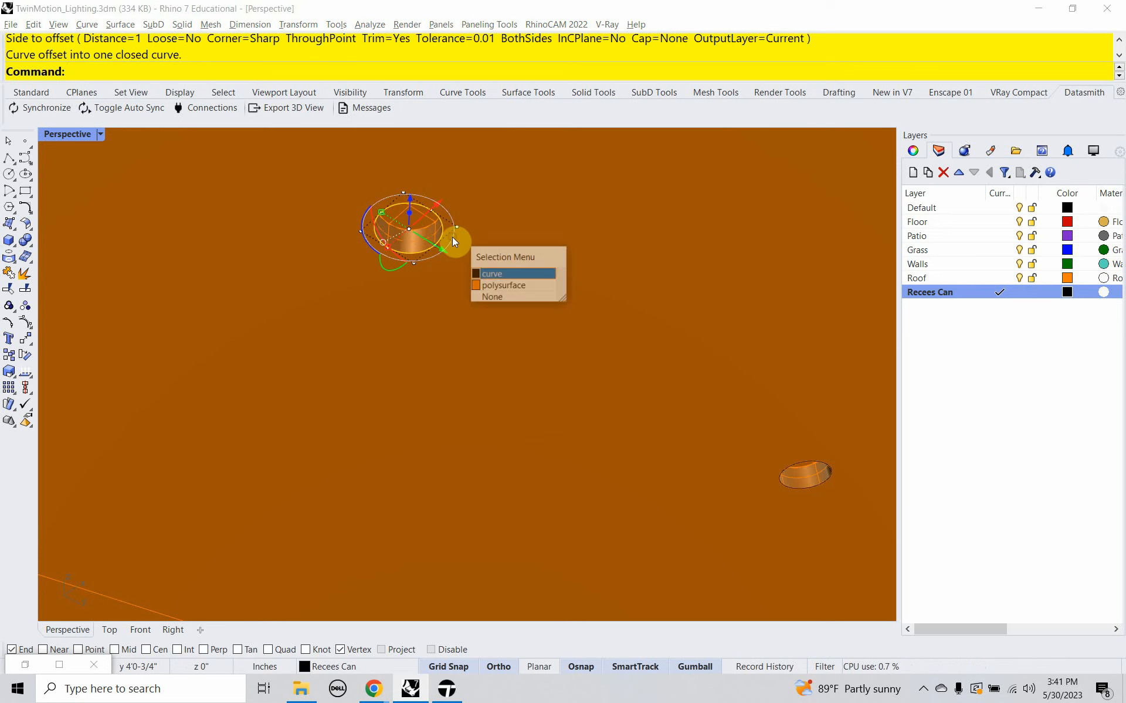
pyautogui.click(497, 274)
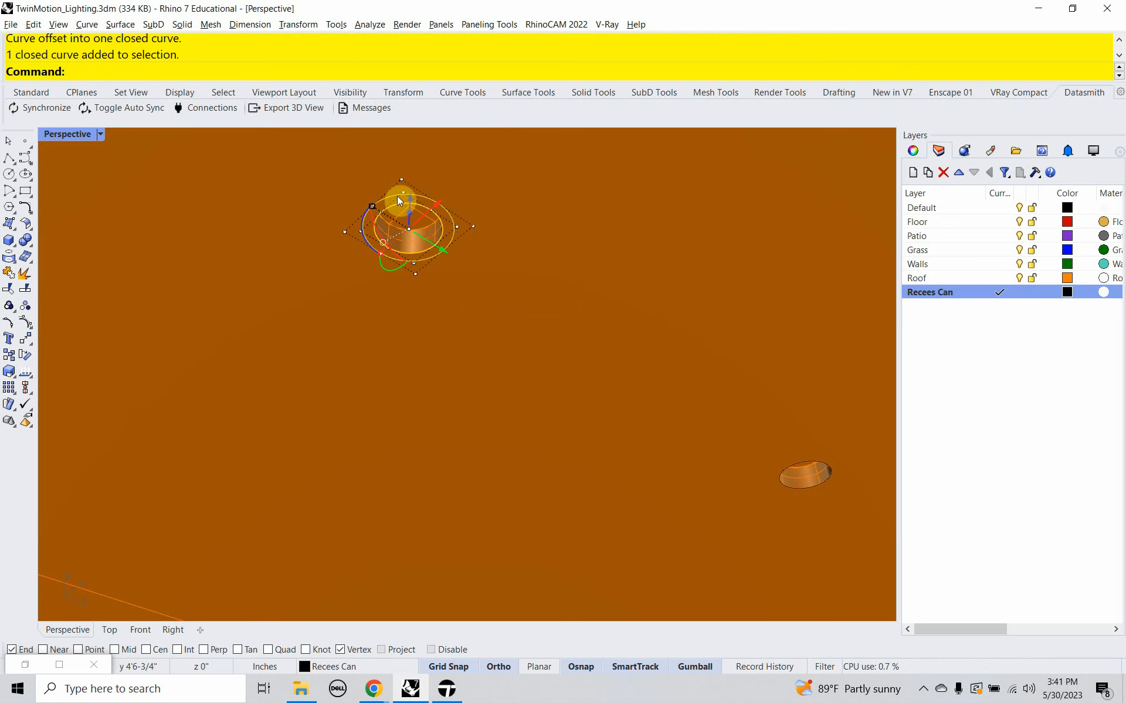
pyautogui.write('Ex')
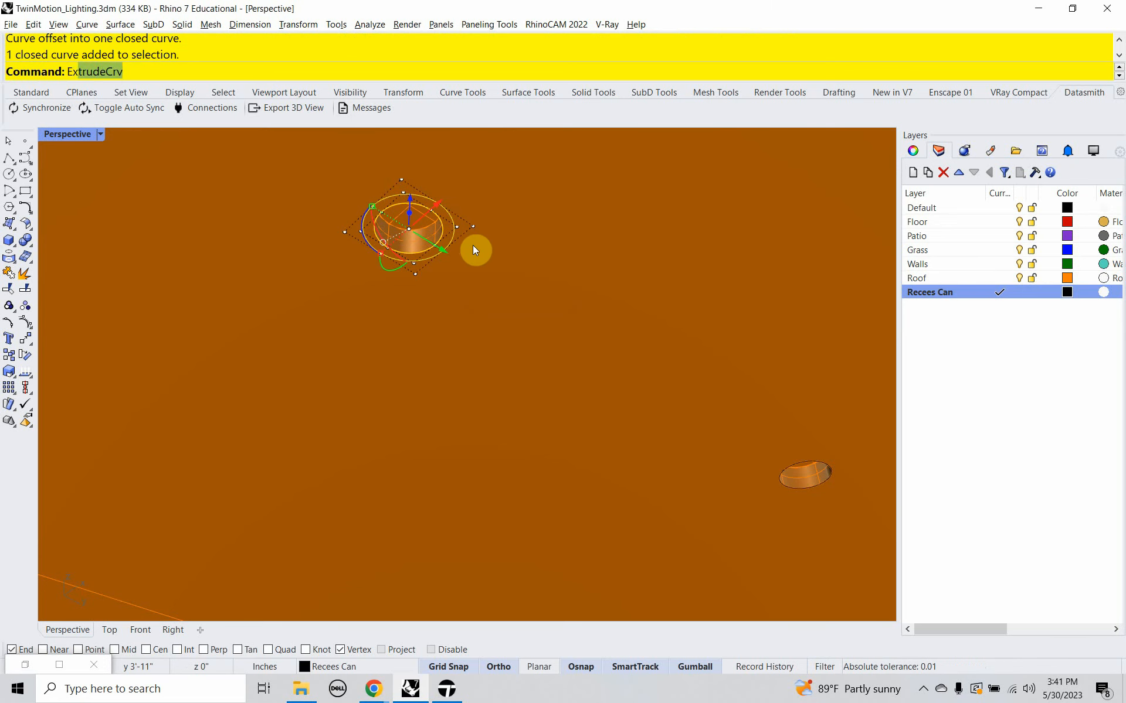
pyautogui.write('trud')
pyautogui.press('Return')
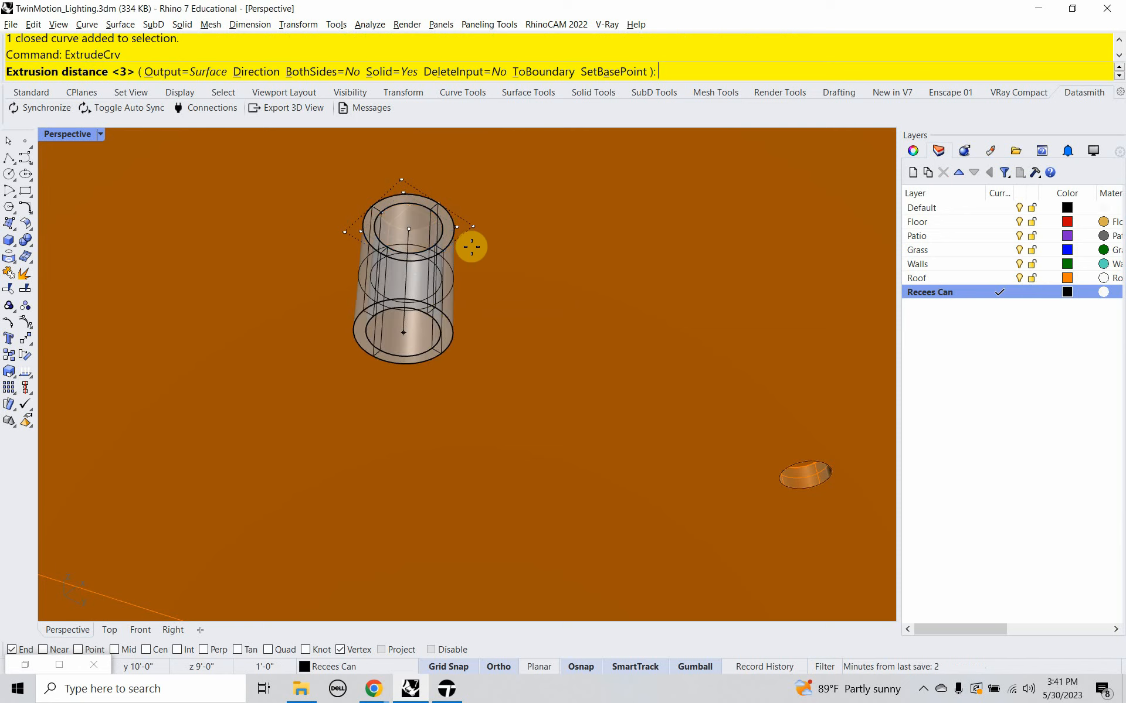
pyautogui.write('1"')
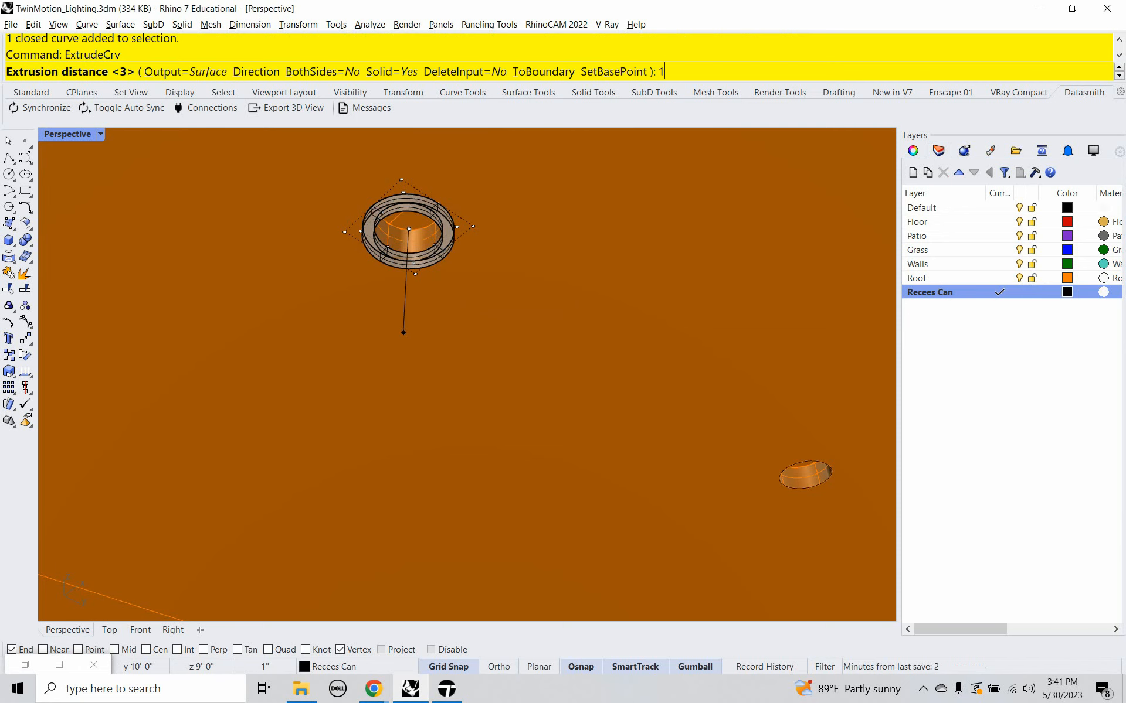
pyautogui.press('Return')
pyautogui.click(435, 338)
pyautogui.moveTo(439, 340); pyautogui.dragTo(467, 356, button='right')
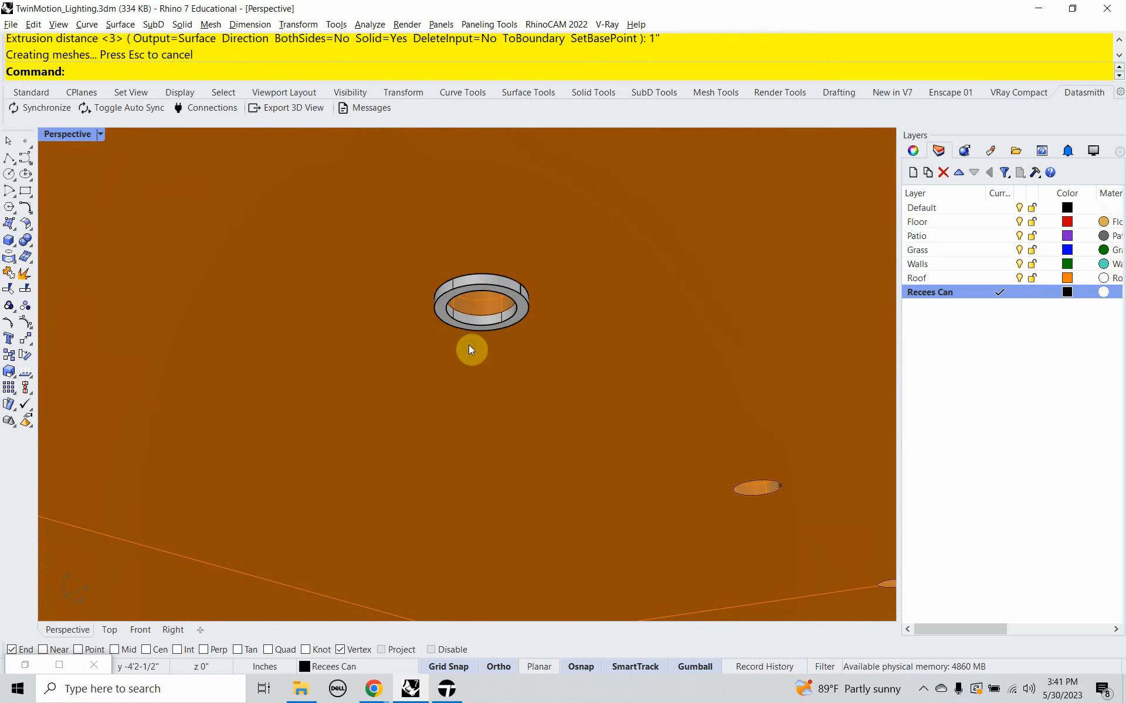
# Copy the trim ring in the Top view onto the other two recesses, 5' and 10' along the row.
pyautogui.click(488, 283)
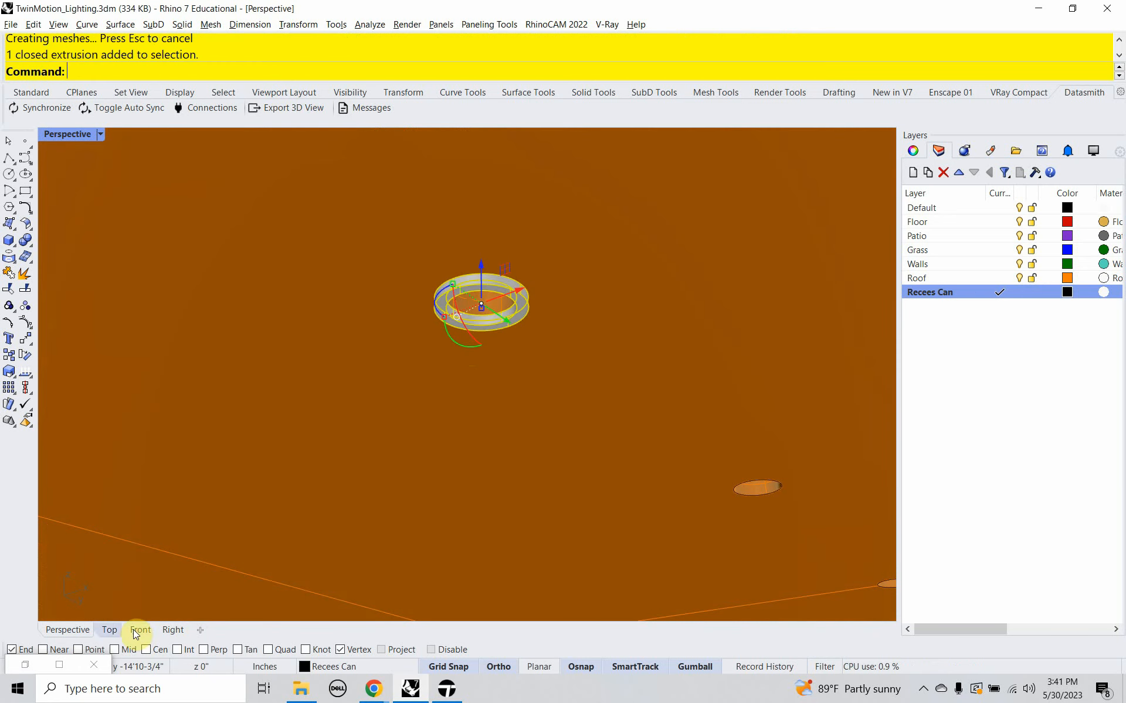
pyautogui.click(108, 630)
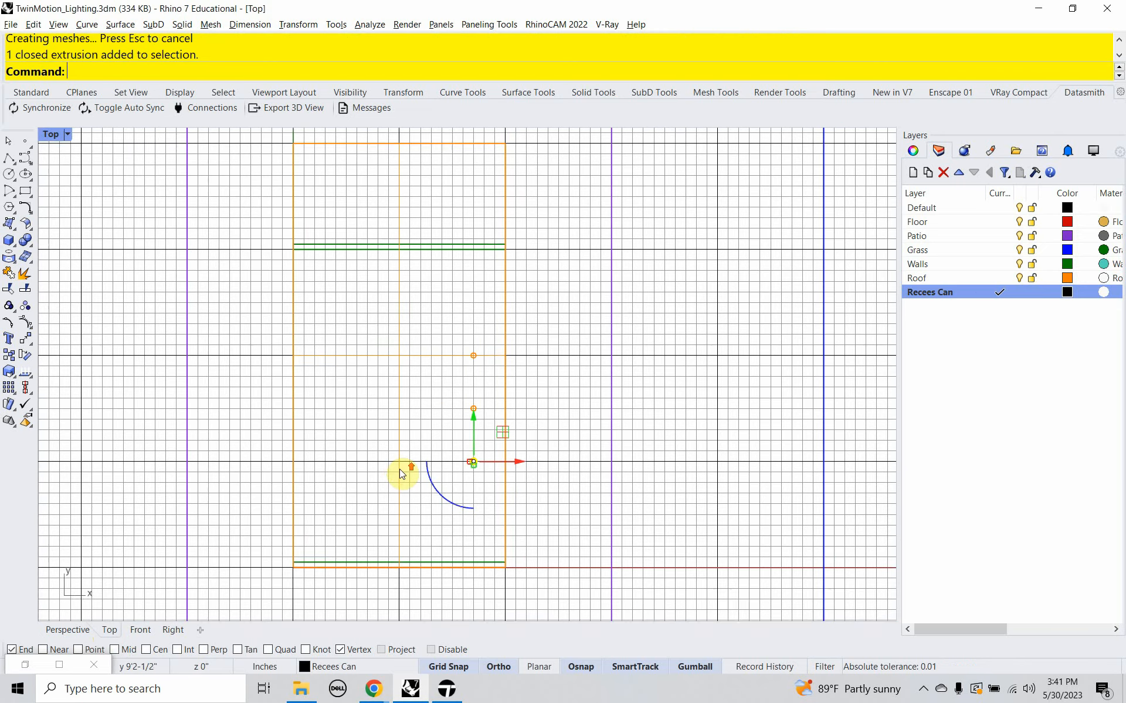
pyautogui.scroll(2, 403, 466)
pyautogui.write('opy')
pyautogui.press('Return')
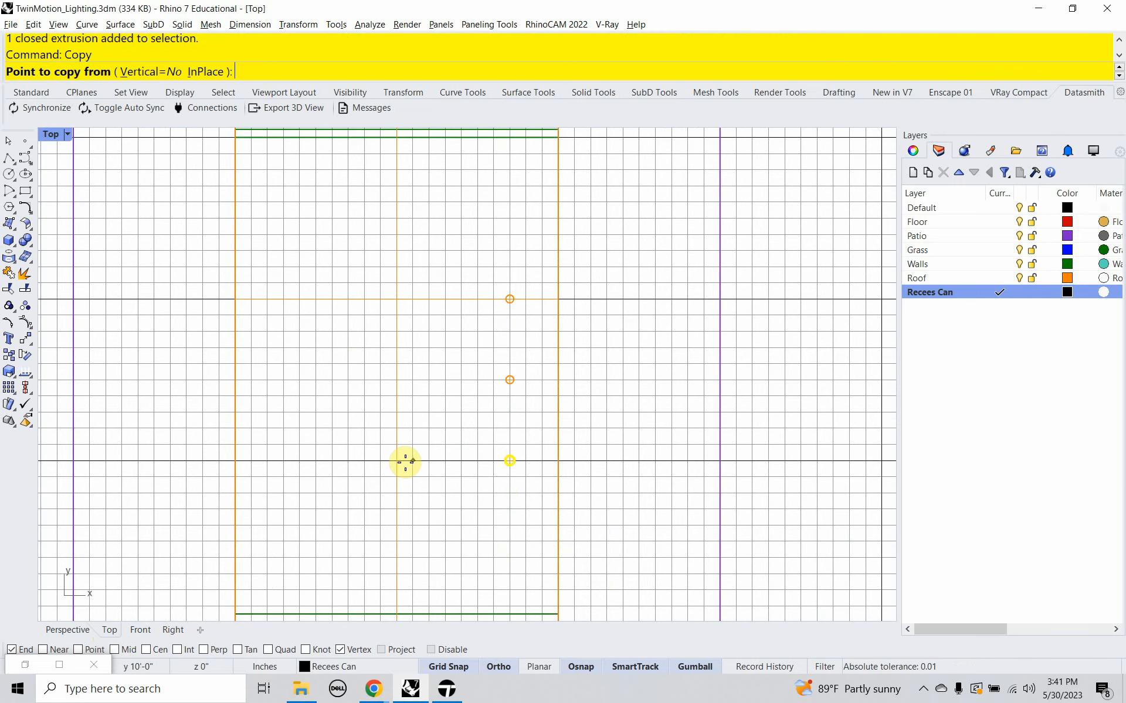
pyautogui.click(397, 461)
pyautogui.click(396, 375)
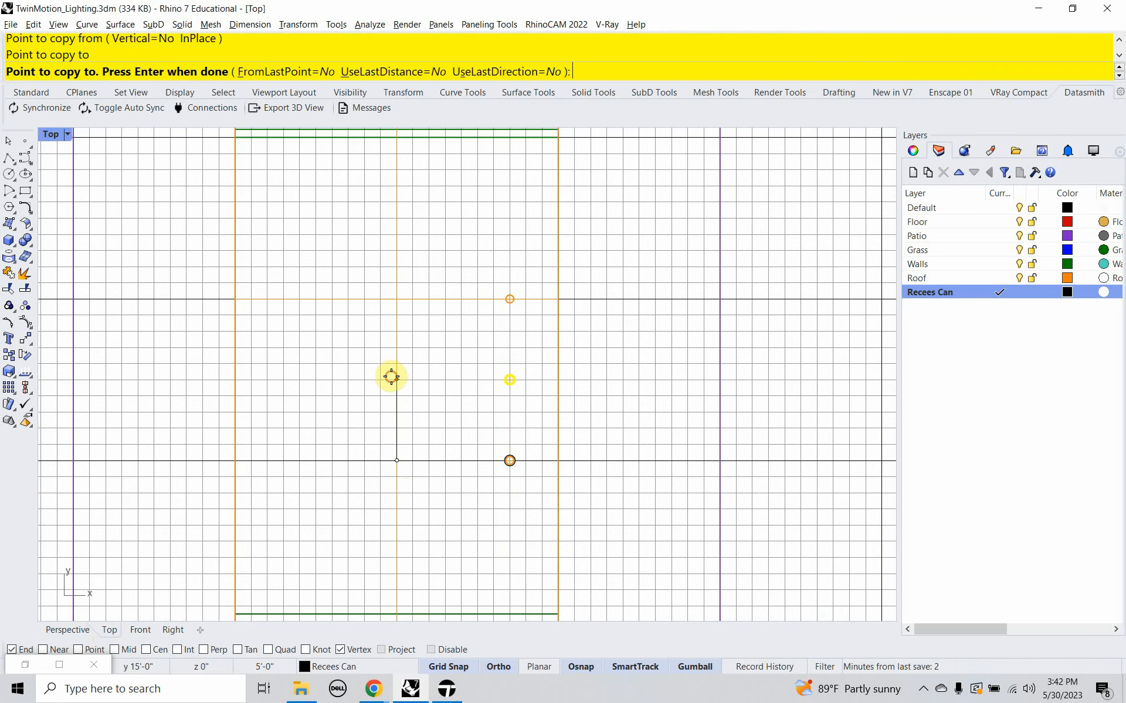
pyautogui.click(396, 300)
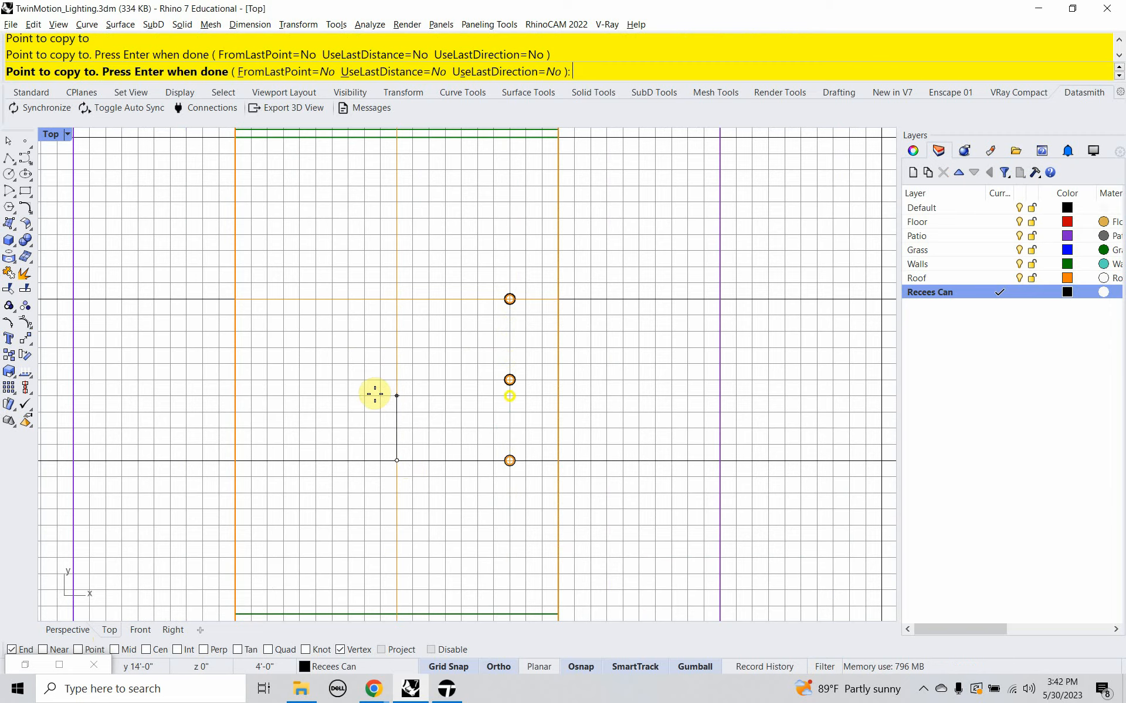
pyautogui.press('Return')
# Create a new layer named Point Light and make it the current layer.
pyautogui.click(85, 637)
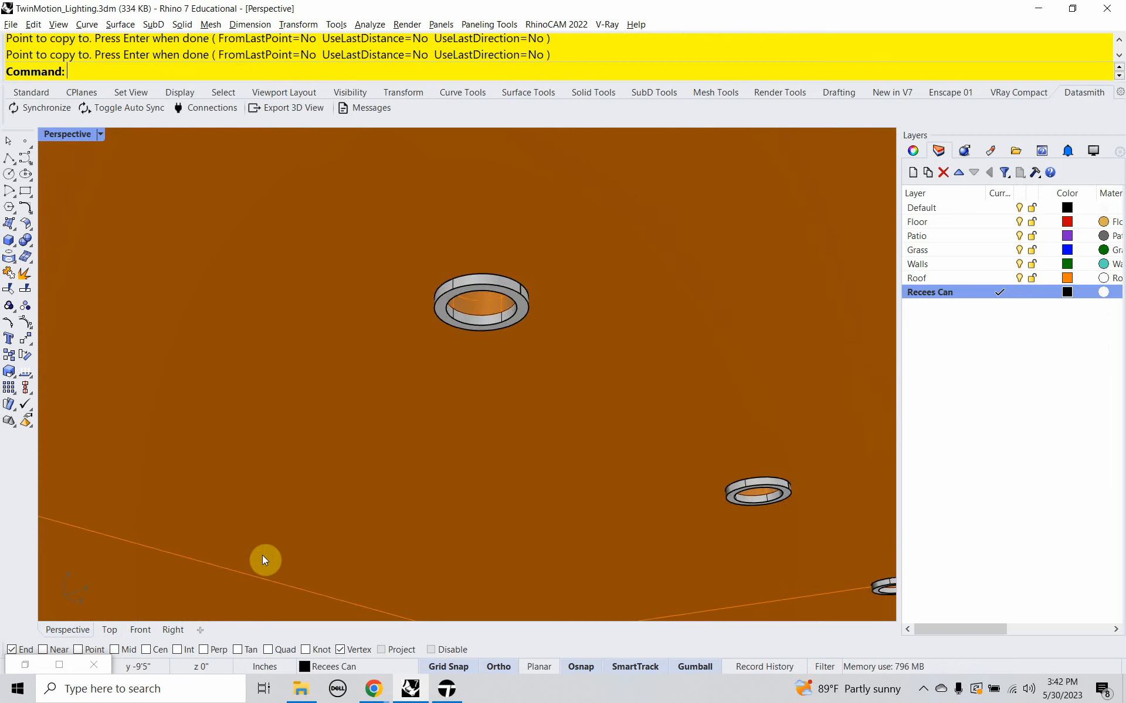
pyautogui.moveTo(342, 499); pyautogui.dragTo(475, 492, button='right')
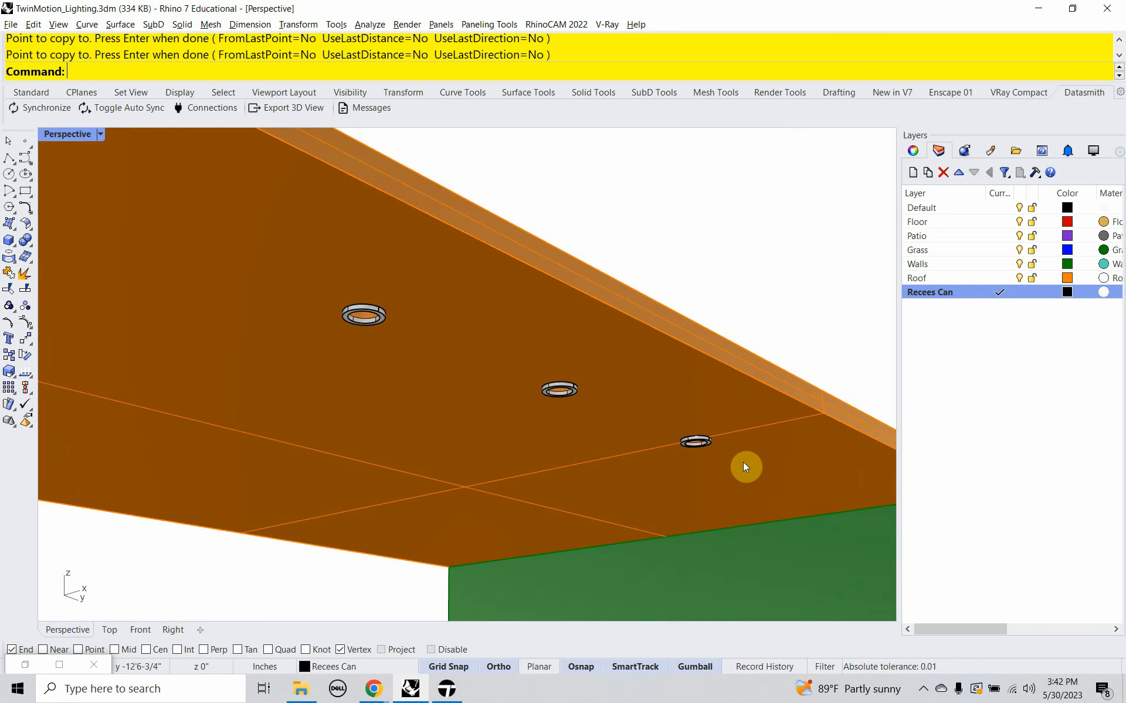
pyautogui.click(924, 317)
pyautogui.rightClick(924, 317)
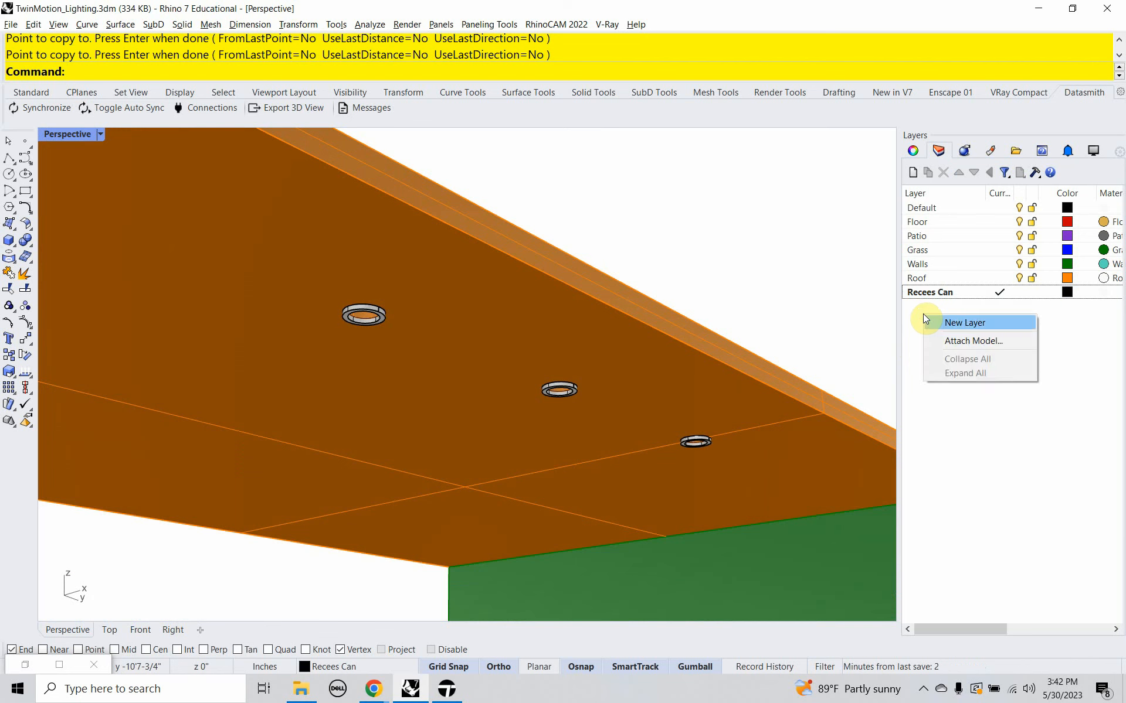
pyautogui.click(935, 322)
pyautogui.write('Point')
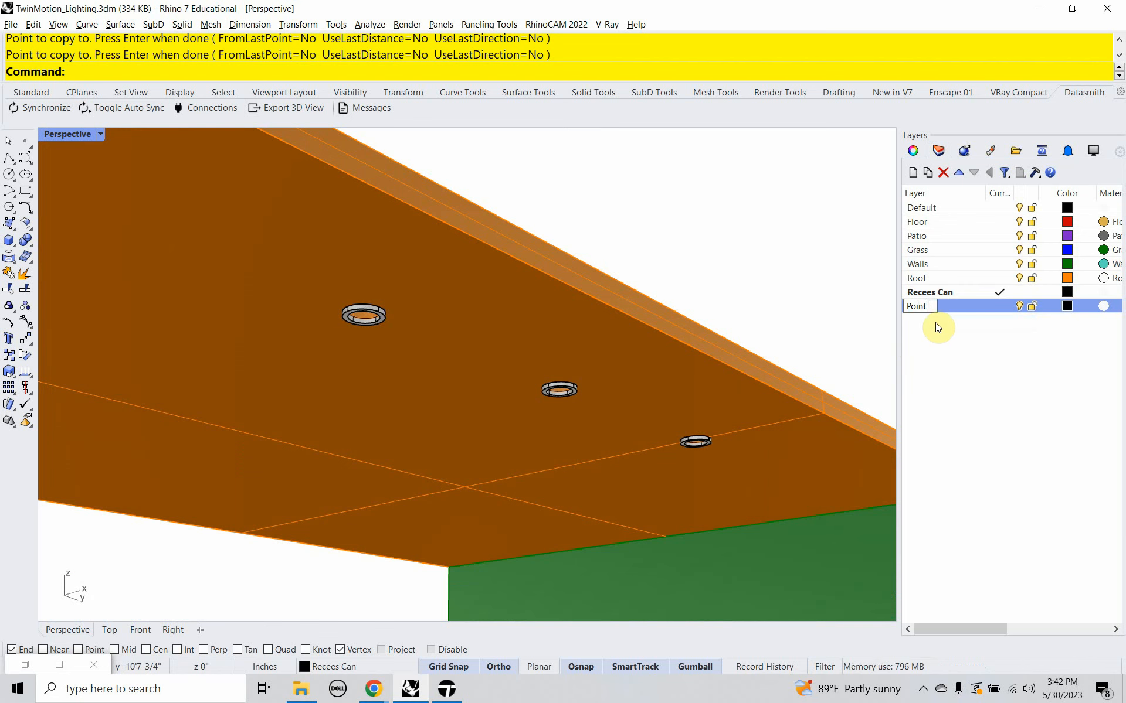
pyautogui.write(' Light')
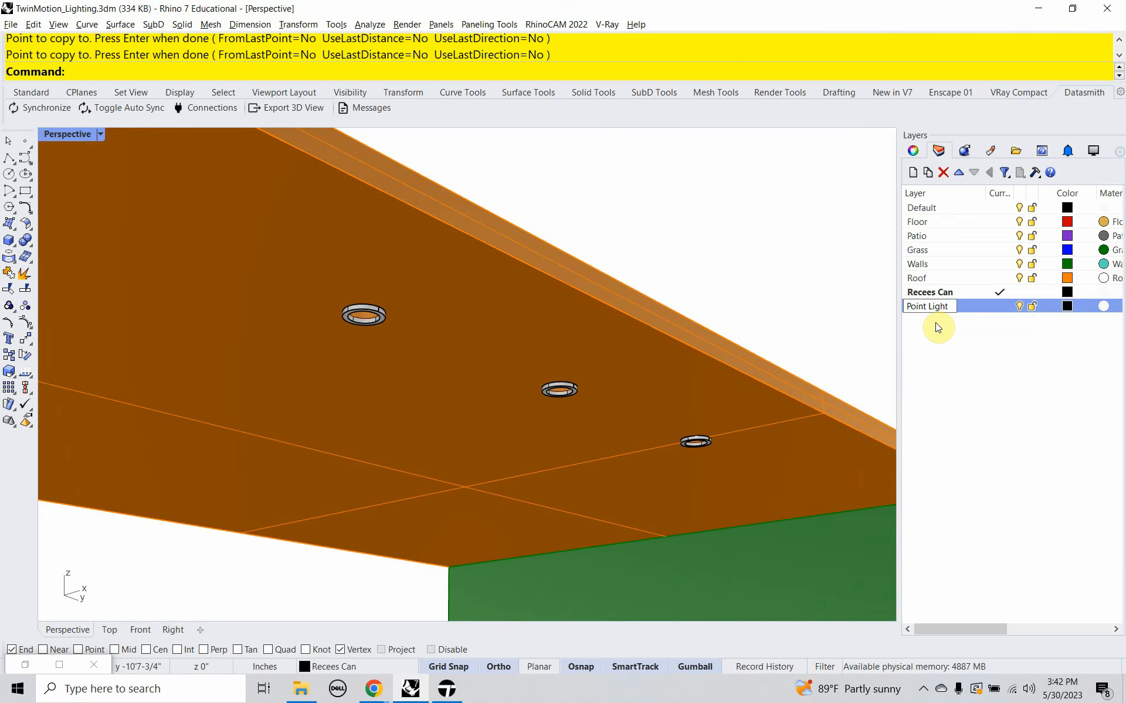
pyautogui.doubleClick(965, 304)
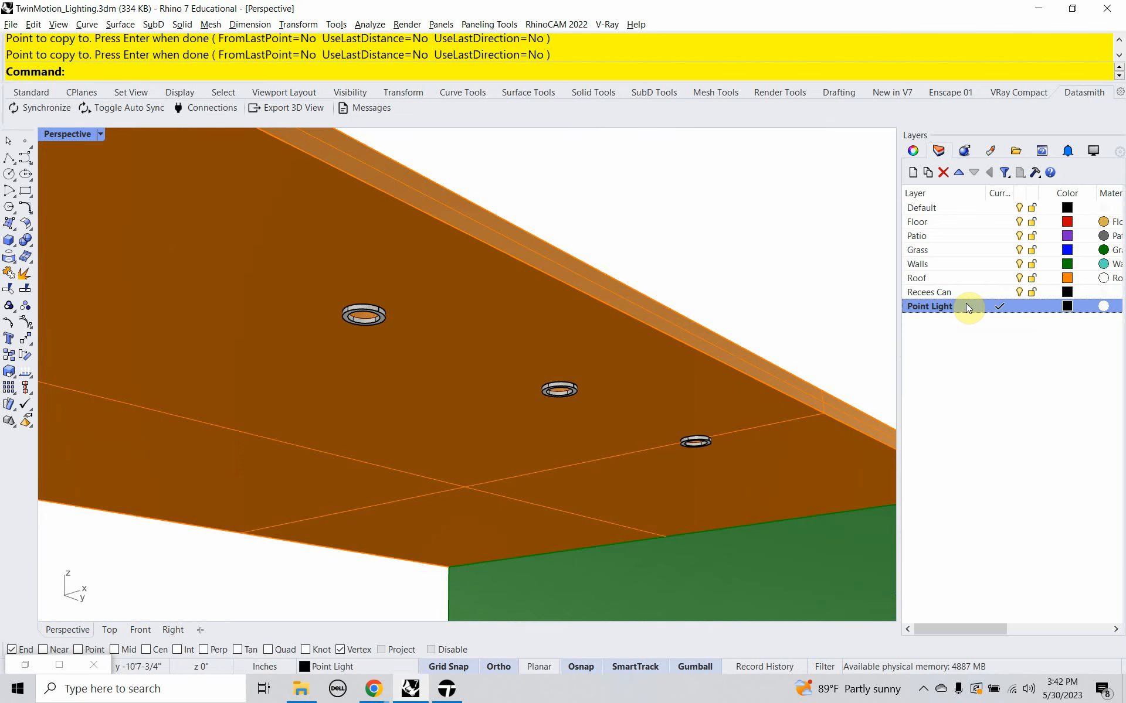
# Place a point light in the Top view at the centre of the recessed can at the lower end of the row.
pyautogui.click(105, 629)
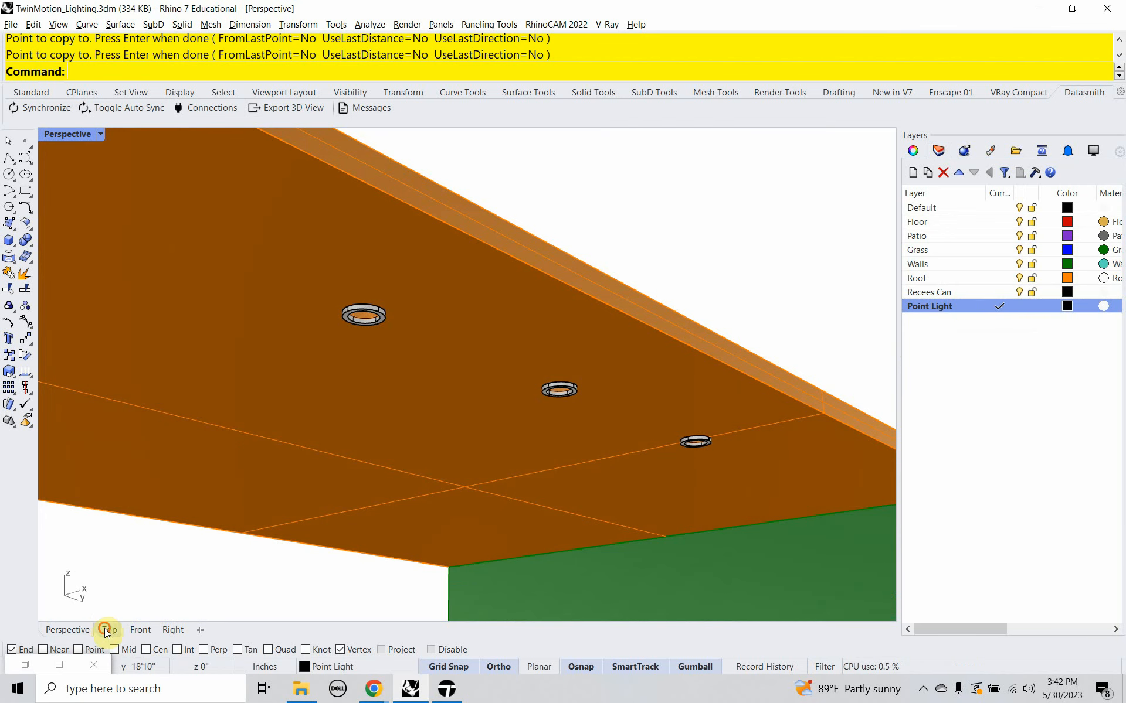
pyautogui.write('P')
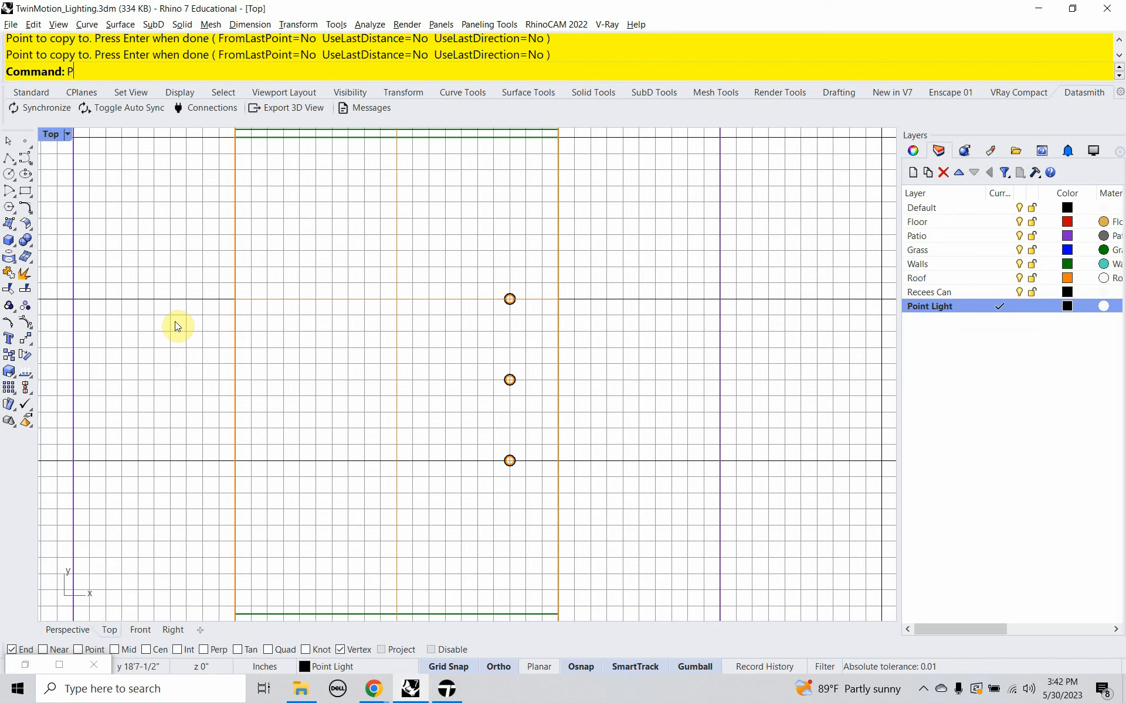
pyautogui.write('oint')
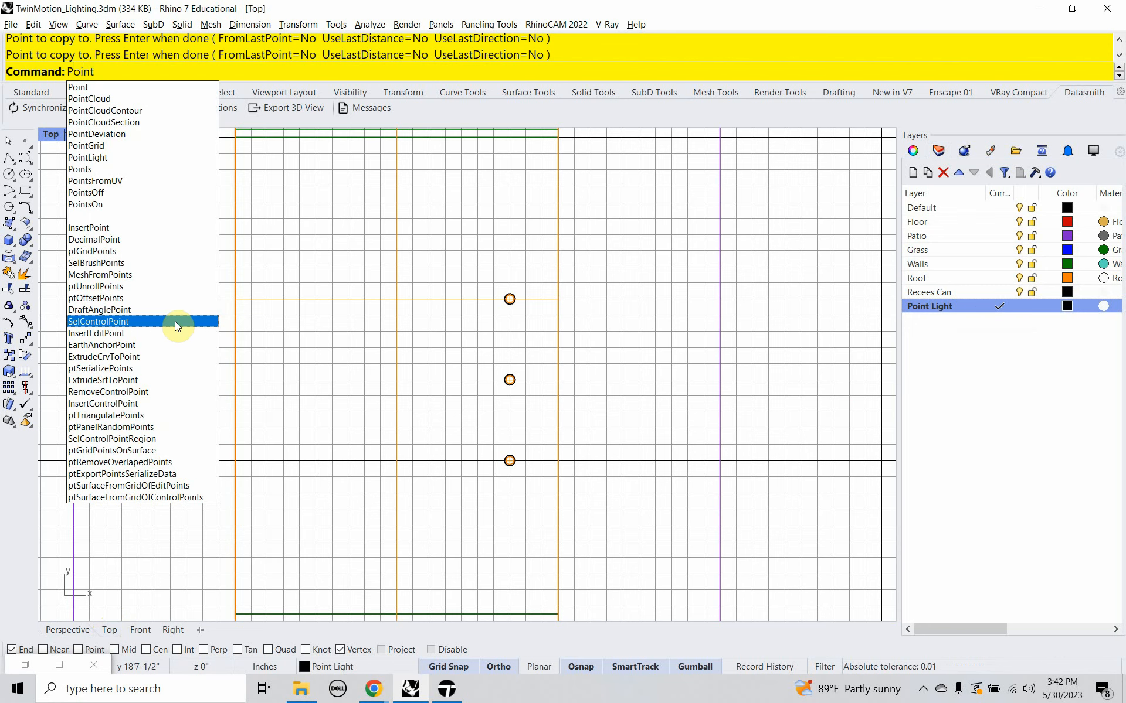
pyautogui.write('Light')
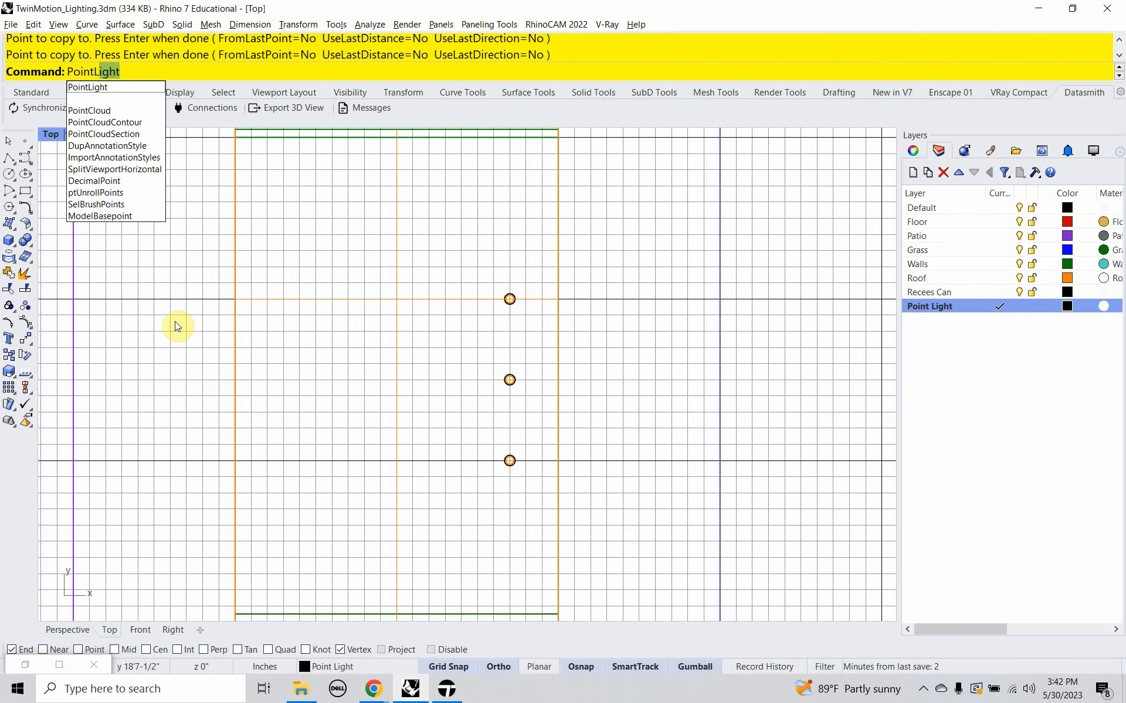
pyautogui.press('Return')
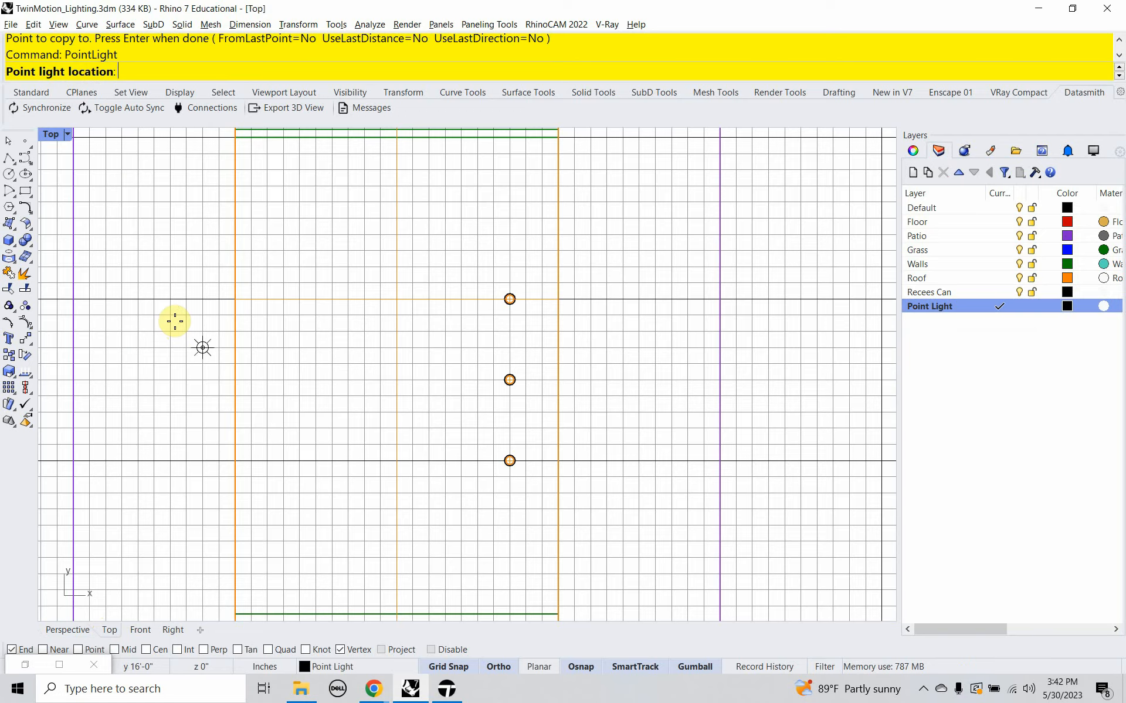
pyautogui.scroll(5, 487, 493)
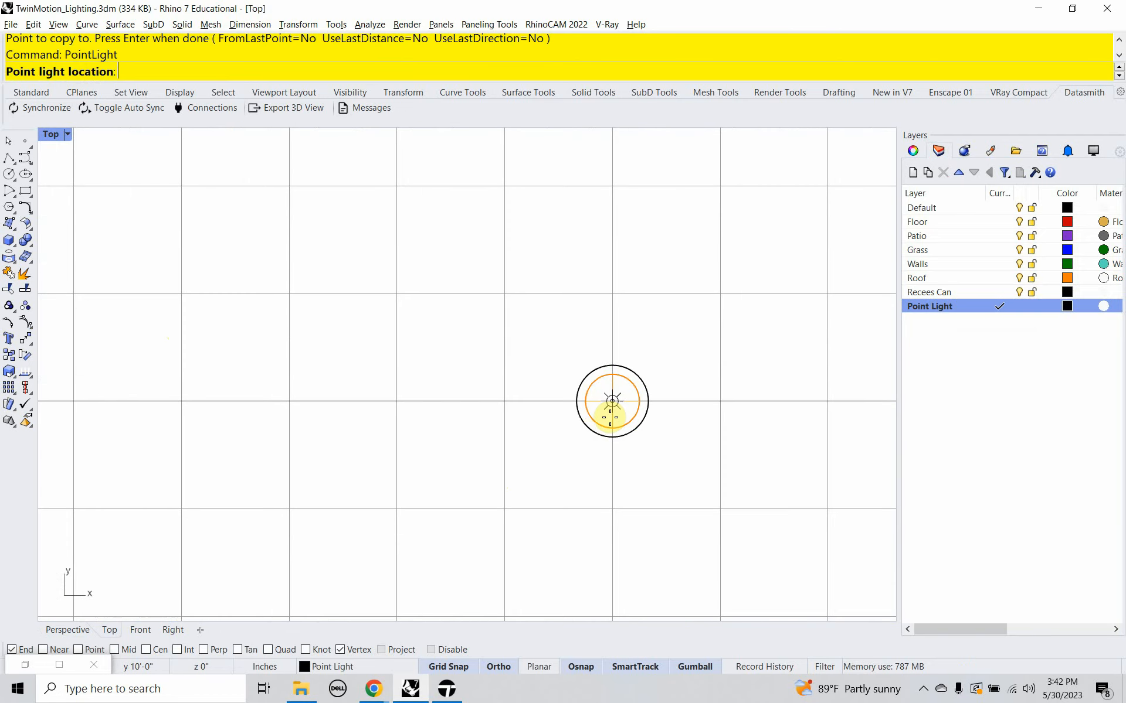
pyautogui.click(612, 401)
pyautogui.scroll(-5, 540, 448)
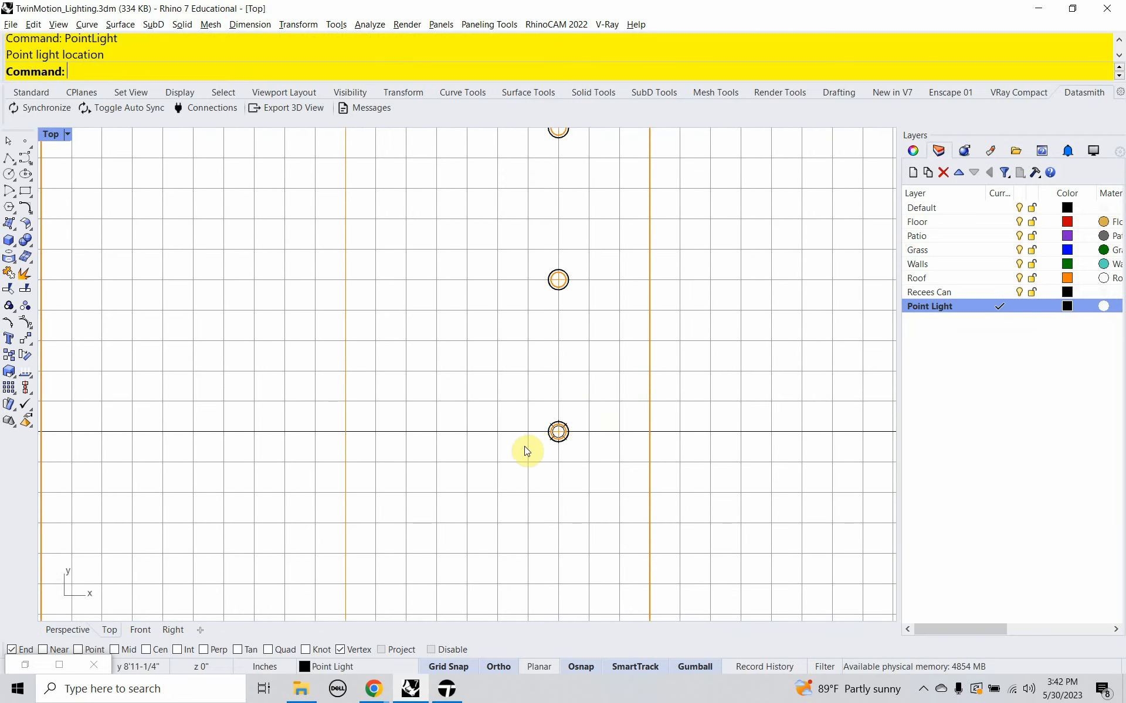
# Move the point light up 10' in the Front view to the underside of the roof inside the can's trim ring.
pyautogui.click(140, 630)
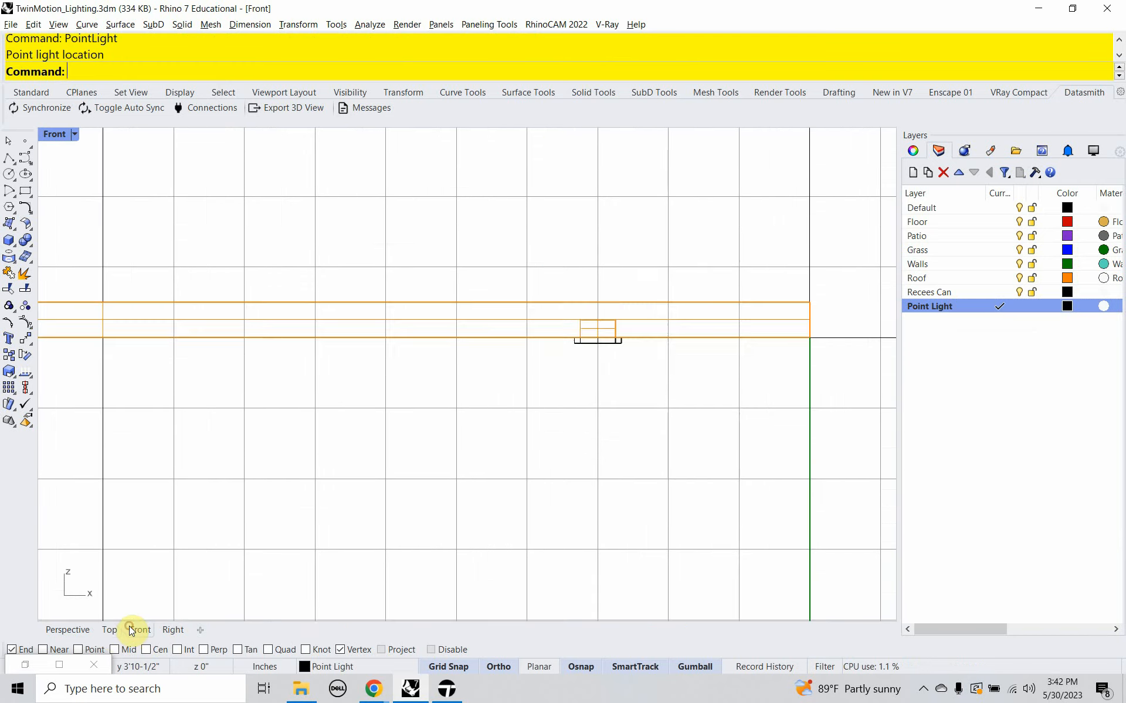
pyautogui.scroll(-4, 355, 447)
pyautogui.moveTo(372, 494); pyautogui.dragTo(393, 420, button='right')
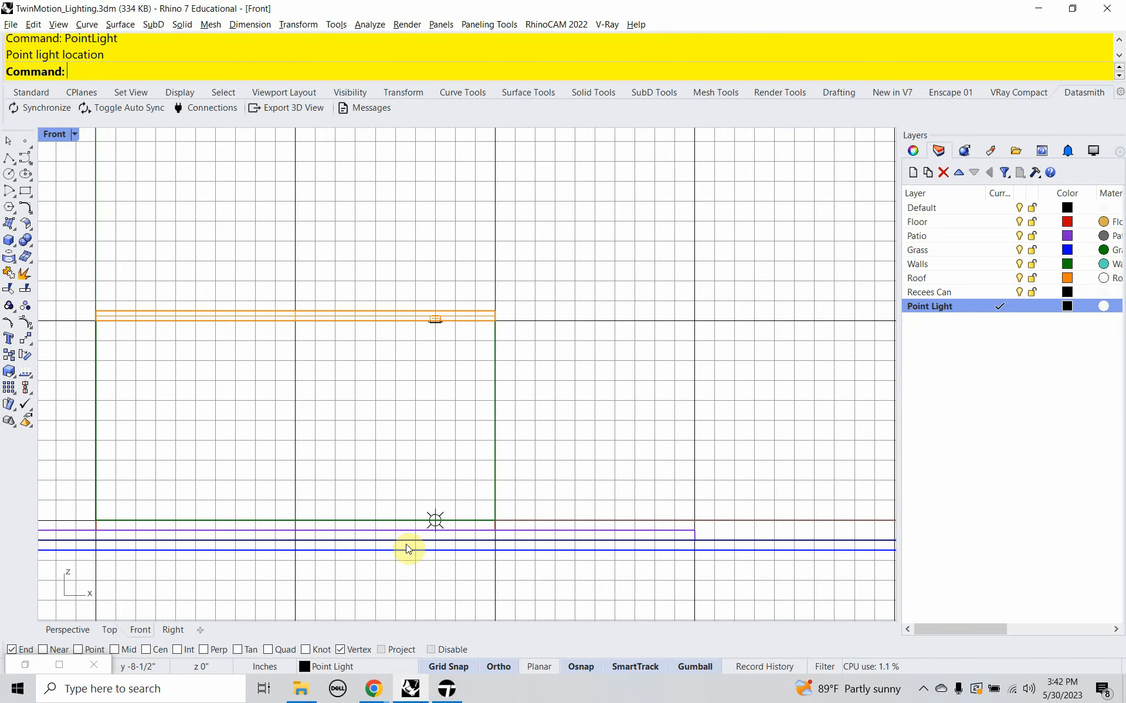
pyautogui.click(435, 520)
pyautogui.write('Move')
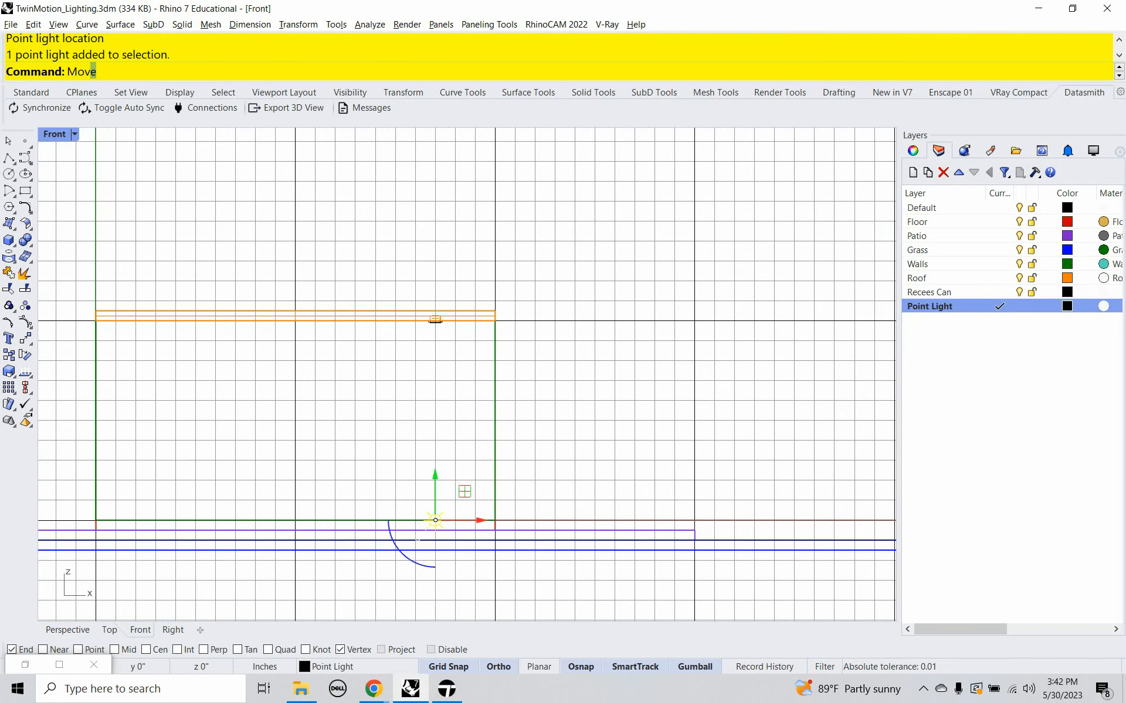
pyautogui.press('Return')
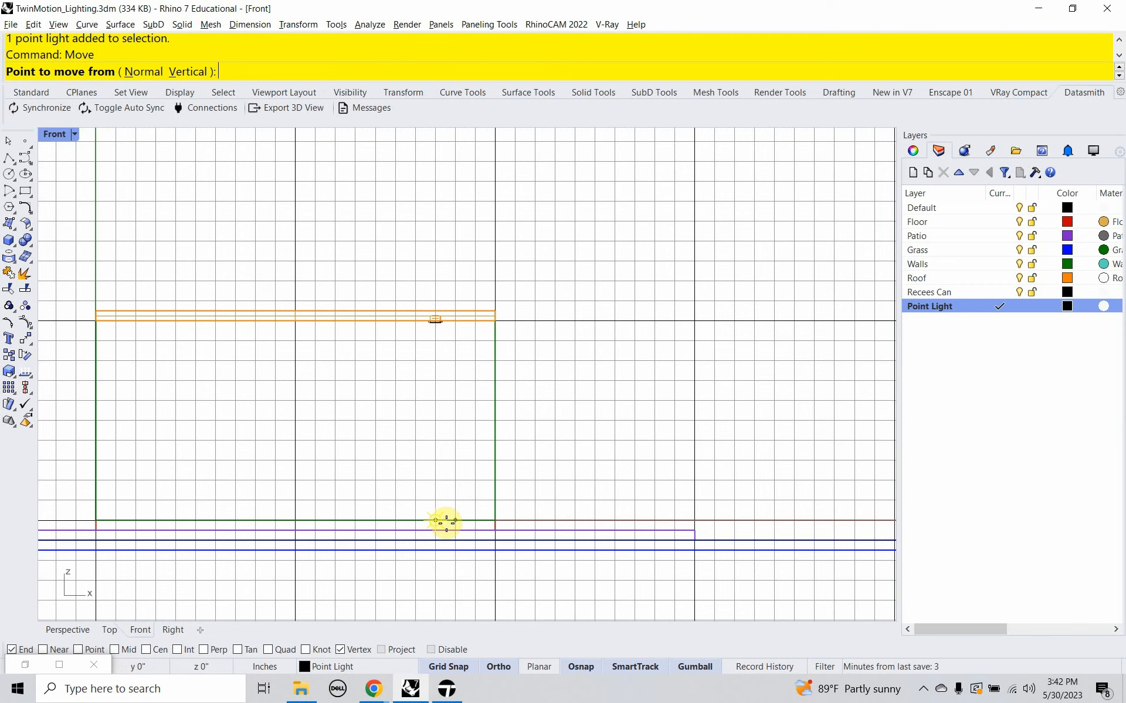
pyautogui.click(472, 517)
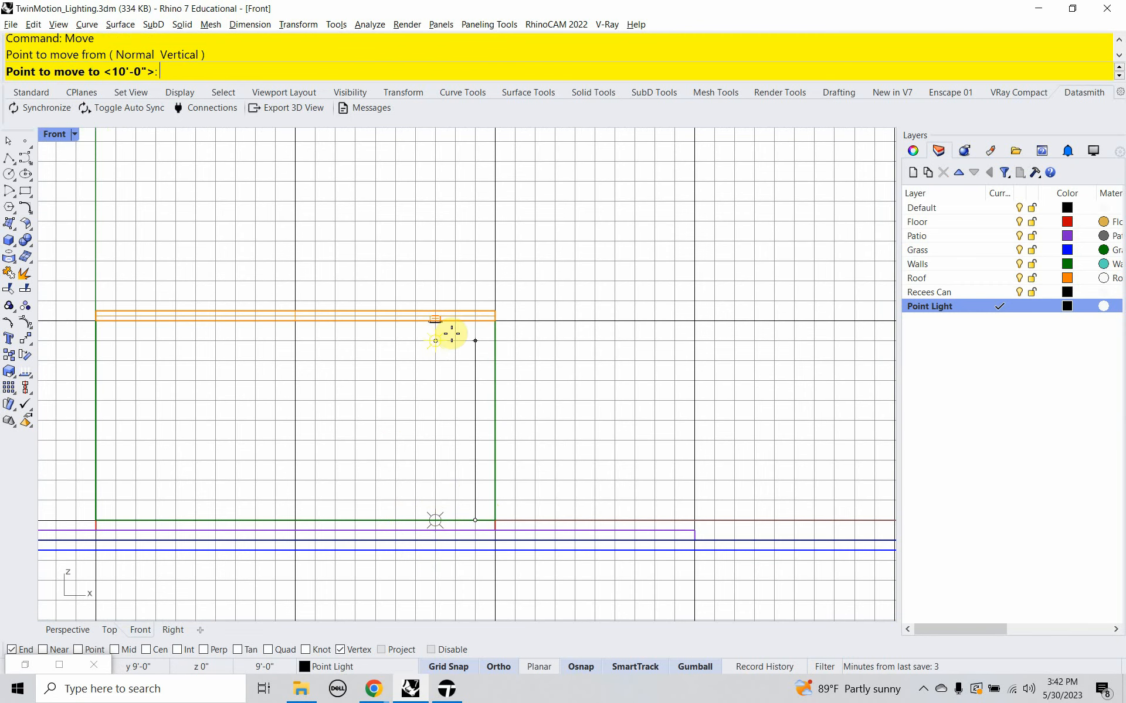
pyautogui.click(474, 320)
pyautogui.press('Escape')
pyautogui.scroll(10, 446, 341)
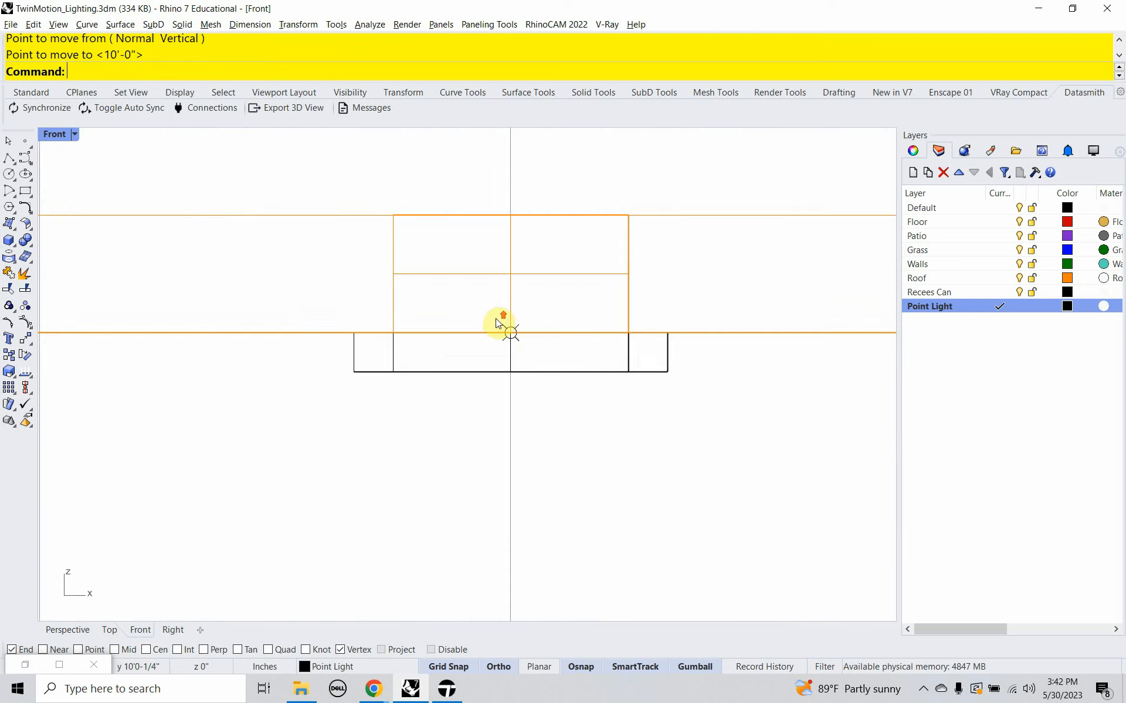
pyautogui.scroll(2, 503, 326)
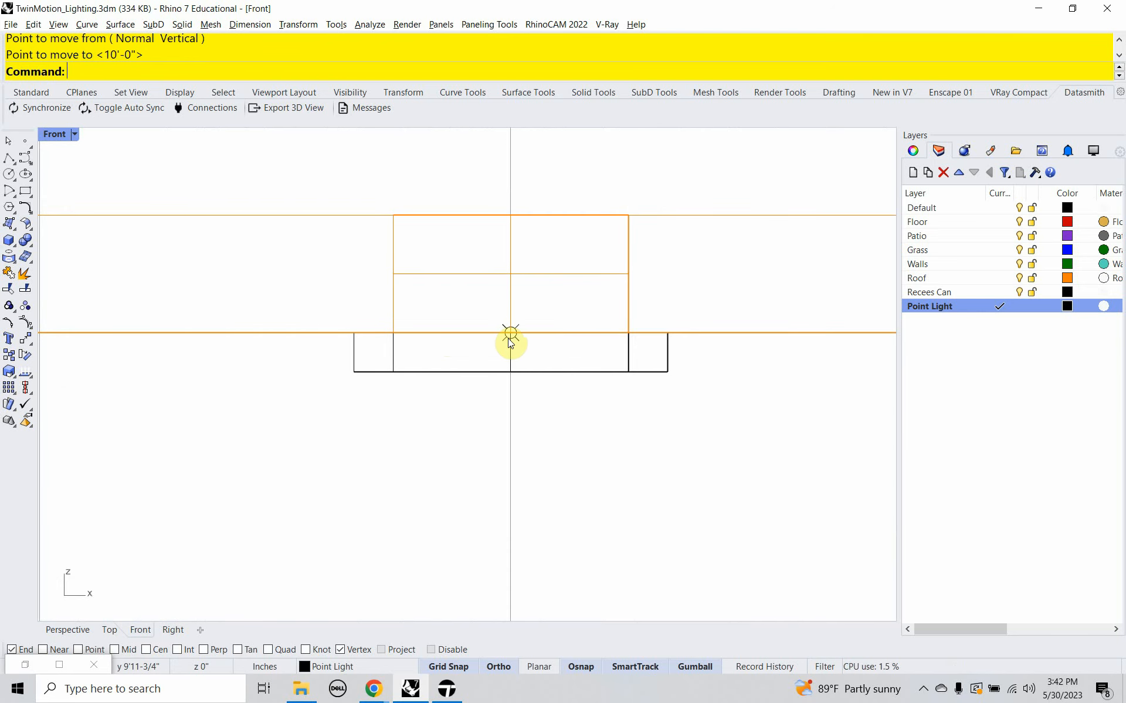
pyautogui.scroll(-5, 510, 340)
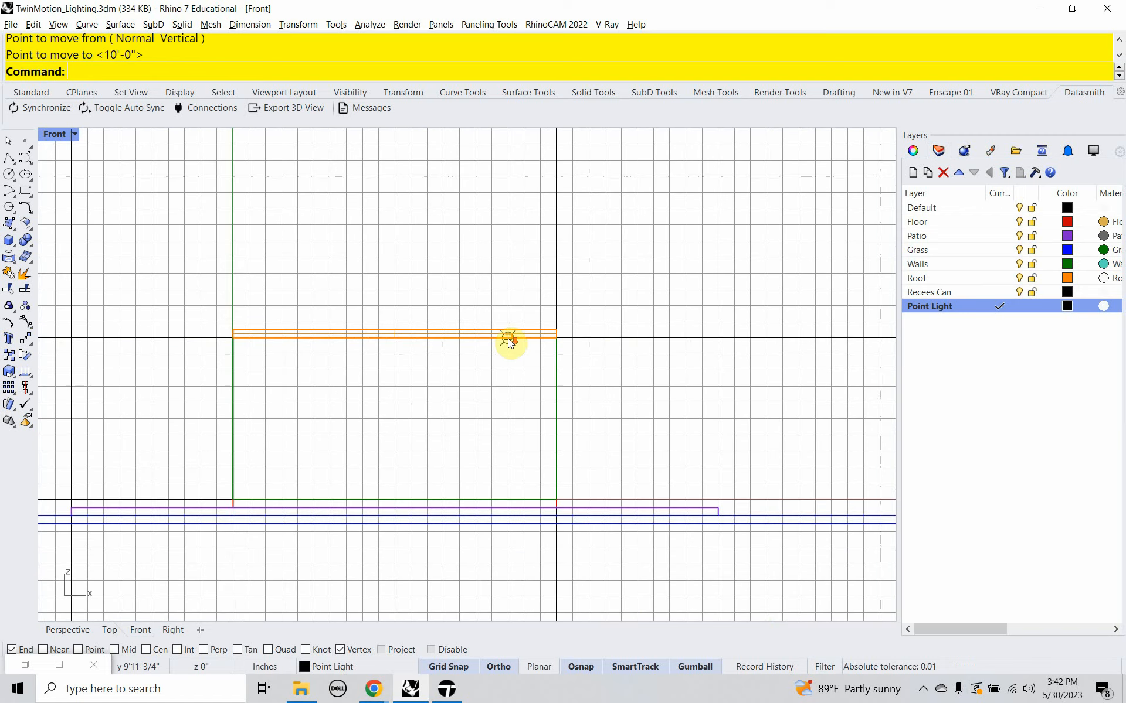
# Copy the point light in the Top view to the other two cans, 5' and 10' along the row.
pyautogui.click(111, 630)
pyautogui.scroll(-2, 360, 477)
pyautogui.scroll(10, 465, 477)
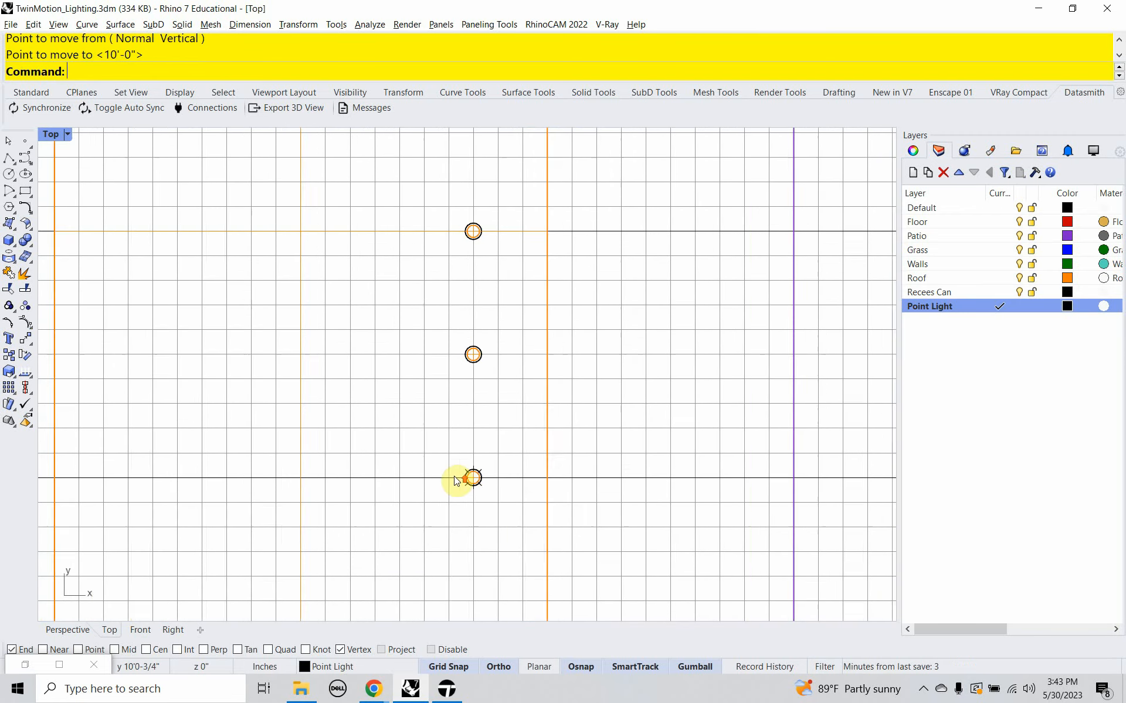
pyautogui.click(549, 505)
pyautogui.scroll(-8, 466, 486)
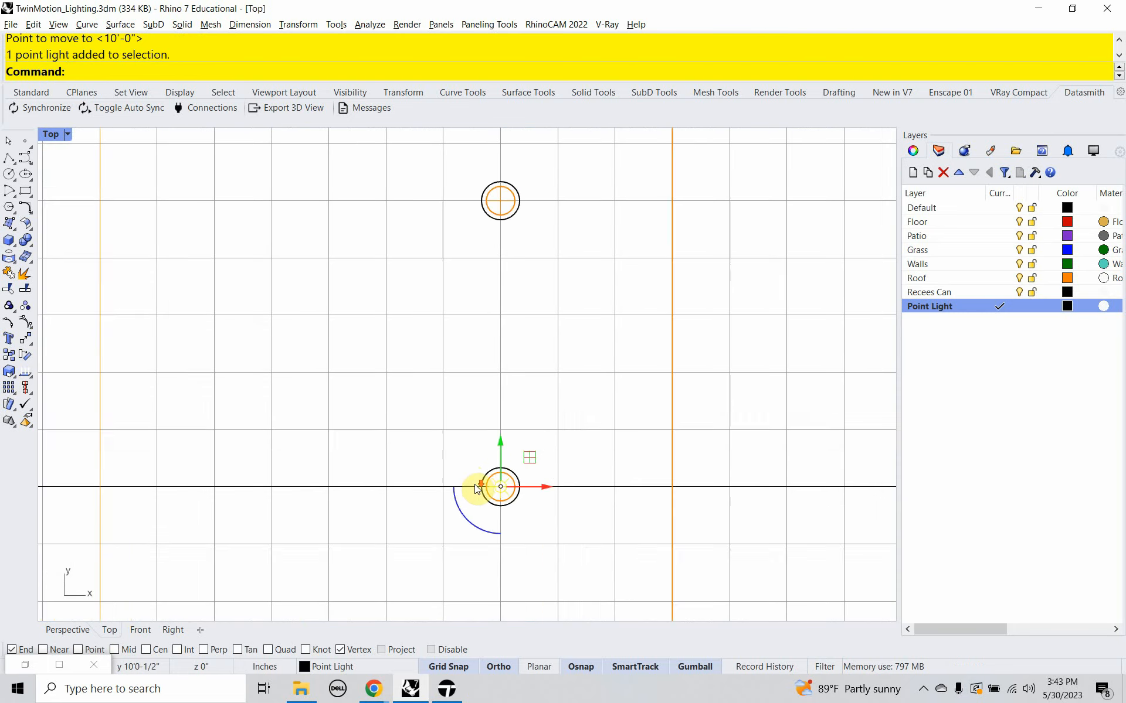
pyautogui.moveTo(440, 482); pyautogui.dragTo(451, 504, button='right')
pyautogui.write('copy')
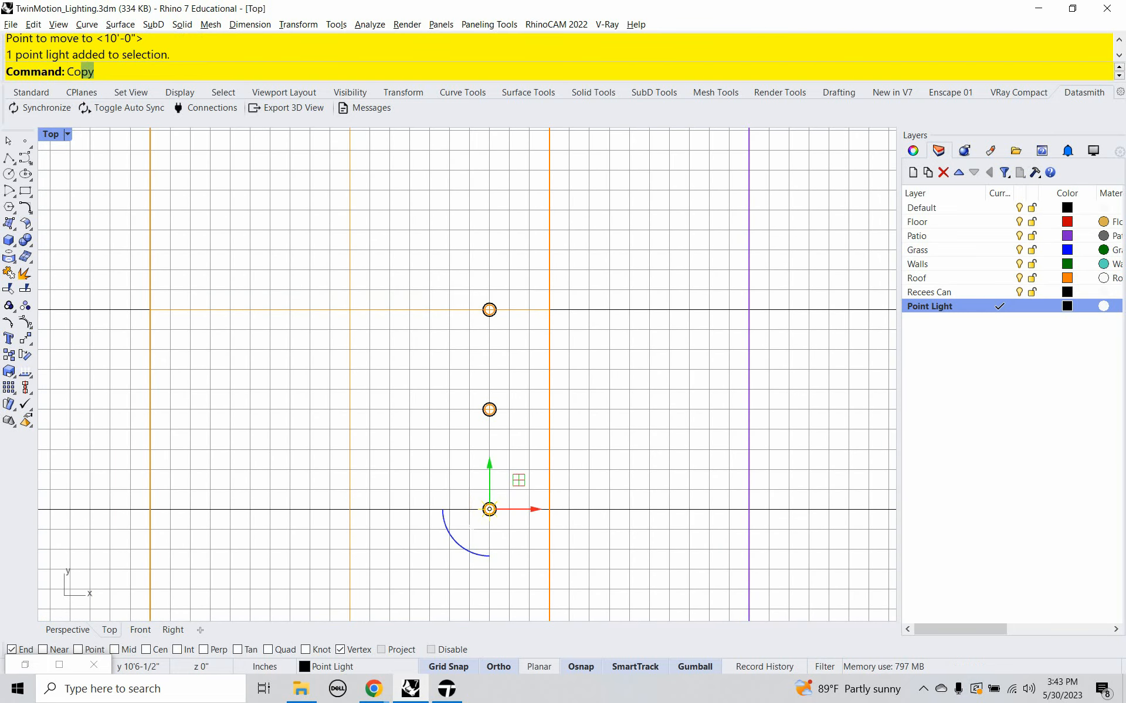
pyautogui.press('Return')
pyautogui.click(450, 509)
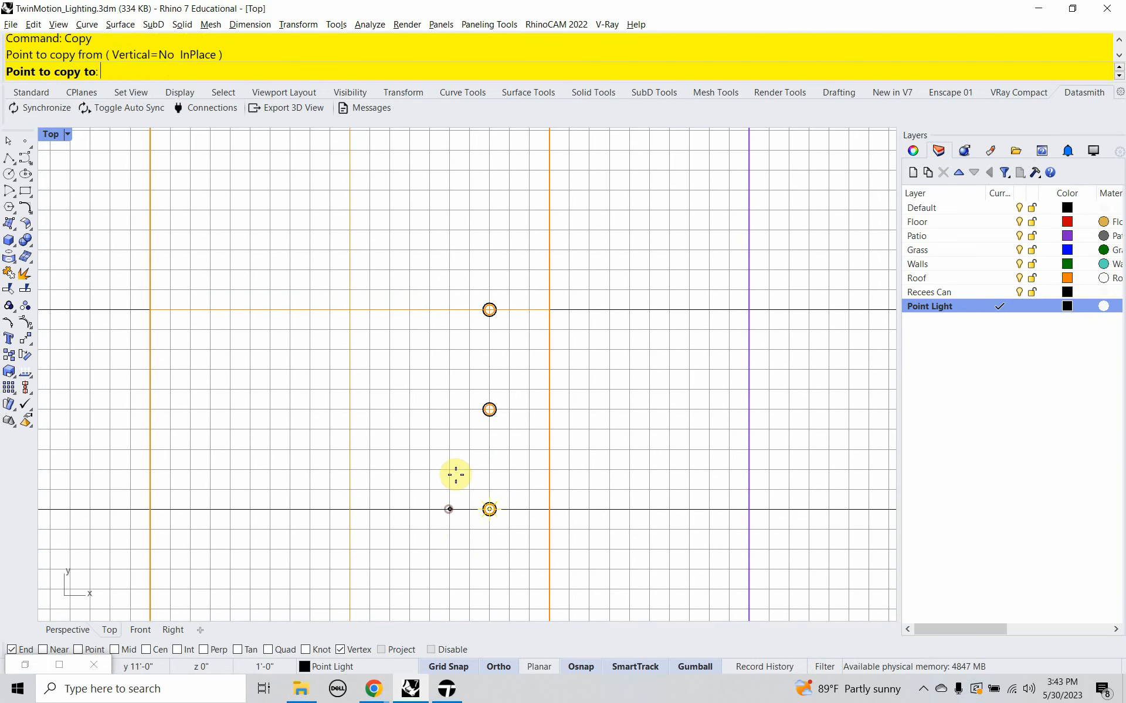
pyautogui.click(460, 409)
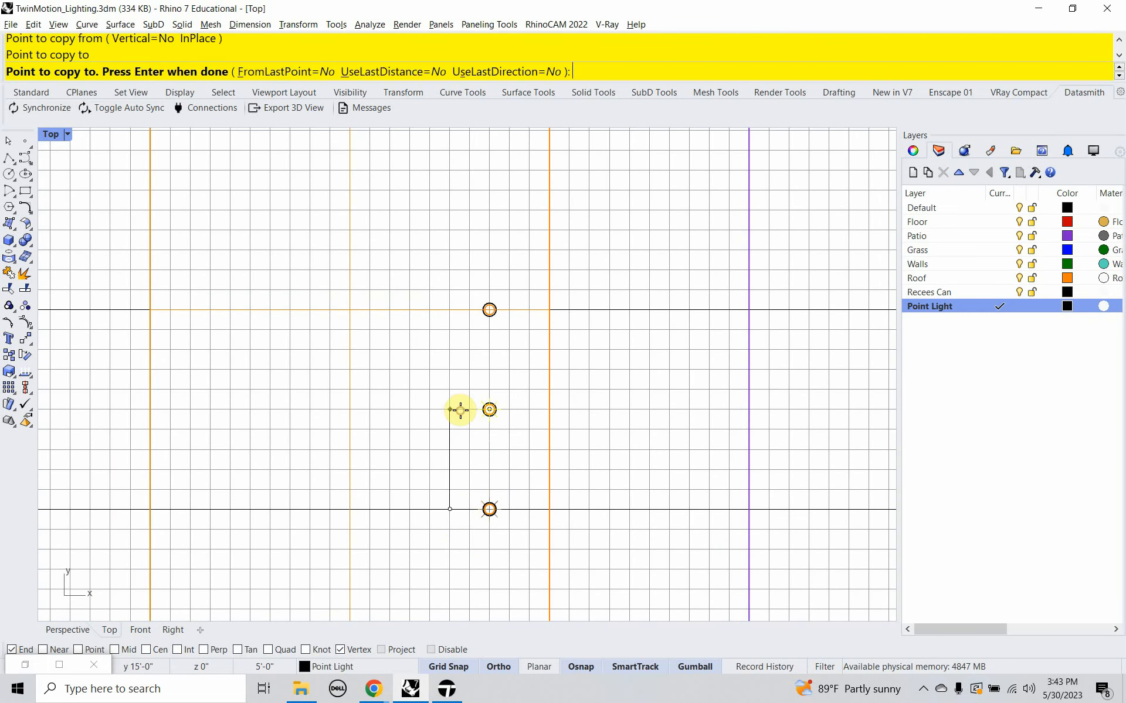
pyautogui.click(446, 310)
pyautogui.press('Return')
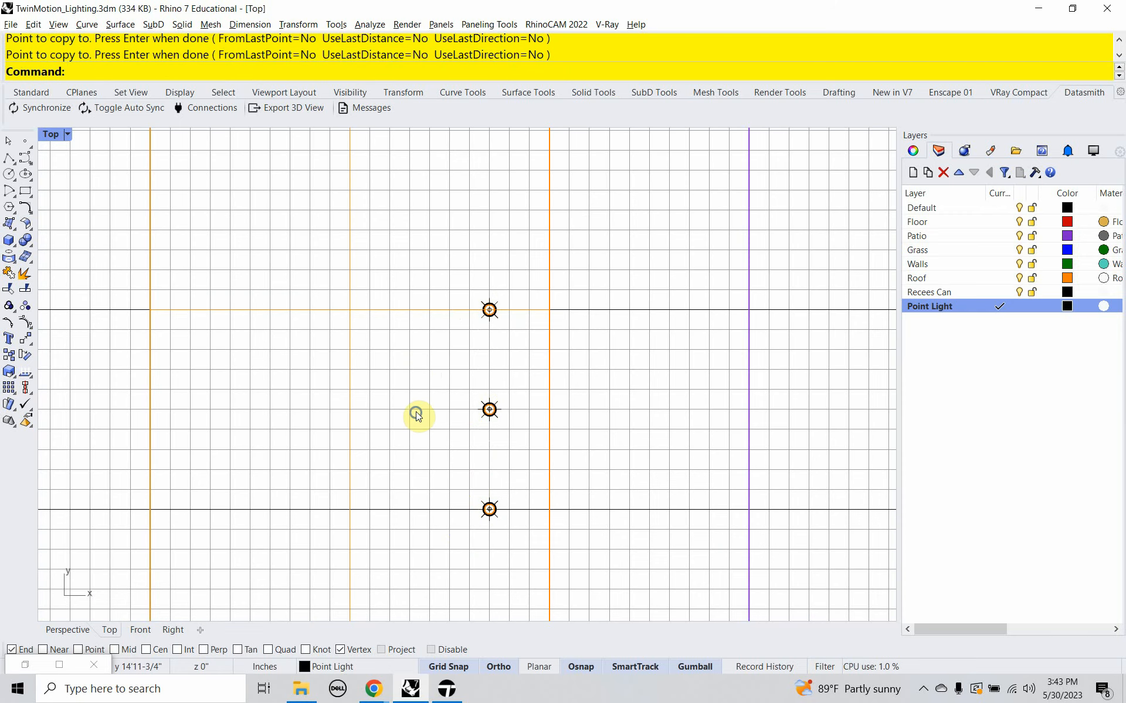
# Return to the Perspective view of the whole pavilion, save the file and synchronize the model to the Datasmith scene.
pyautogui.moveTo(414, 412); pyautogui.dragTo(404, 391, button='right')
pyautogui.click(65, 630)
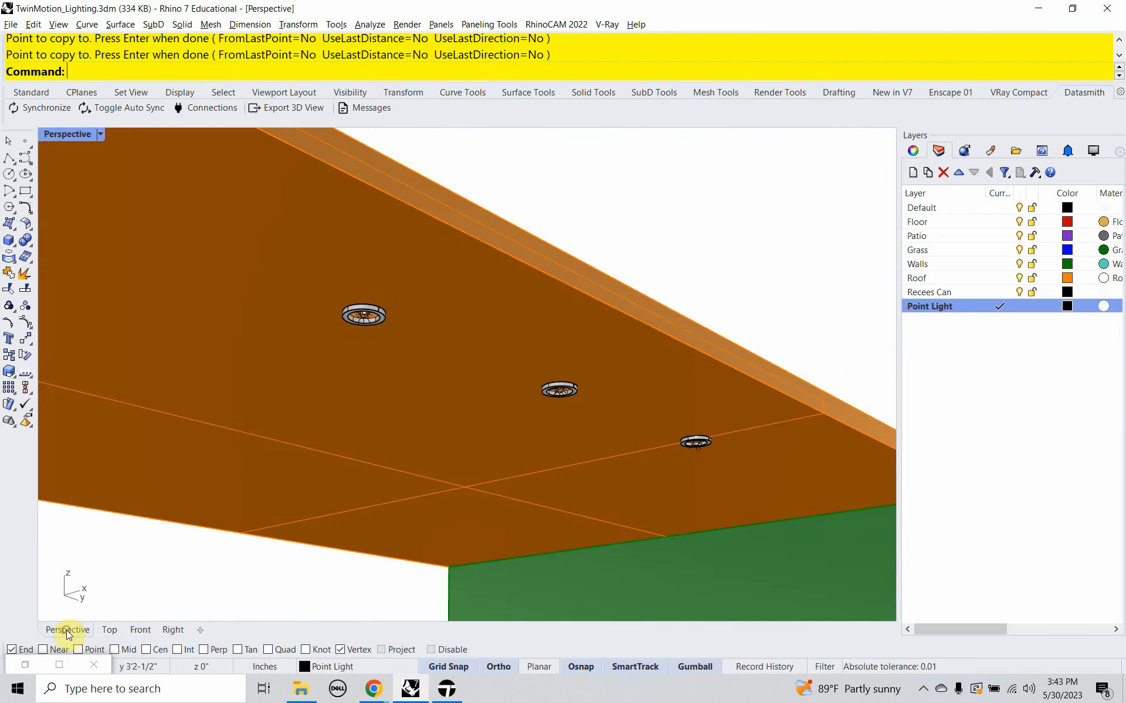
pyautogui.moveTo(428, 465); pyautogui.dragTo(509, 393, button='right')
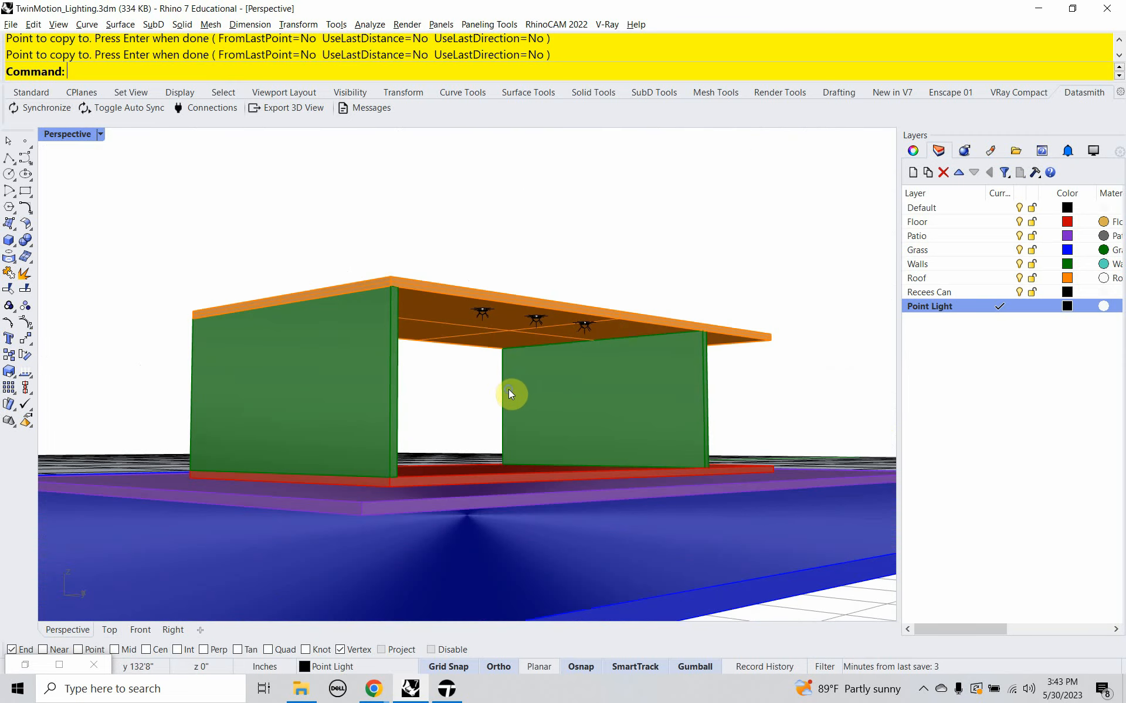
pyautogui.hotkey('ctrl', 's')
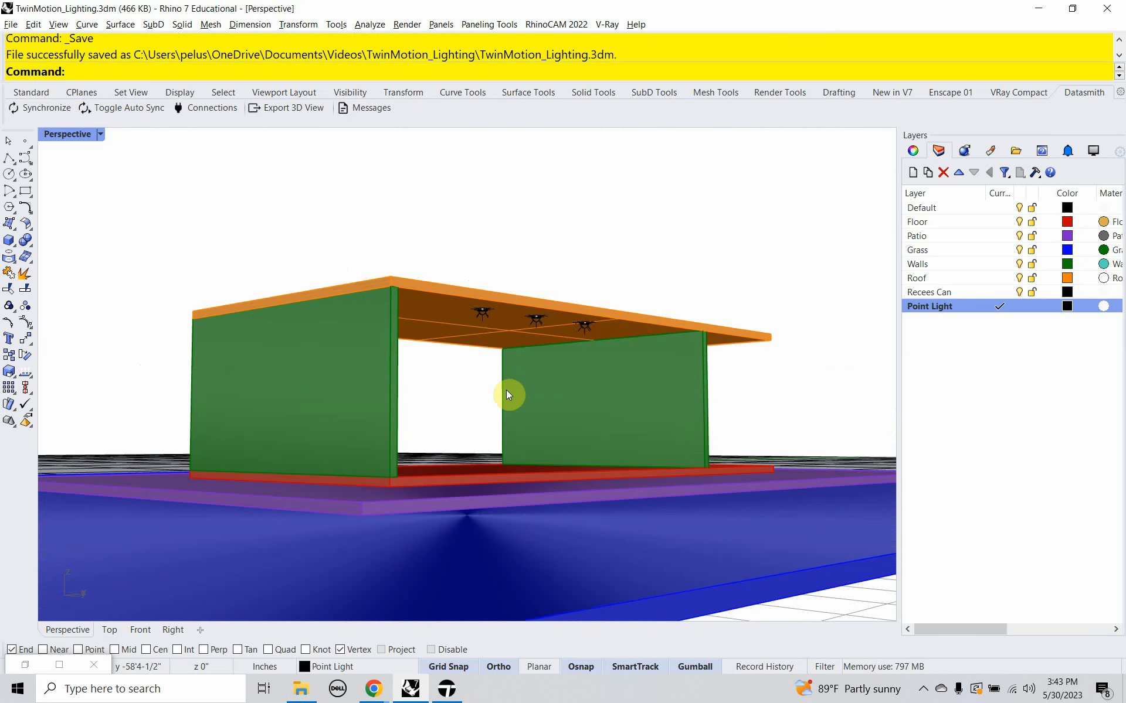
pyautogui.click(59, 110)
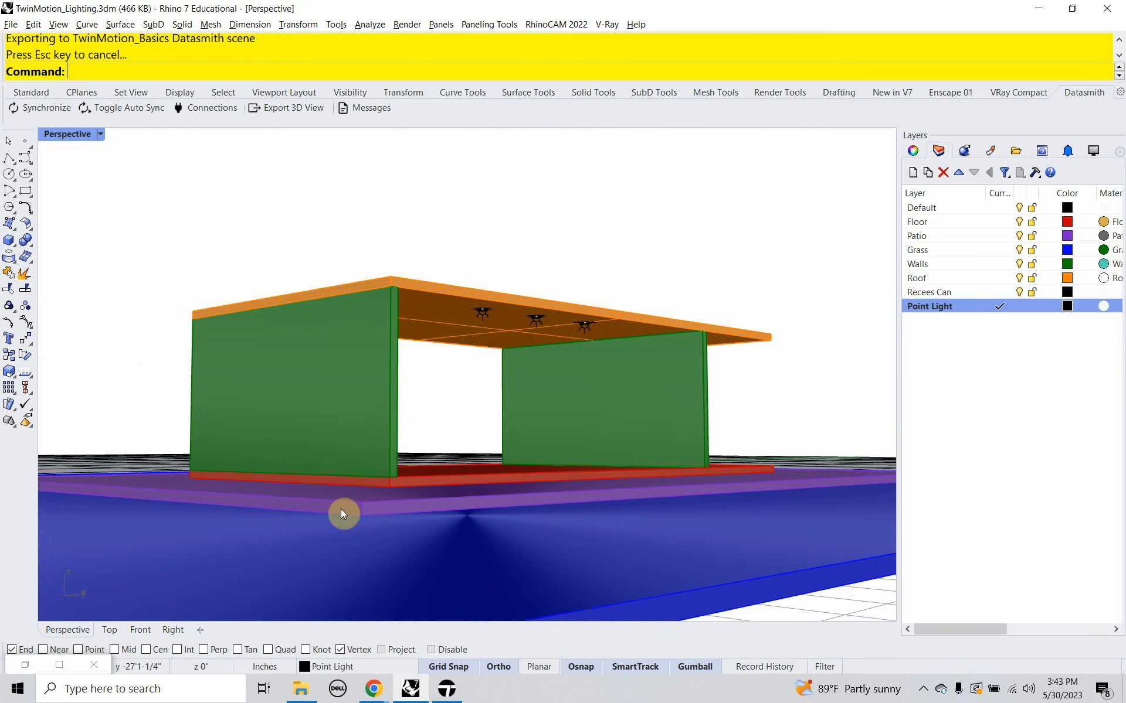
# Switch to Twinmotion and hide the Interior Camera's properties to show the full scene graph.
pyautogui.click(446, 689)
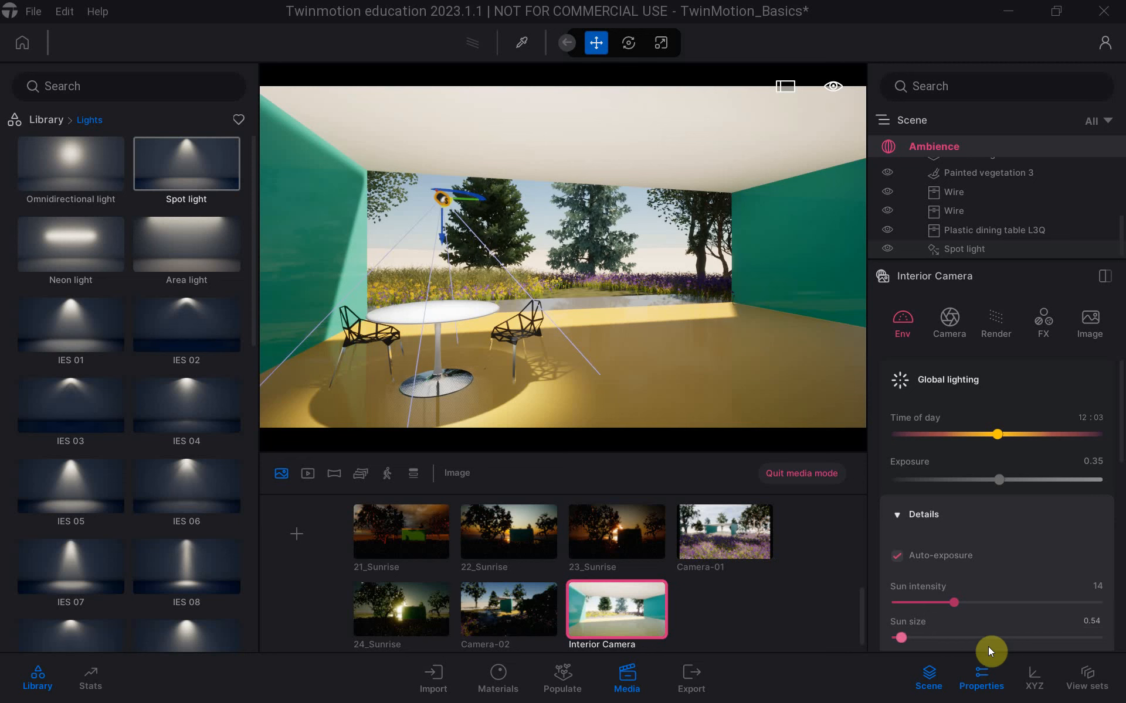
pyautogui.click(980, 675)
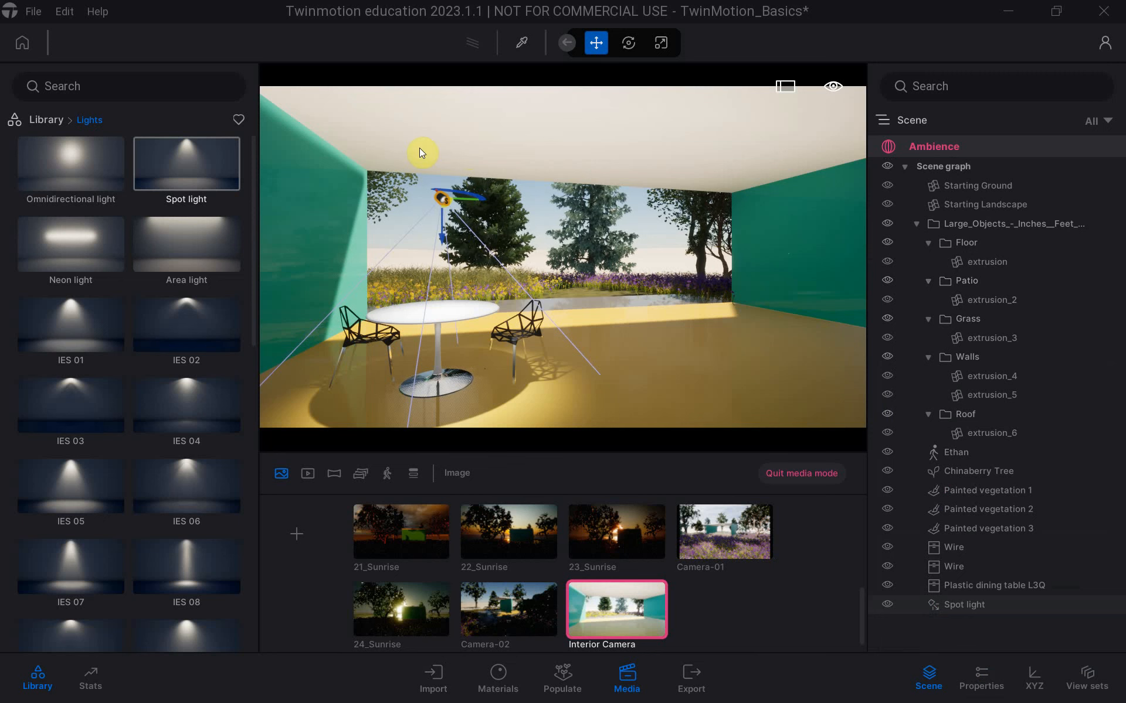
pyautogui.click(27, 13)
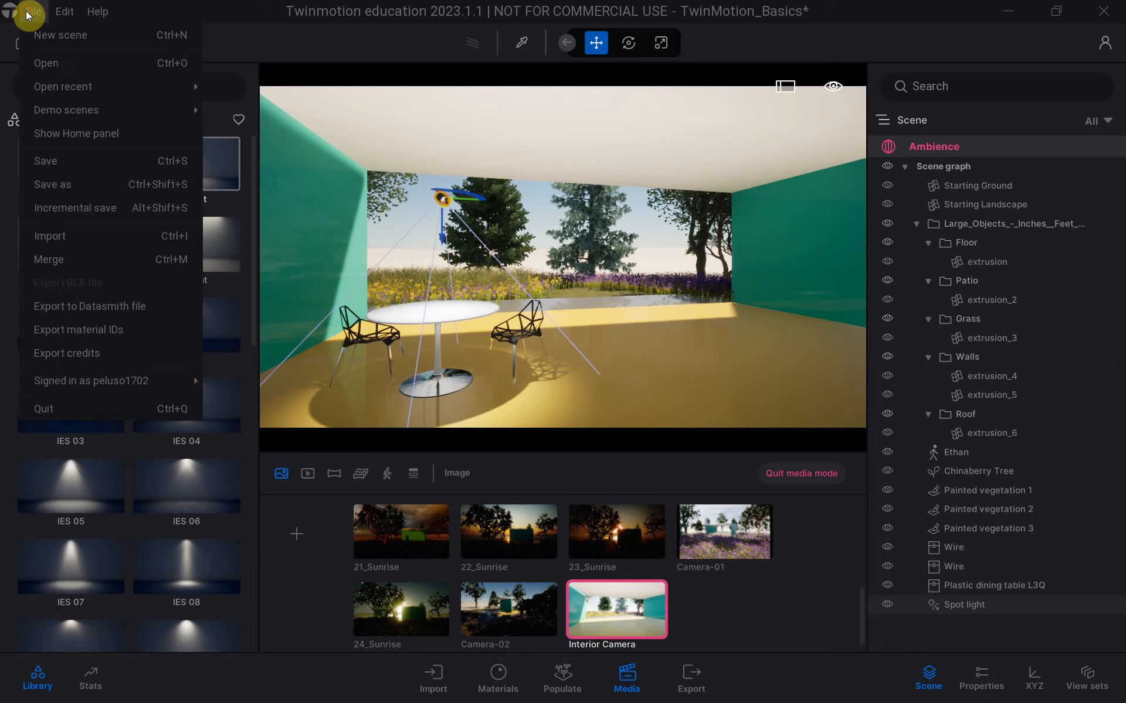
pyautogui.click(50, 235)
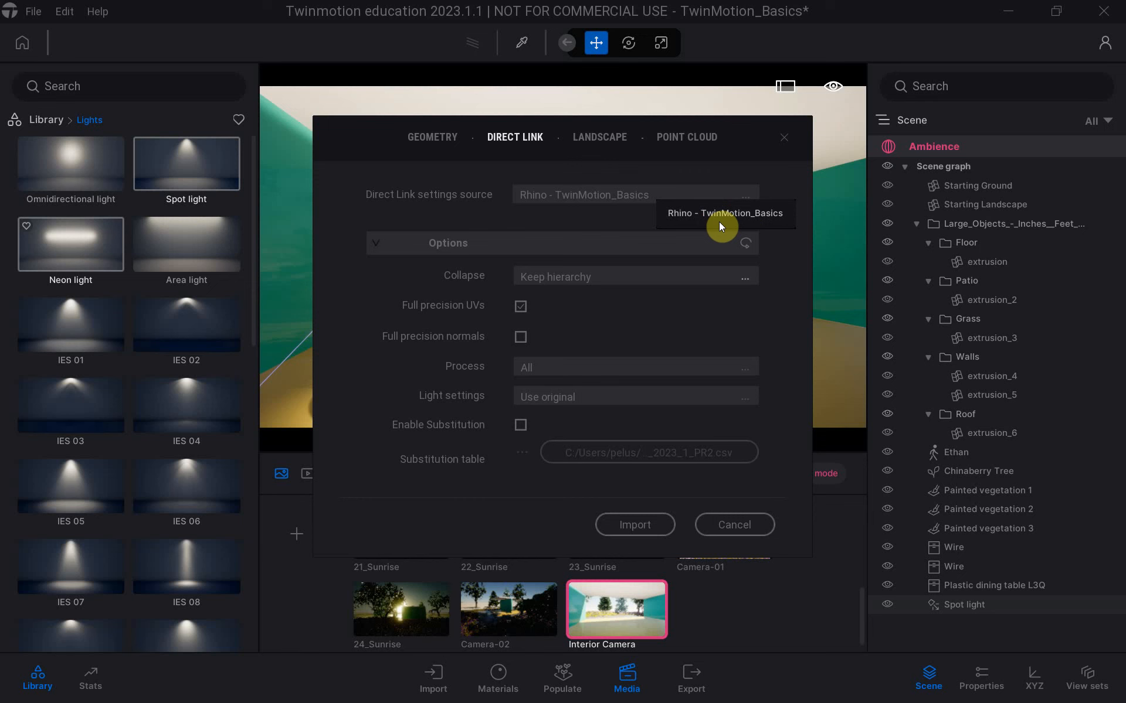
pyautogui.click(742, 533)
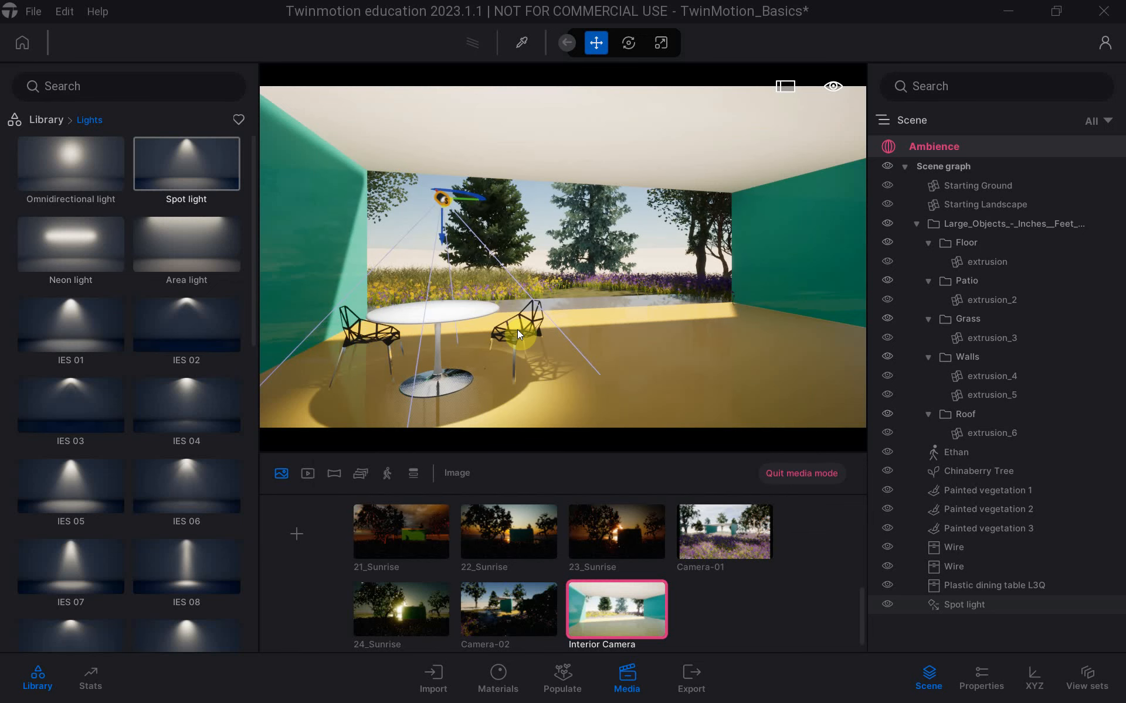
pyautogui.click(27, 12)
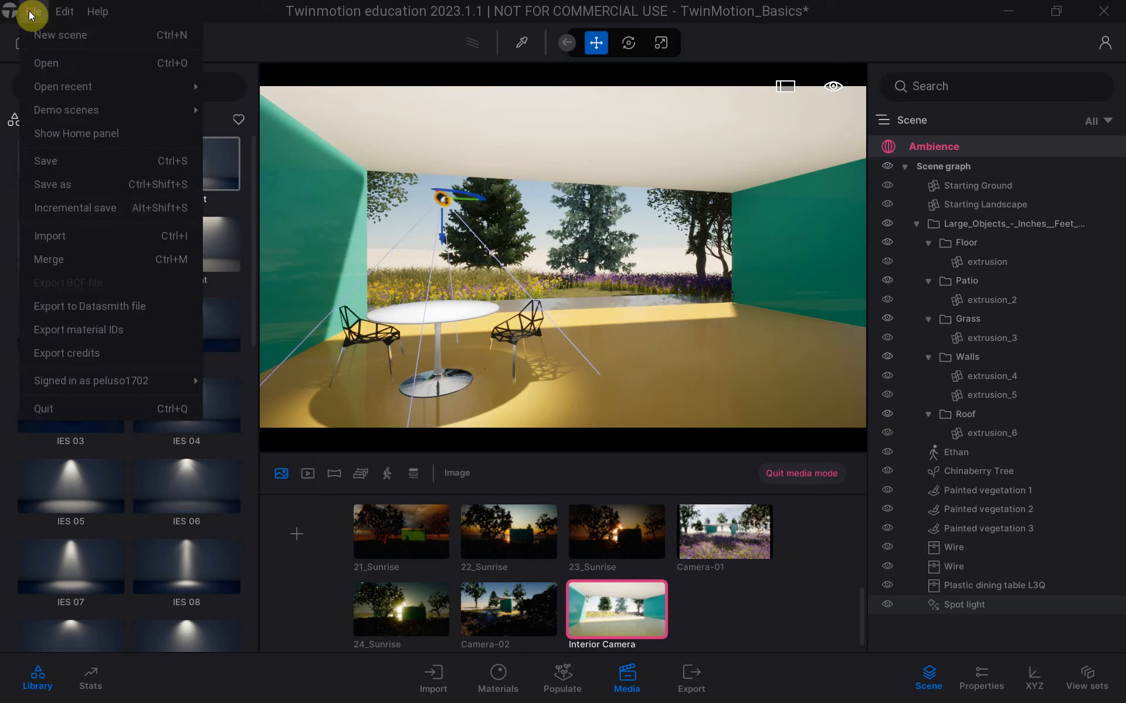
pyautogui.click(50, 228)
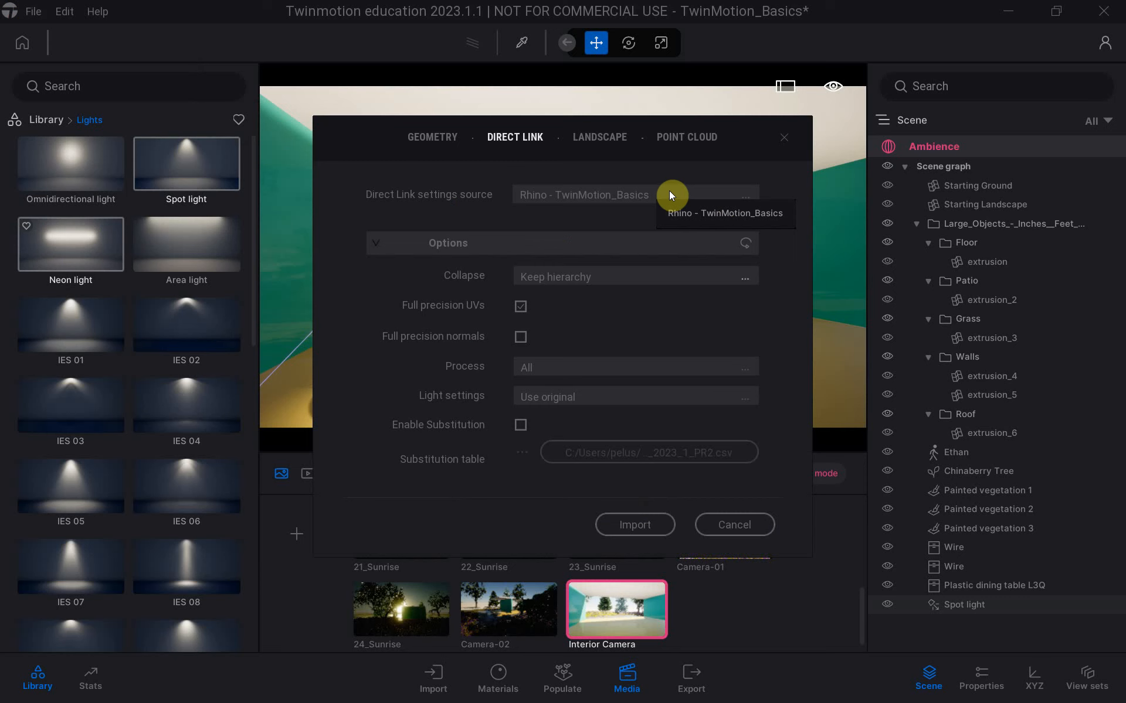
pyautogui.click(740, 528)
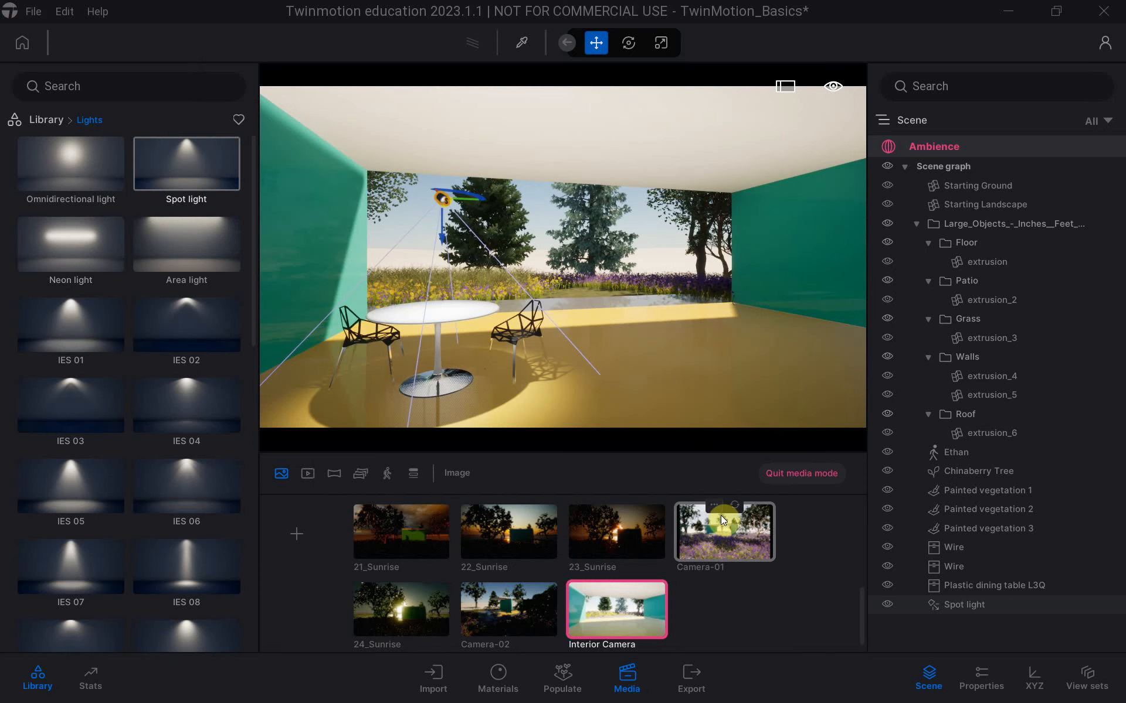
# Restart Rhino 7 from the desktop with the TwinMotion_Lighting.3dm file, dismissing the Enscape welcome window and the V-Ray notification.
pyautogui.hotkey('alt', 'Tab')
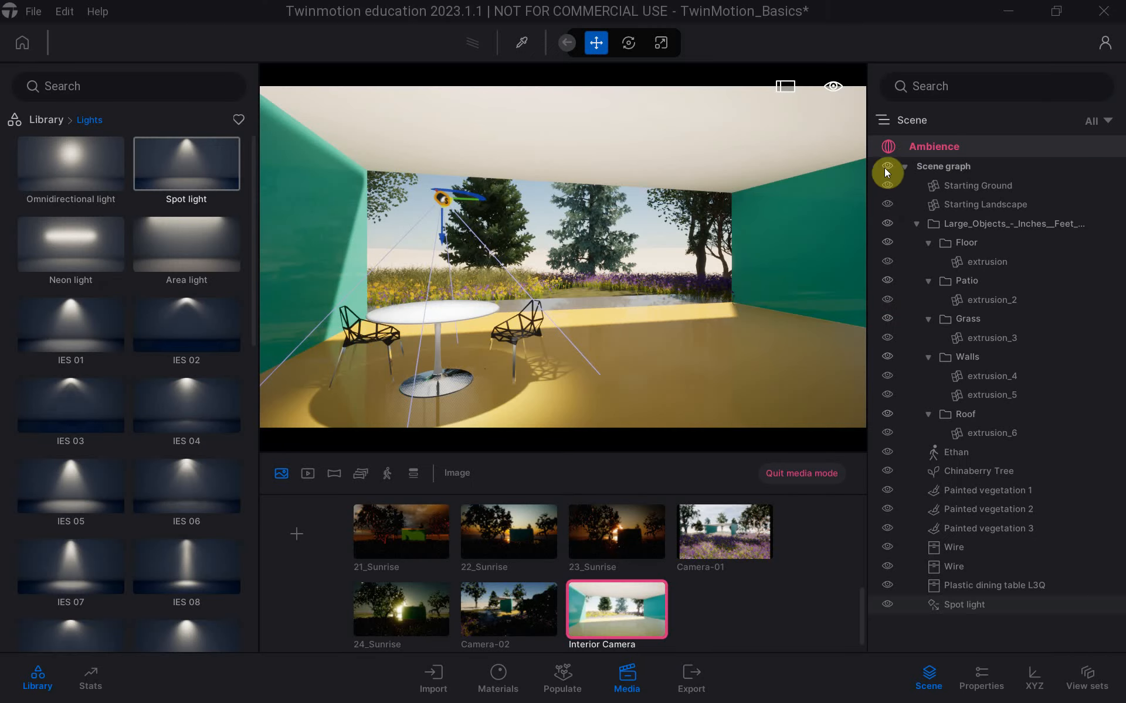
pyautogui.hotkey('alt', 'Tab')
pyautogui.press('super+d')
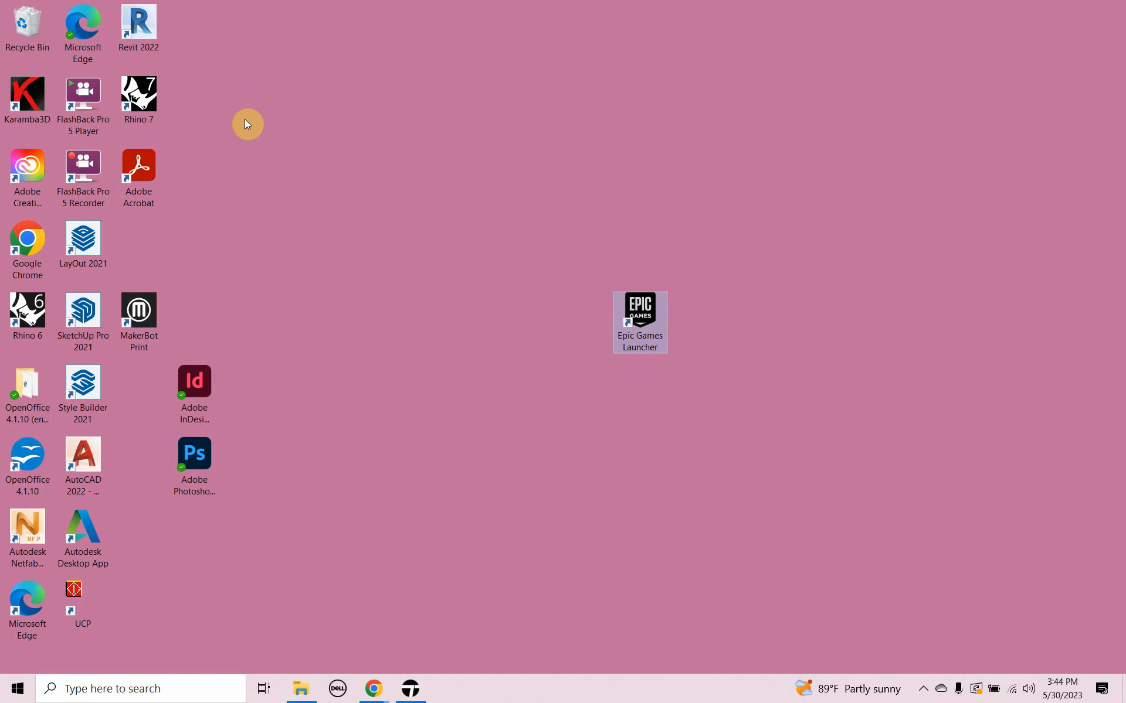
pyautogui.doubleClick(139, 95)
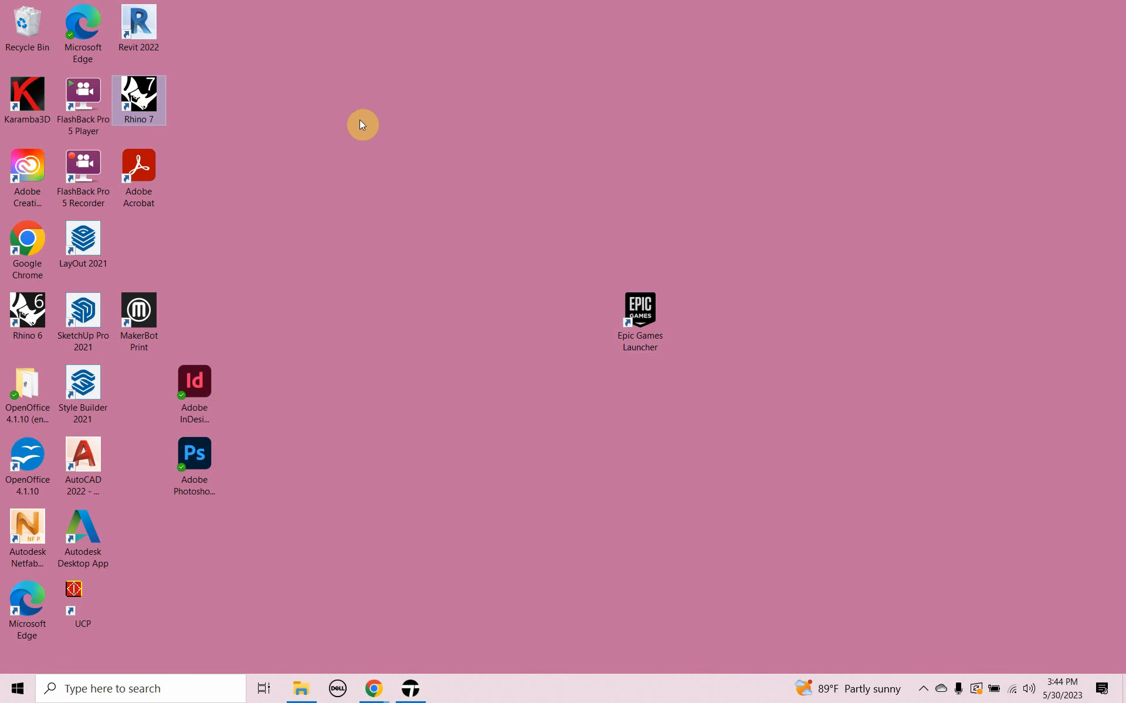
pyautogui.click(360, 120)
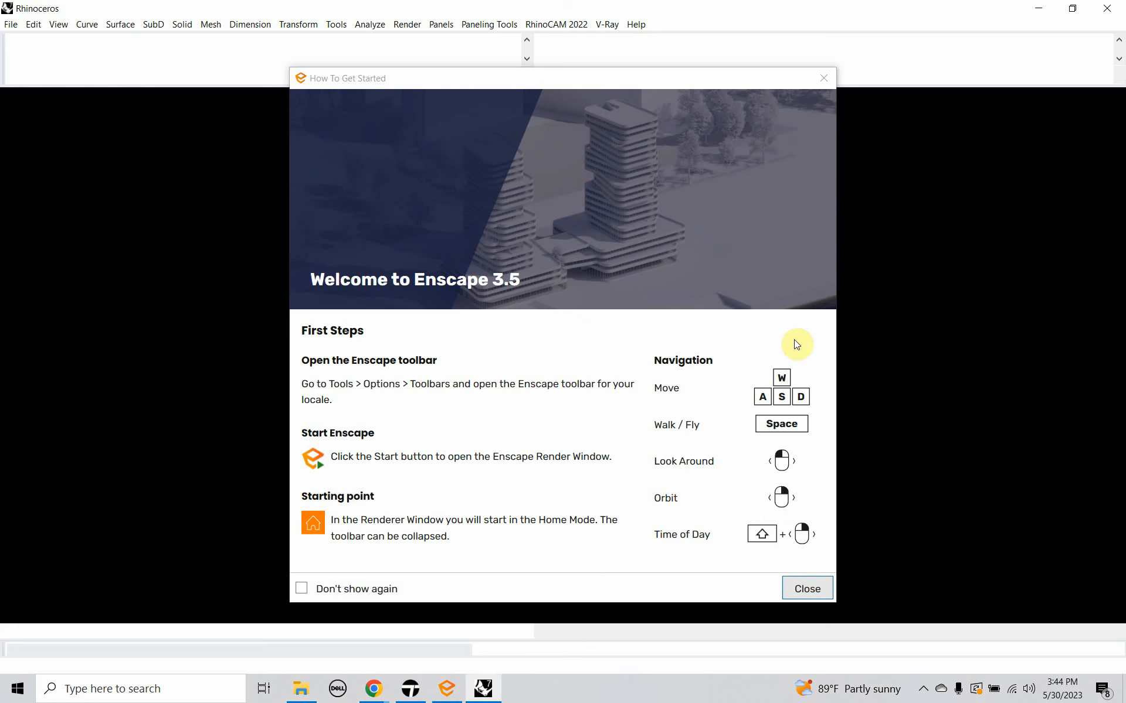
pyautogui.click(805, 586)
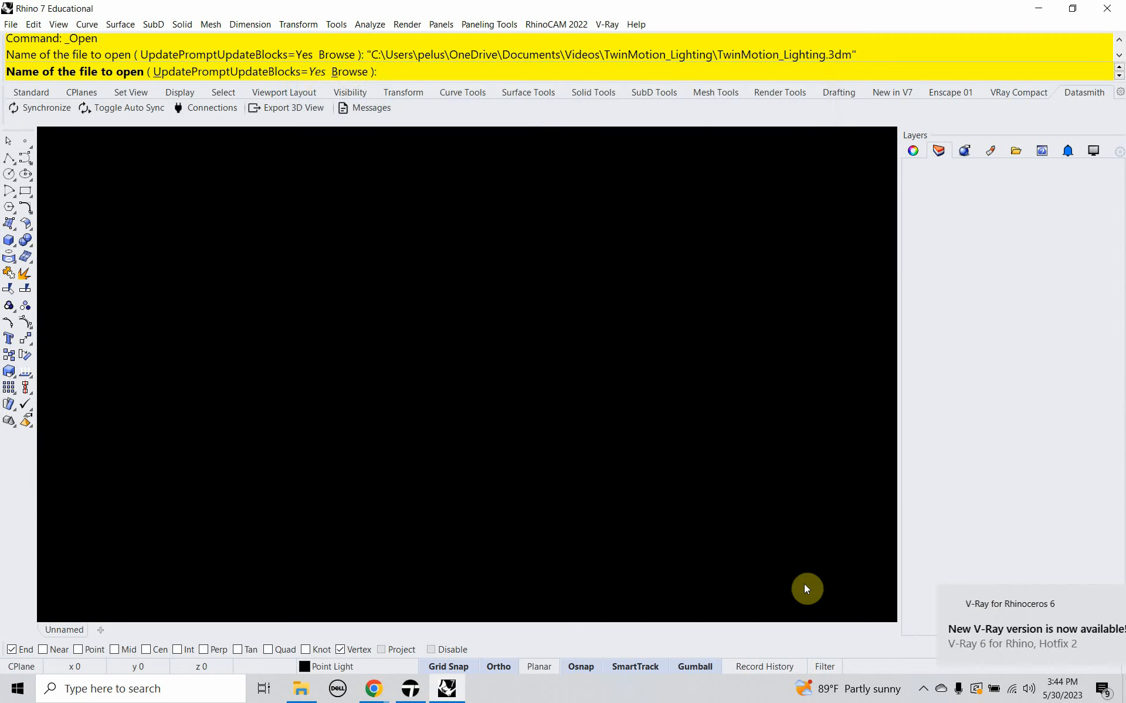
pyautogui.click(1085, 611)
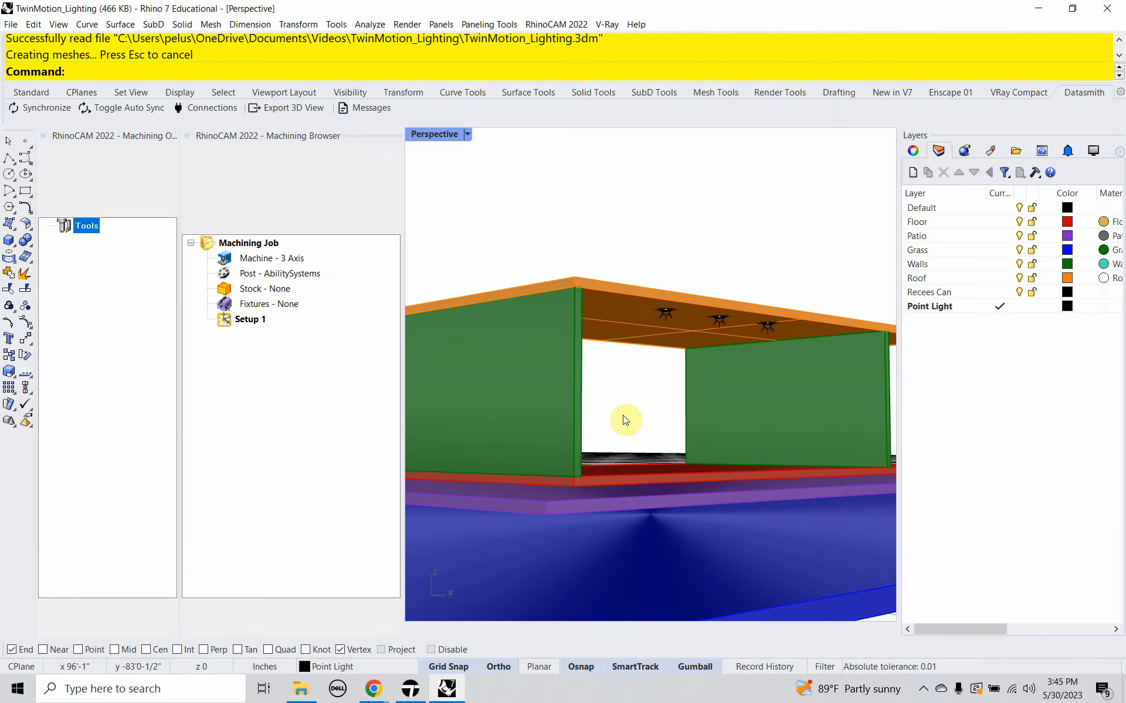
# Close the two RhinoCAM machining panels and synchronize the model to the TwinMotion_Lighting Datasmith scene.
pyautogui.click(186, 136)
pyautogui.click(43, 136)
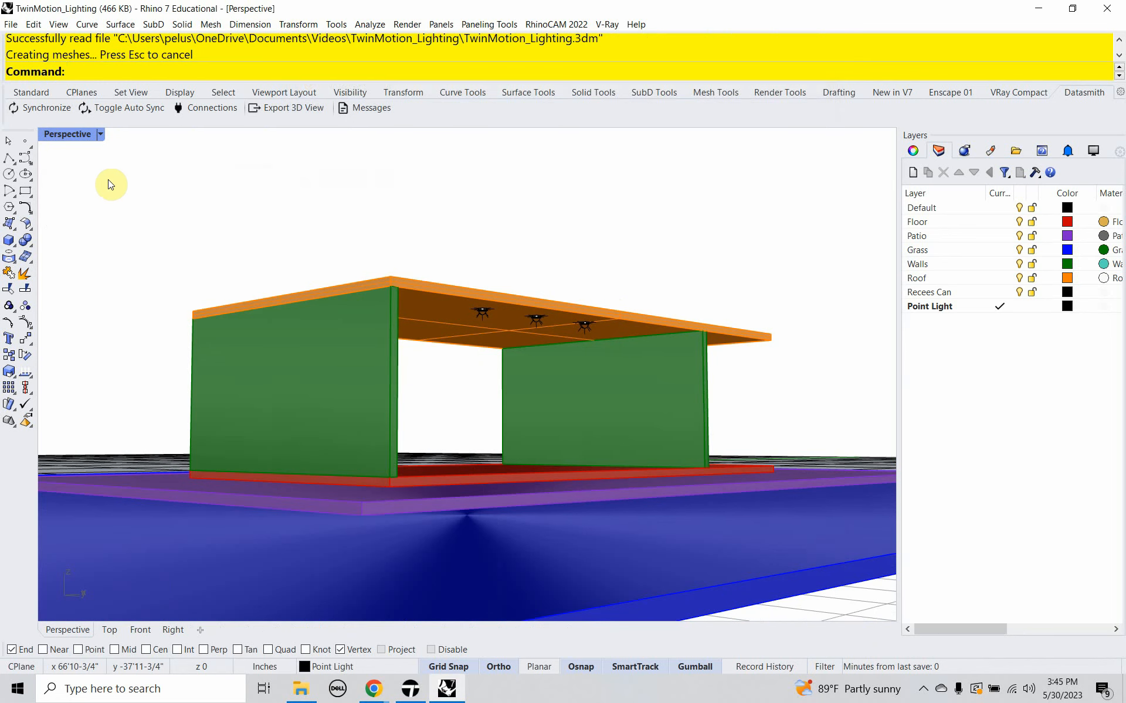
pyautogui.click(53, 108)
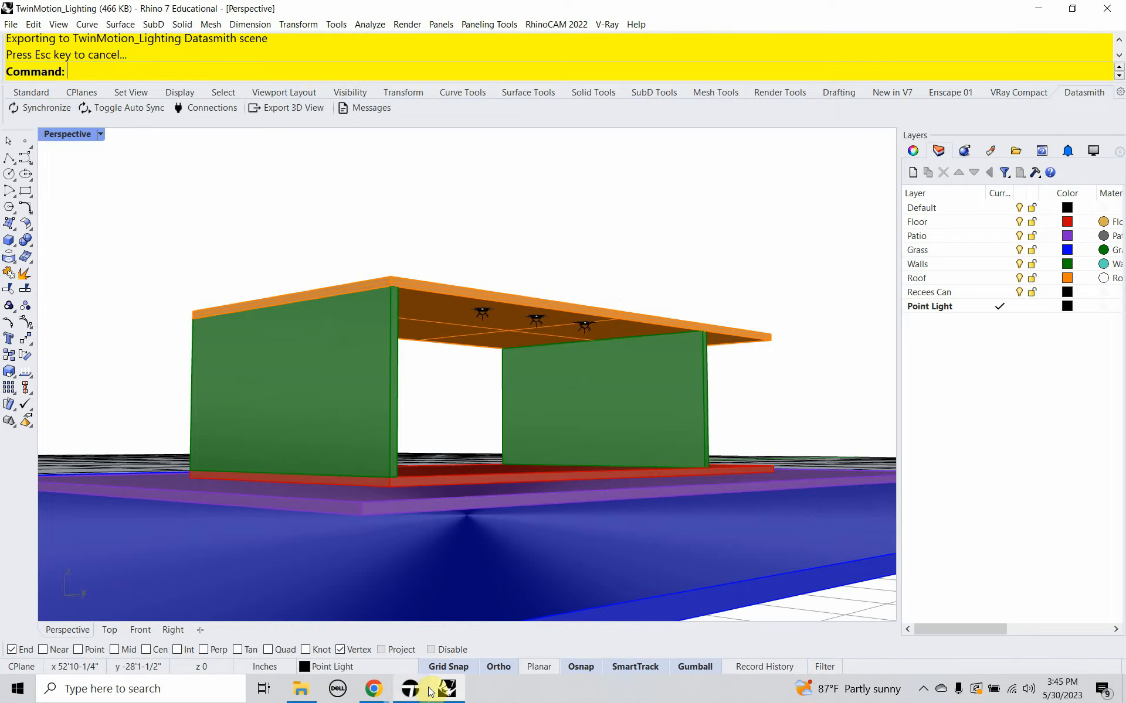
# Switch to Twinmotion, import the Rhino - TwinMotion_Lighting Direct Link source and inspect the three recessed cans in the ceiling.
pyautogui.click(410, 689)
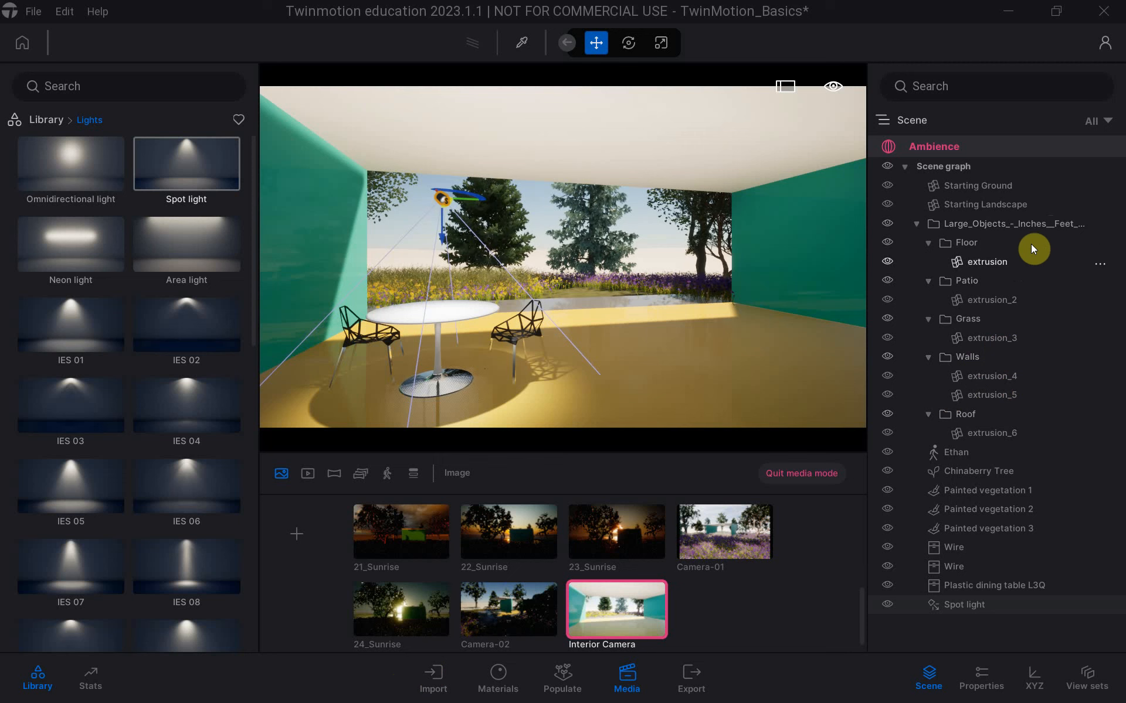
pyautogui.click(26, 11)
pyautogui.click(58, 234)
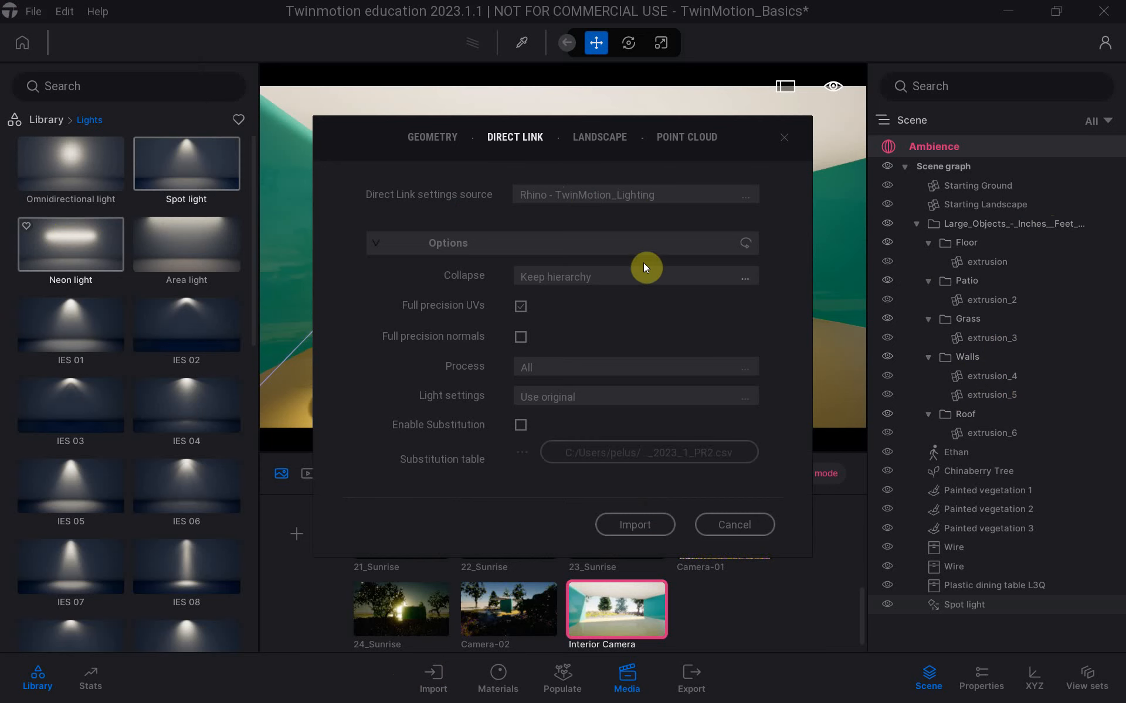
pyautogui.click(624, 529)
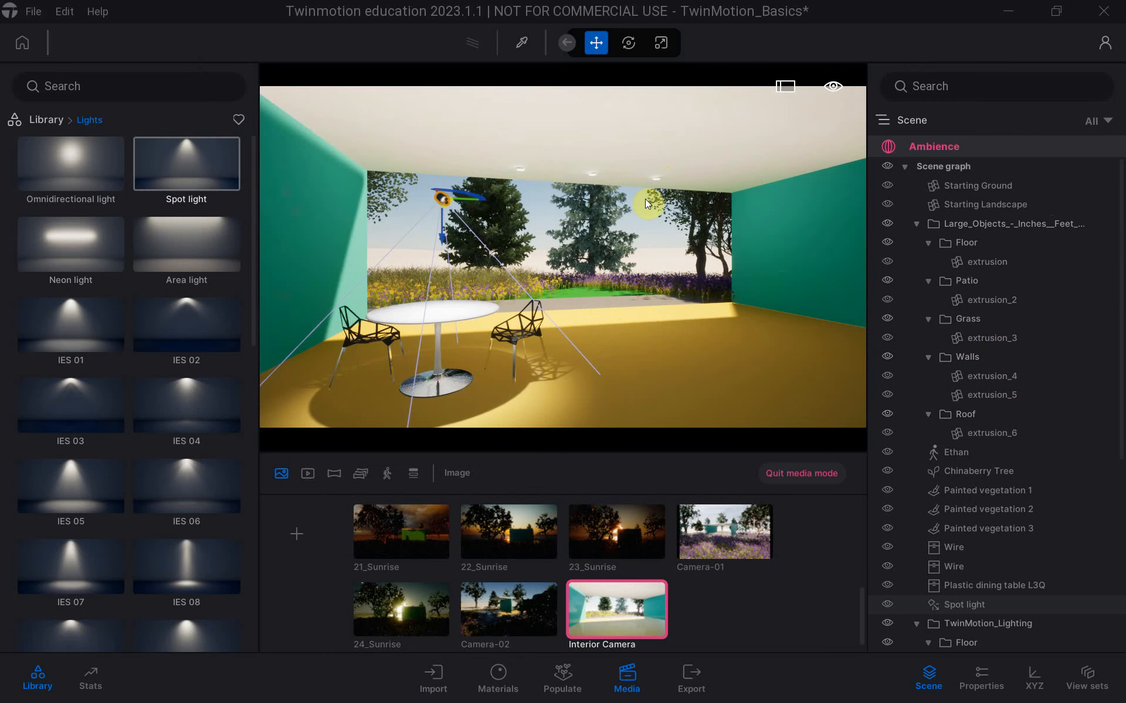
pyautogui.scroll(5, 655, 181)
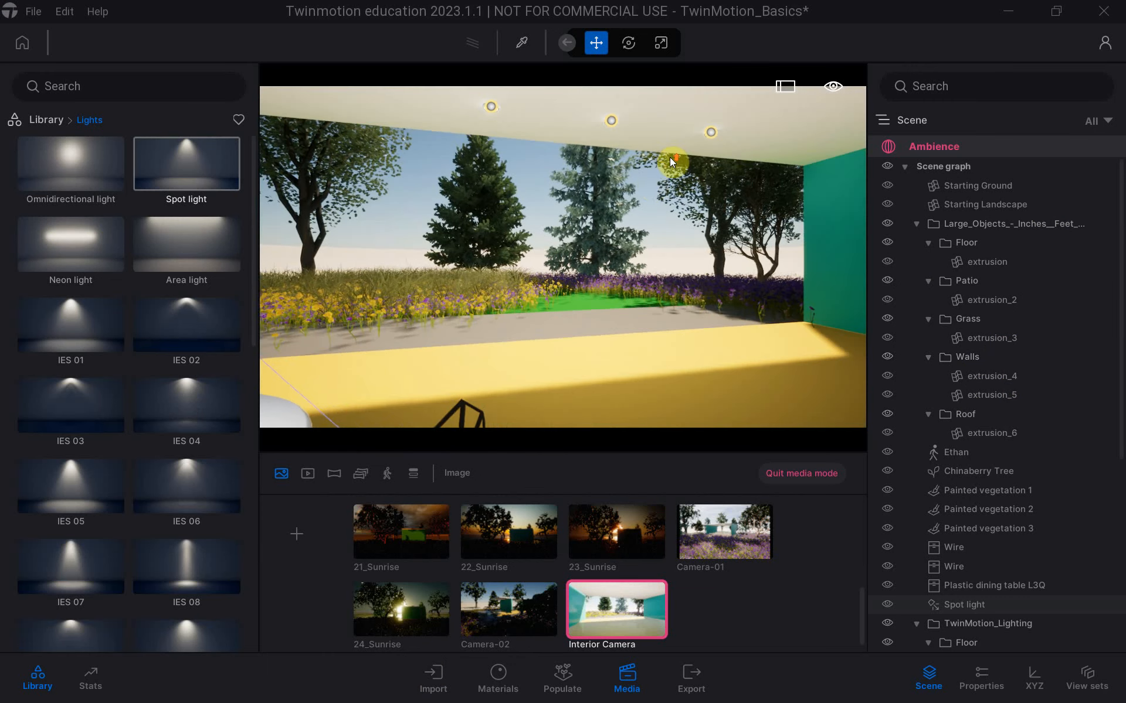
pyautogui.scroll(2, 670, 158)
pyautogui.moveTo(658, 176); pyautogui.dragTo(657, 276, button='middle')
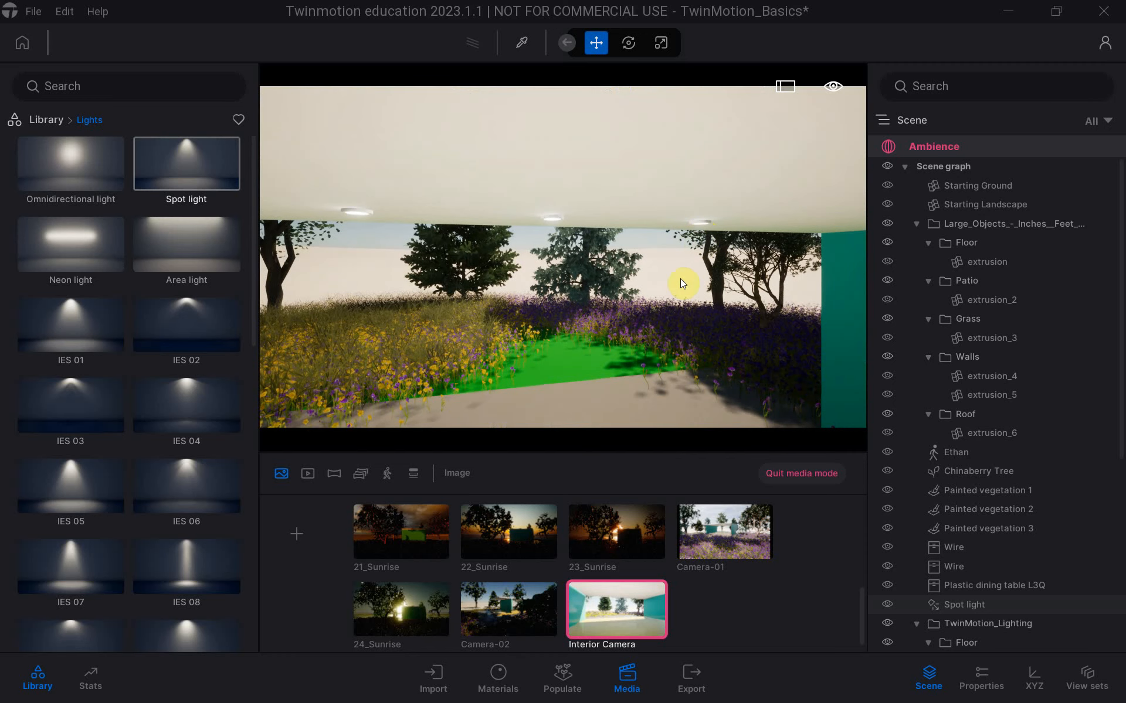
pyautogui.moveTo(670, 300)
pyautogui.mouseDown(button='middle')
pyautogui.moveTo(670, 222)
pyautogui.moveTo(670, 299)
pyautogui.moveTo(670, 275)
pyautogui.mouseUp(button='middle')
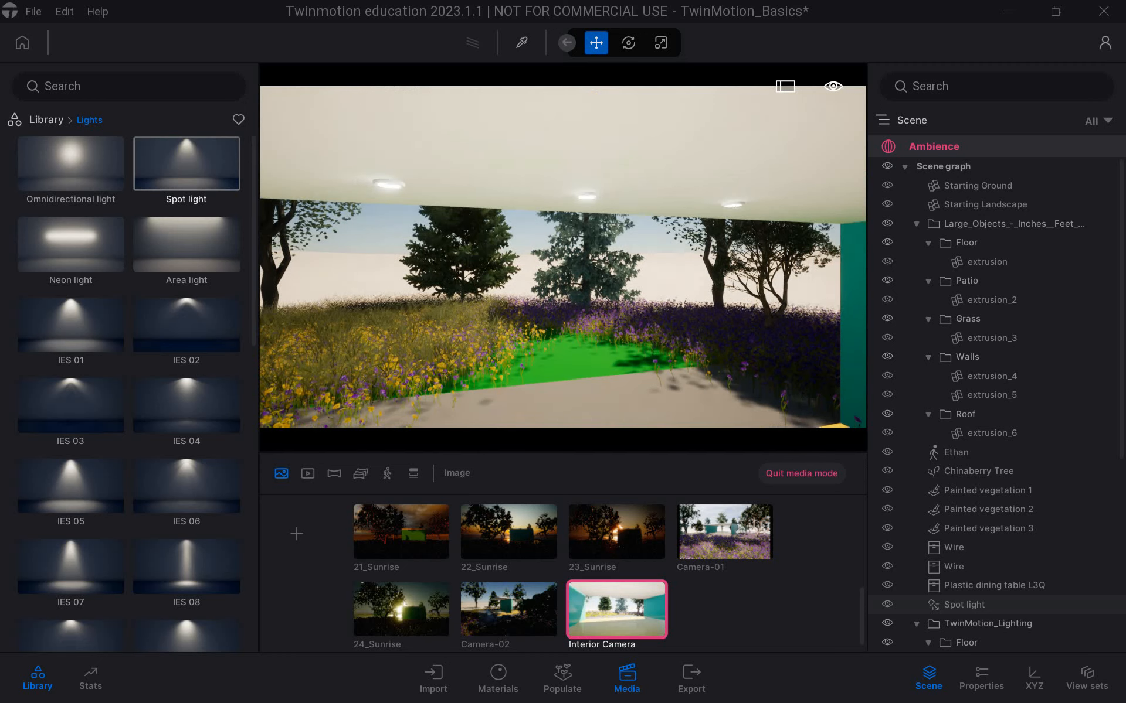
pyautogui.scroll(-4, 665, 301)
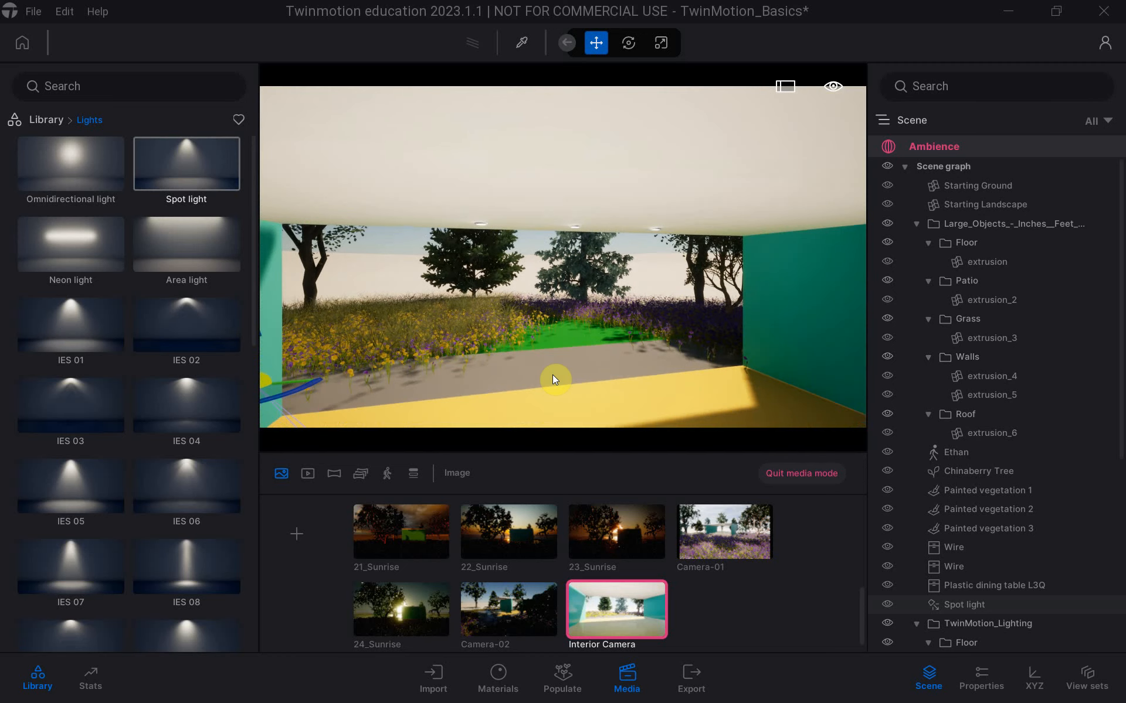
pyautogui.scroll(3, 553, 379)
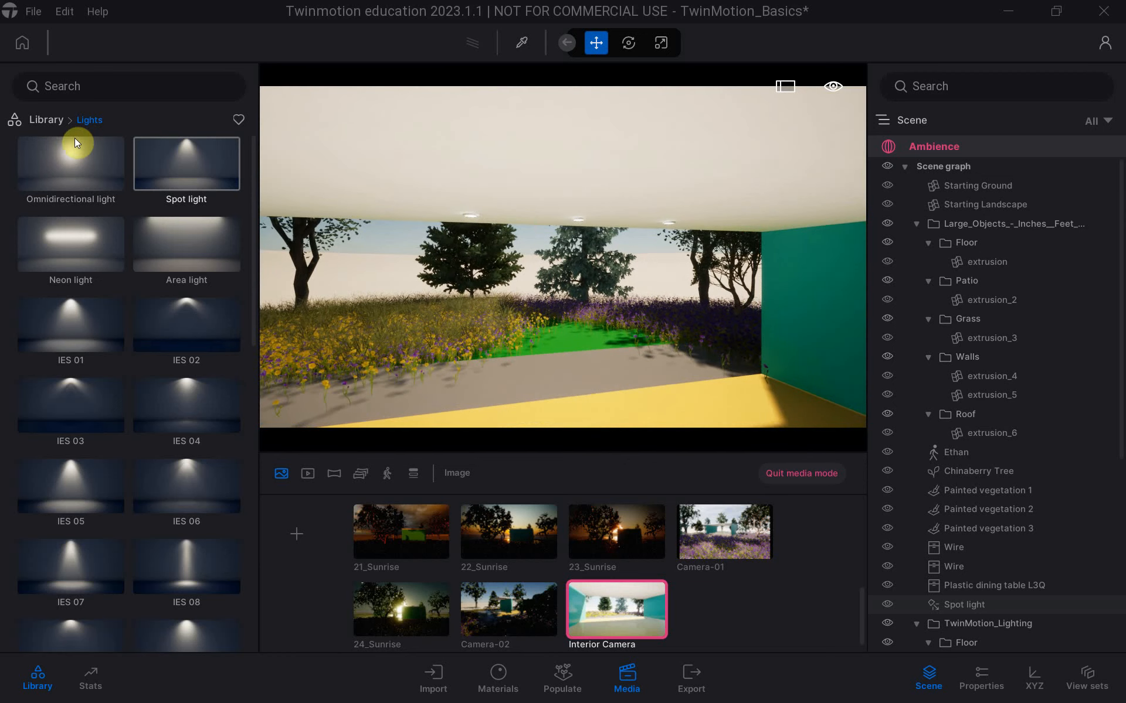
# Open the nature category of the ground materials in the asset library.
pyautogui.click(52, 119)
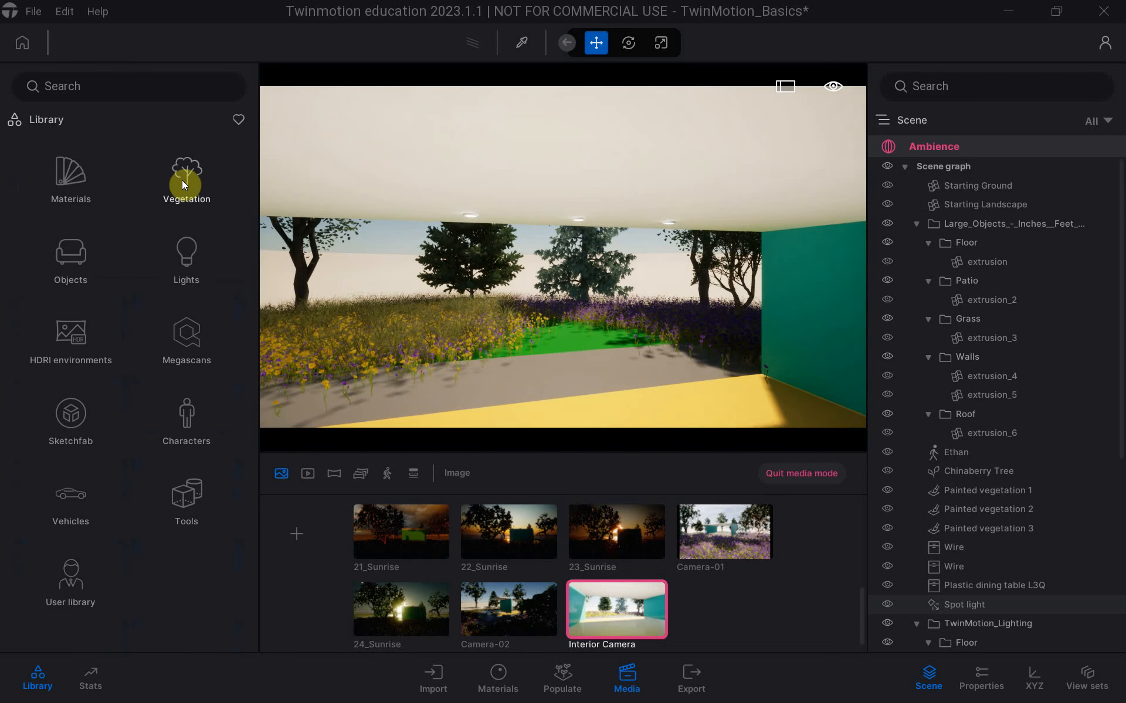
pyautogui.click(206, 188)
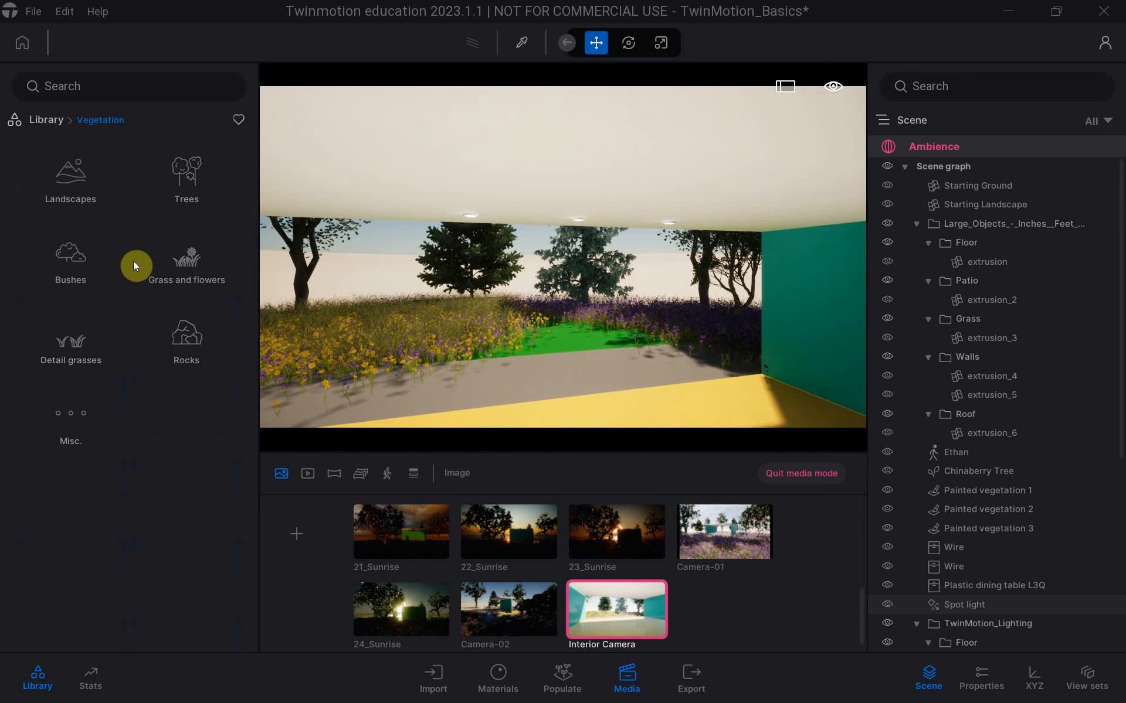
pyautogui.click(52, 120)
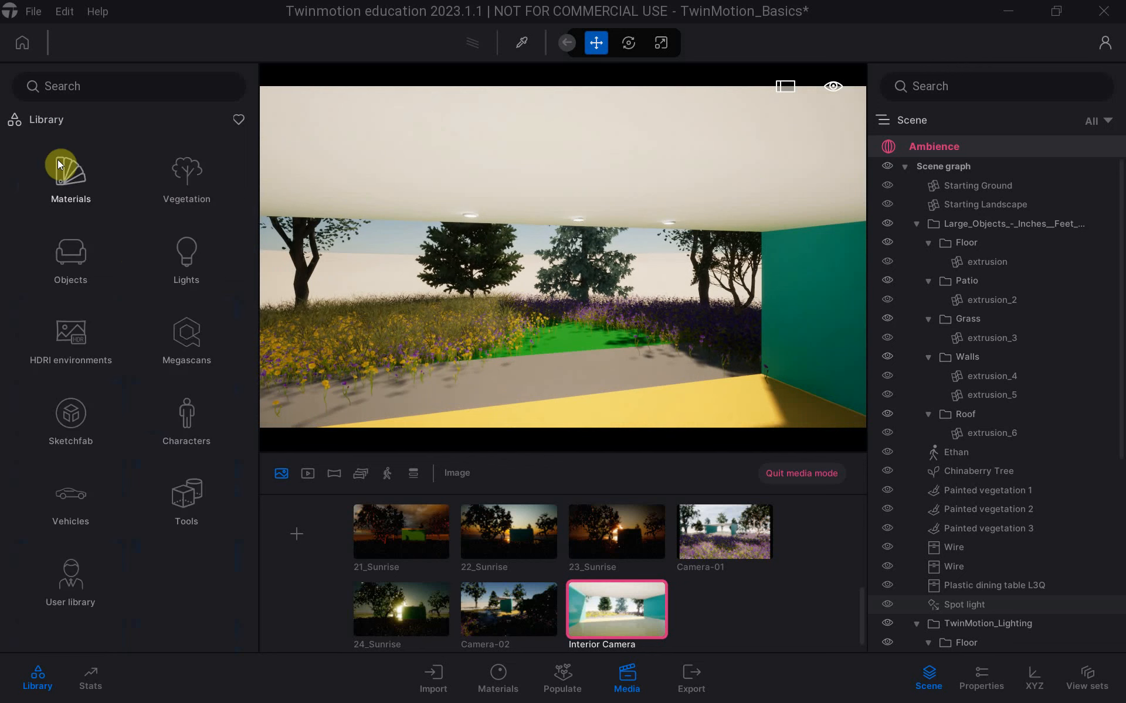
pyautogui.click(61, 187)
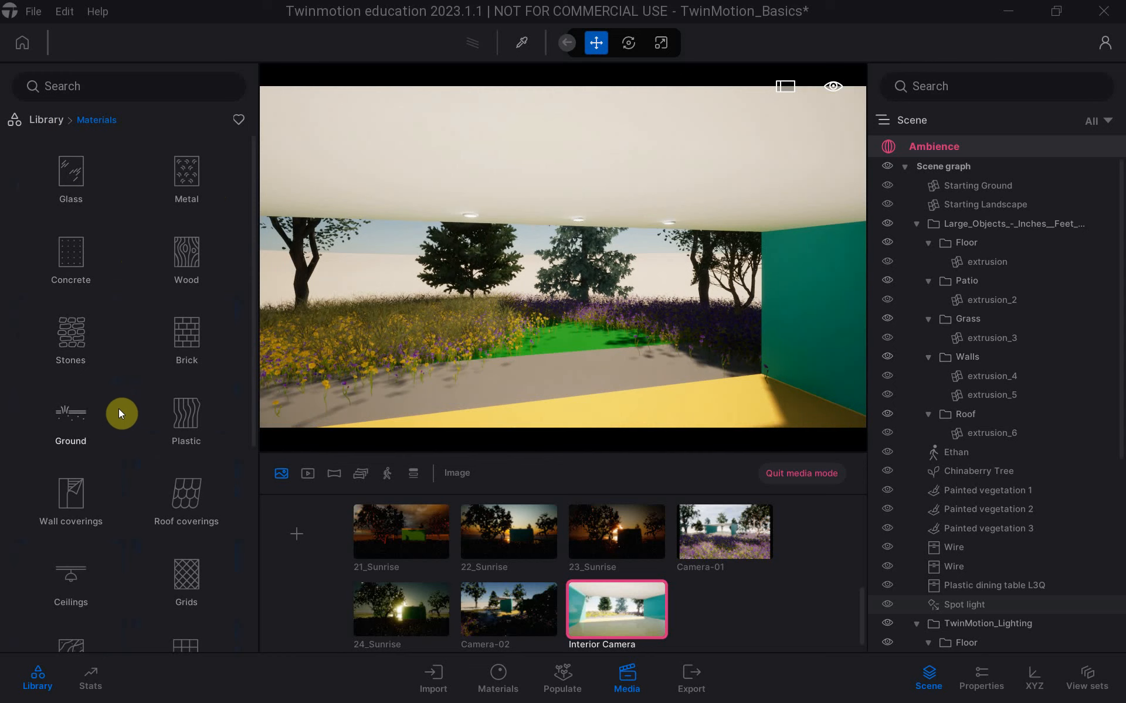
pyautogui.scroll(-3, 118, 411)
pyautogui.scroll(-3, 119, 417)
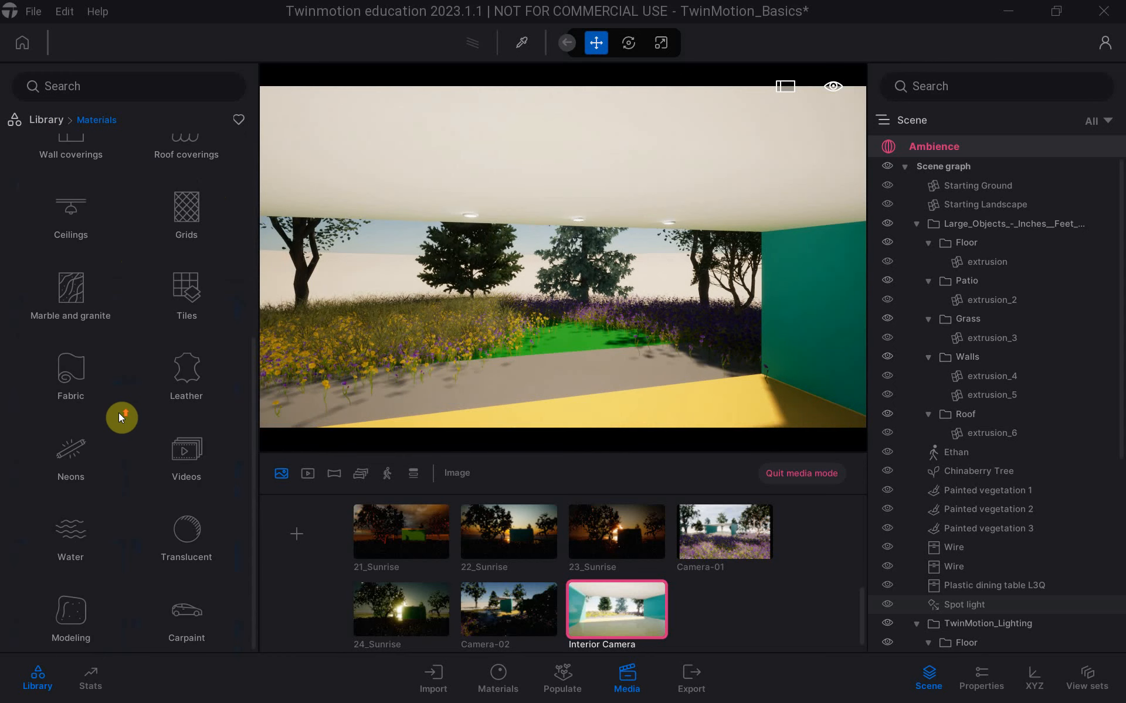
pyautogui.scroll(3, 118, 413)
pyautogui.click(58, 261)
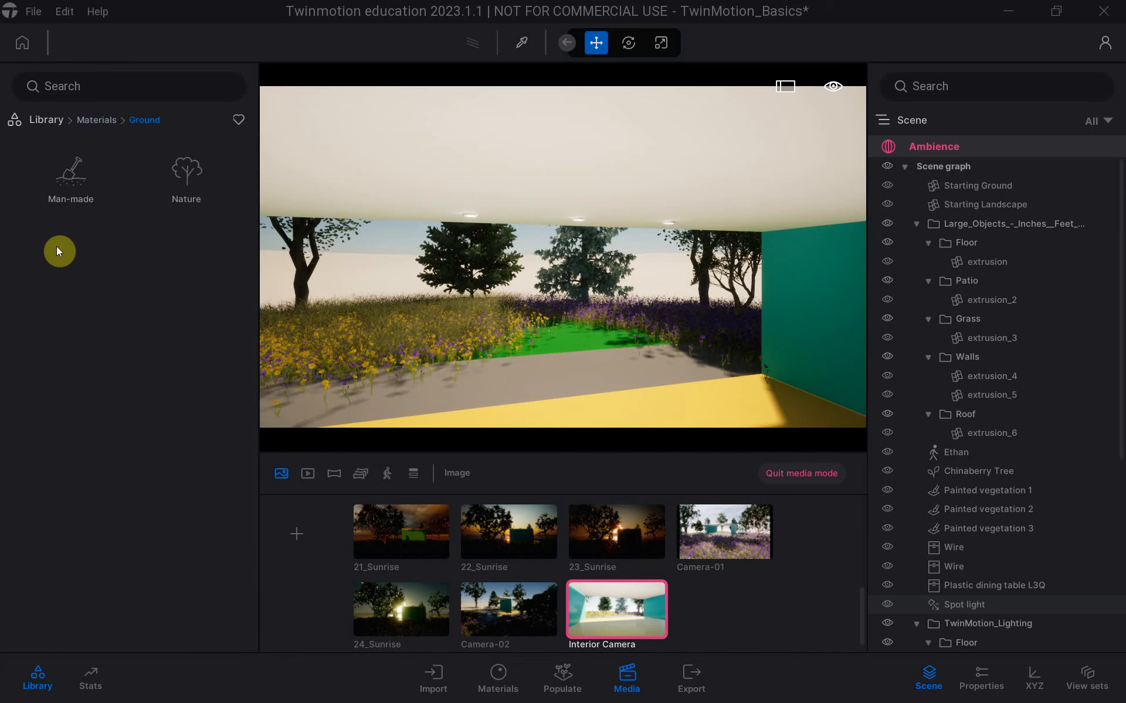
pyautogui.click(178, 178)
# Apply the Grass 5 material to the plain green ground surface beyond the patio.
pyautogui.click(70, 325)
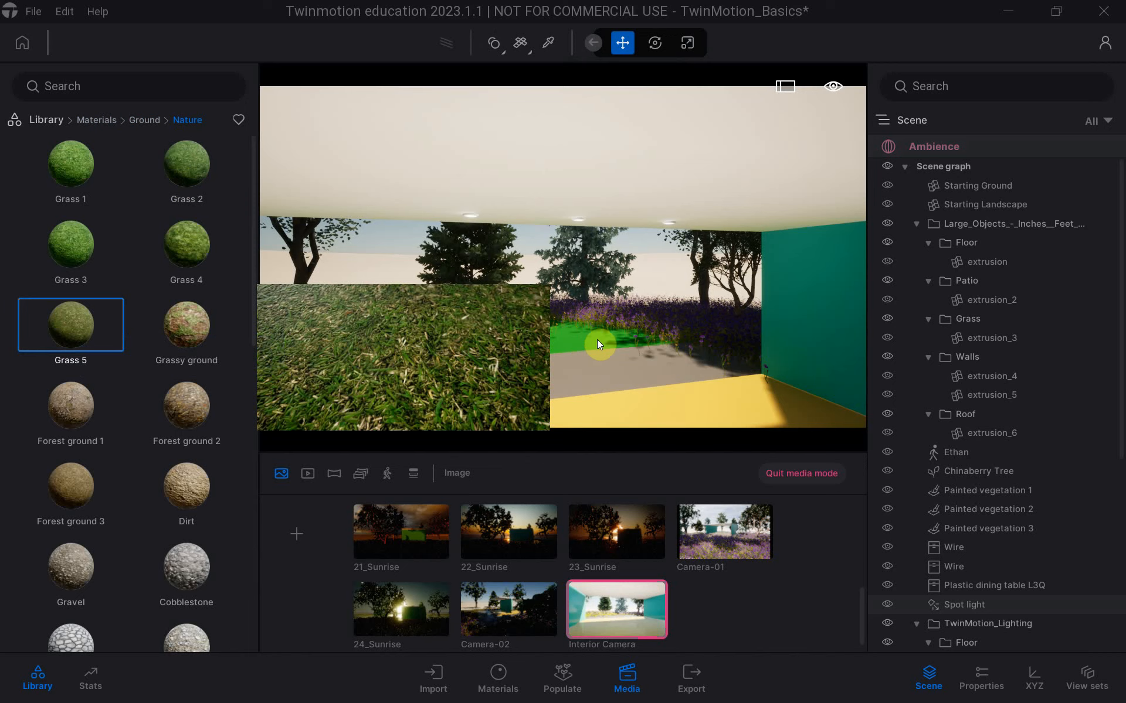
pyautogui.keyDown('shift'); pyautogui.moveTo(666, 367); pyautogui.dragTo(645, 422, button='middle'); pyautogui.keyUp('shift')
pyautogui.moveTo(666, 370); pyautogui.dragTo(653, 335, button='right')
pyautogui.scroll(-3, 652, 335)
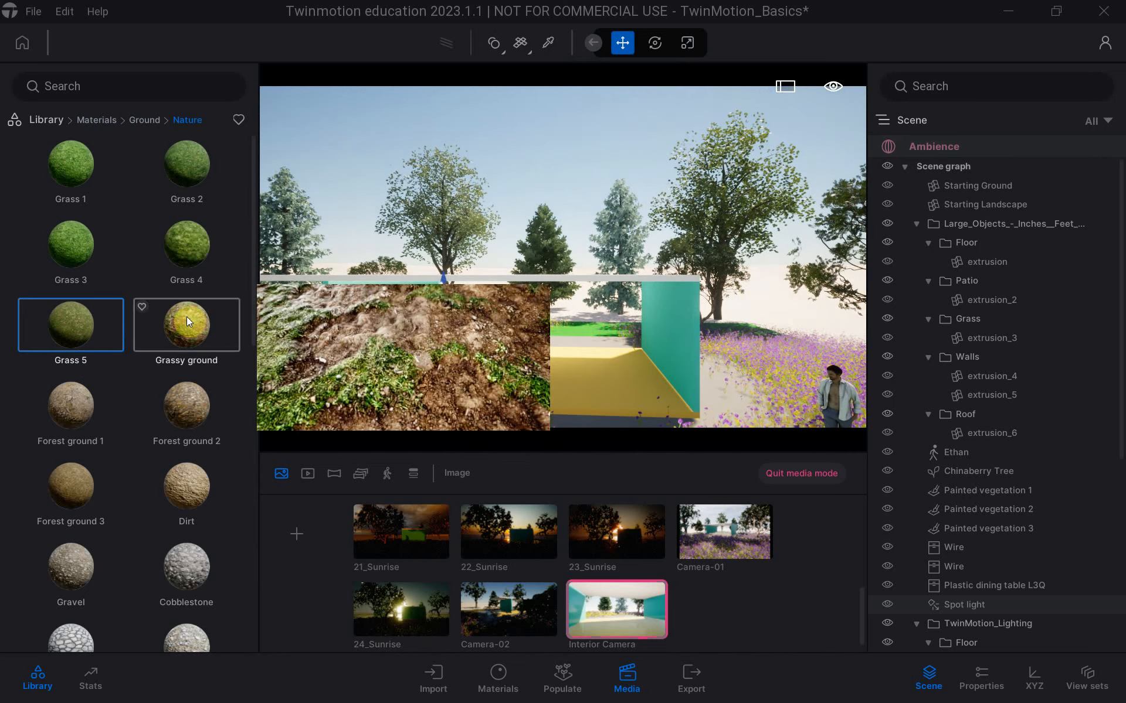
pyautogui.click(61, 321)
pyautogui.moveTo(62, 321); pyautogui.dragTo(561, 337)
# Inspect the Grass 5 ground surface among the flowers, up close and from the patio edge.
pyautogui.scroll(5, 561, 337)
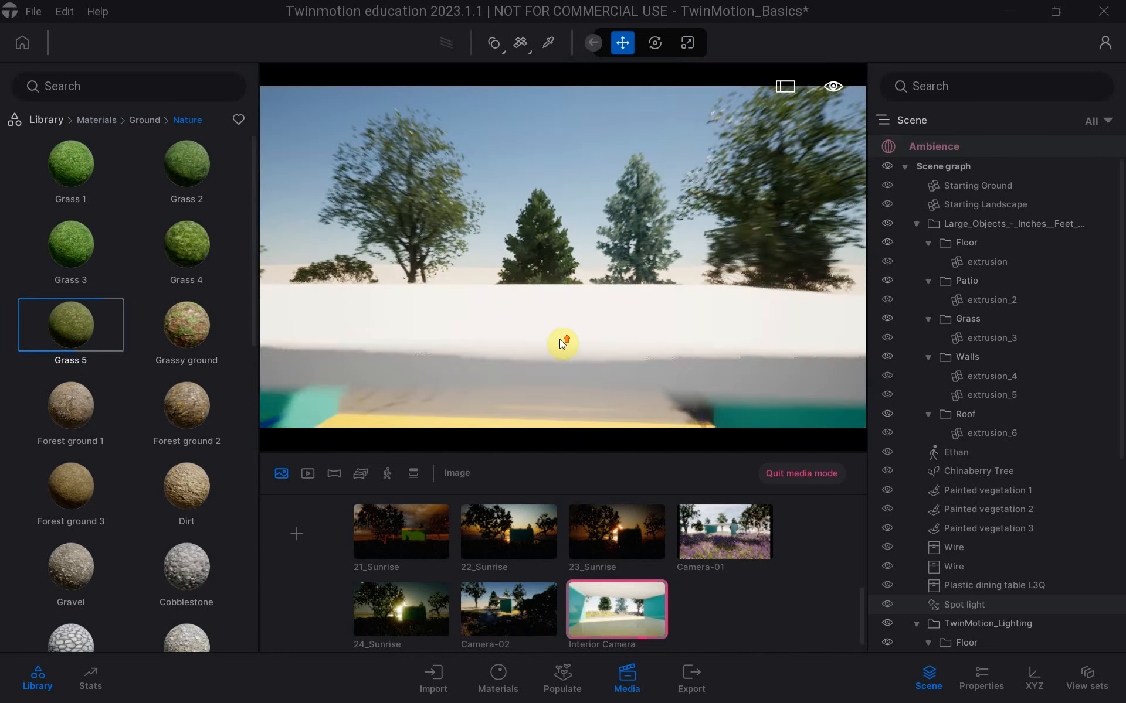
pyautogui.moveTo(559, 339); pyautogui.dragTo(557, 351, button='right')
pyautogui.scroll(-5, 557, 351)
pyautogui.moveTo(557, 351); pyautogui.dragTo(525, 420, button='middle')
pyautogui.scroll(10, 578, 383)
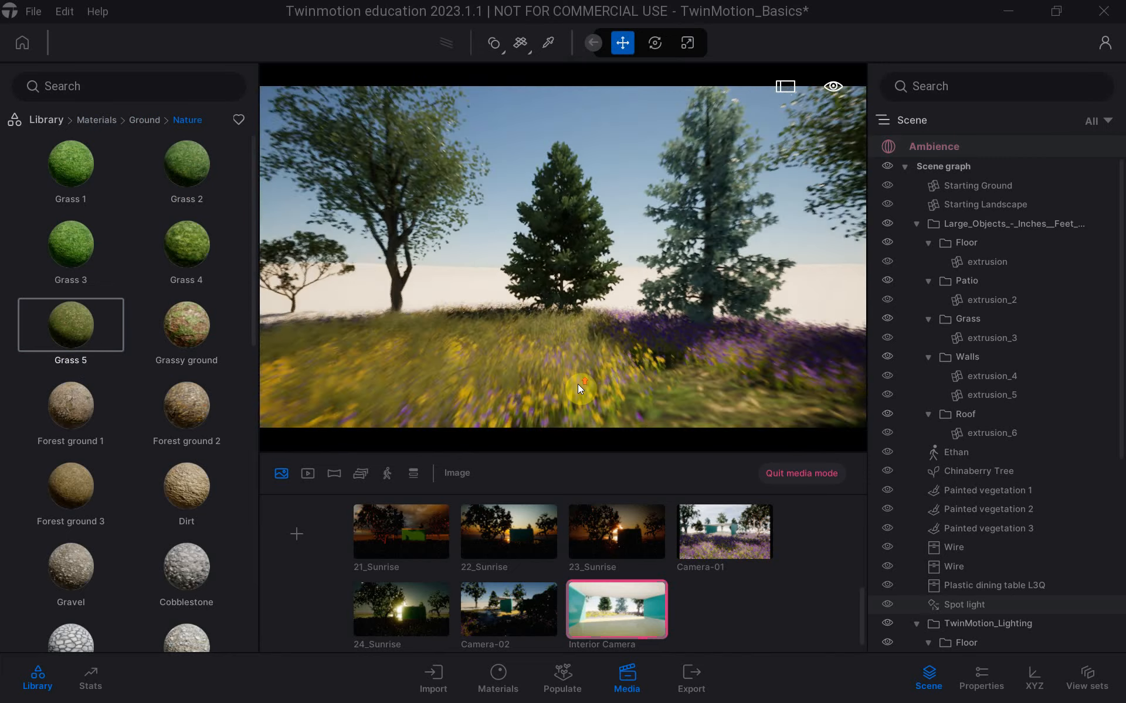
pyautogui.scroll(-3, 578, 385)
pyautogui.scroll(2, 578, 385)
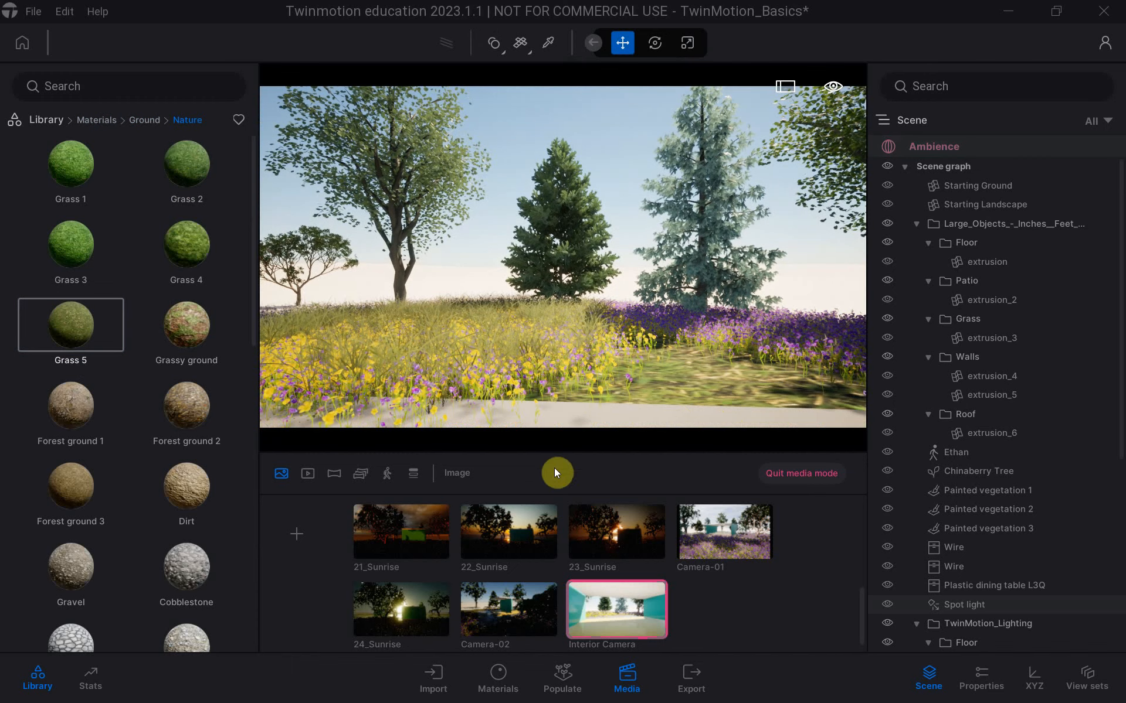
# Reduce the UV scale of the Grass 5 material to 0.28 and return to the Interior Camera view.
pyautogui.click(499, 683)
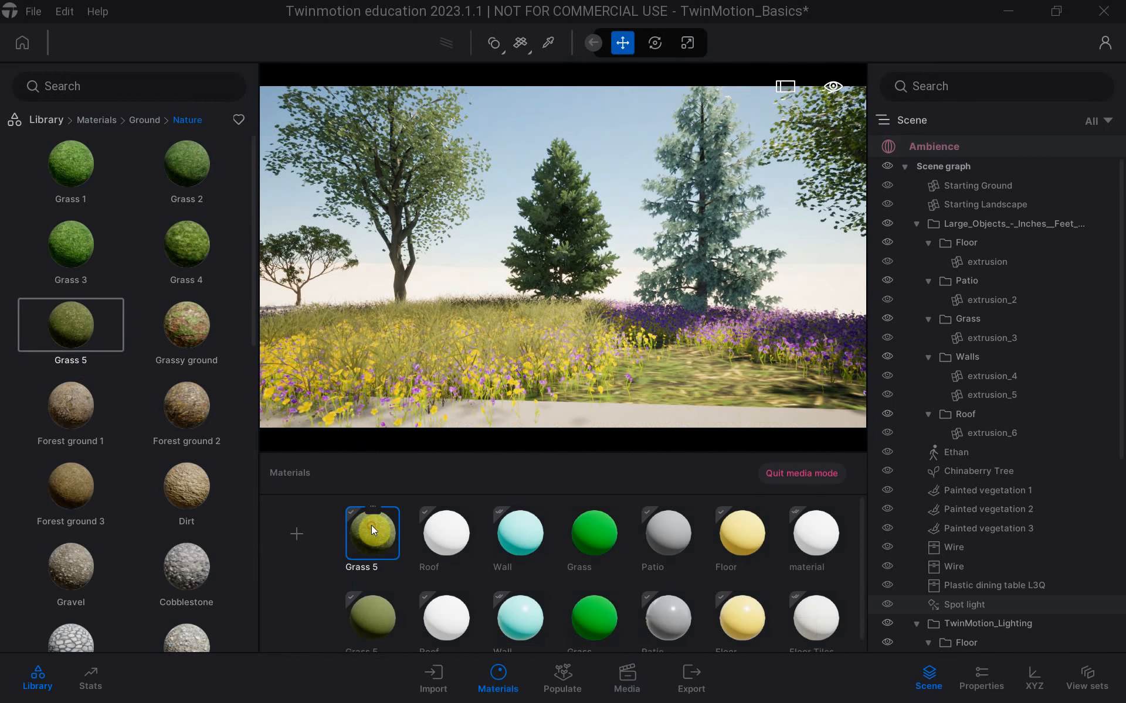
pyautogui.click(977, 678)
pyautogui.scroll(-5, 961, 505)
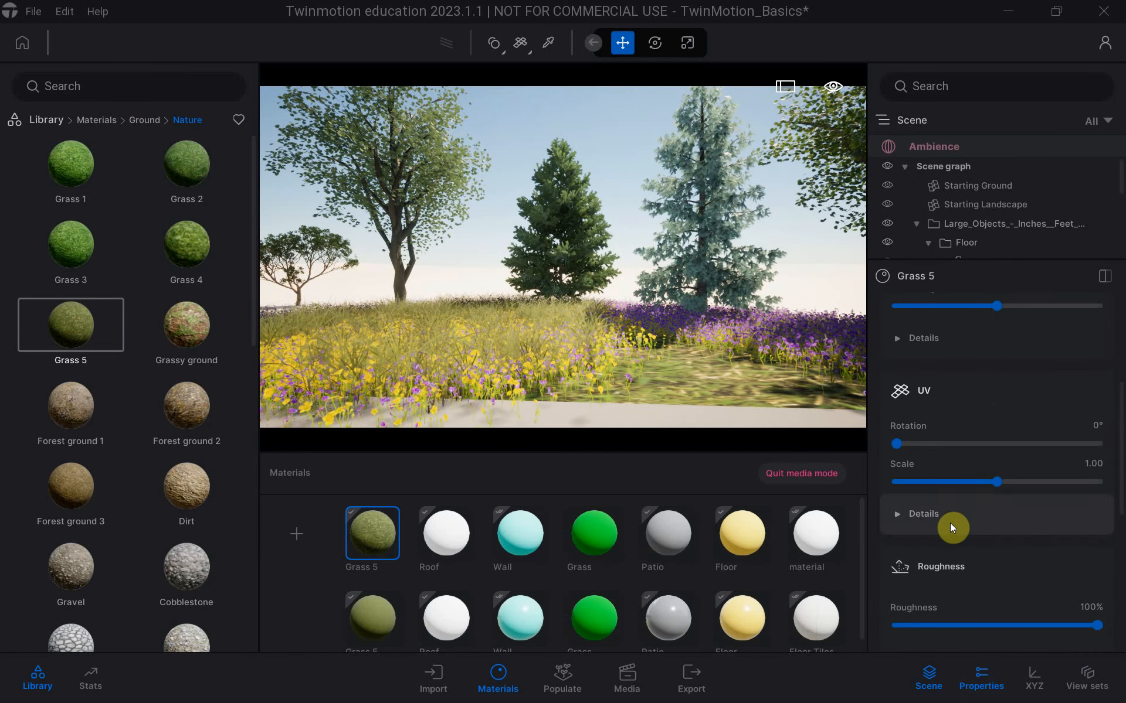
pyautogui.moveTo(998, 484); pyautogui.dragTo(916, 467)
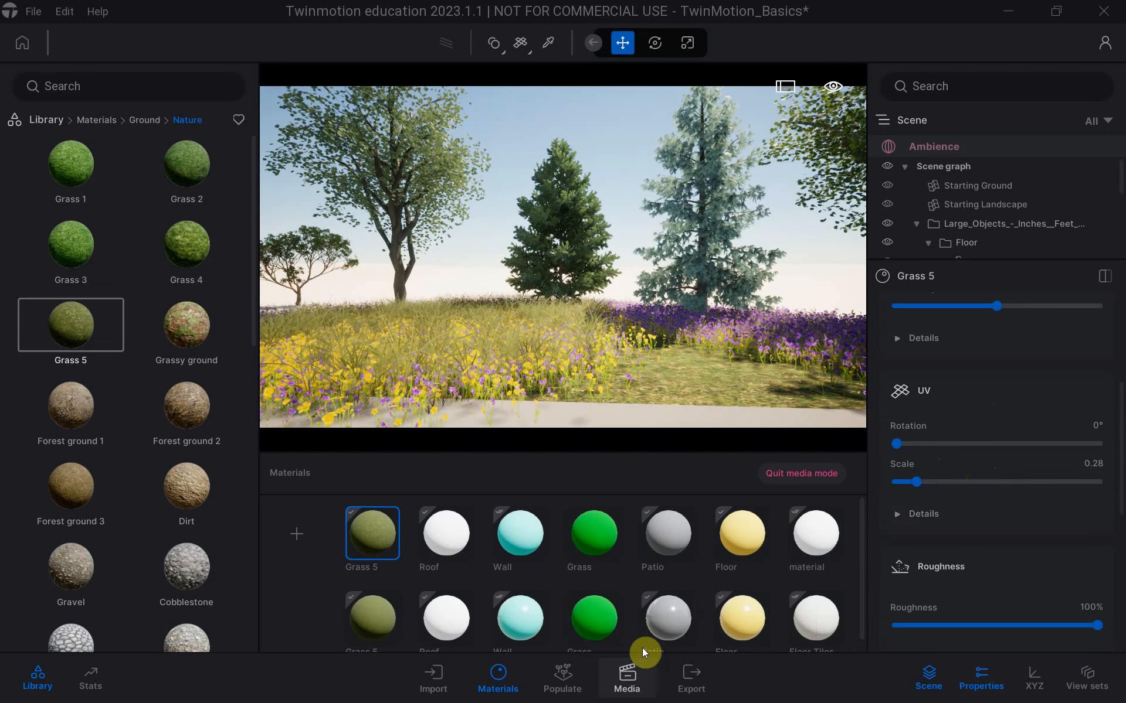
pyautogui.click(626, 677)
pyautogui.click(609, 626)
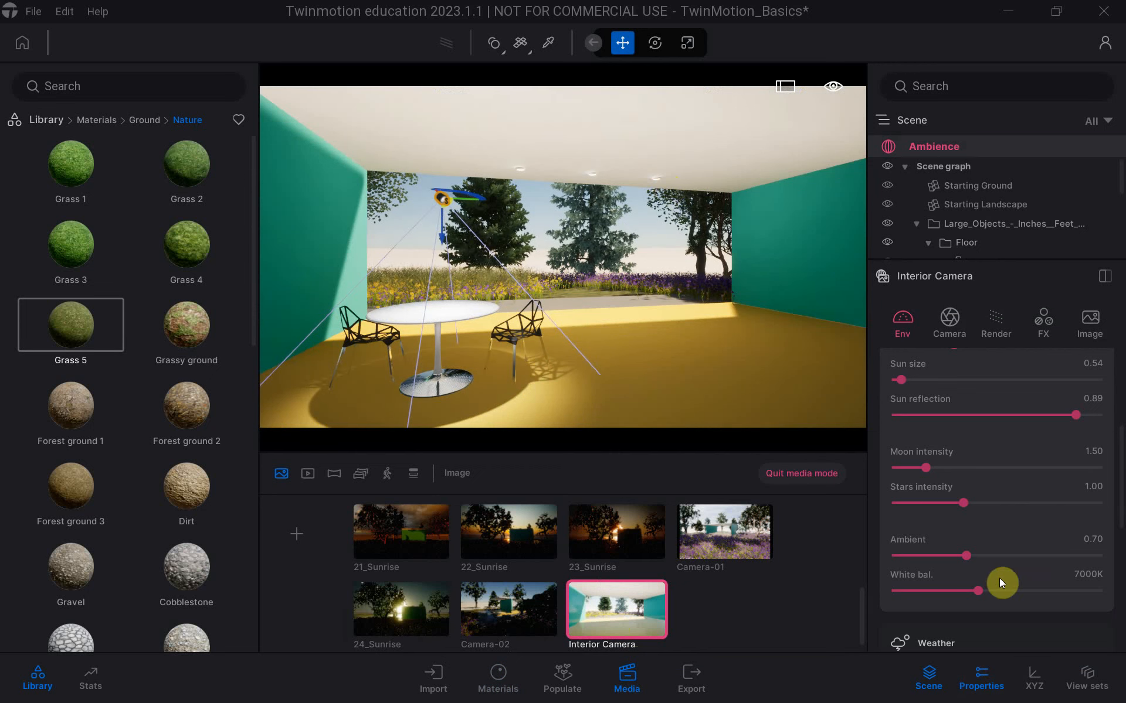
# Delete the old Large_Objects container from the scene graph and move the TwinMotion_Lighting container directly below Starting Landscape.
pyautogui.click(987, 689)
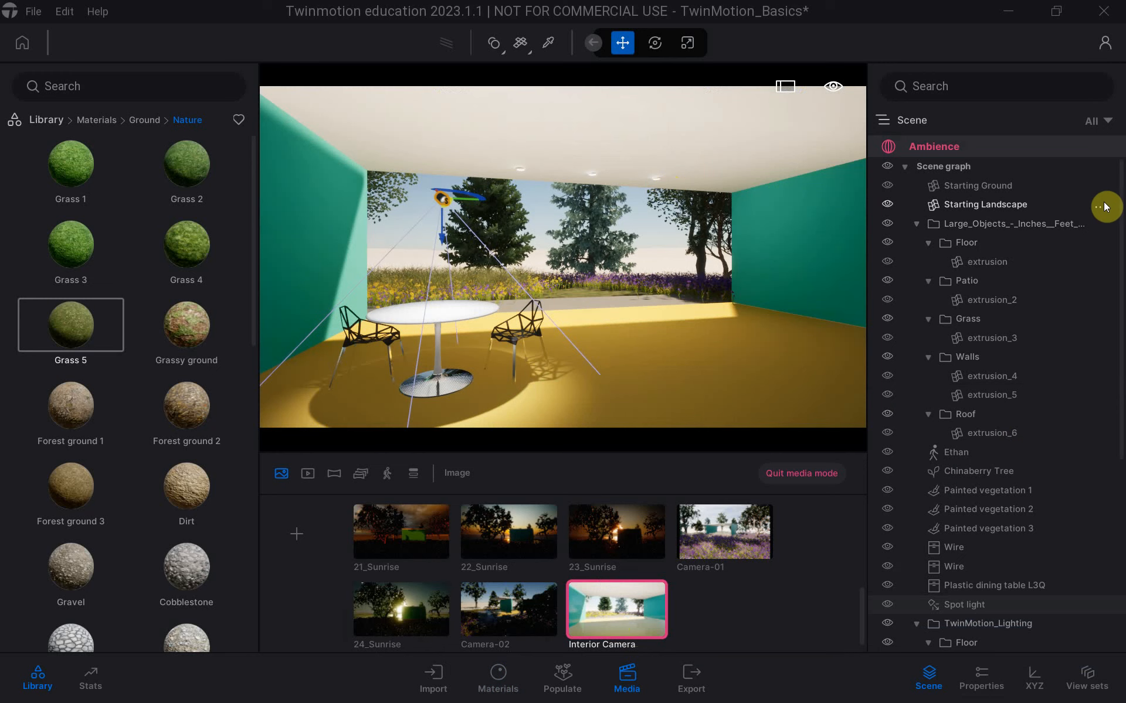
pyautogui.moveTo(1118, 198); pyautogui.dragTo(1119, 388)
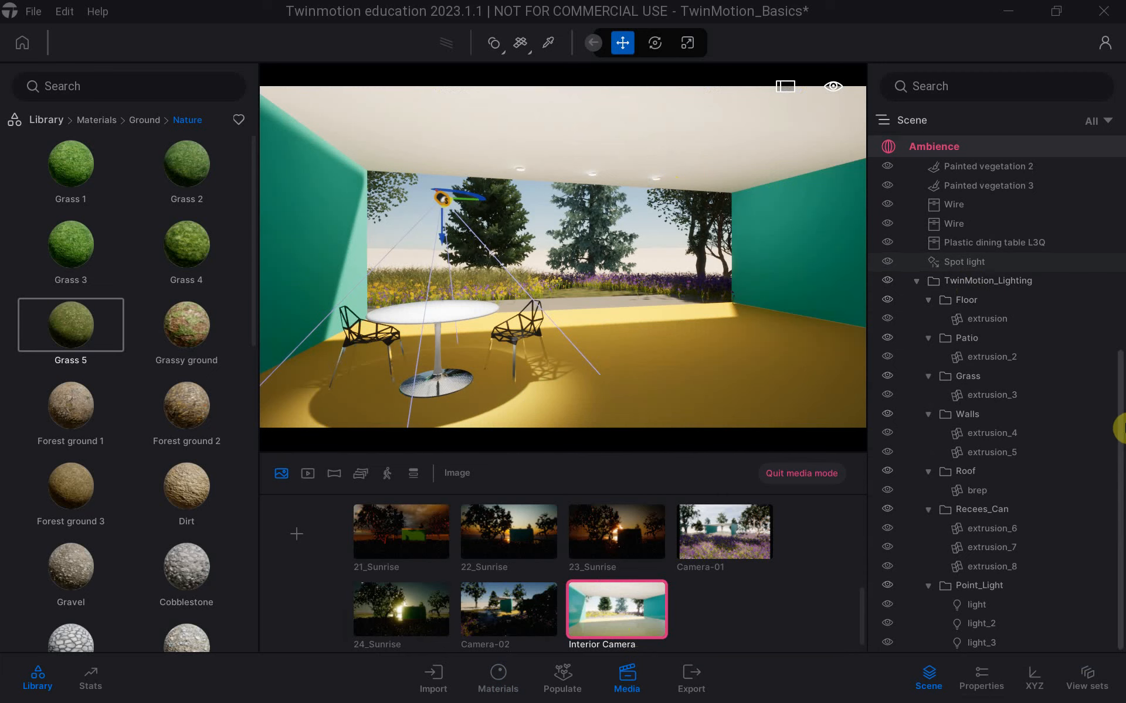
pyautogui.moveTo(1118, 428); pyautogui.dragTo(1117, 226)
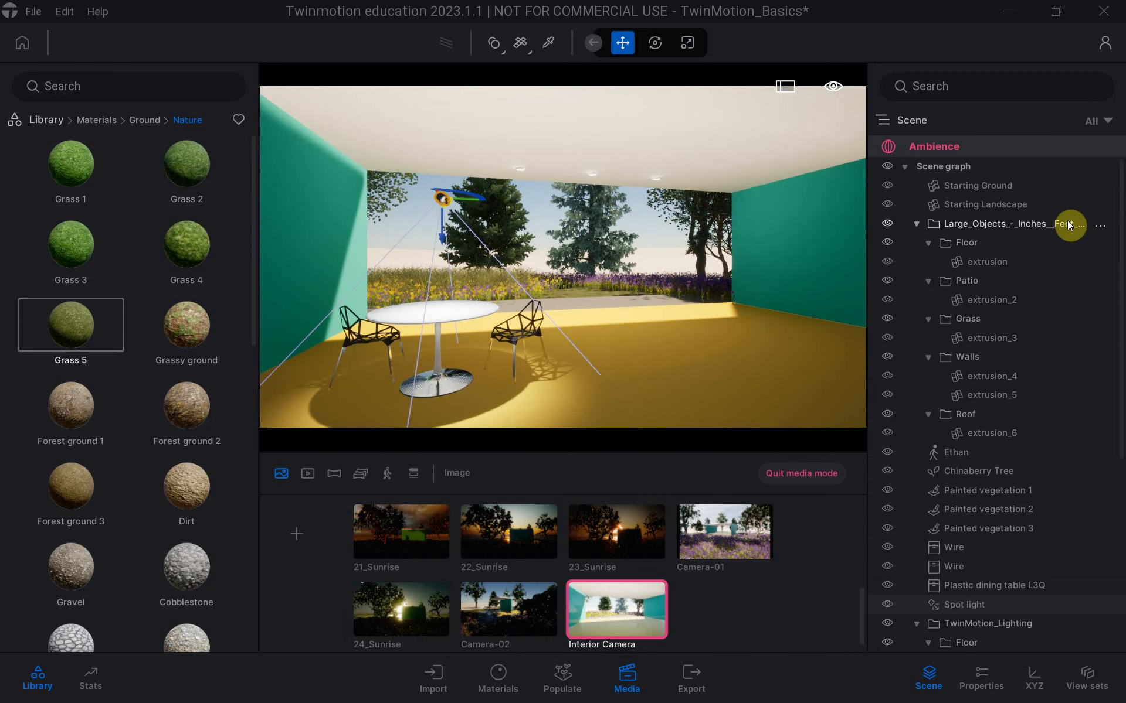
pyautogui.click(1097, 226)
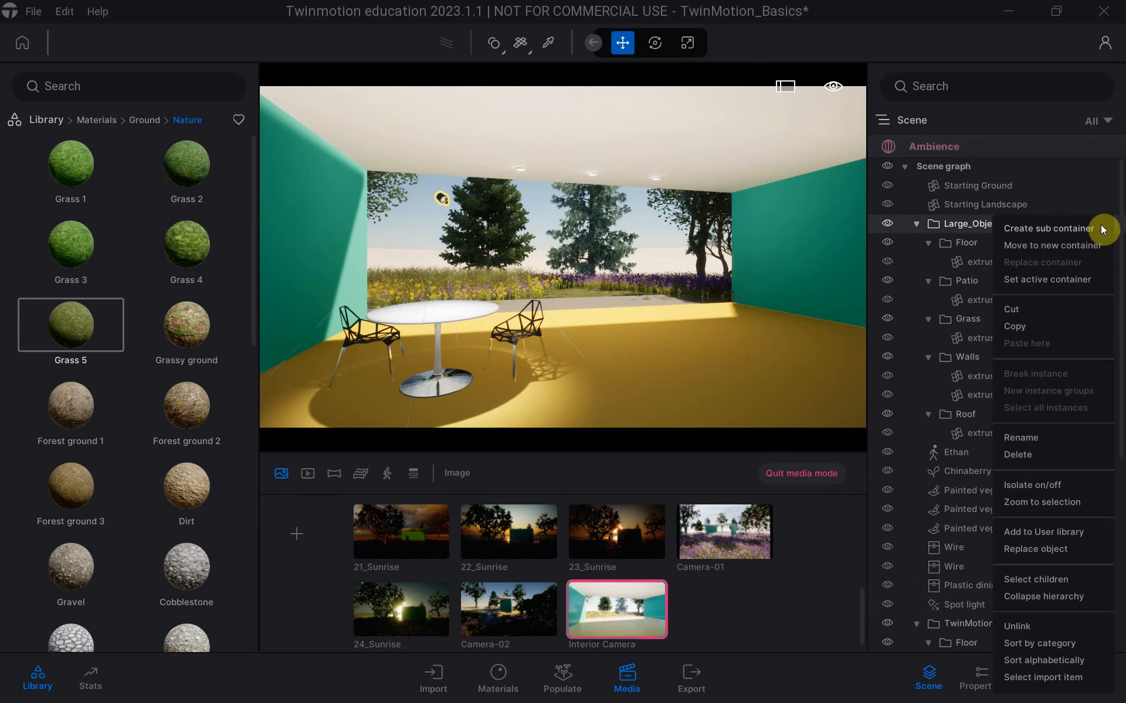
pyautogui.click(1037, 456)
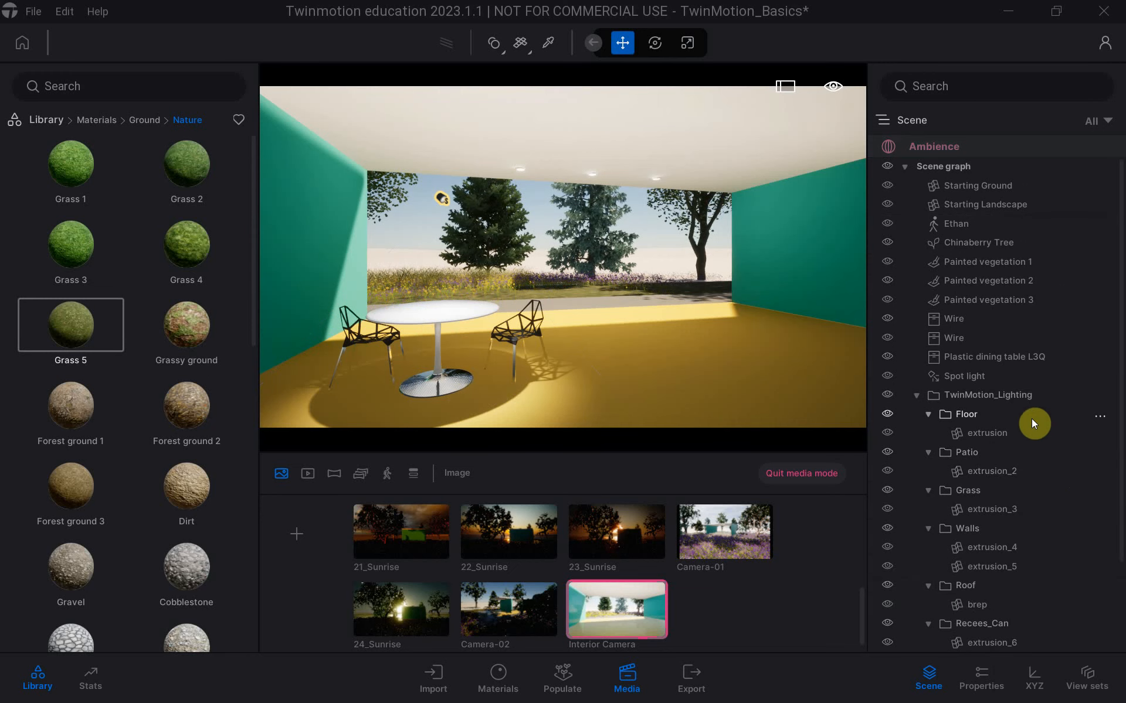
pyautogui.moveTo(1001, 399); pyautogui.dragTo(962, 216)
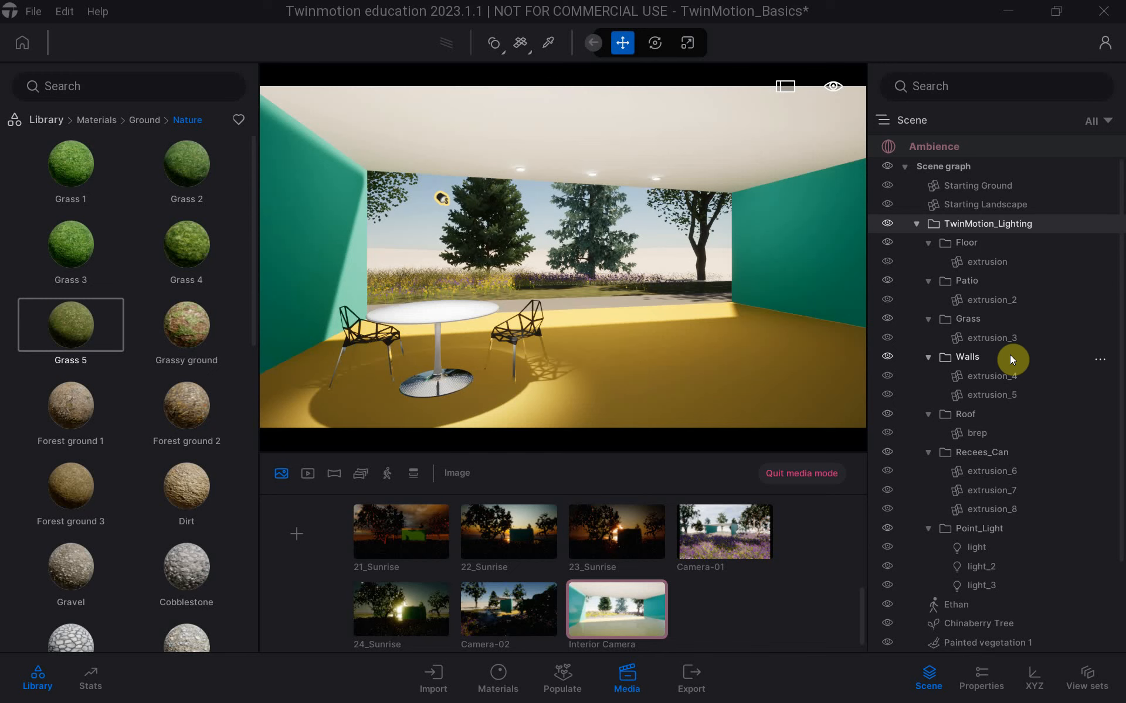
# Identify the three imported point lights and raise the intensity of the first one, light, to about 1700 lm.
pyautogui.click(976, 548)
pyautogui.click(981, 568)
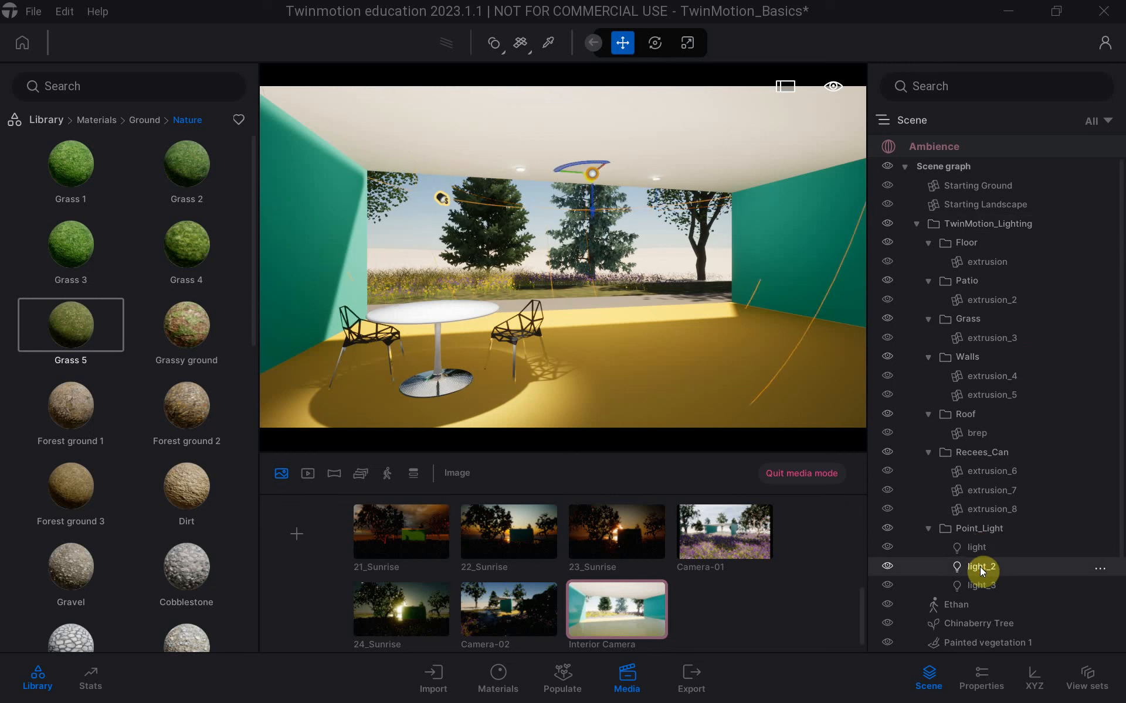
pyautogui.click(977, 586)
pyautogui.click(977, 555)
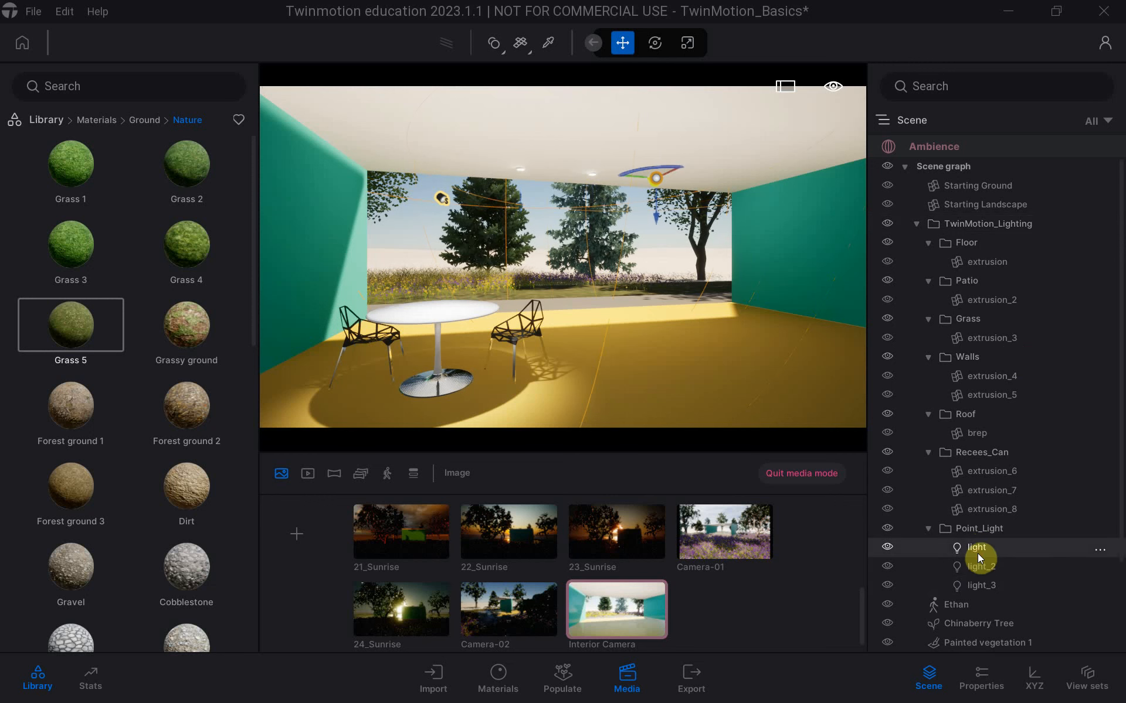
pyautogui.click(984, 687)
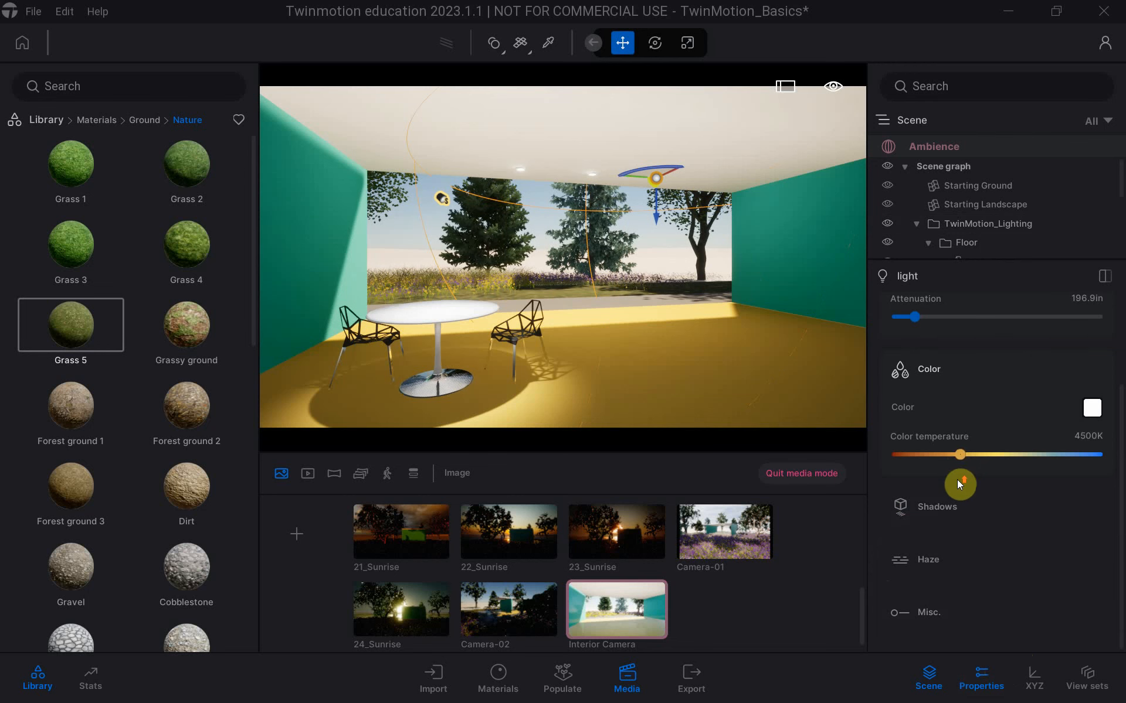
pyautogui.scroll(4, 957, 479)
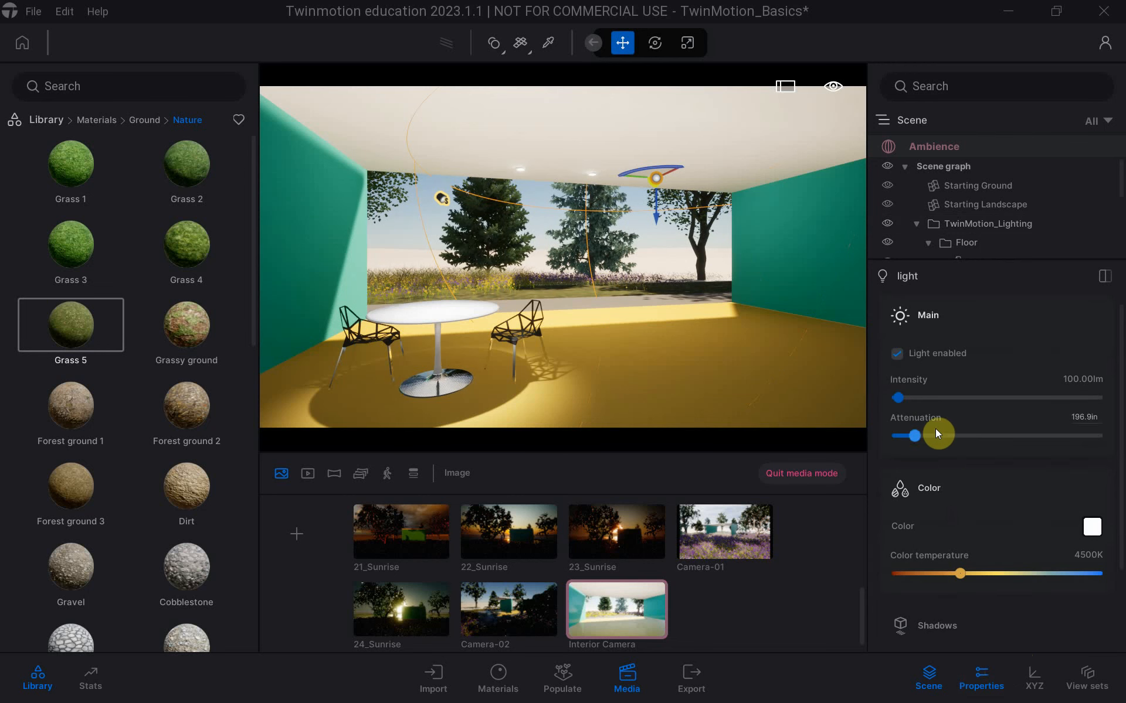
pyautogui.moveTo(898, 398); pyautogui.dragTo(929, 410)
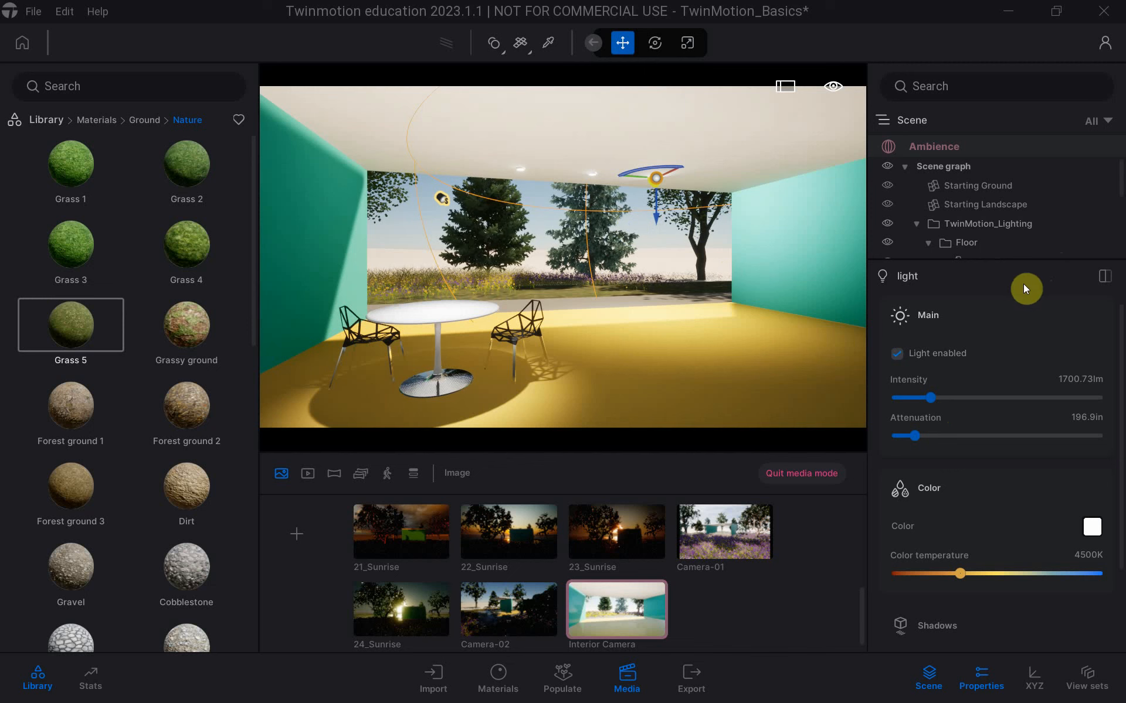
# Raise the intensity of the middle point light, light_2, to about 1409 lm.
pyautogui.click(976, 674)
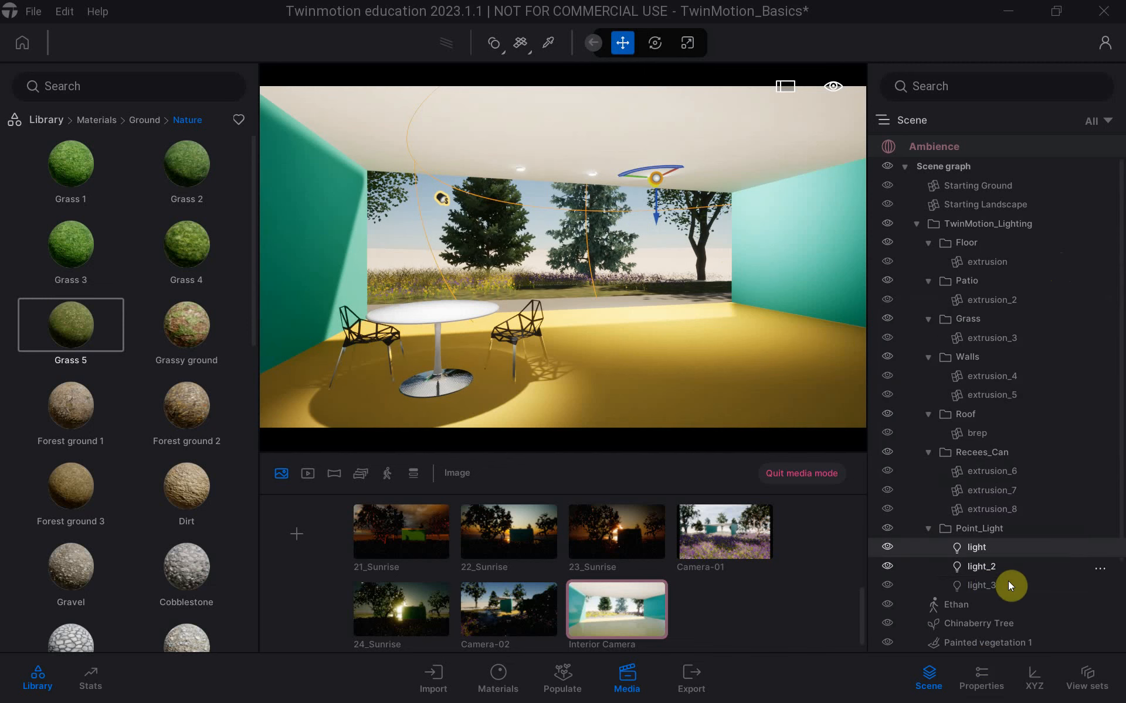
pyautogui.click(991, 566)
pyautogui.click(981, 674)
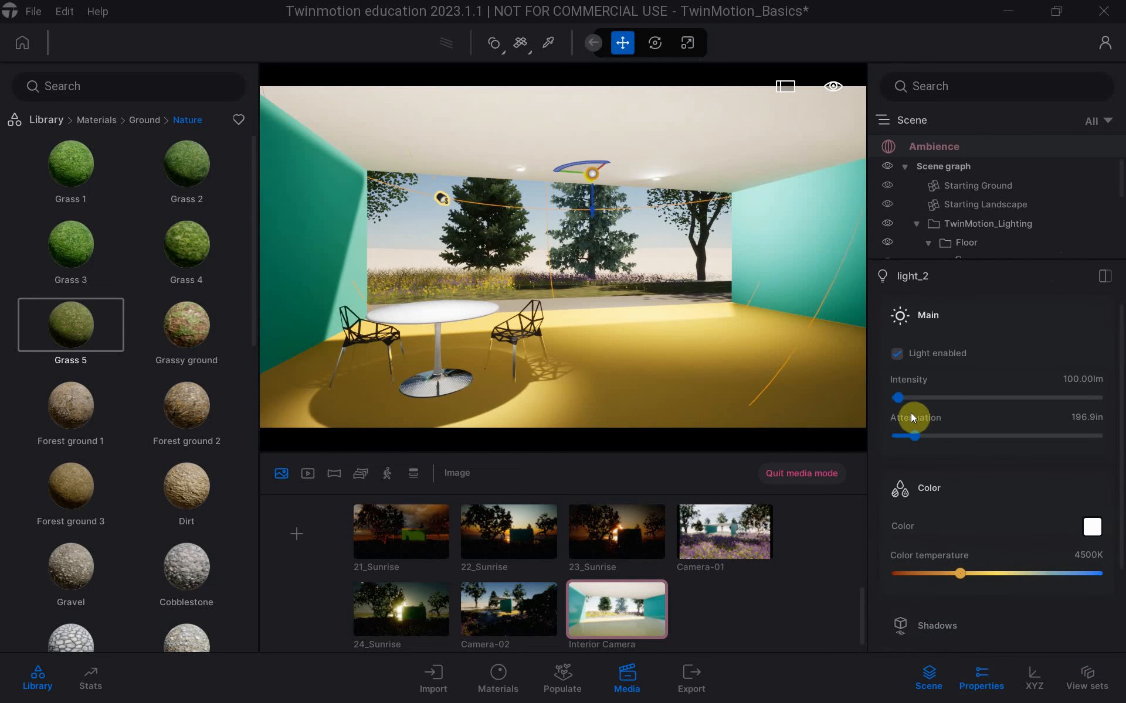
pyautogui.moveTo(906, 397); pyautogui.dragTo(924, 403)
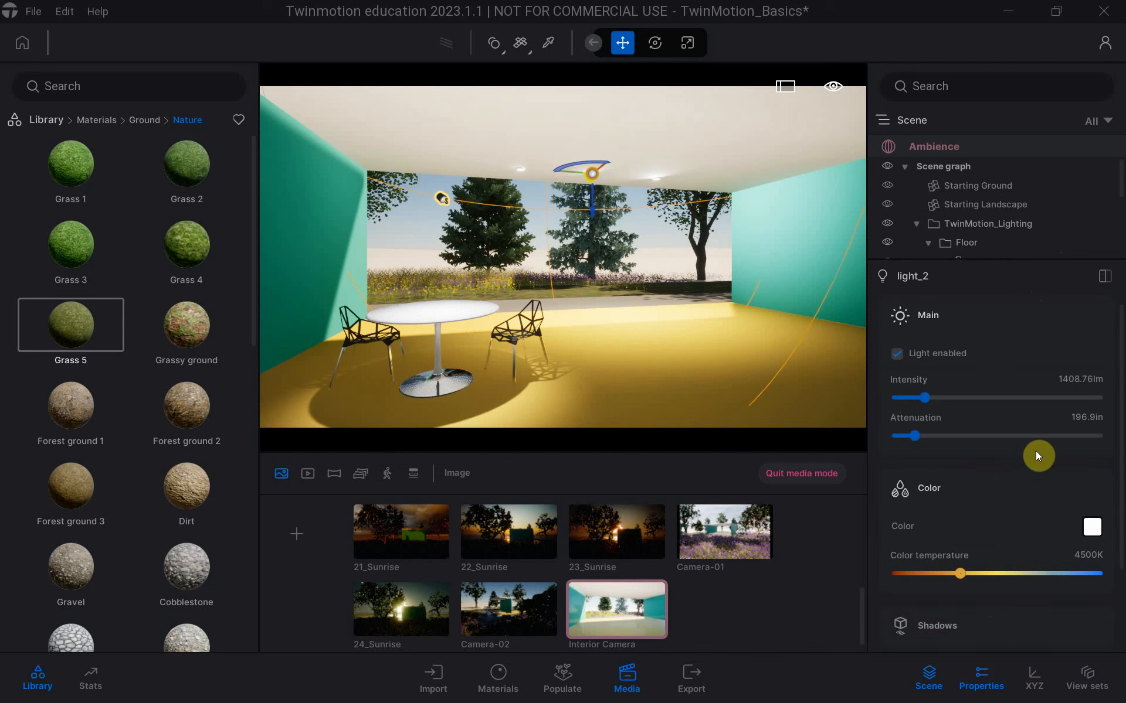
# Increase the intensity of the third point light, light_3, moderately.
pyautogui.click(975, 680)
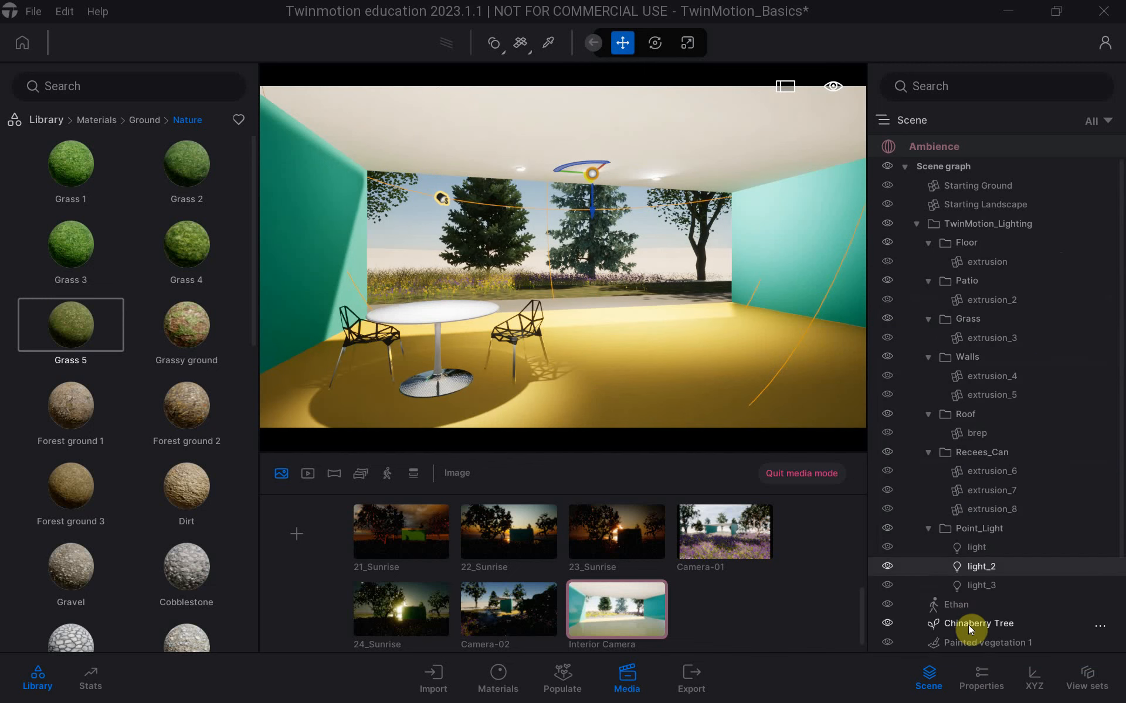
pyautogui.click(965, 587)
pyautogui.click(971, 681)
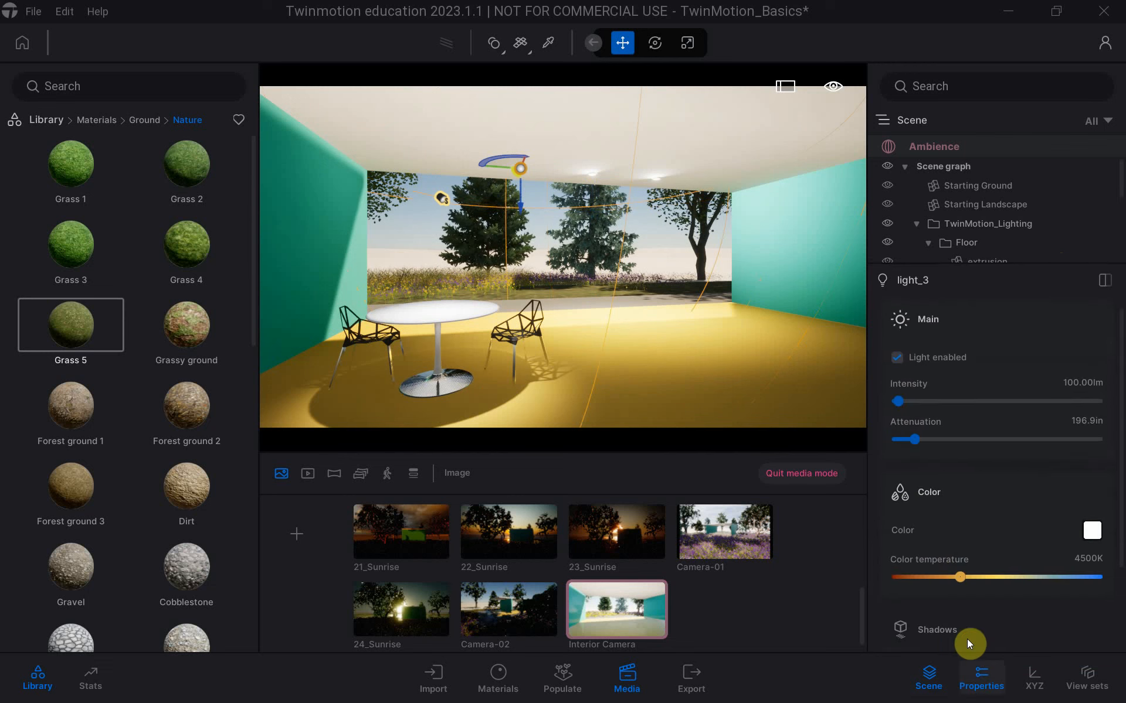
pyautogui.moveTo(896, 403); pyautogui.dragTo(906, 409)
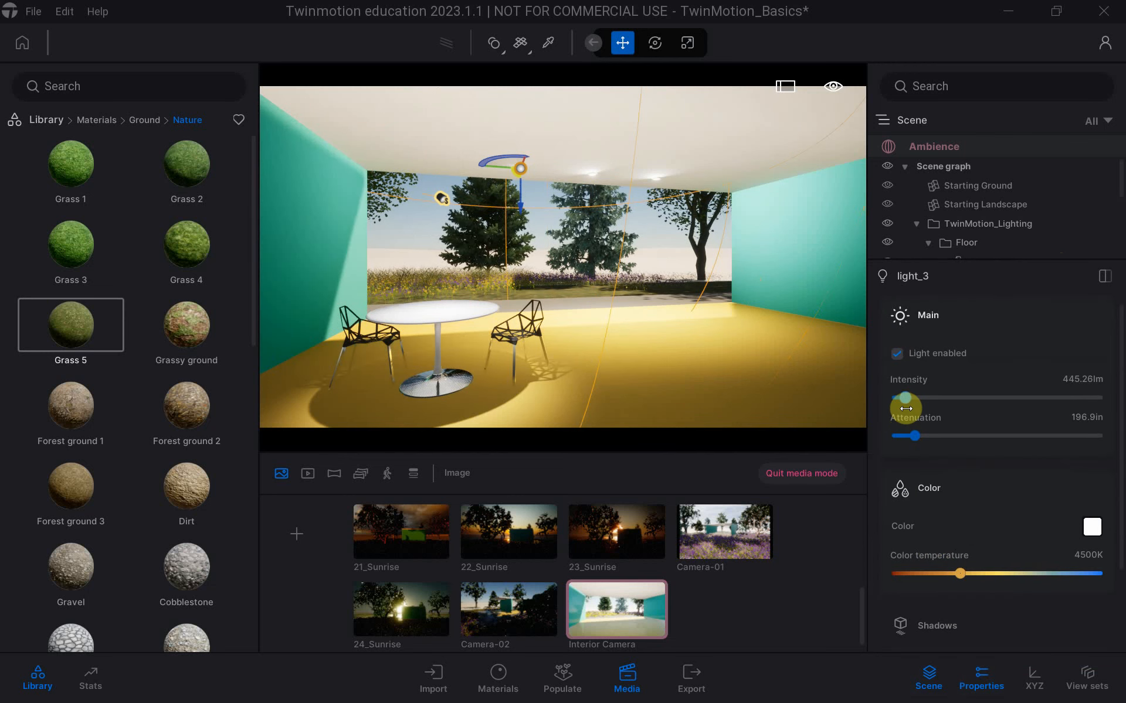
pyautogui.moveTo(906, 408); pyautogui.dragTo(909, 410)
# Lower the exposure of the Interior Camera image to -0.53.
pyautogui.click(641, 606)
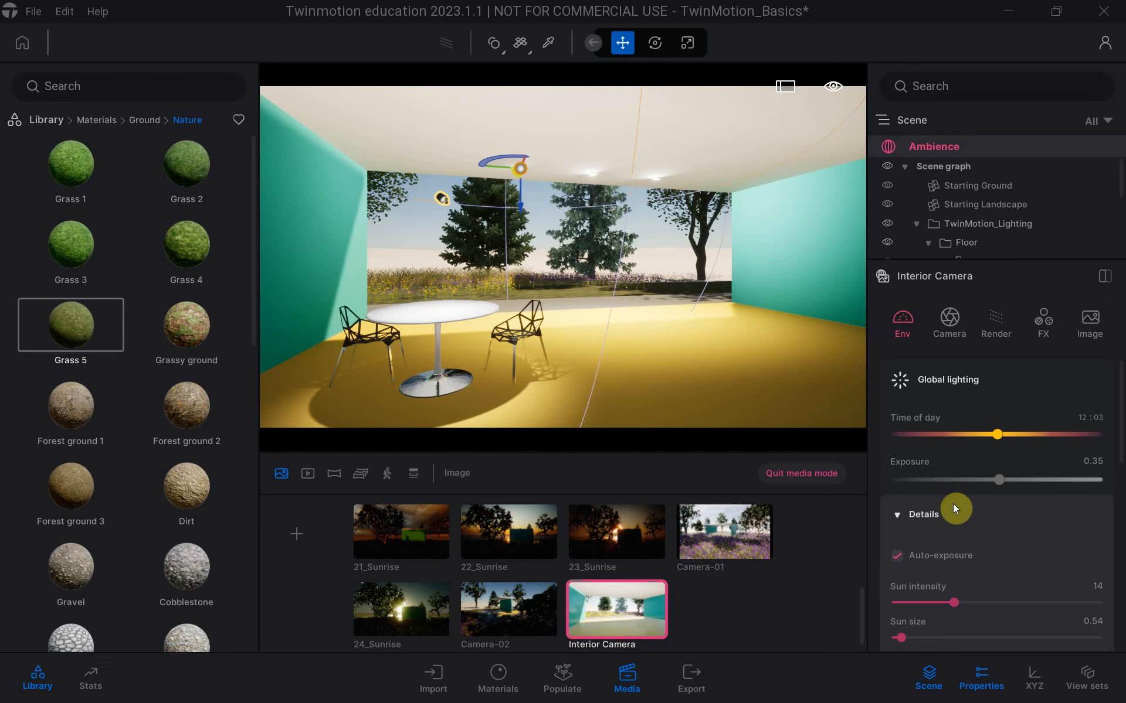
pyautogui.moveTo(998, 477); pyautogui.dragTo(992, 477)
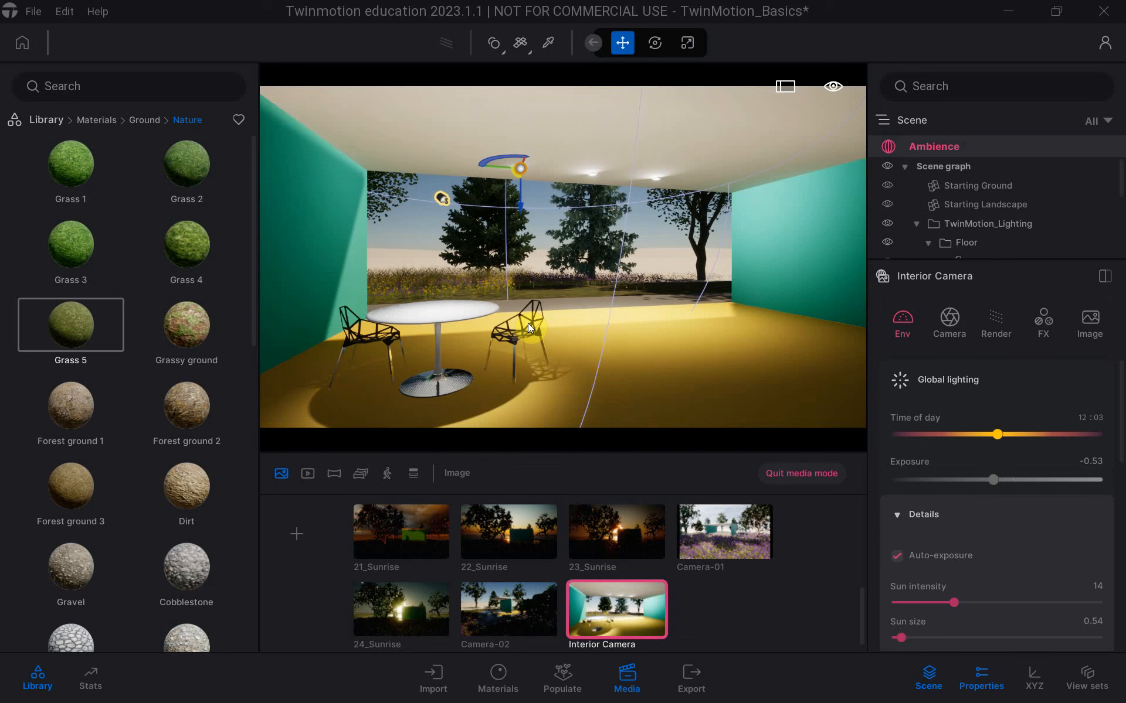
# Save the scene as a new Twinmotion file named TwinMotion_Lighting in the TwinMotion_Lighting folder under Documents > Videos.
pyautogui.click(32, 10)
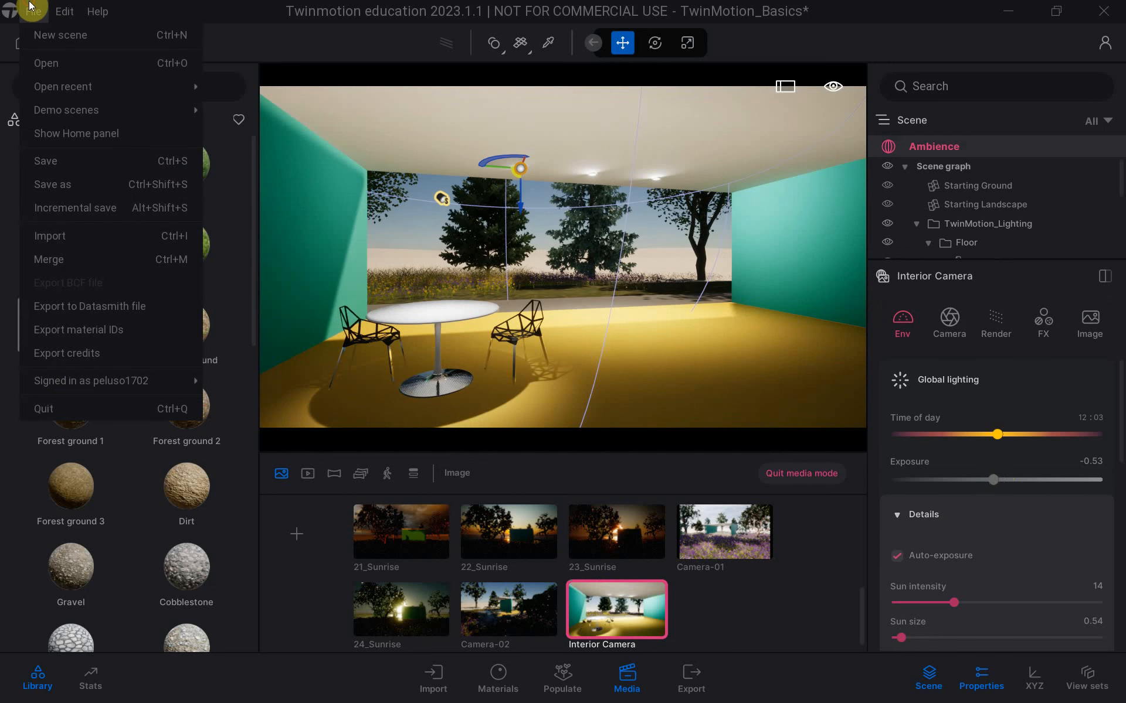
pyautogui.click(58, 175)
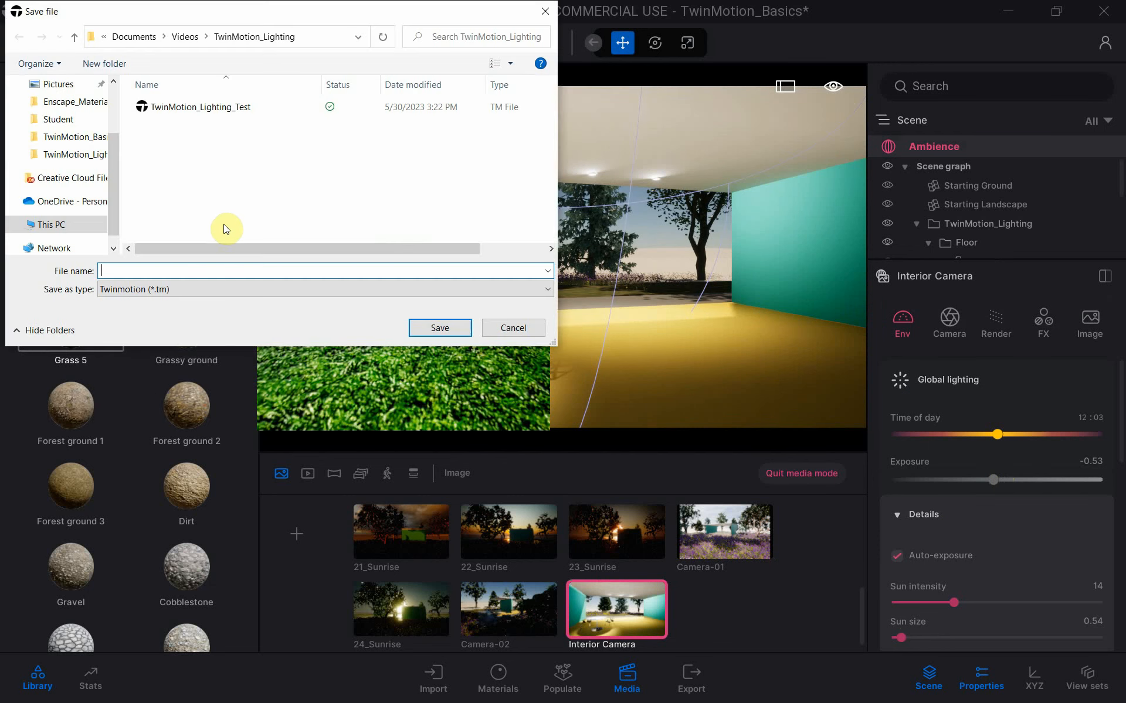
pyautogui.click(196, 37)
pyautogui.scroll(-3, 166, 138)
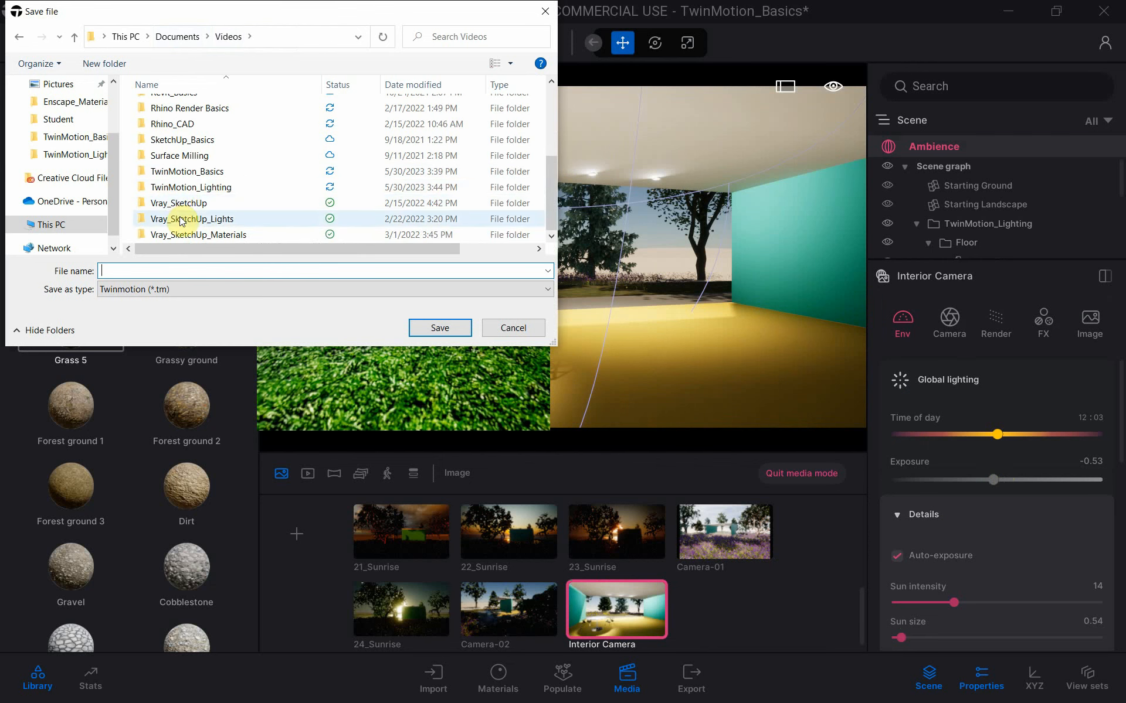
pyautogui.click(181, 187)
pyautogui.doubleClick(181, 188)
pyautogui.click(180, 107)
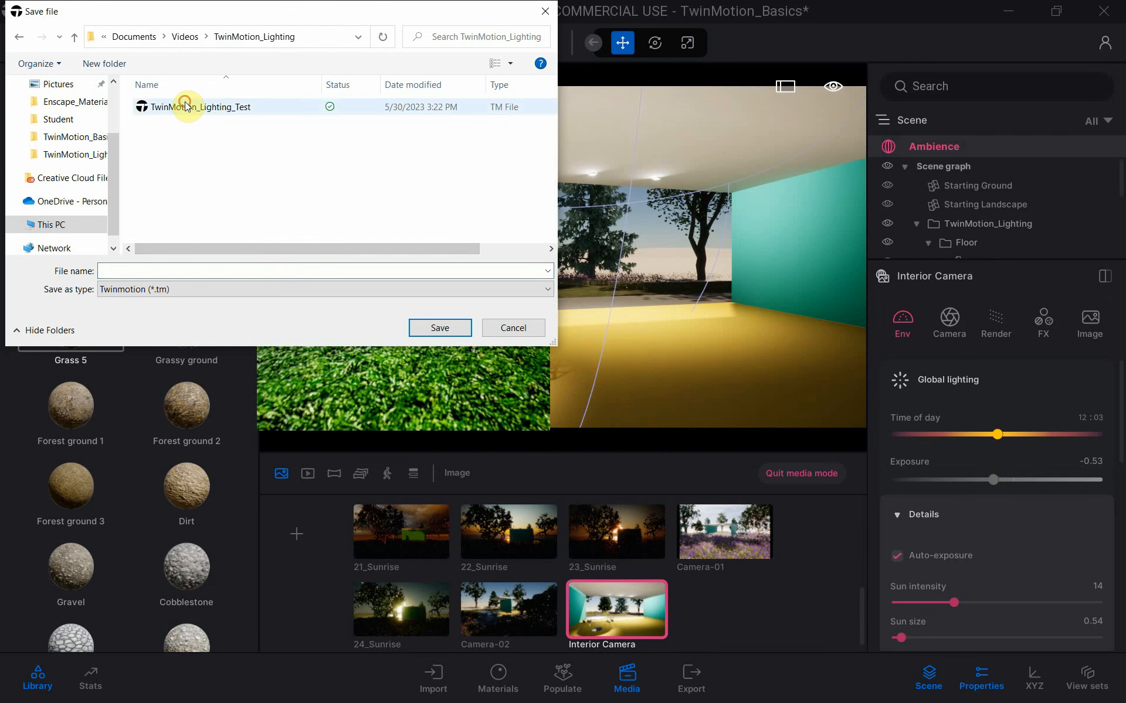
pyautogui.click(220, 271)
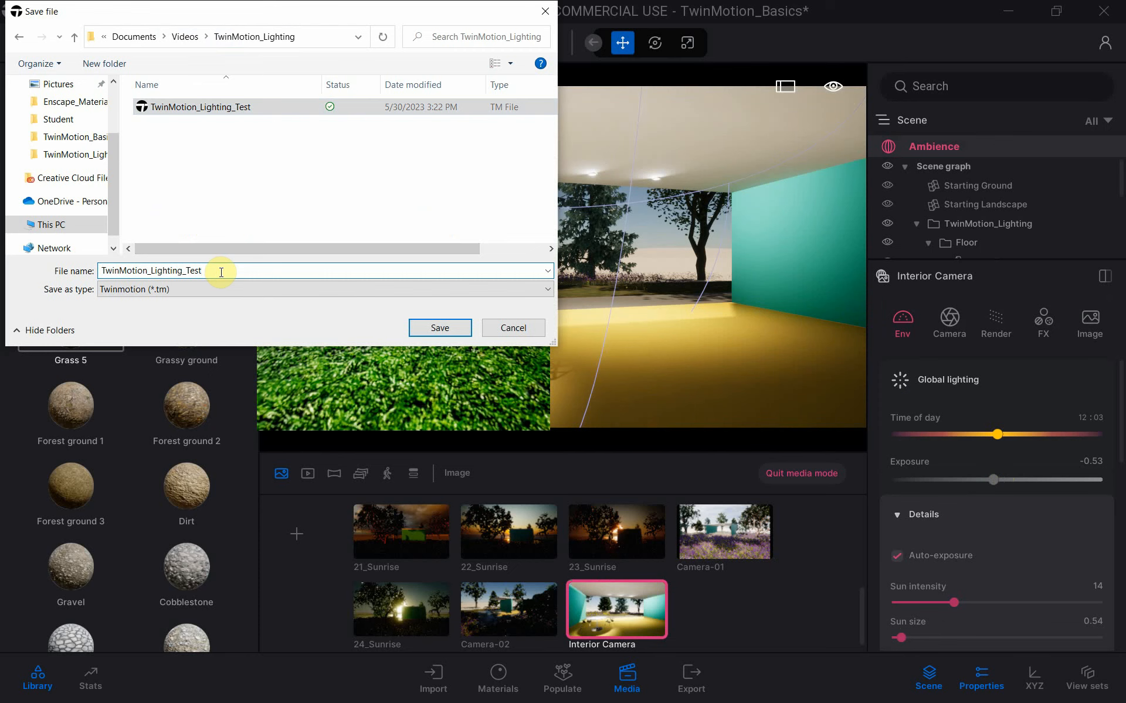
pyautogui.press('BackSpace')
pyautogui.press('BackSpace')
pyautogui.press('BackSpace')
pyautogui.press('BackSpace')
pyautogui.press('BackSpace')
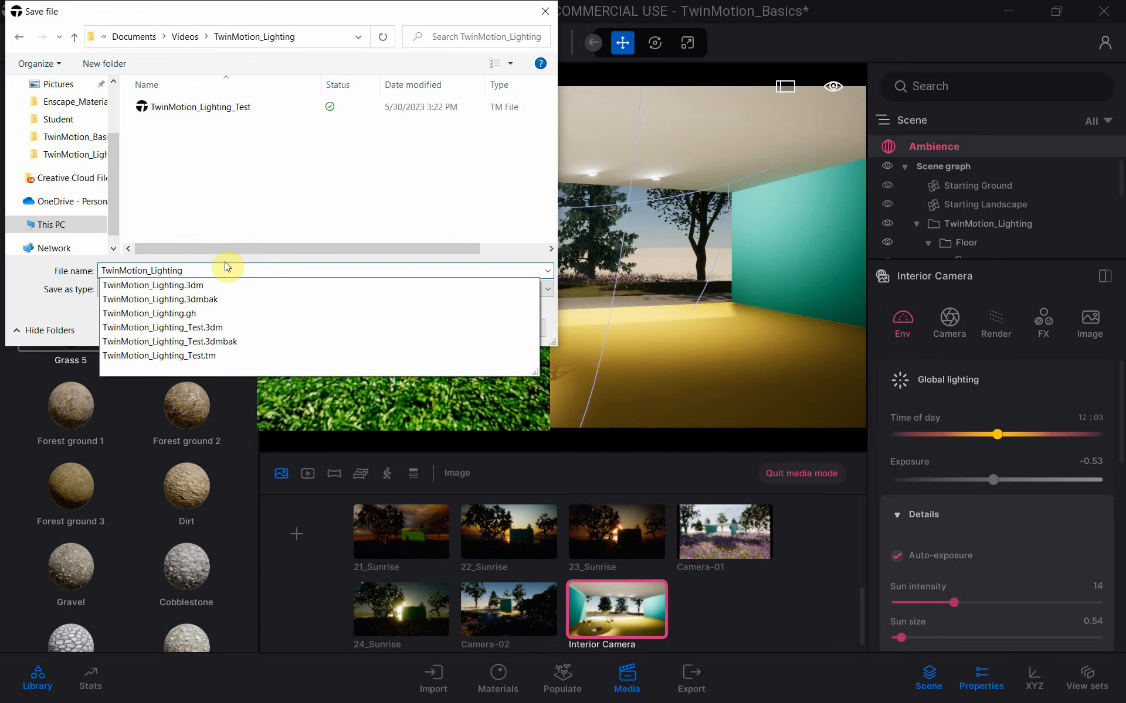
pyautogui.click(246, 180)
pyautogui.click(447, 332)
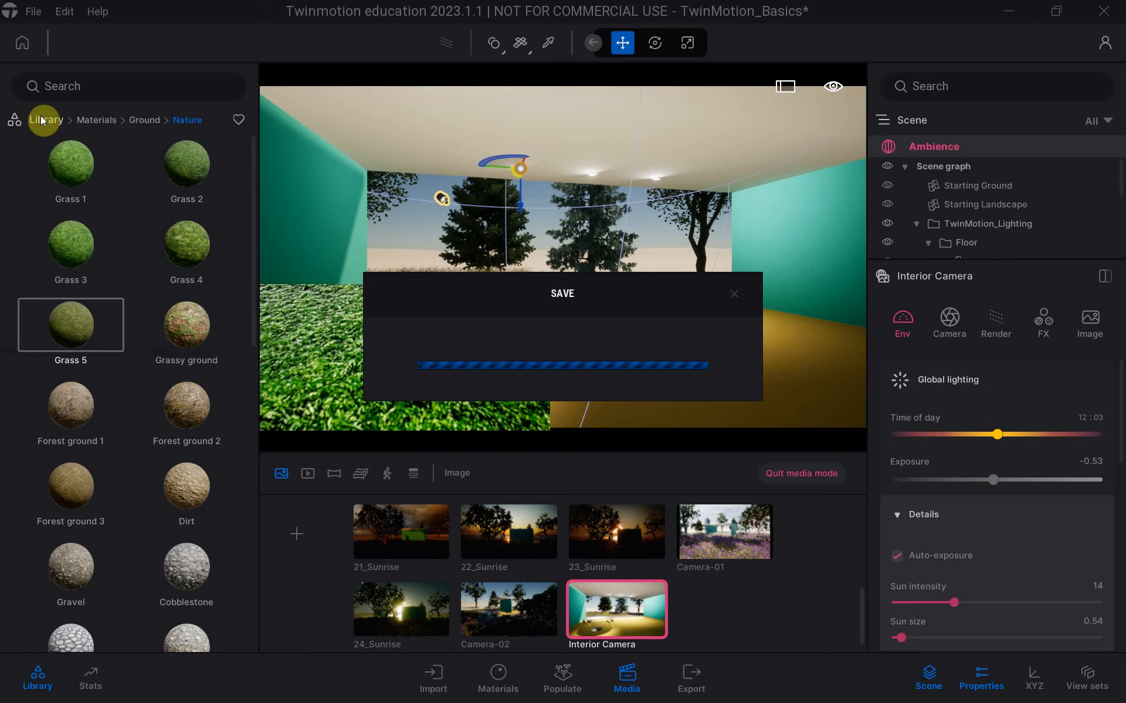
# Switch to Rhino and launch Grasshopper.
pyautogui.hotkey('alt', 'Tab')
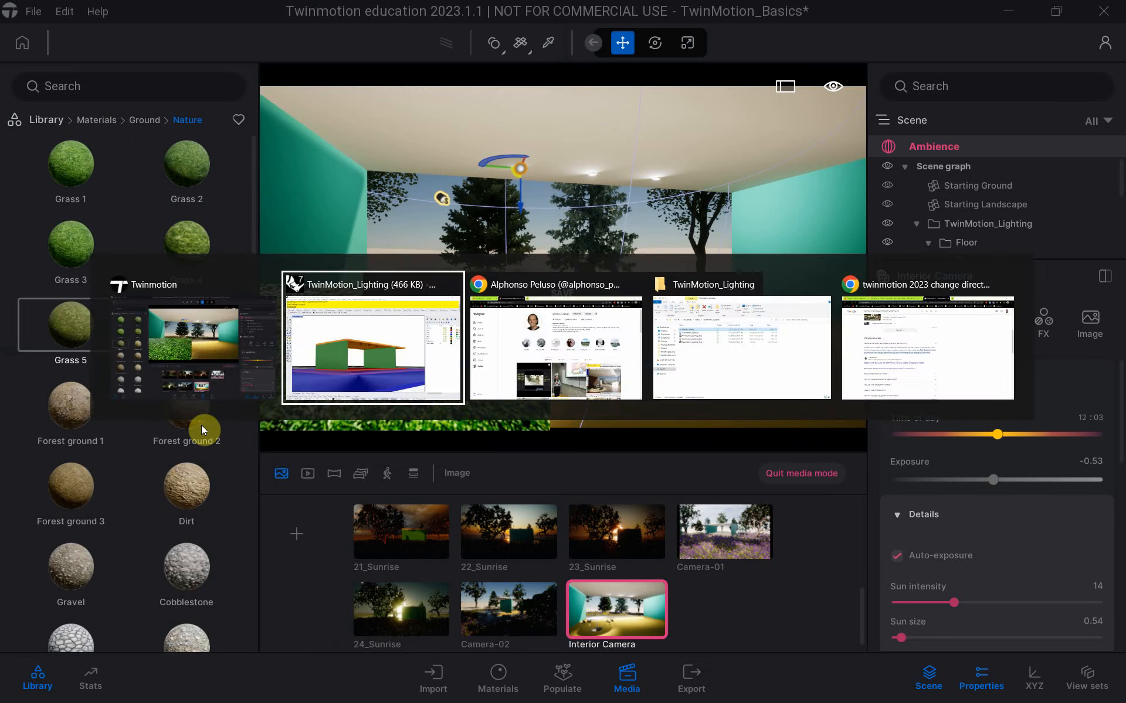
pyautogui.write('Grasshopper')
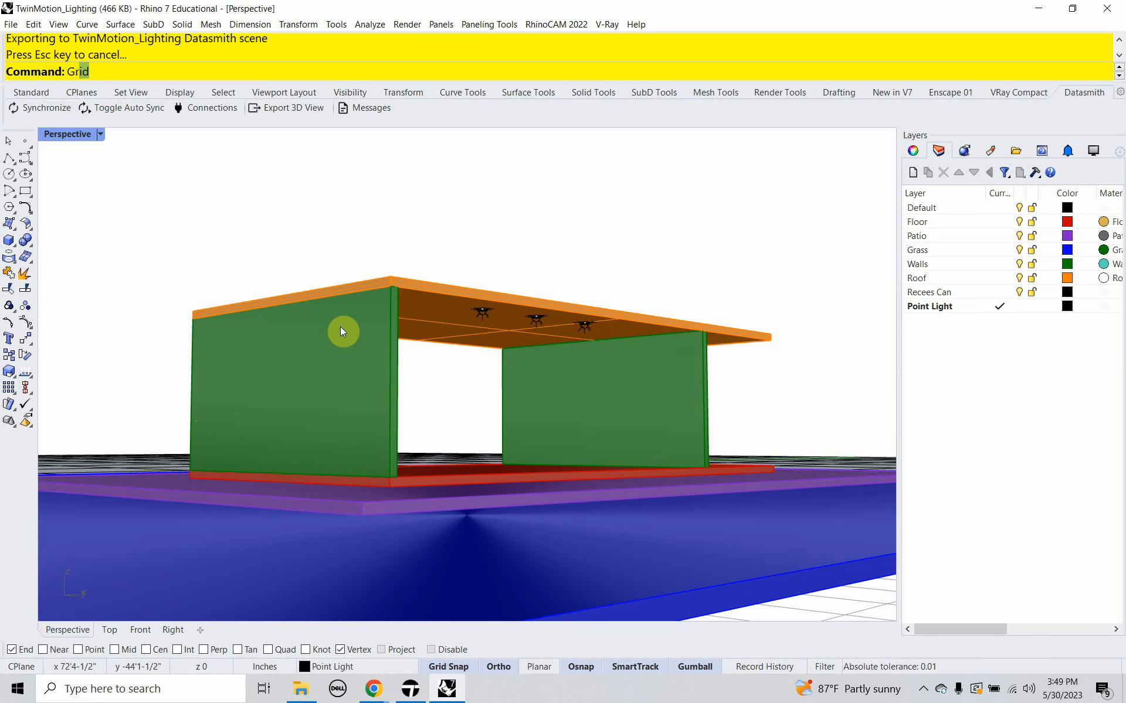
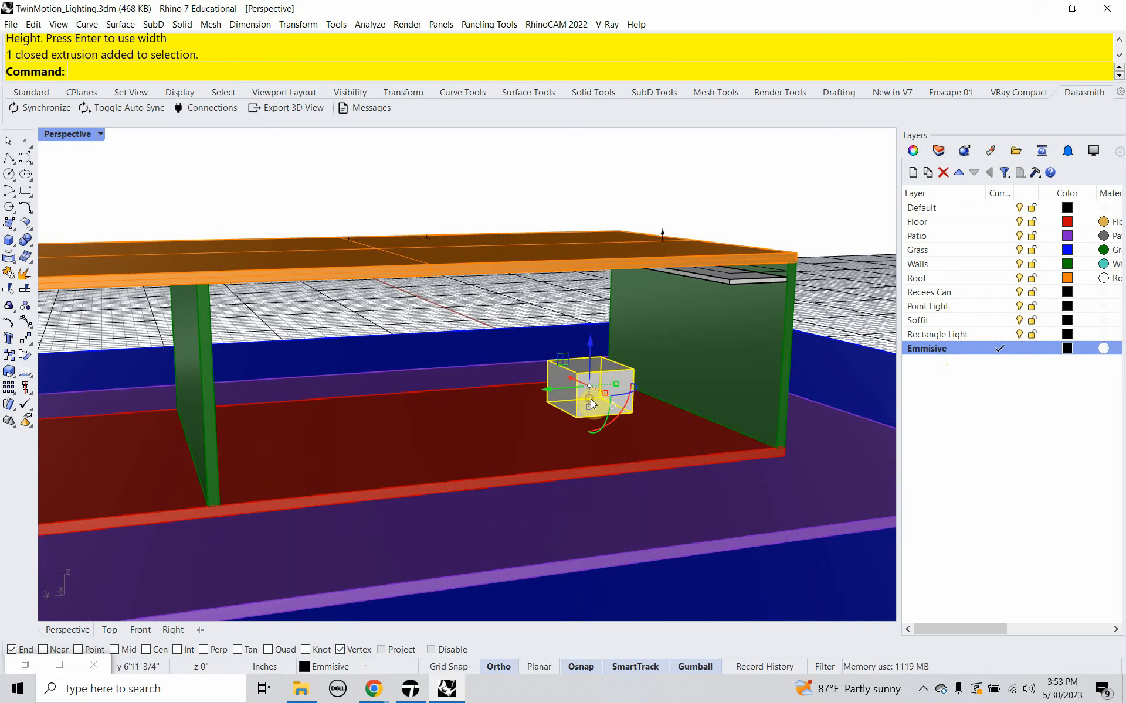
# Isolate the selected box on the Emmisive layer and deselect it for a closer view.
pyautogui.write('Isolate')
pyautogui.press('Return')
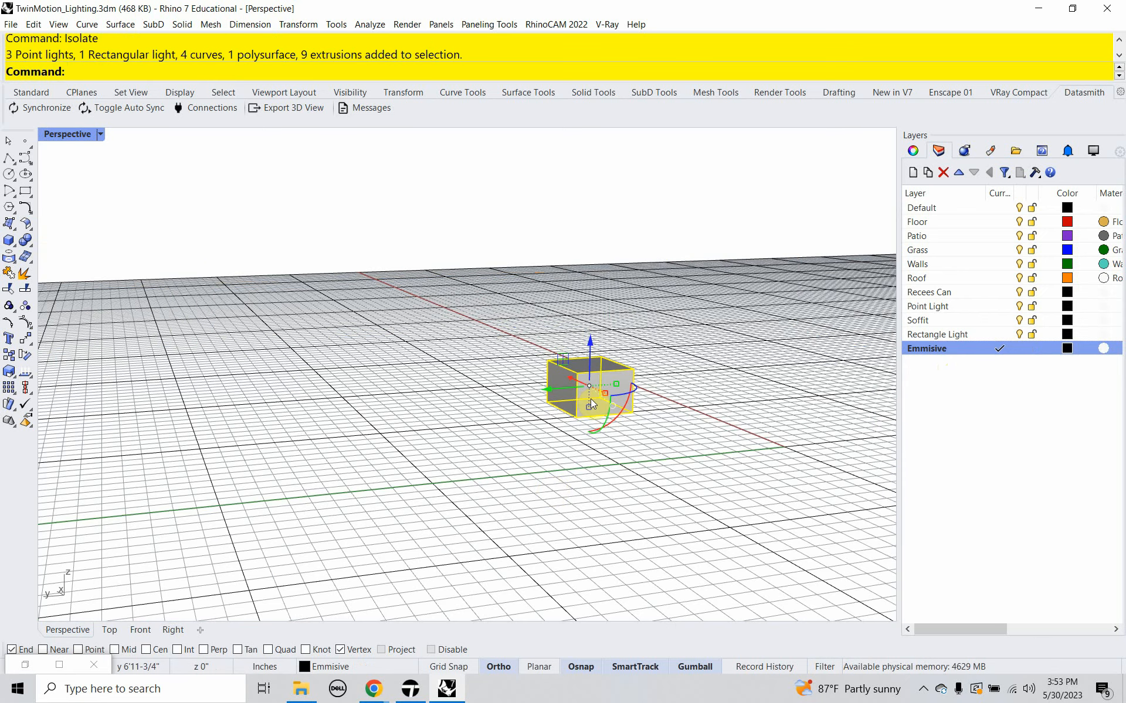
pyautogui.click(540, 503)
pyautogui.scroll(3, 666, 379)
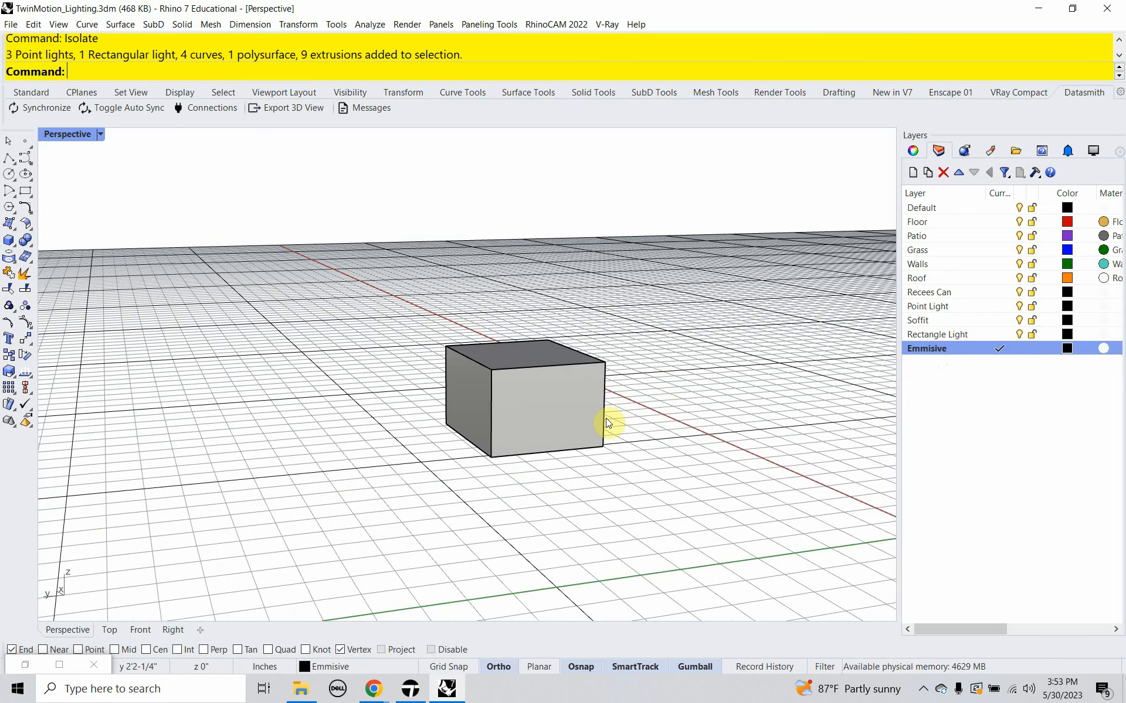
# Fillet all edges of the isolated box with a radius of 6 inches.
pyautogui.write('Fill')
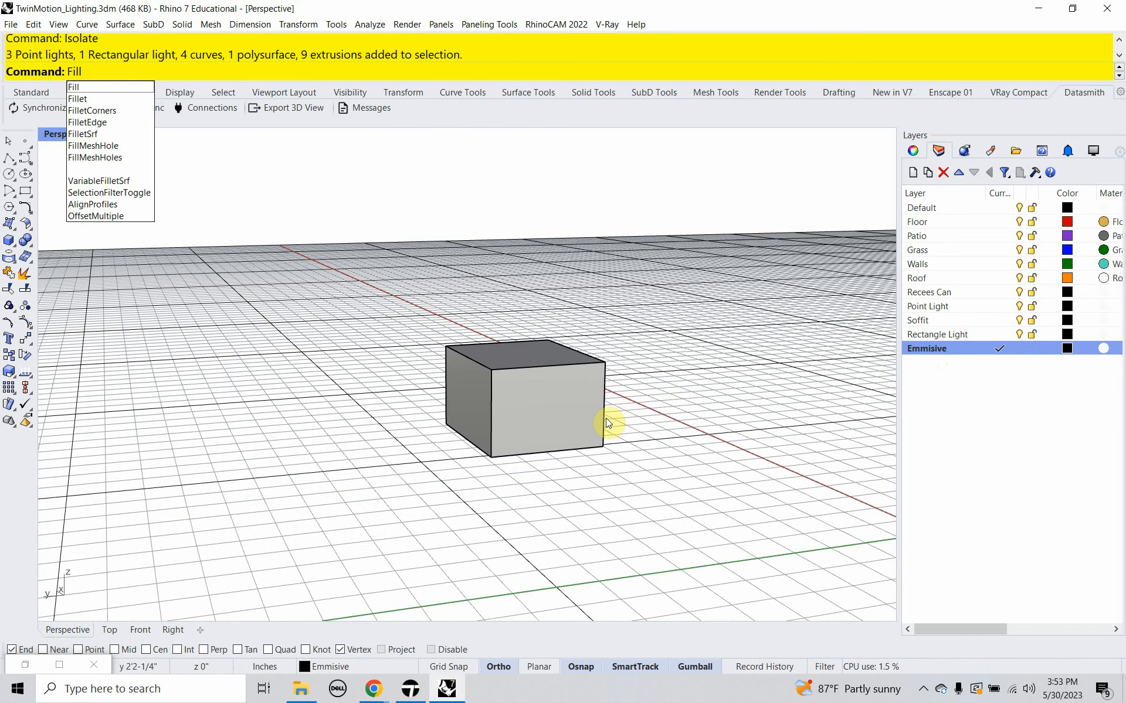
pyautogui.click(83, 121)
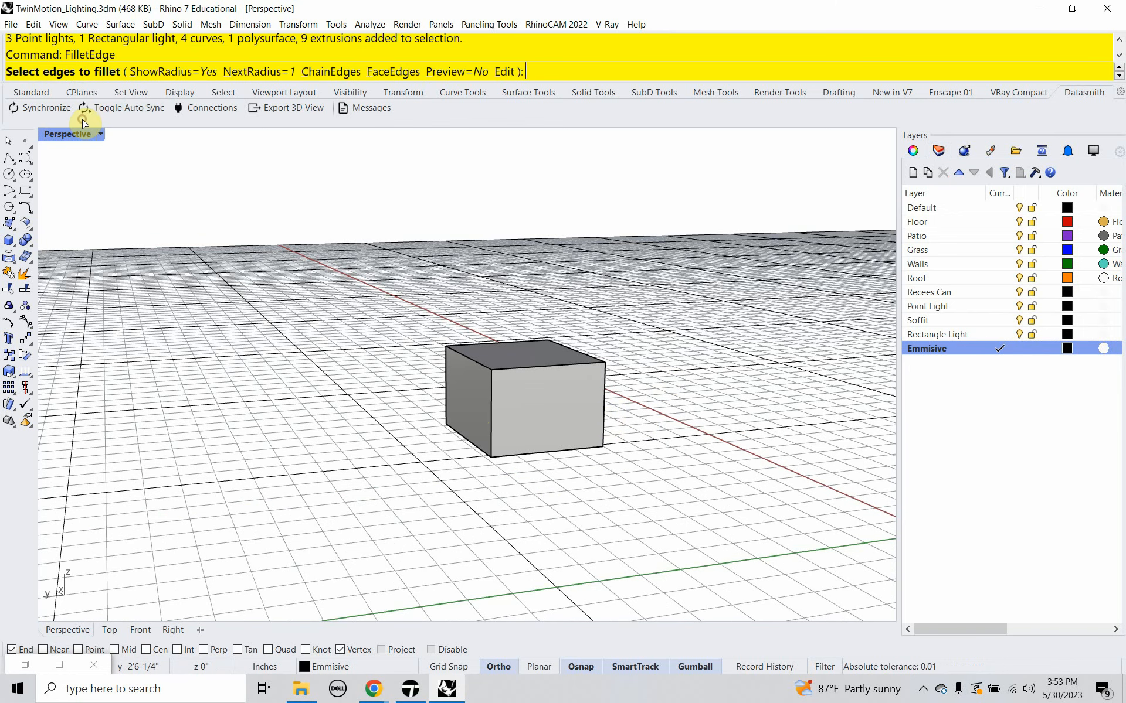
pyautogui.click(245, 71)
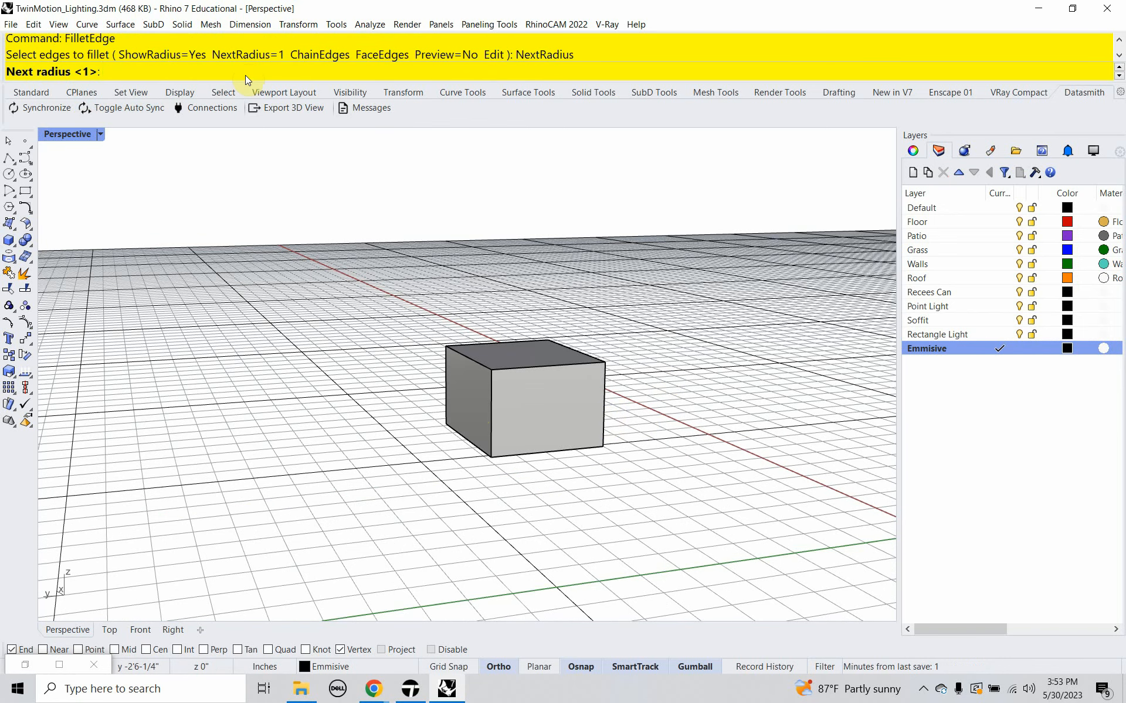
pyautogui.write('6')
pyautogui.press('Return')
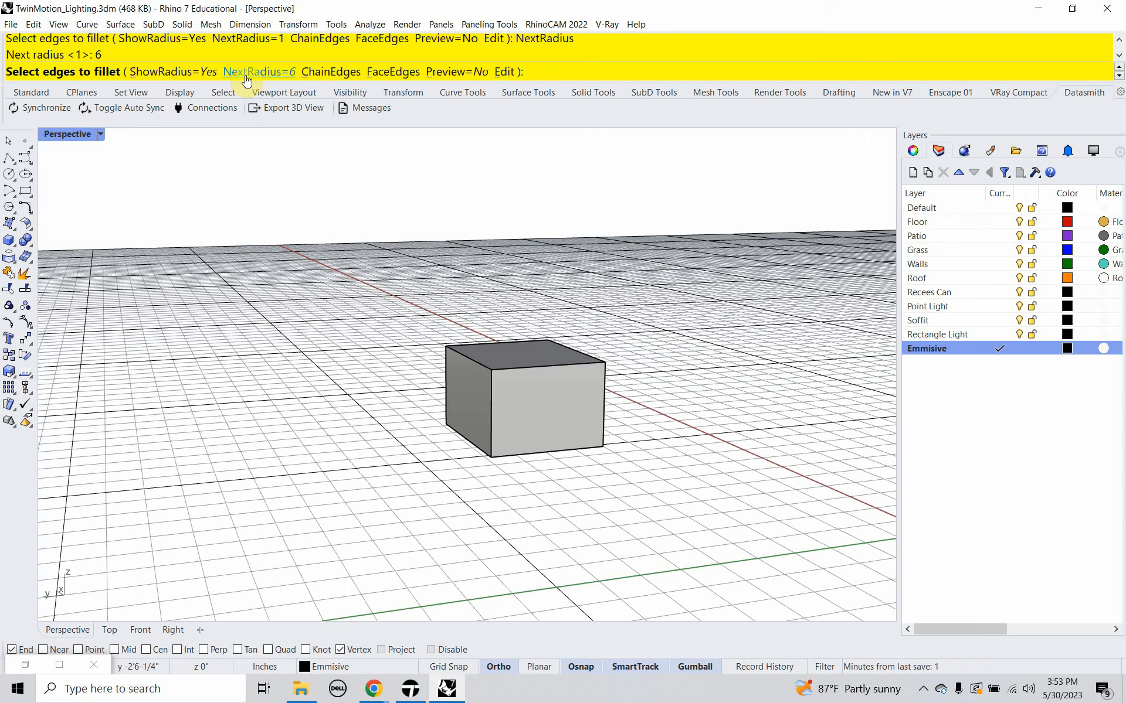
pyautogui.moveTo(386, 481); pyautogui.dragTo(678, 319)
pyautogui.press('Return')
pyautogui.press('Return')
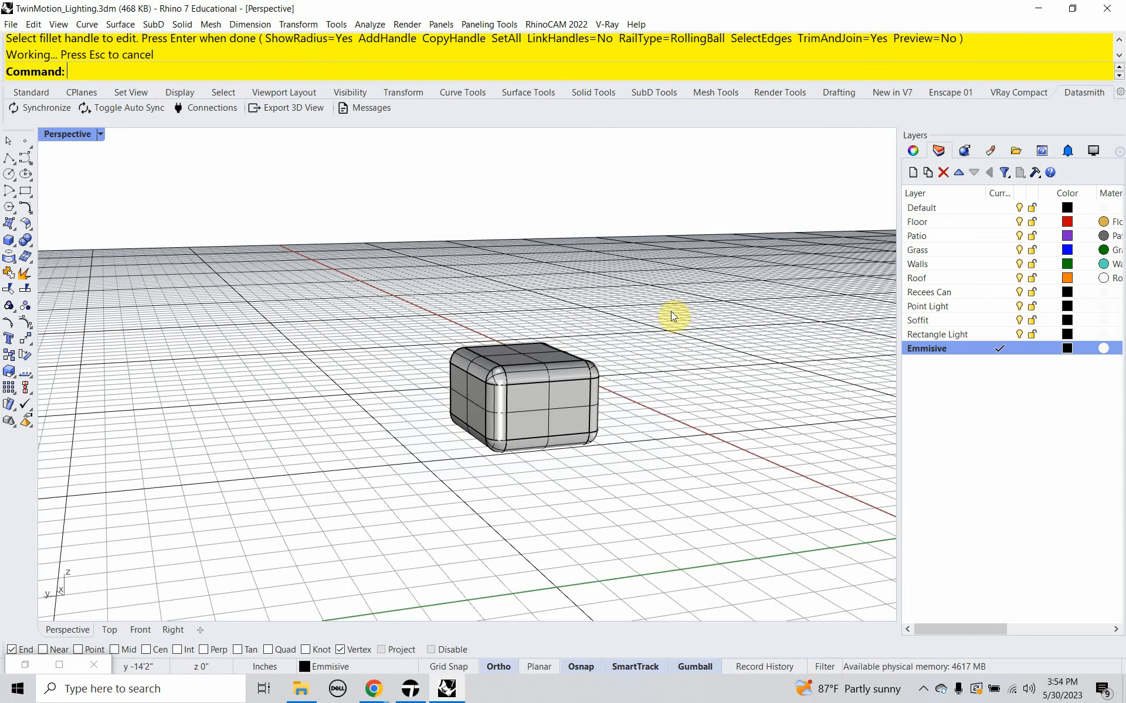
pyautogui.moveTo(636, 446); pyautogui.dragTo(674, 434, button='right')
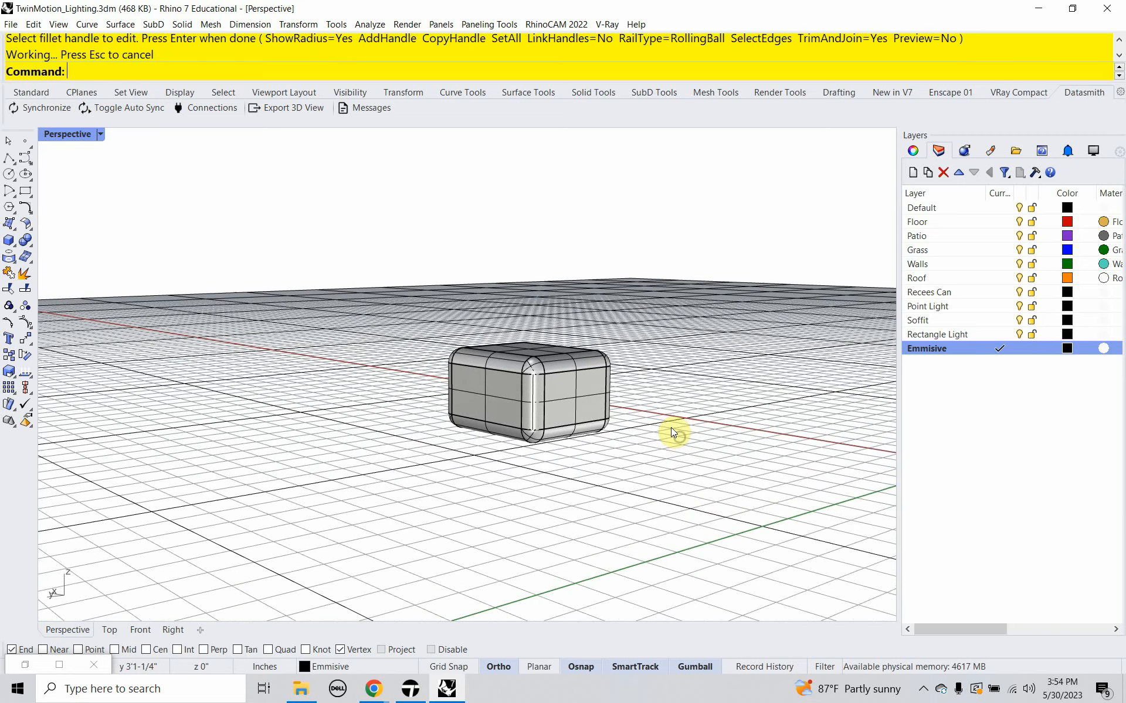
# Show all hidden objects again so the whole pavilion surrounds the rounded box.
pyautogui.write('Show')
pyautogui.press('Return')
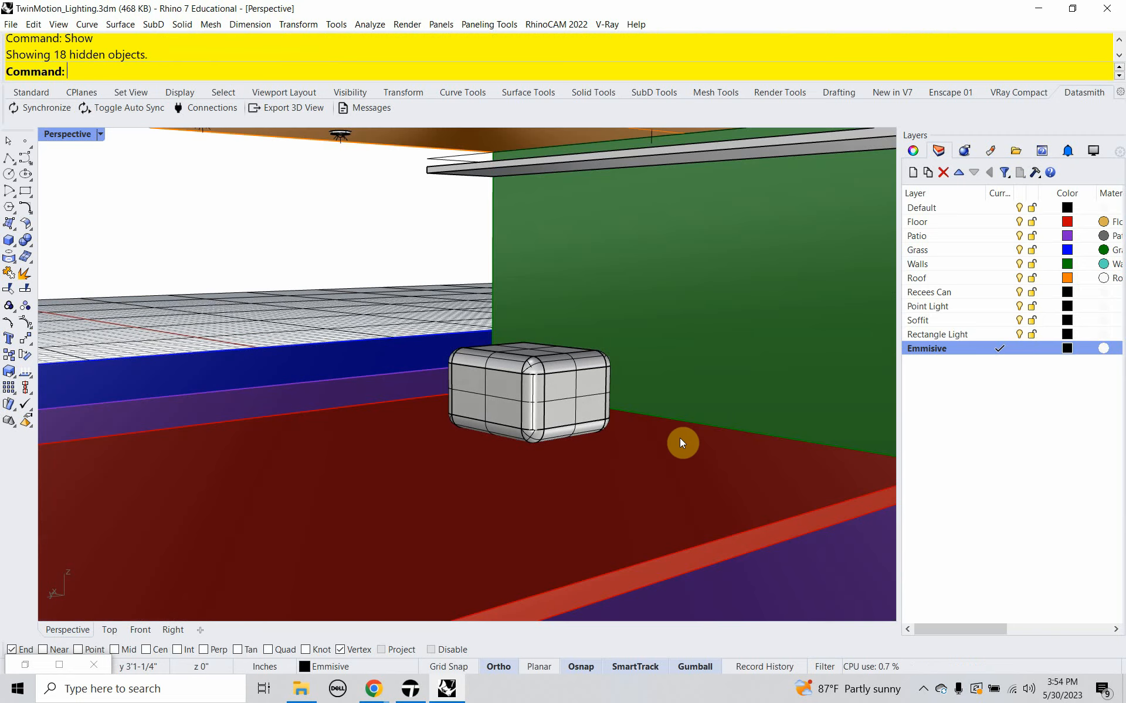
pyautogui.scroll(-10, 683, 444)
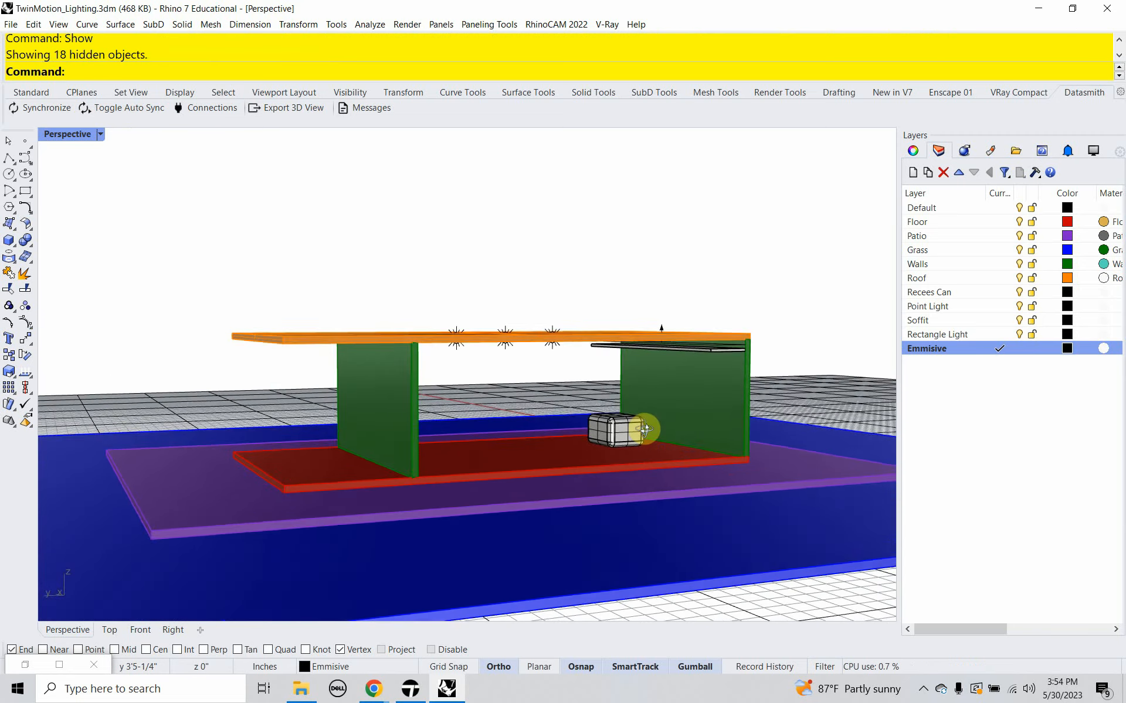
pyautogui.moveTo(644, 429); pyautogui.dragTo(605, 422, button='right')
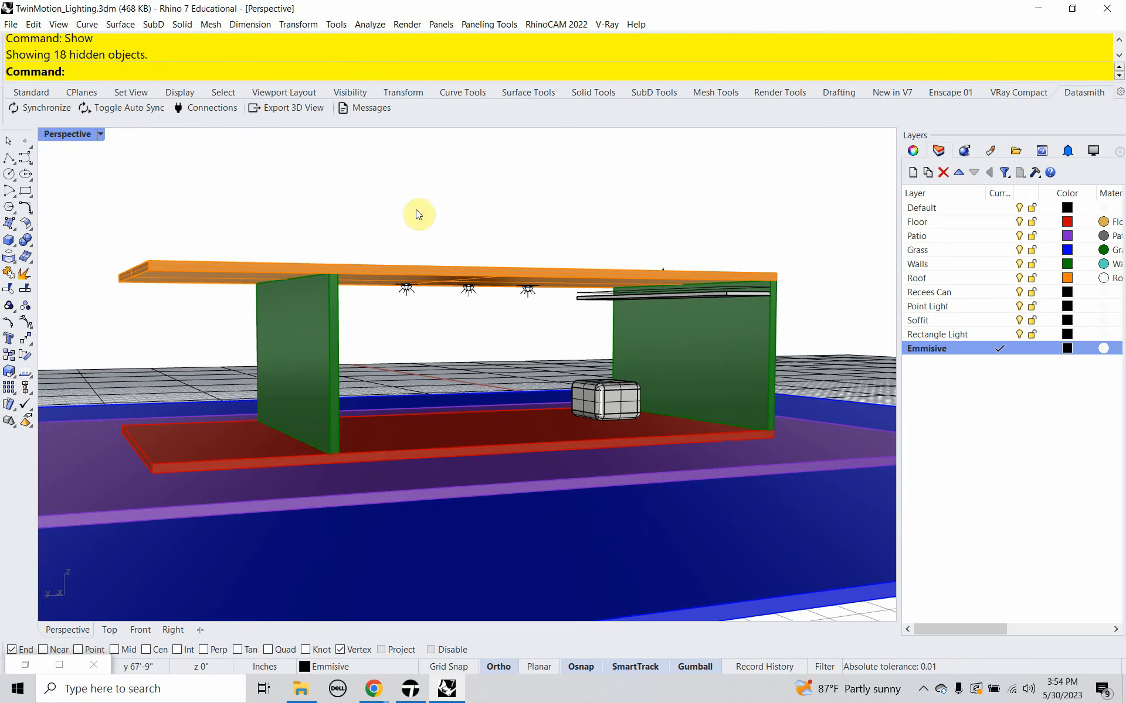
# Save the Rhino file and synchronize the model through Datasmith.
pyautogui.click(11, 24)
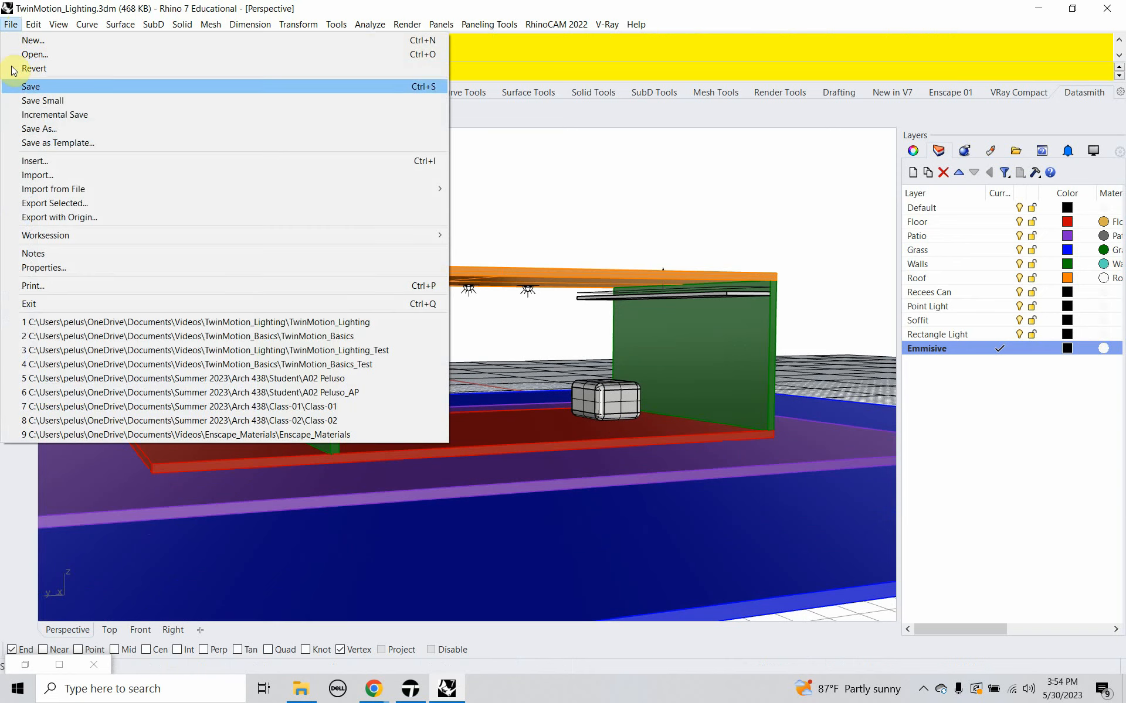
pyautogui.click(27, 87)
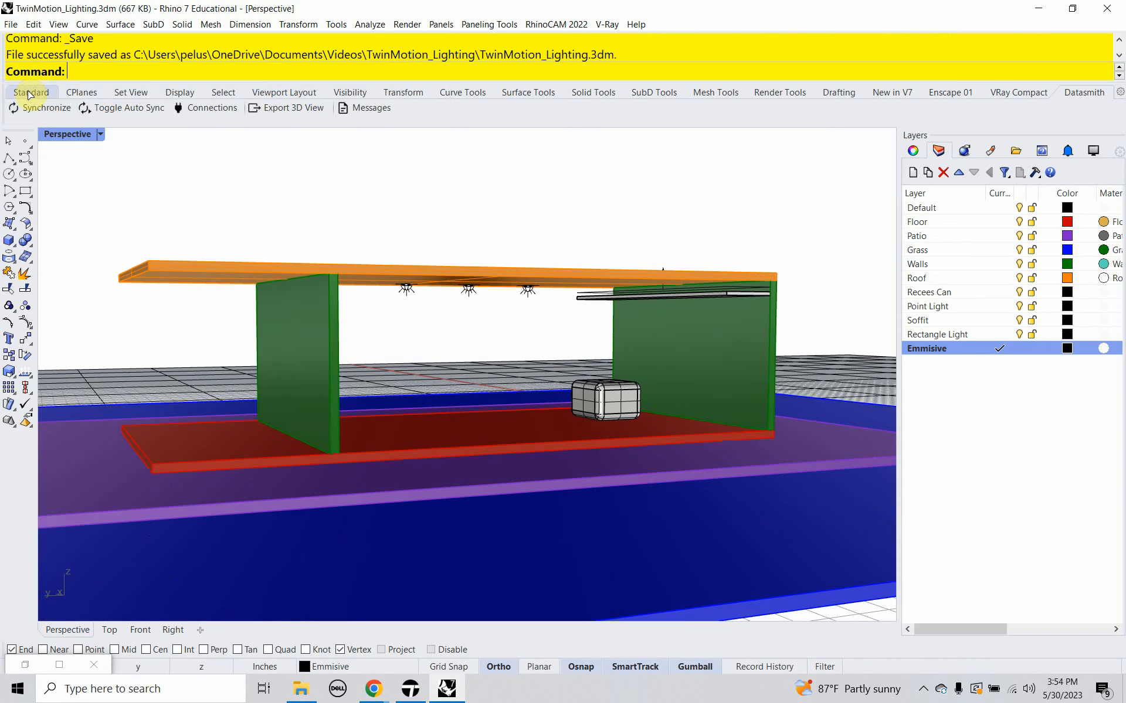
pyautogui.click(48, 108)
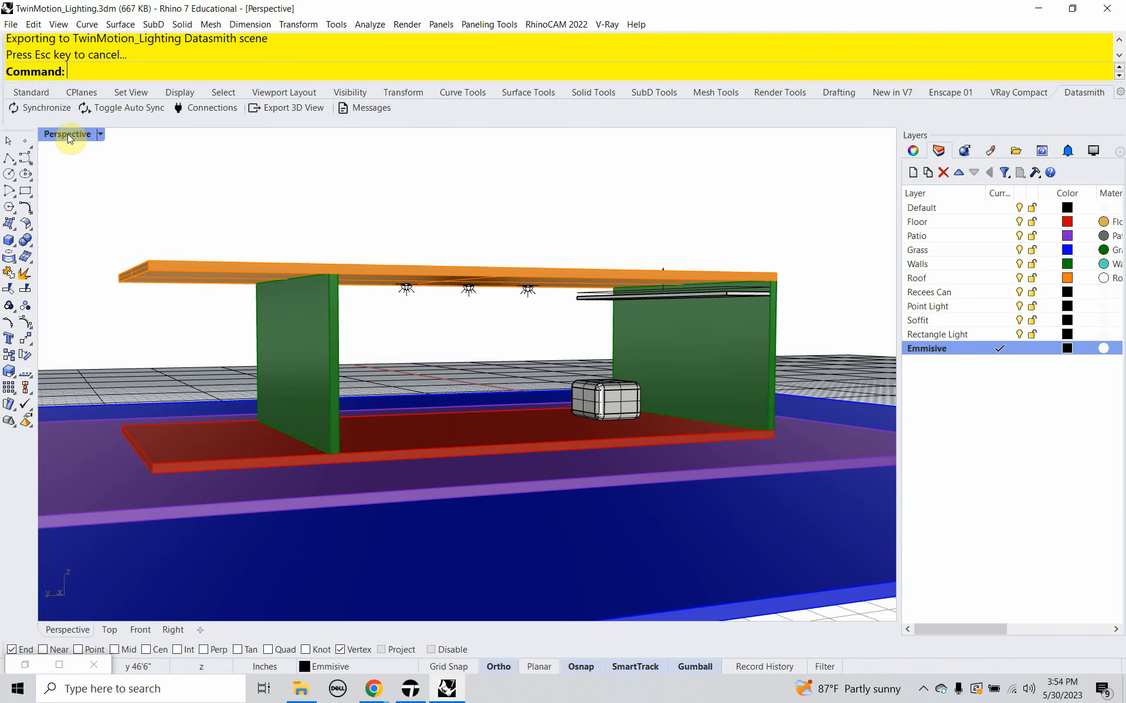
# Switch to Twinmotion and apply the Neon 02 material from the library's Neons category to the rounded box.
pyautogui.hotkey('alt', 'Tab')
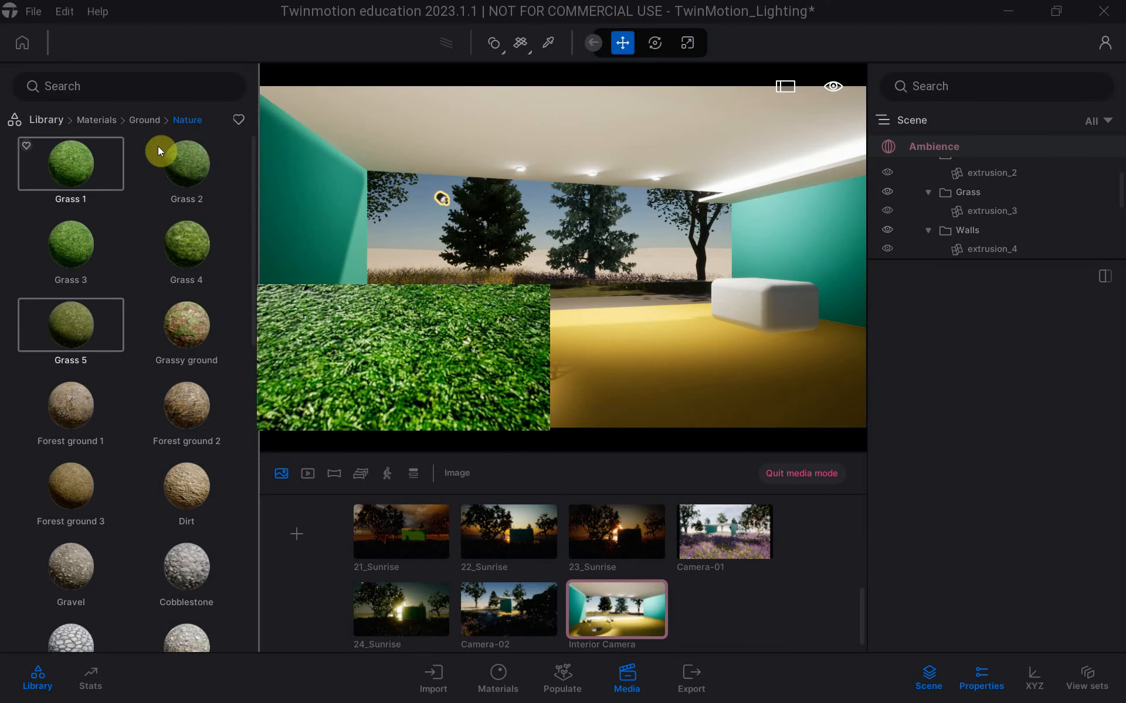
pyautogui.click(48, 116)
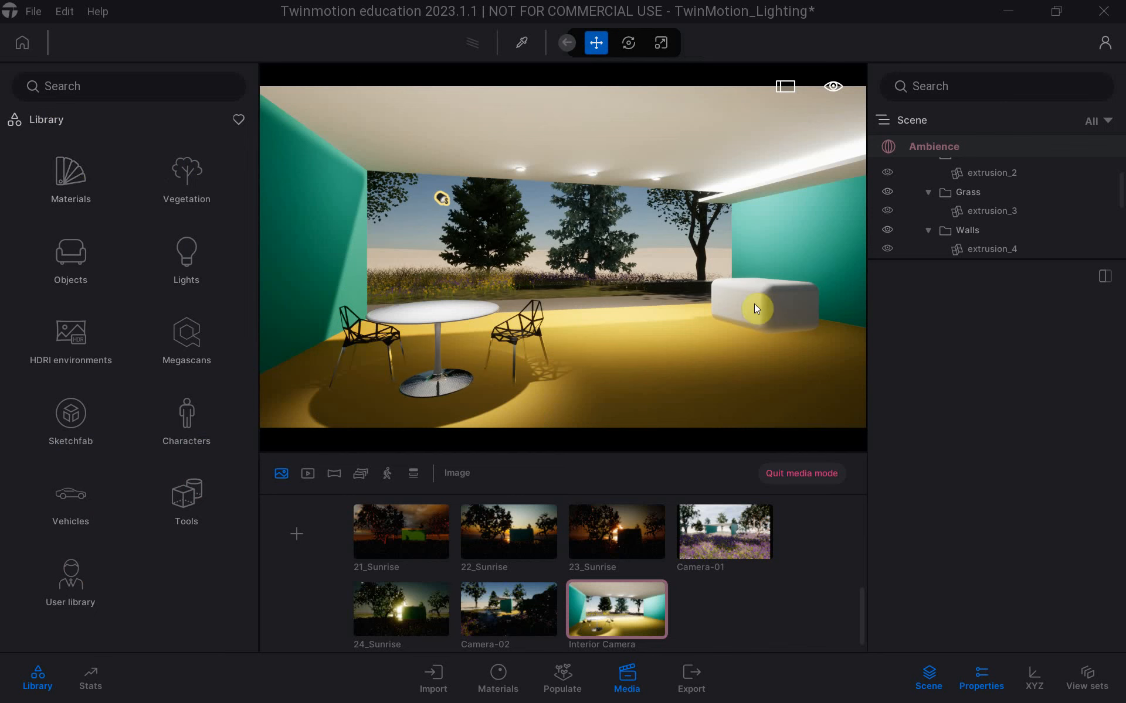
pyautogui.click(70, 191)
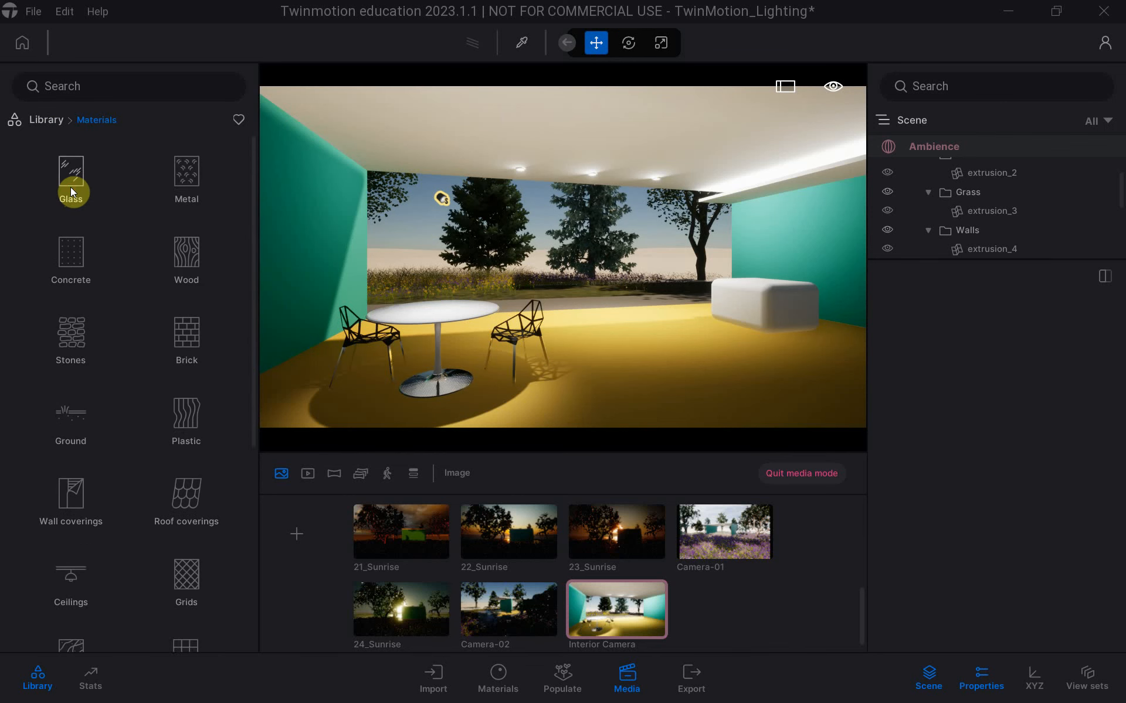
pyautogui.scroll(-2, 107, 317)
pyautogui.scroll(-5, 108, 316)
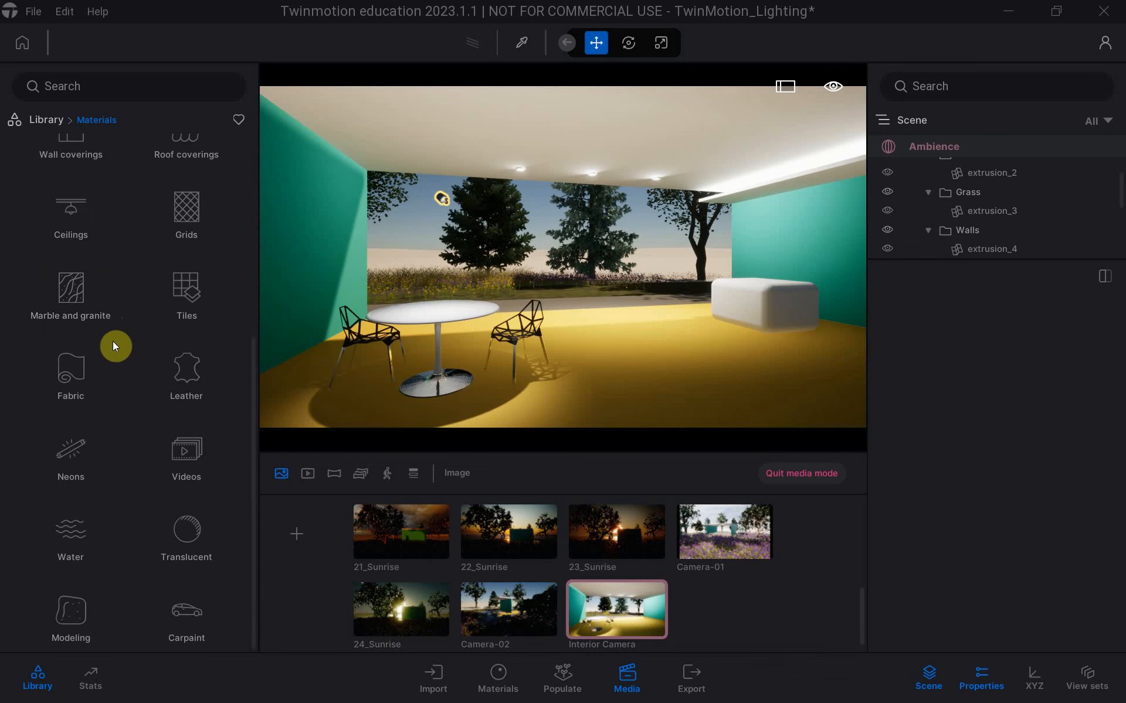
pyautogui.click(80, 472)
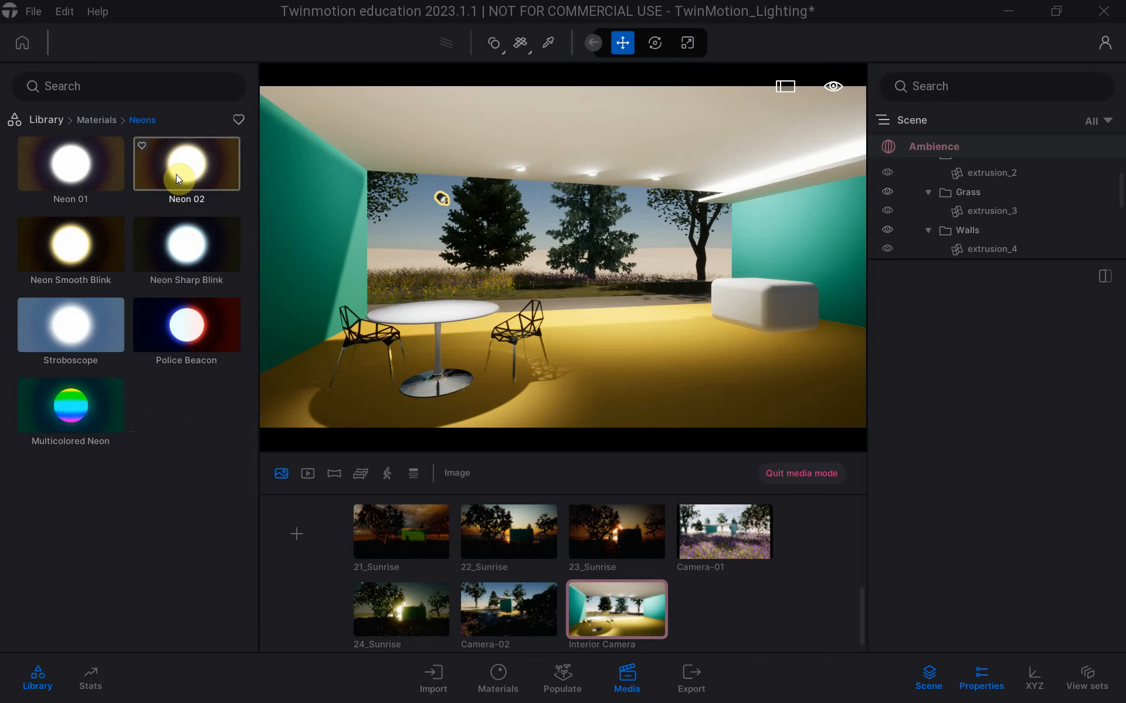
pyautogui.moveTo(176, 174); pyautogui.dragTo(740, 306)
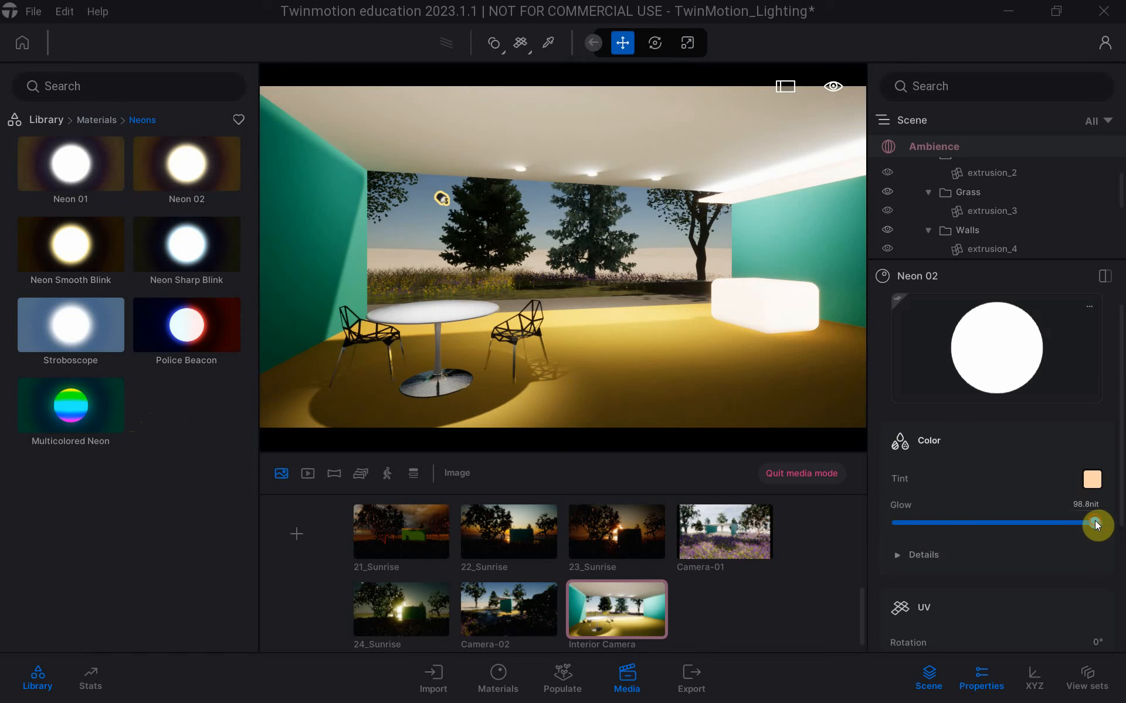
# Set the Neon 02 material's glow to 100 nit, temperature to 5799K and saturation to 1.2, and adjust its gamma, lift and gain.
pyautogui.moveTo(1096, 522)
pyautogui.mouseDown()
pyautogui.moveTo(938, 513)
pyautogui.moveTo(1109, 527)
pyautogui.mouseUp()
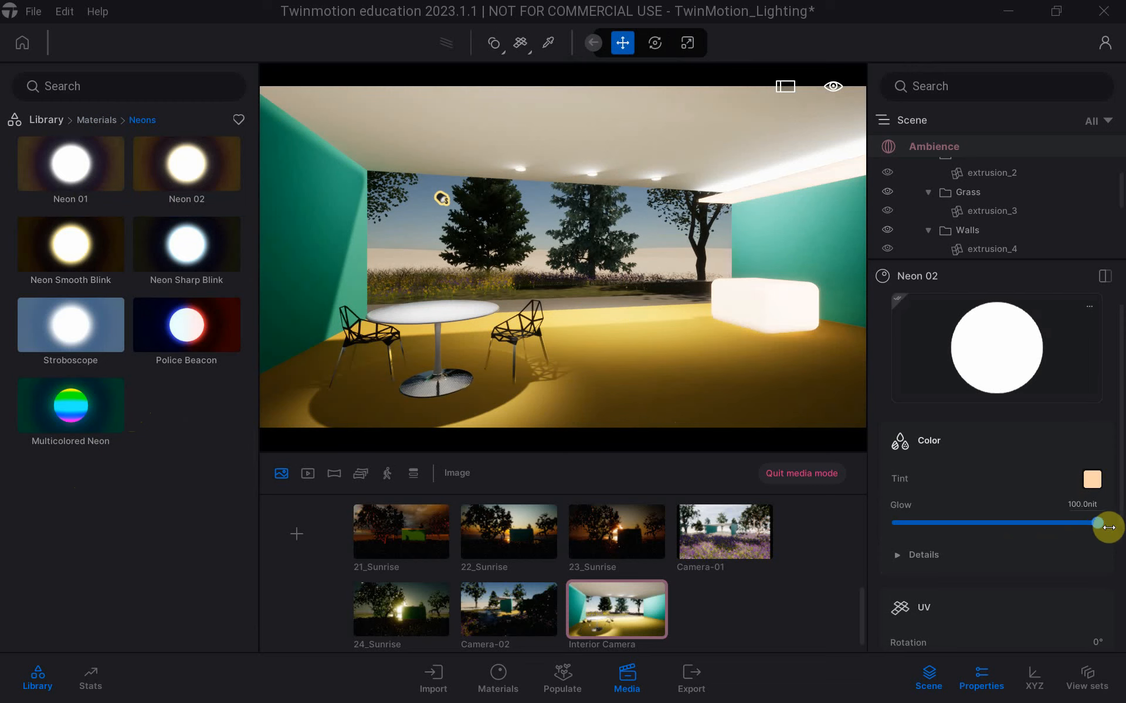
pyautogui.click(893, 557)
pyautogui.scroll(-2, 894, 556)
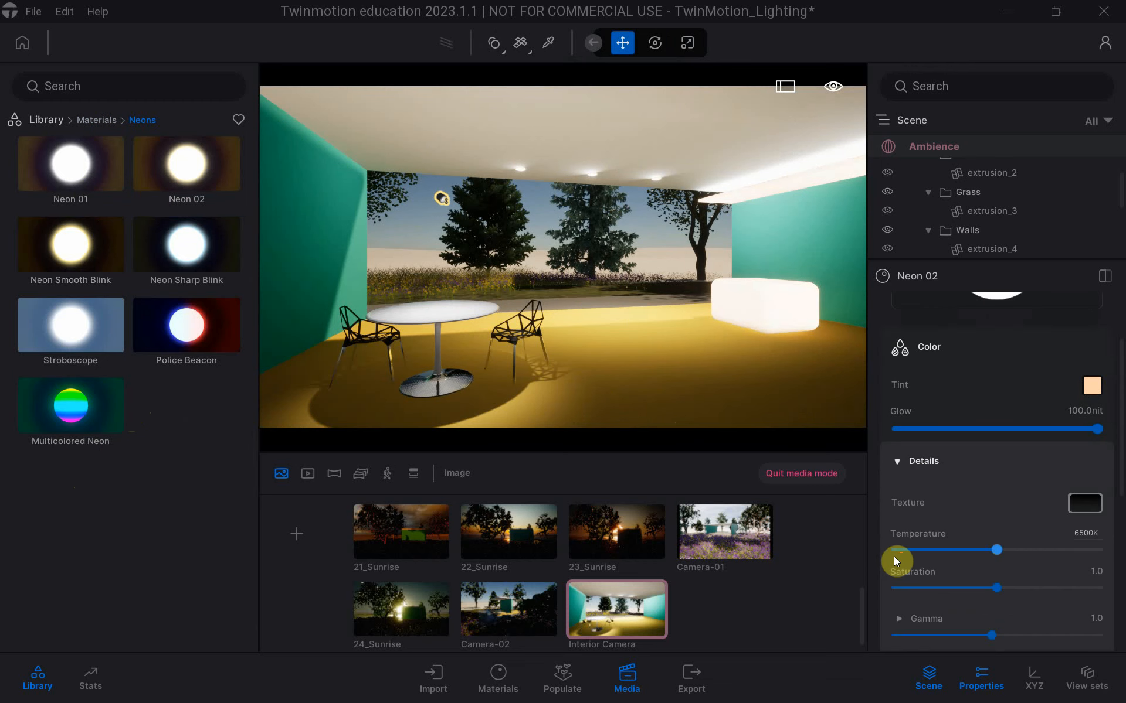
pyautogui.scroll(-2, 960, 469)
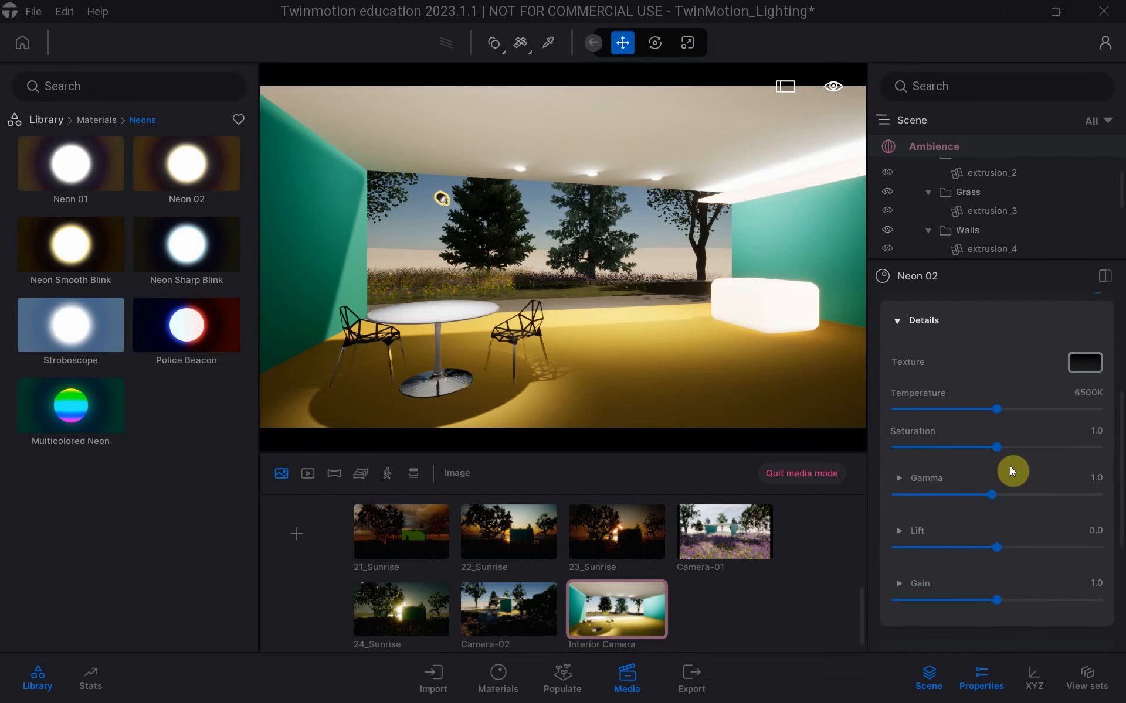
pyautogui.moveTo(993, 416); pyautogui.dragTo(1017, 447)
pyautogui.moveTo(995, 494)
pyautogui.mouseDown()
pyautogui.moveTo(927, 493)
pyautogui.moveTo(1001, 494)
pyautogui.mouseUp()
pyautogui.moveTo(997, 546); pyautogui.dragTo(1040, 548)
pyautogui.moveTo(995, 601)
pyautogui.mouseDown()
pyautogui.moveTo(1030, 598)
pyautogui.moveTo(1010, 601)
pyautogui.mouseUp()
pyautogui.scroll(4, 986, 533)
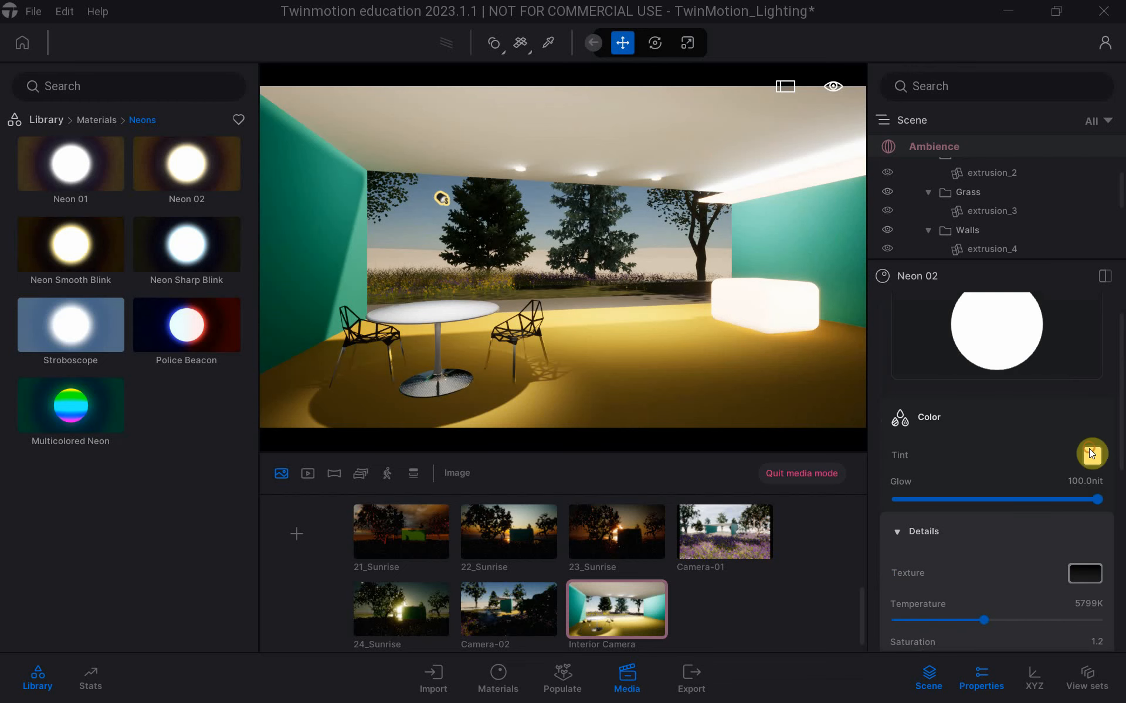
# Change the Neon 02 tint to a light green (R 118, G 255, B 93), close its properties and return to the library's main categories.
pyautogui.click(1089, 451)
pyautogui.moveTo(505, 170); pyautogui.dragTo(516, 421)
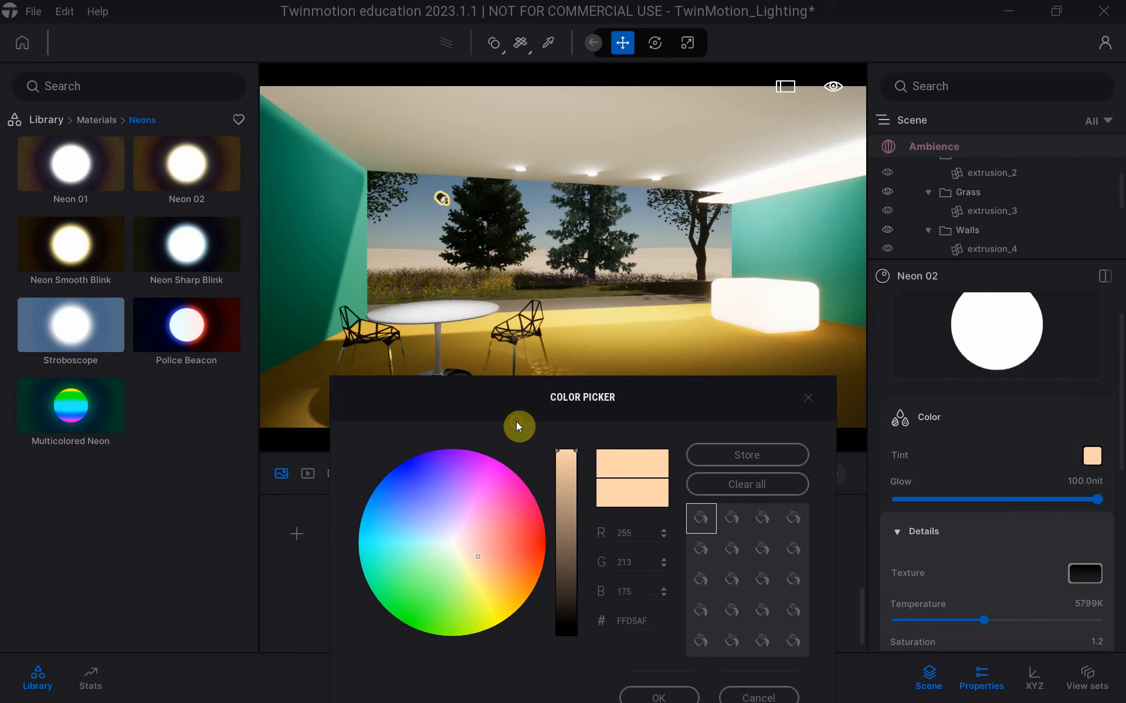
pyautogui.moveTo(489, 543); pyautogui.dragTo(401, 551)
pyautogui.moveTo(403, 593); pyautogui.dragTo(434, 597)
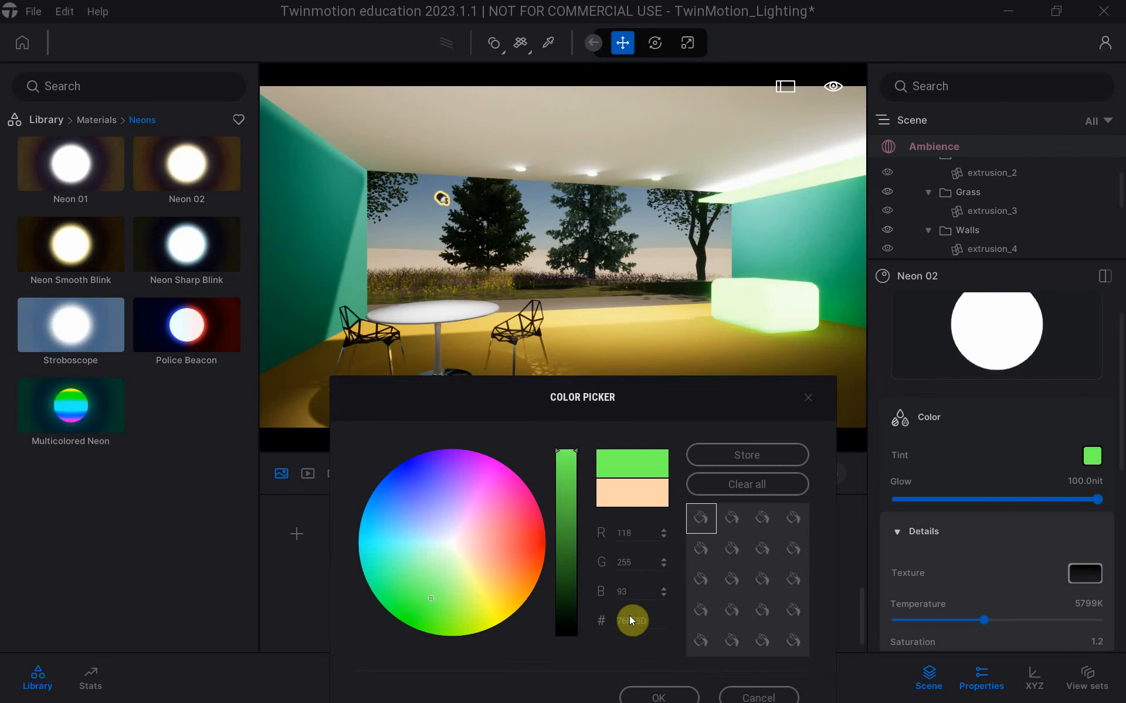
pyautogui.click(662, 698)
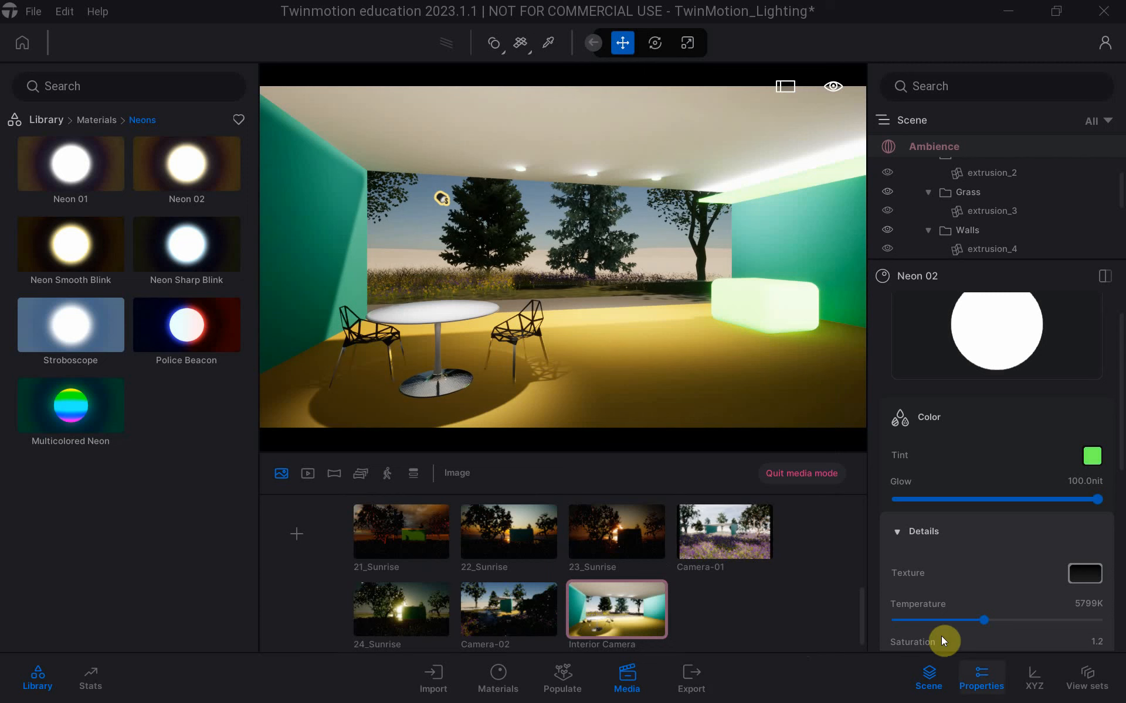
pyautogui.click(983, 675)
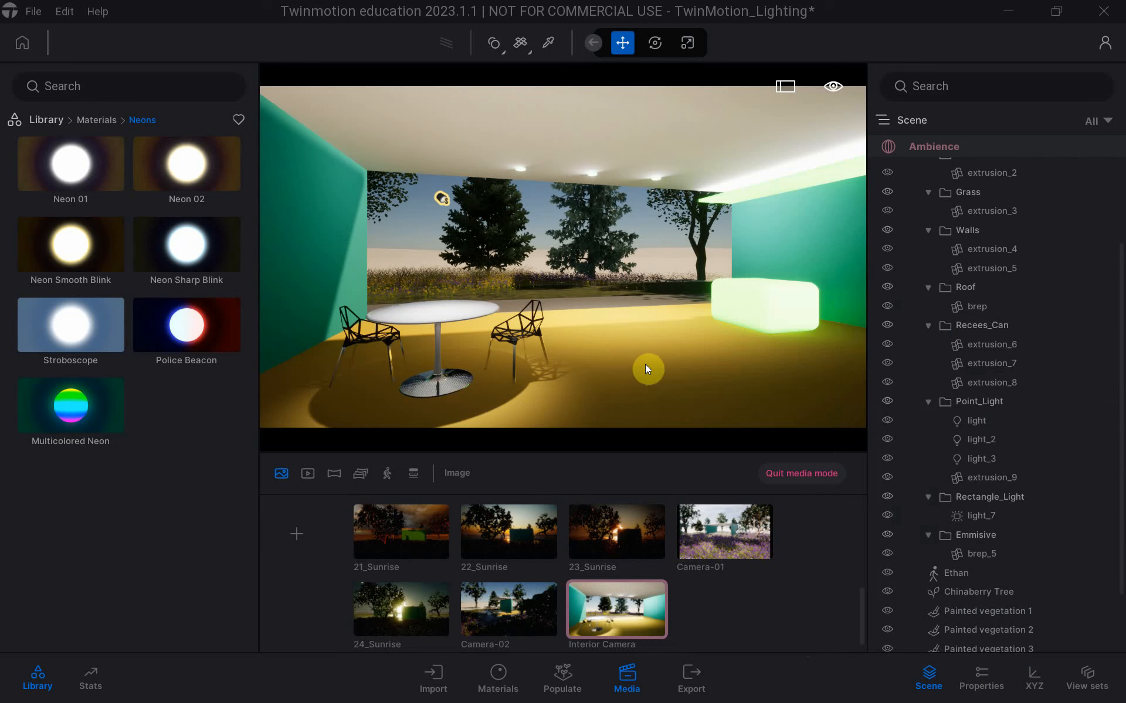
pyautogui.click(43, 123)
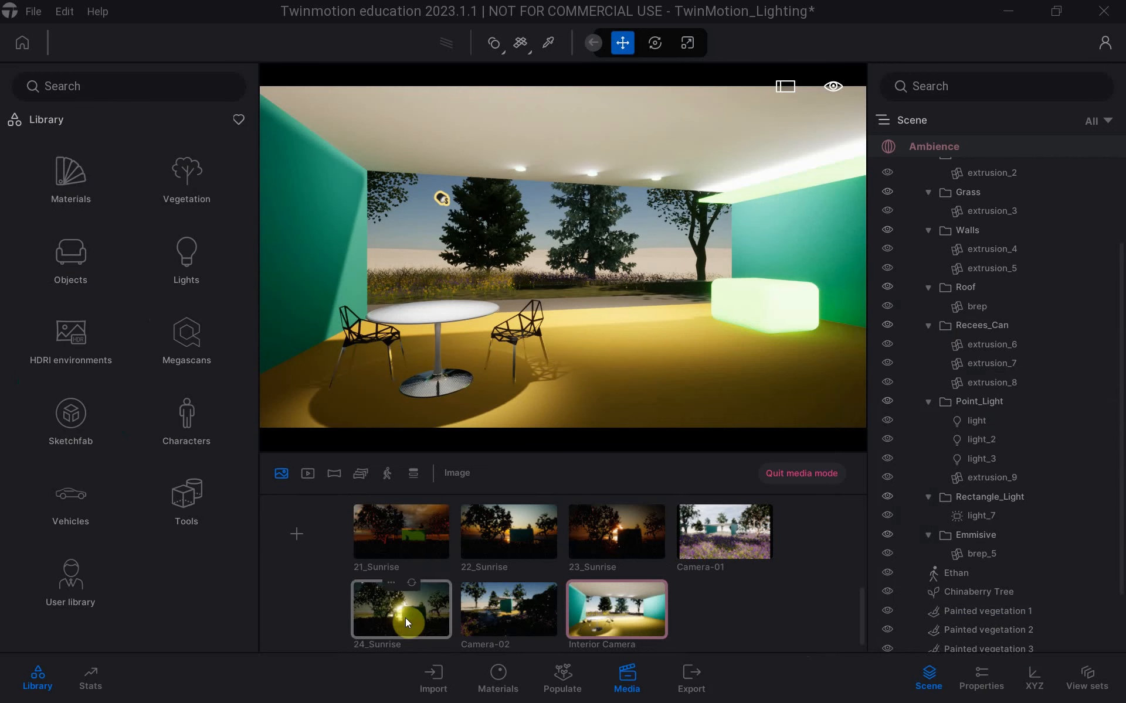
# Reduce the roughness of the yellow Floor material to 29%.
pyautogui.click(493, 686)
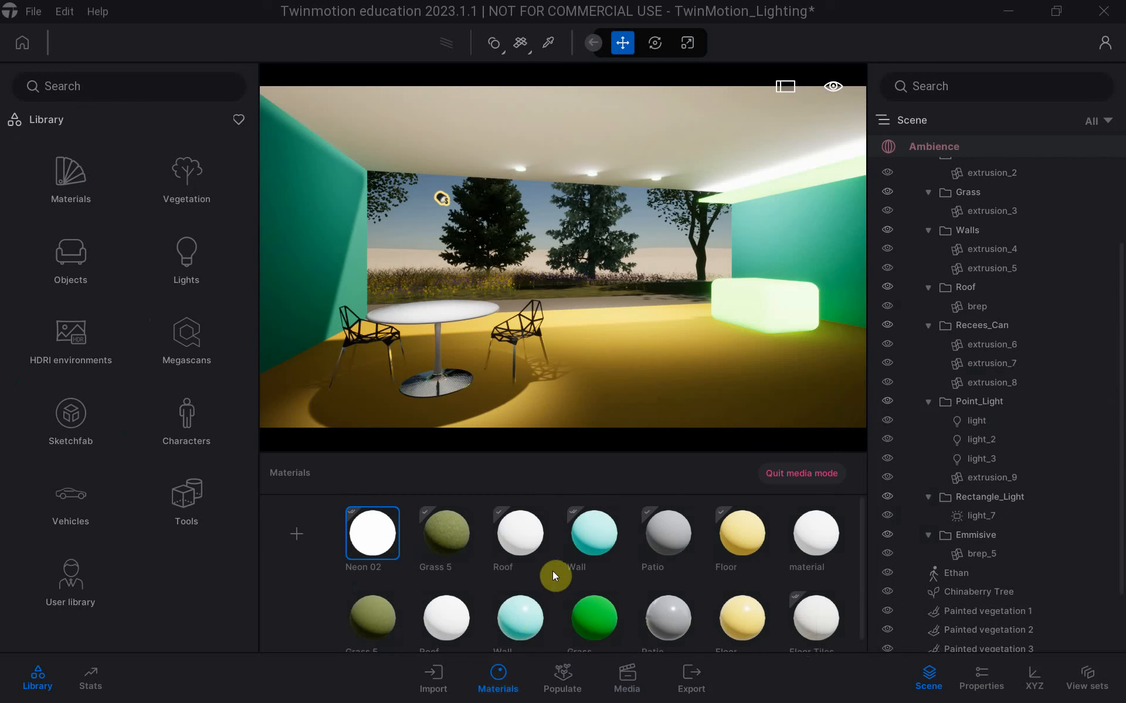
pyautogui.click(739, 537)
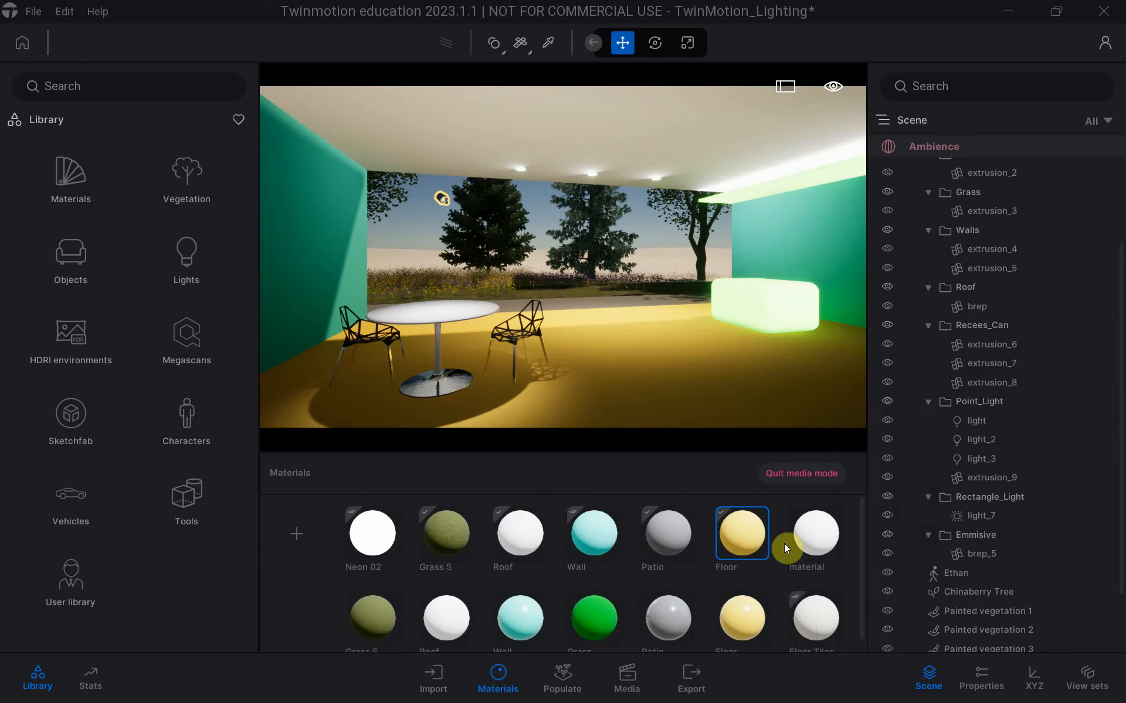
pyautogui.click(991, 686)
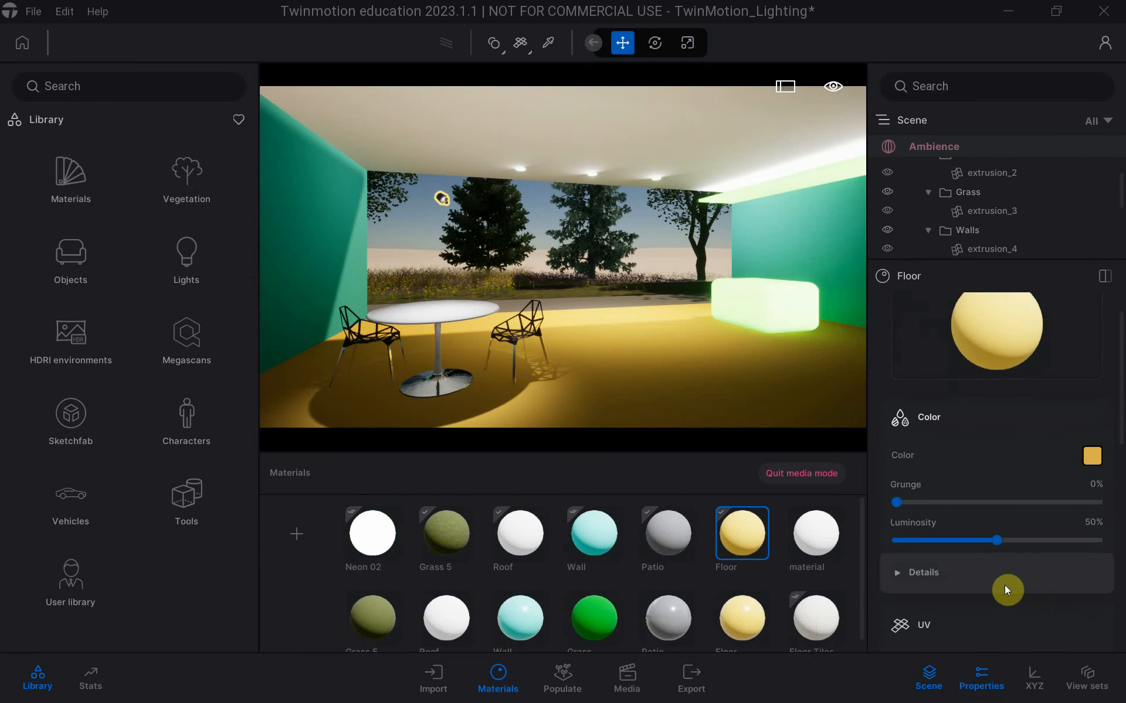
pyautogui.click(897, 580)
pyautogui.scroll(-4, 908, 571)
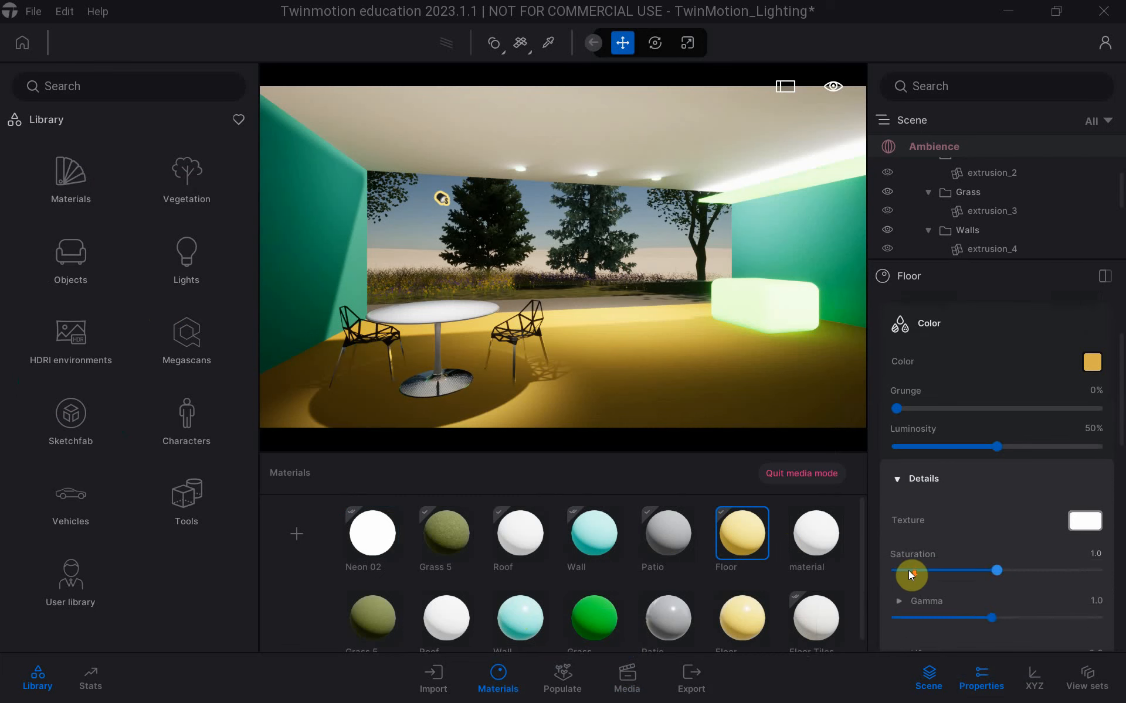
pyautogui.scroll(-4, 916, 574)
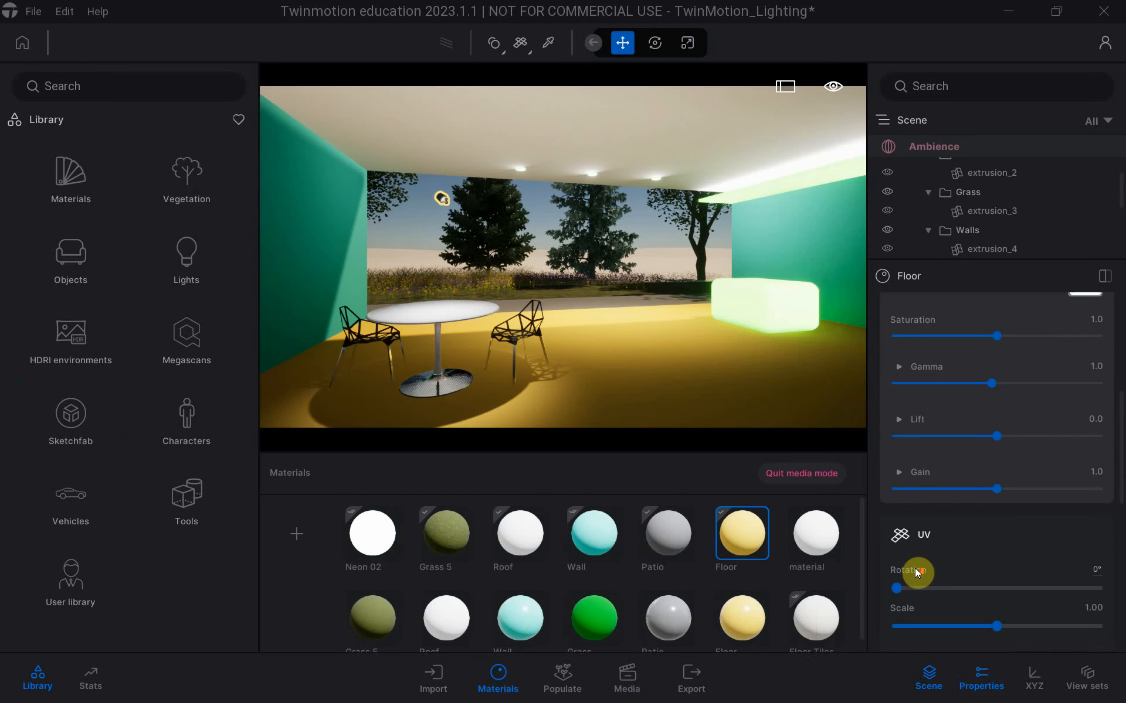
pyautogui.scroll(-1, 916, 573)
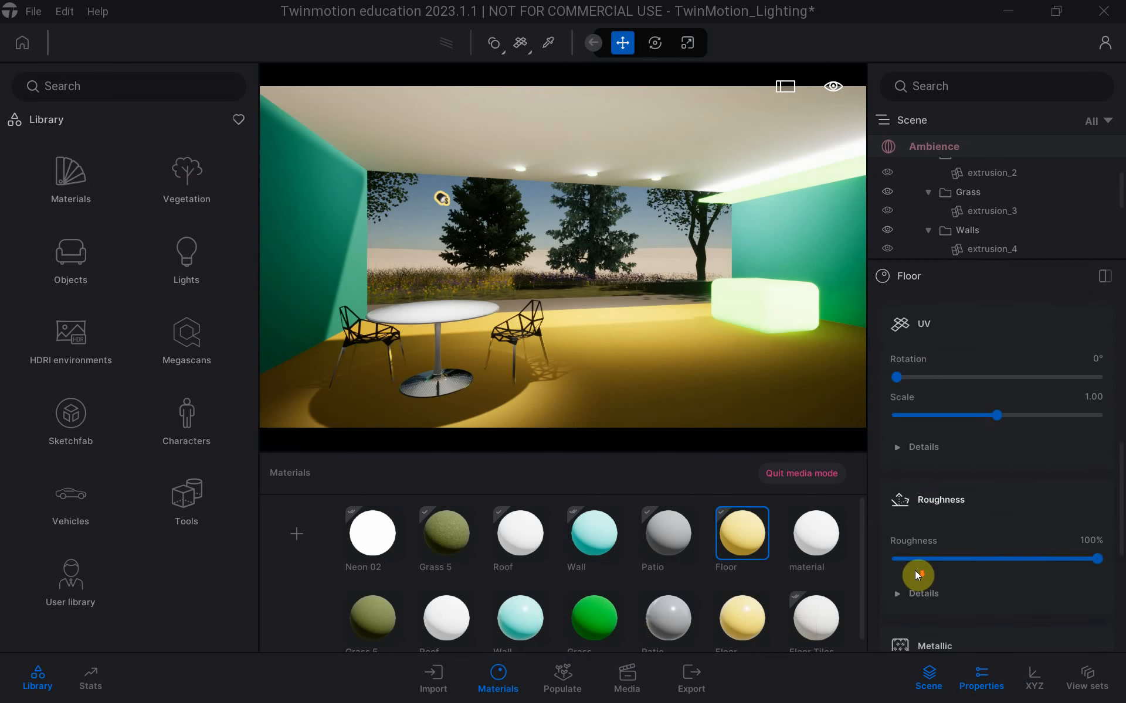
pyautogui.scroll(5, 917, 571)
pyautogui.scroll(2, 921, 572)
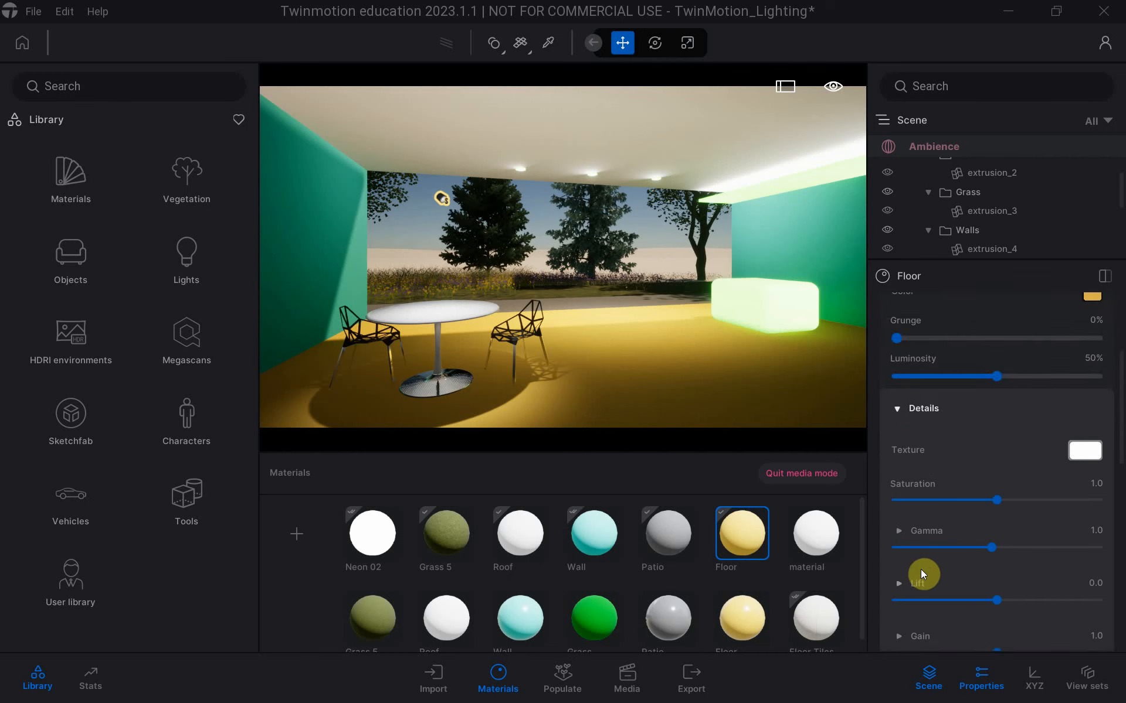
pyautogui.scroll(-6, 919, 554)
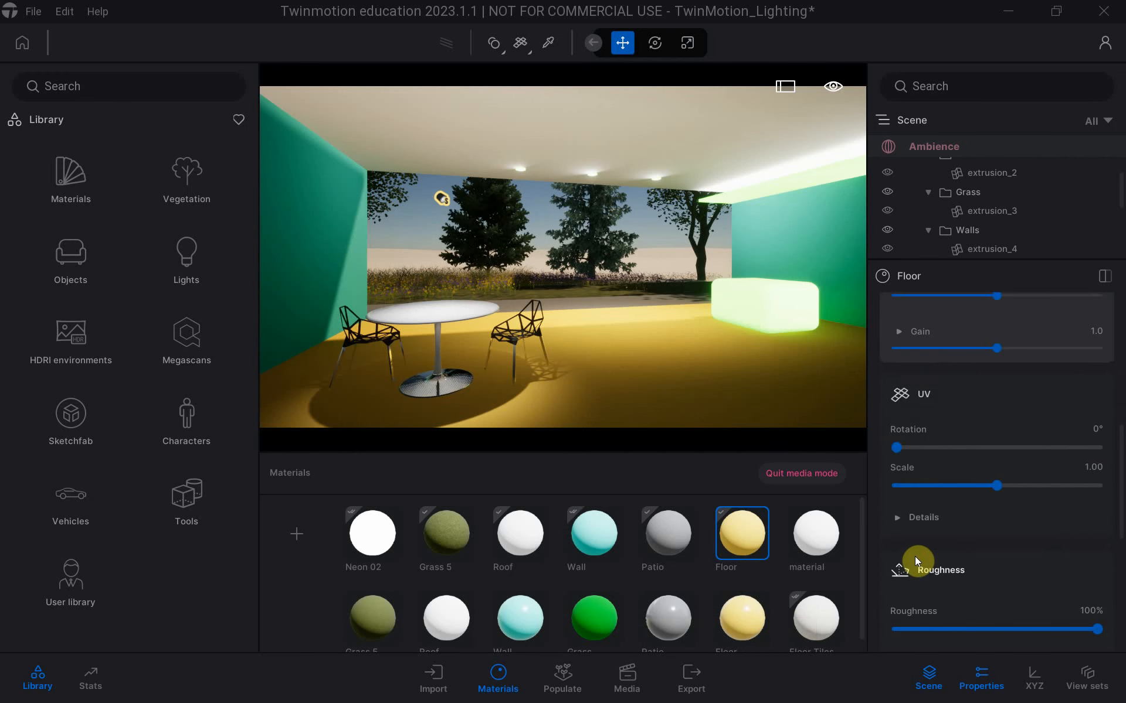
pyautogui.scroll(-2, 914, 557)
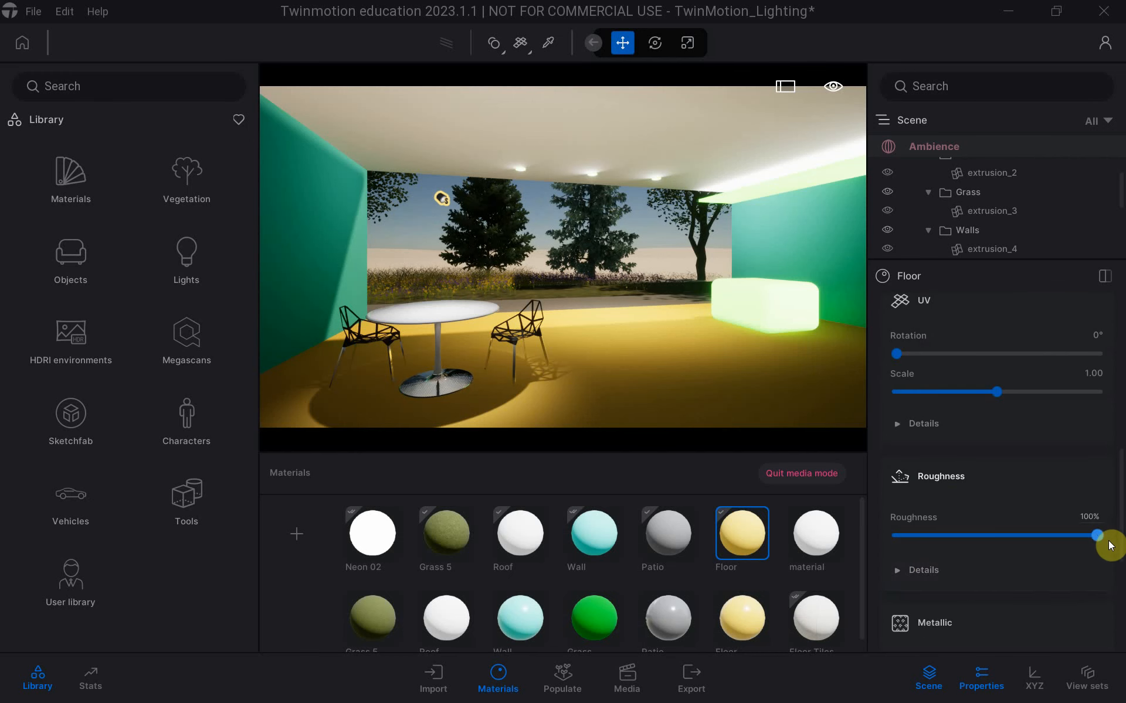
pyautogui.moveTo(1099, 536); pyautogui.dragTo(956, 542)
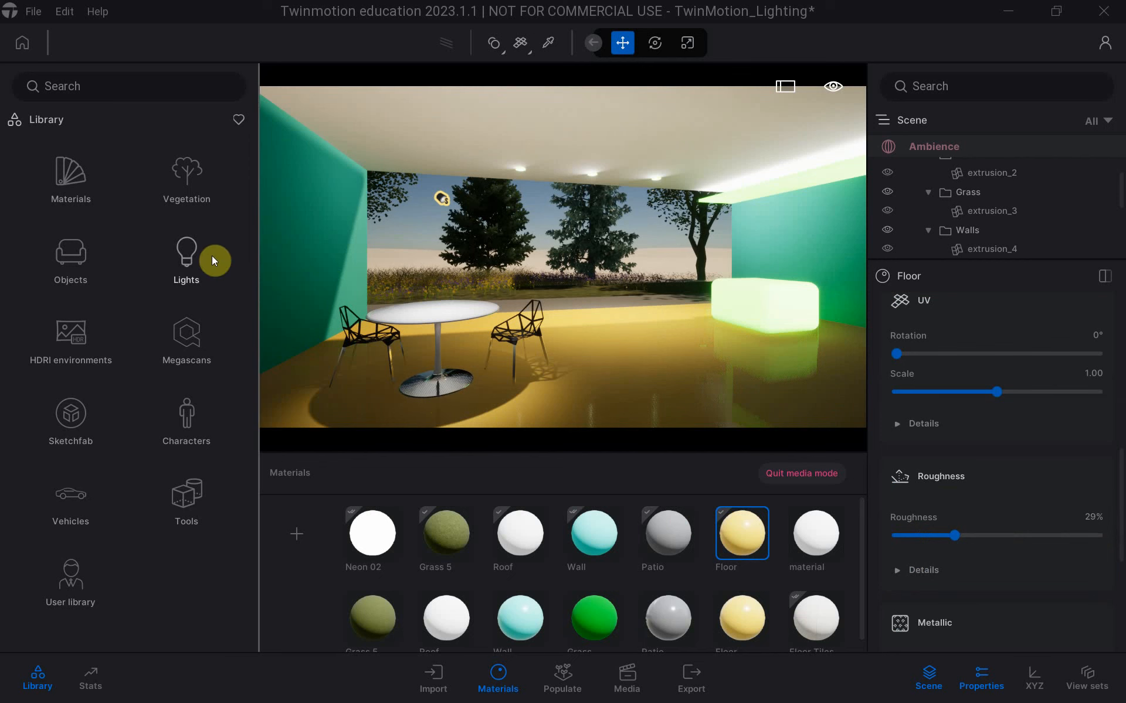
# Place the seated posed human Dolores from the Casual characters on the wire chair beside the wall, facing the dining table.
pyautogui.click(65, 257)
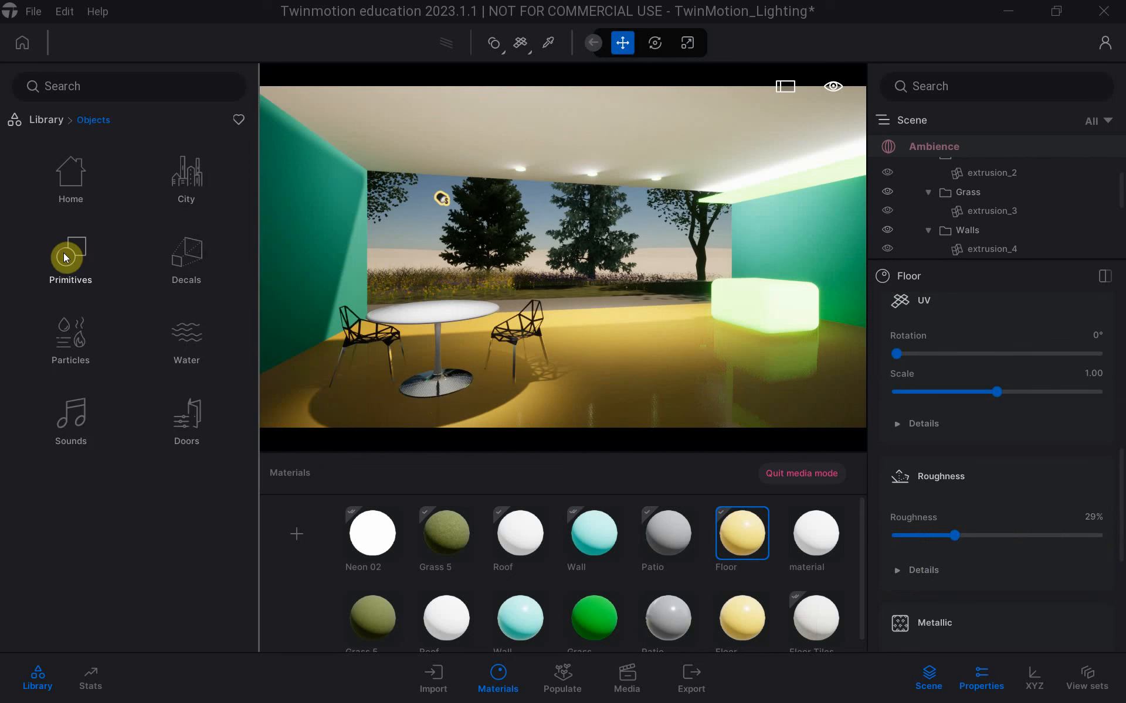
pyautogui.click(34, 121)
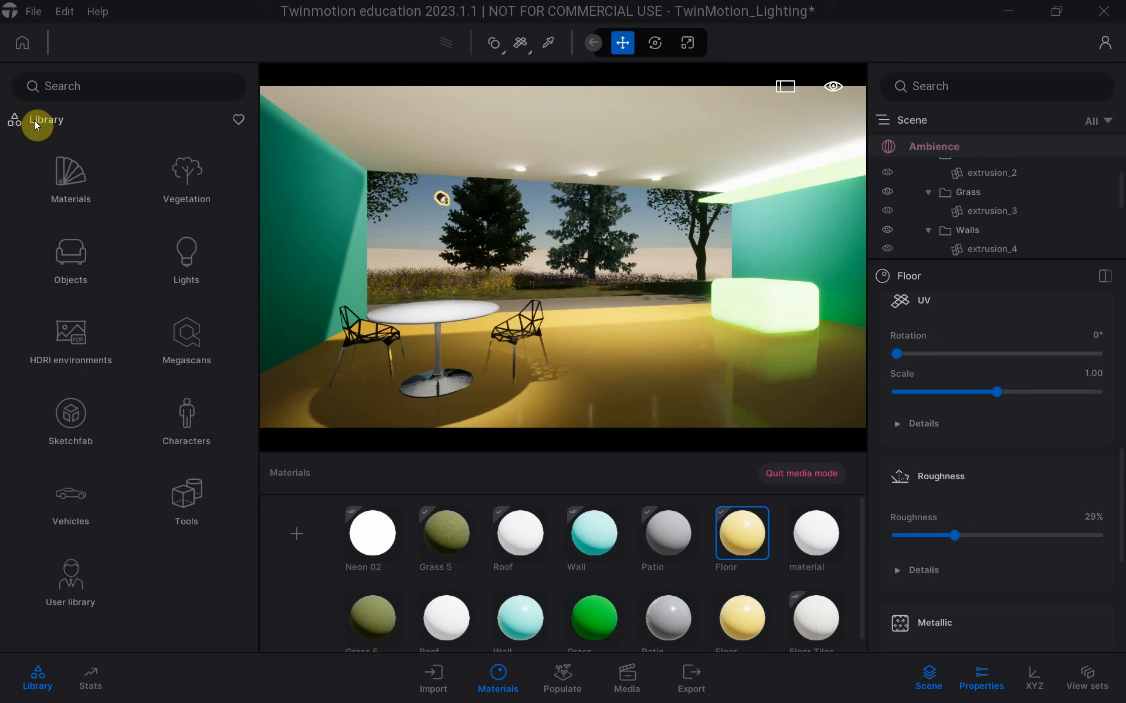
pyautogui.click(183, 410)
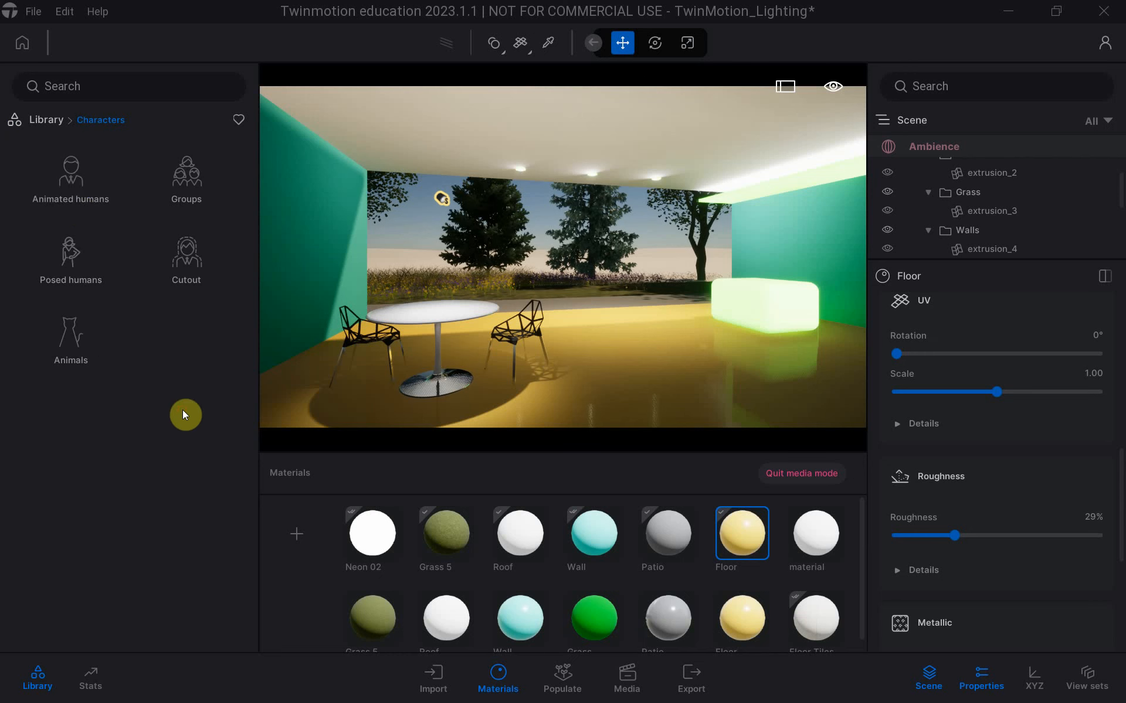
pyautogui.click(77, 265)
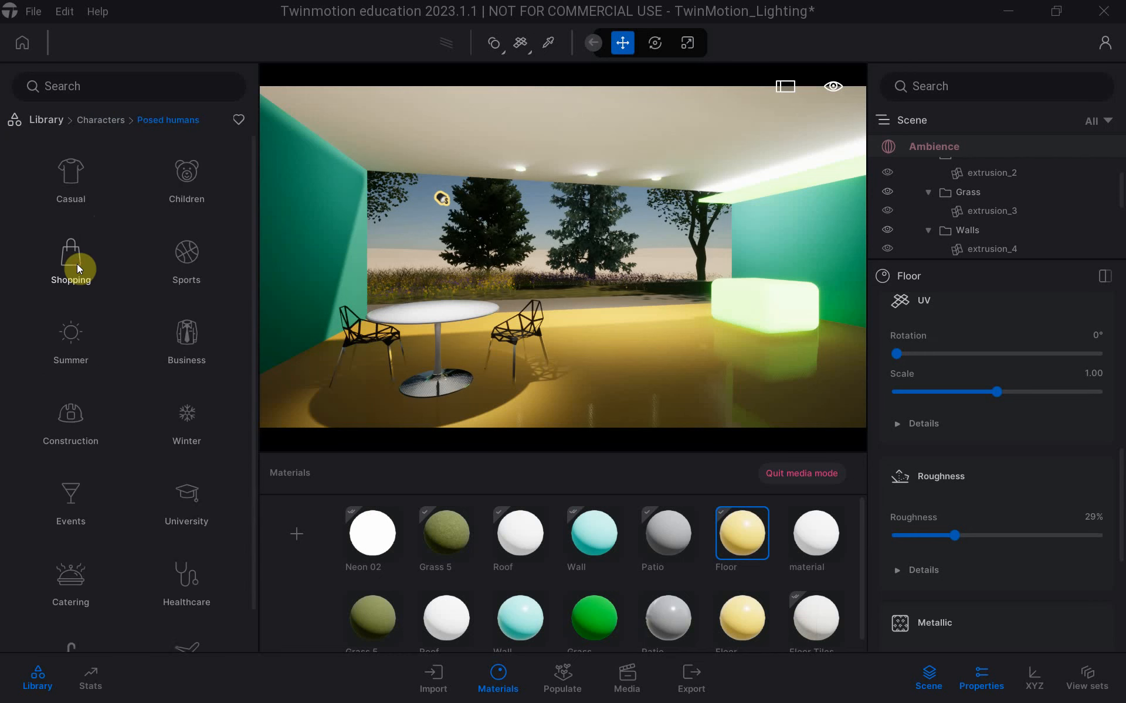
pyautogui.click(68, 195)
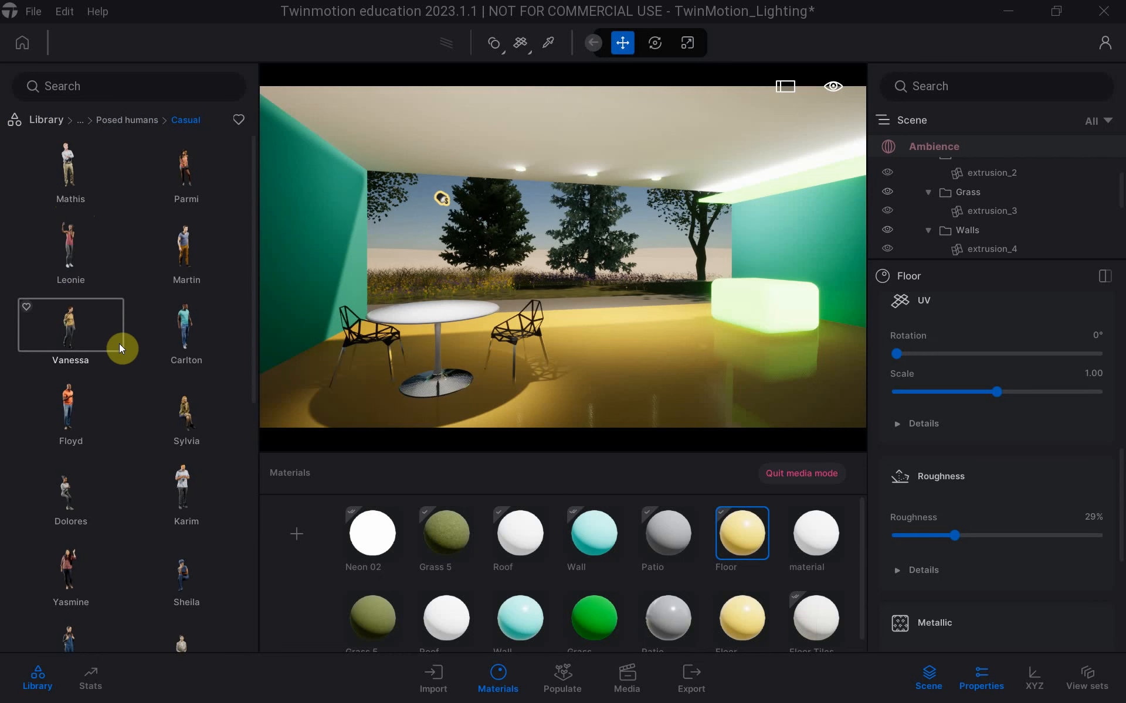
pyautogui.scroll(-2, 119, 343)
pyautogui.scroll(-2, 111, 347)
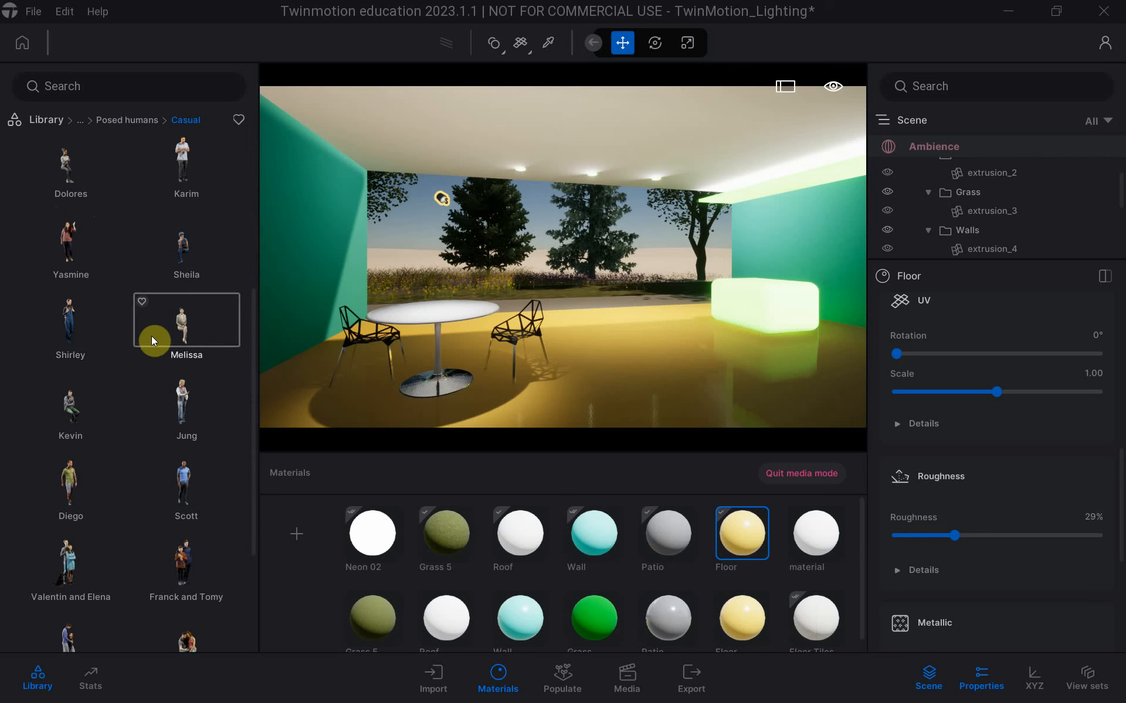
pyautogui.scroll(1, 110, 265)
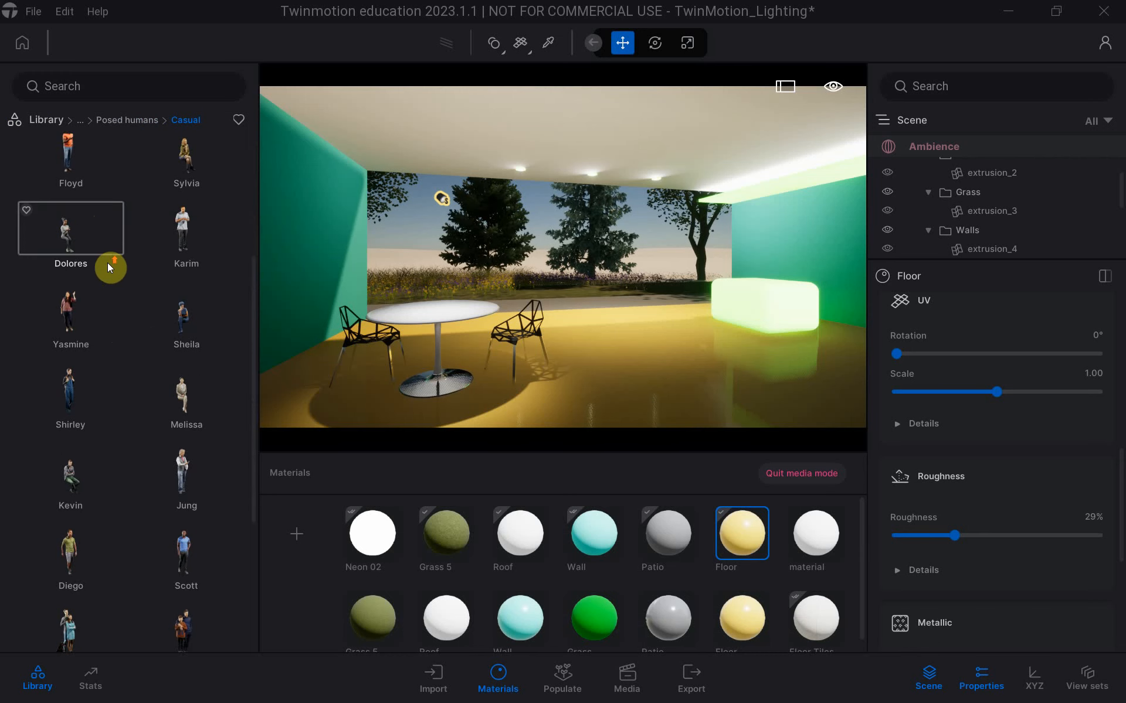
pyautogui.scroll(1, 107, 268)
pyautogui.moveTo(88, 269); pyautogui.dragTo(365, 345)
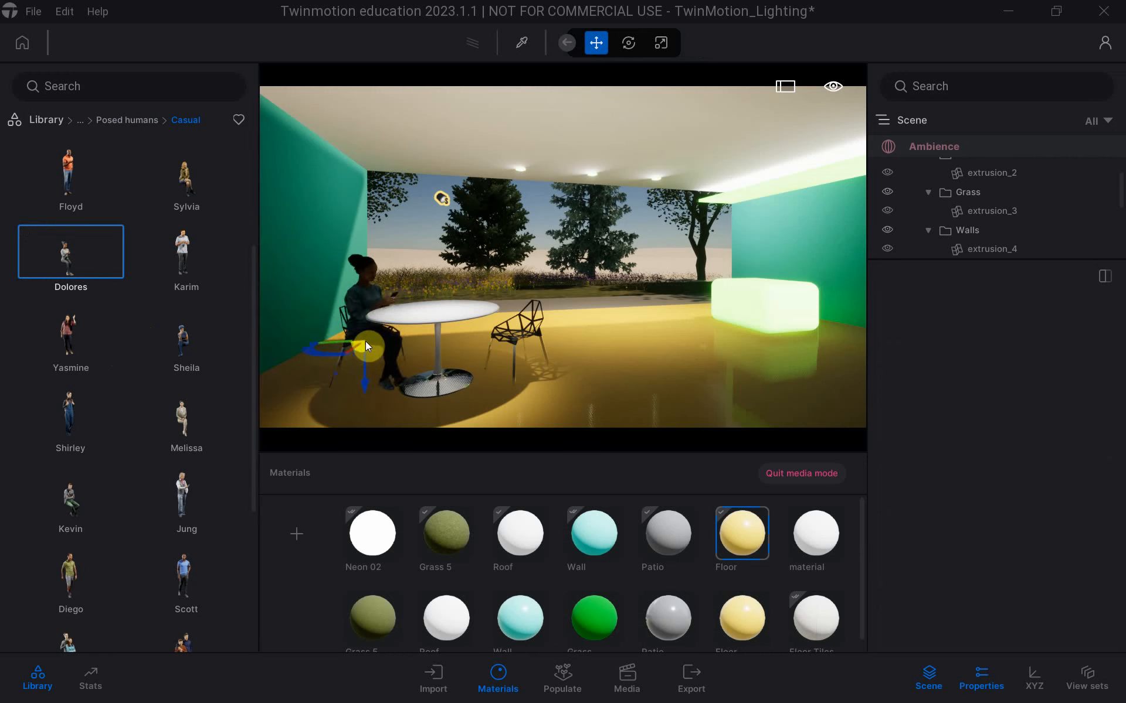
pyautogui.click(346, 412)
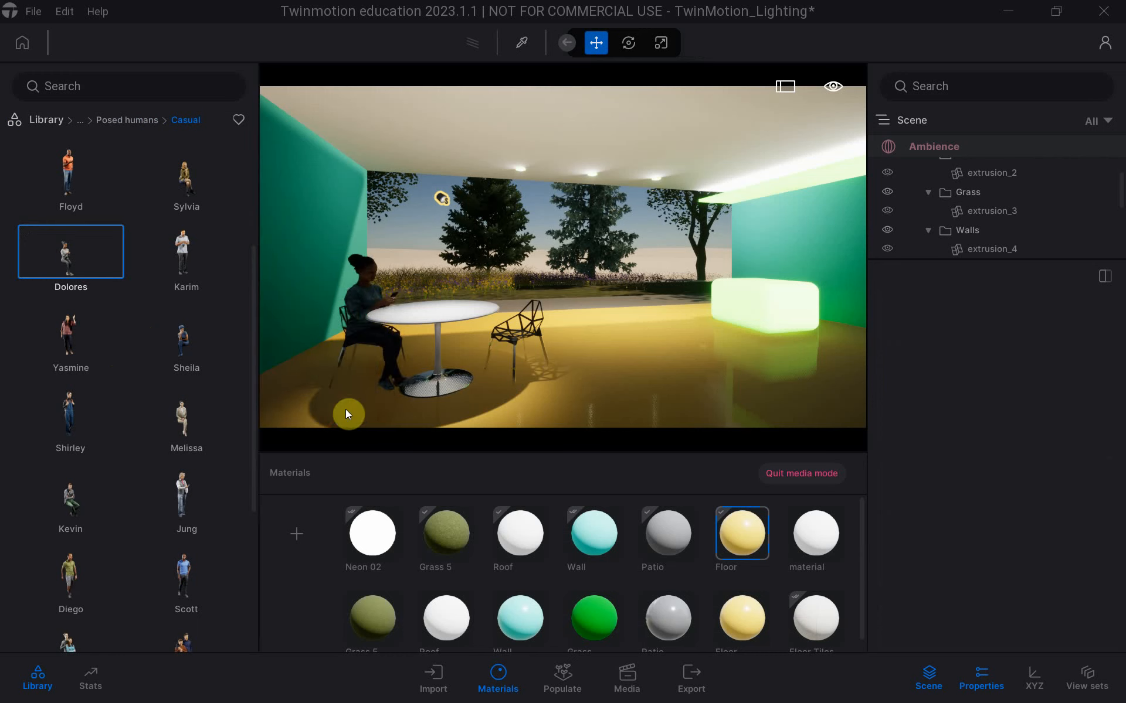
# Shift the seated figure slightly toward the table so she sits properly on the chair, and deselect her.
pyautogui.click(388, 363)
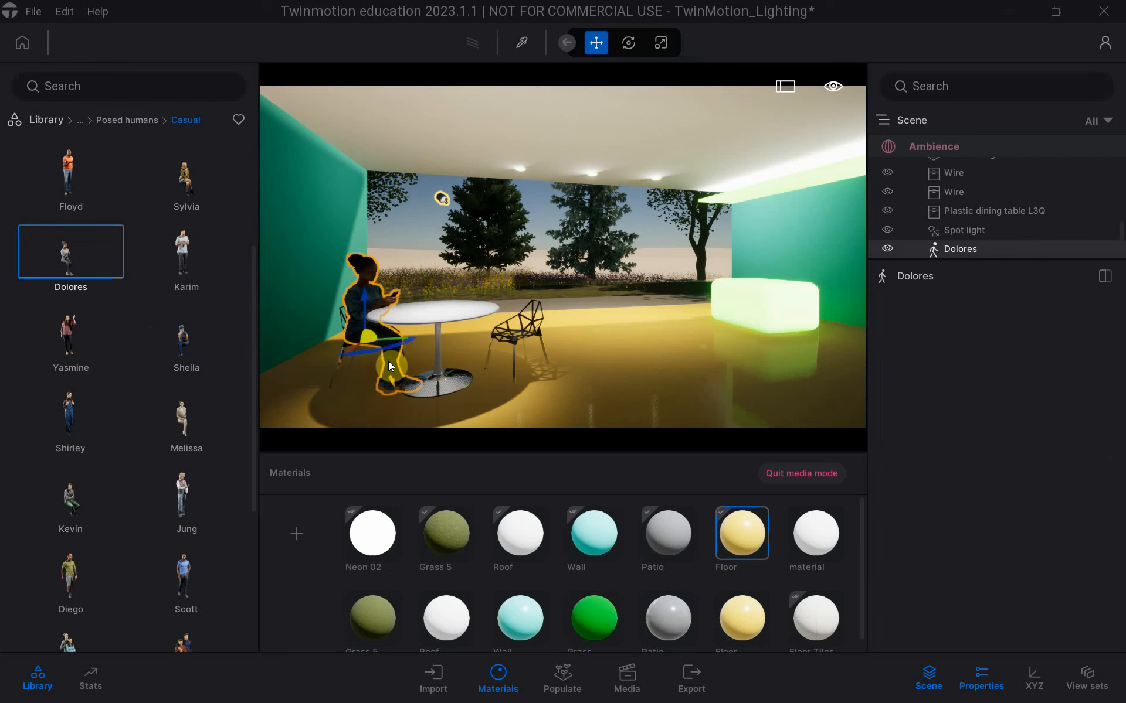
pyautogui.moveTo(382, 354); pyautogui.dragTo(399, 355)
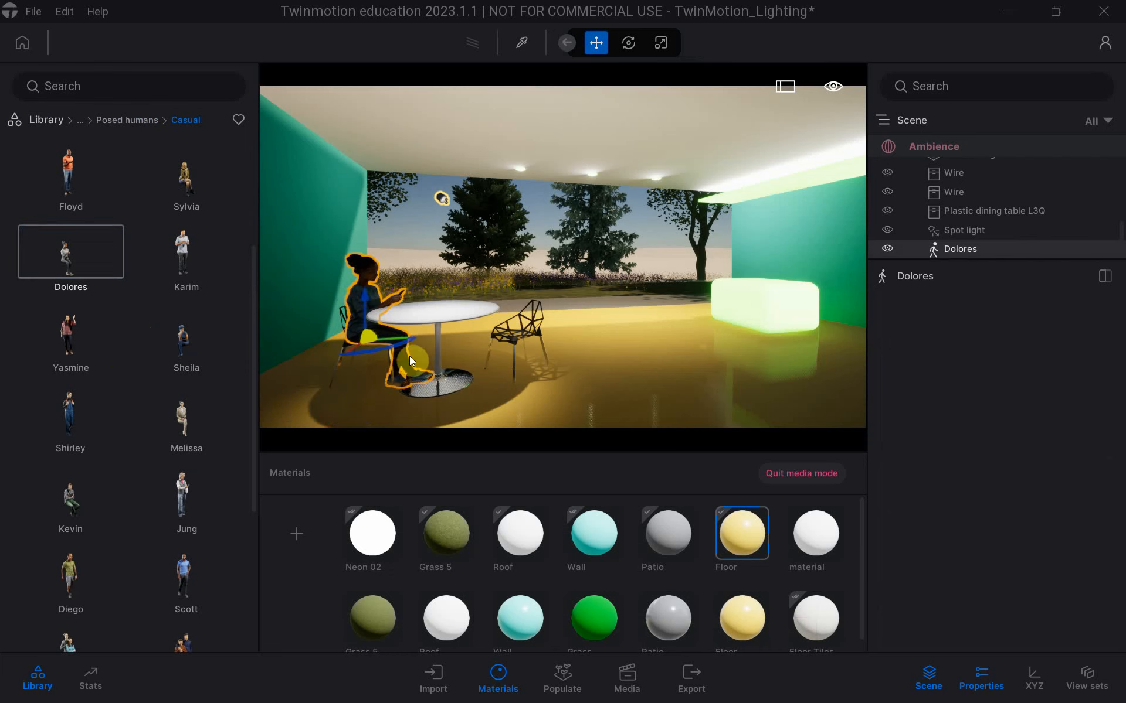
pyautogui.click(520, 268)
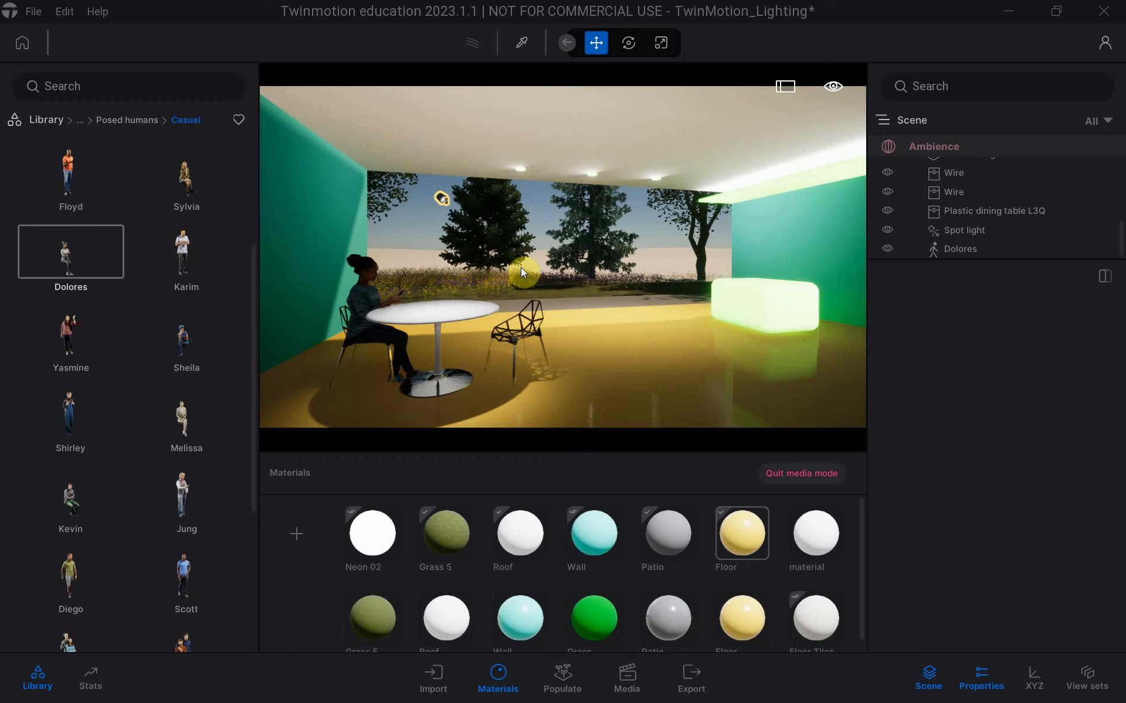
# Place a Tripod floor lamp from the living room lamps on the floor behind the seated figure, near the green wall.
pyautogui.click(44, 121)
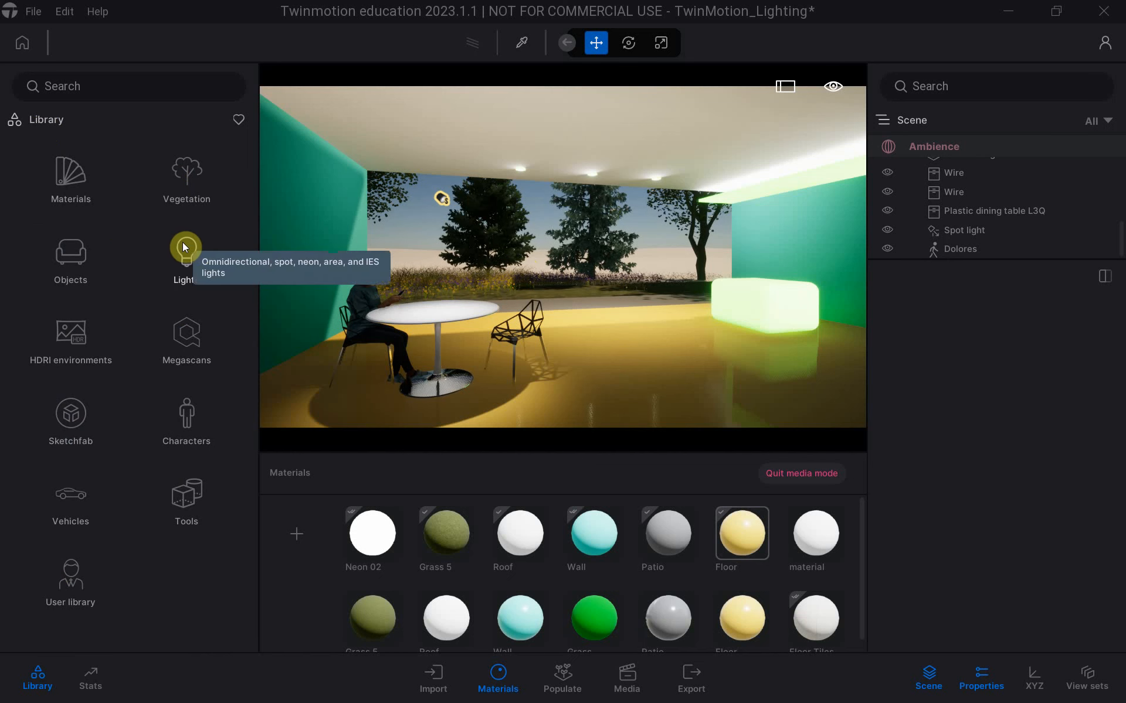
pyautogui.click(80, 259)
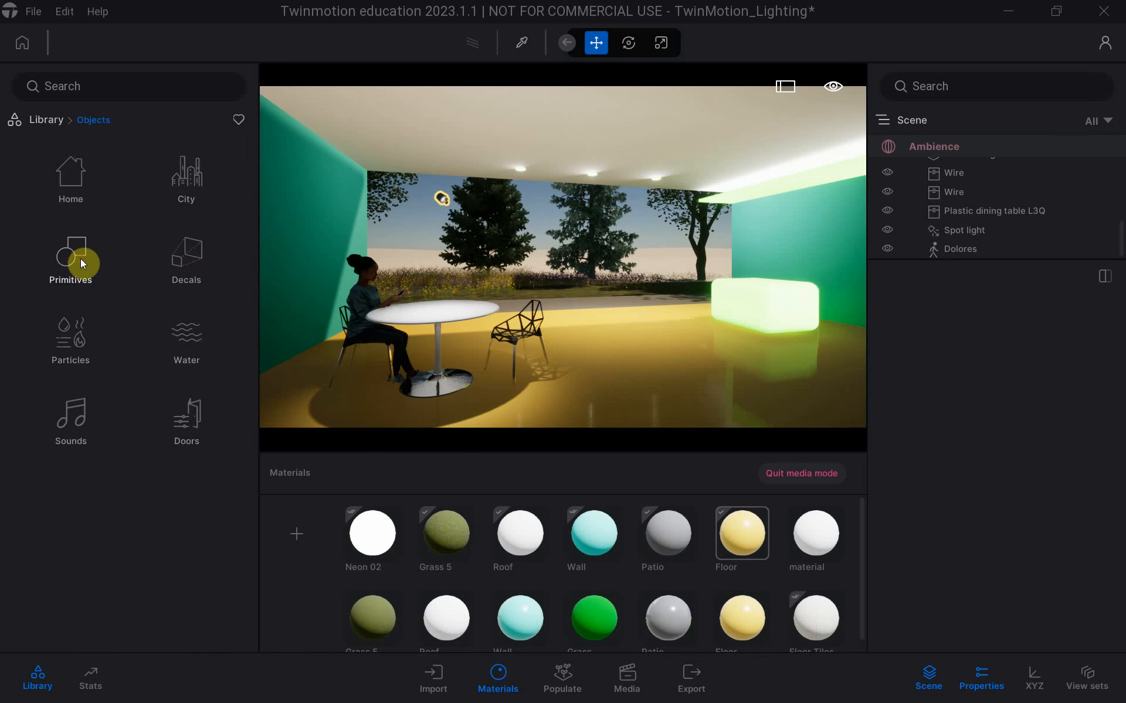
pyautogui.click(79, 181)
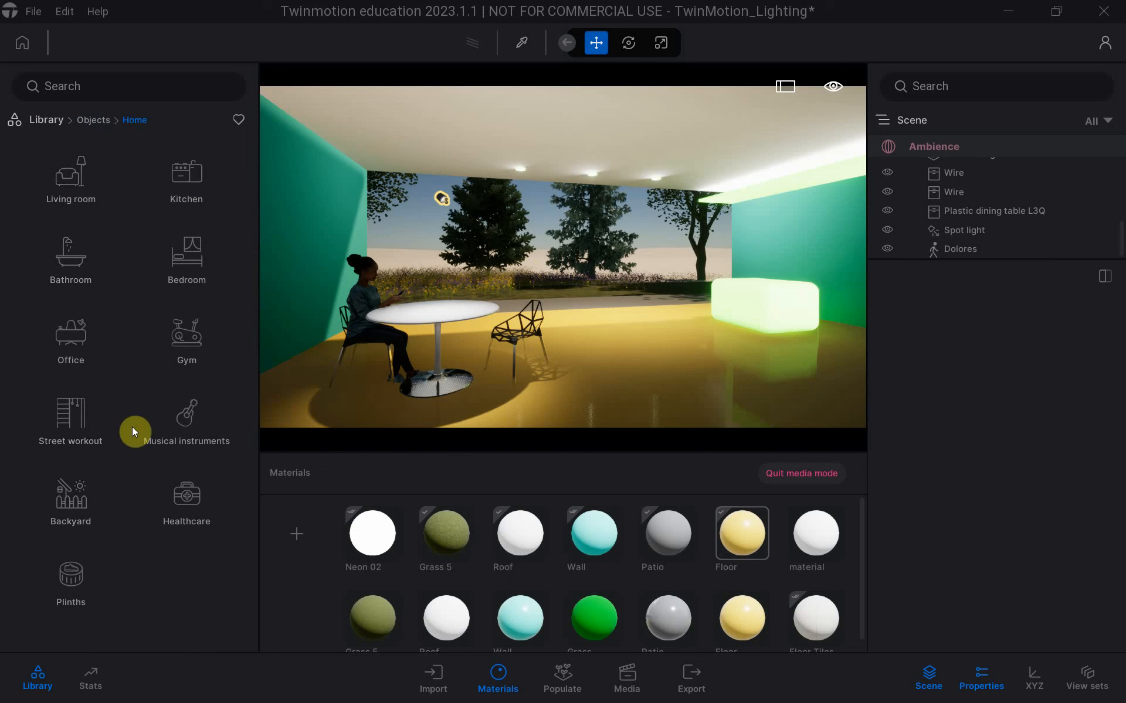
pyautogui.click(86, 204)
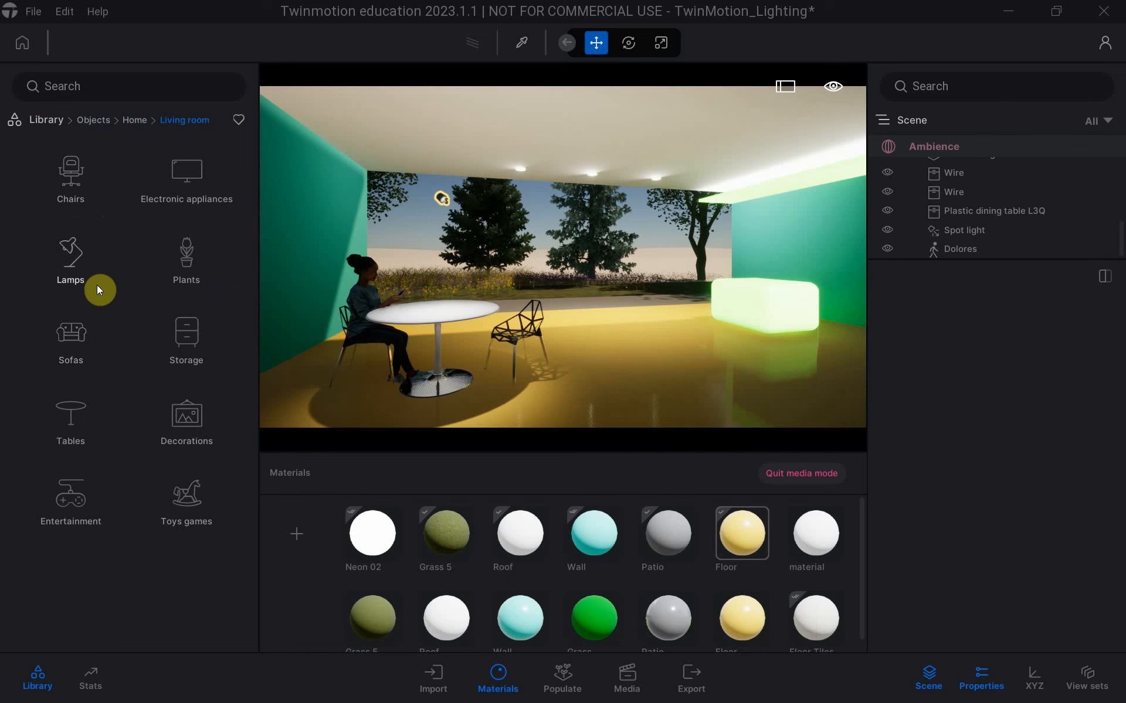
pyautogui.click(80, 274)
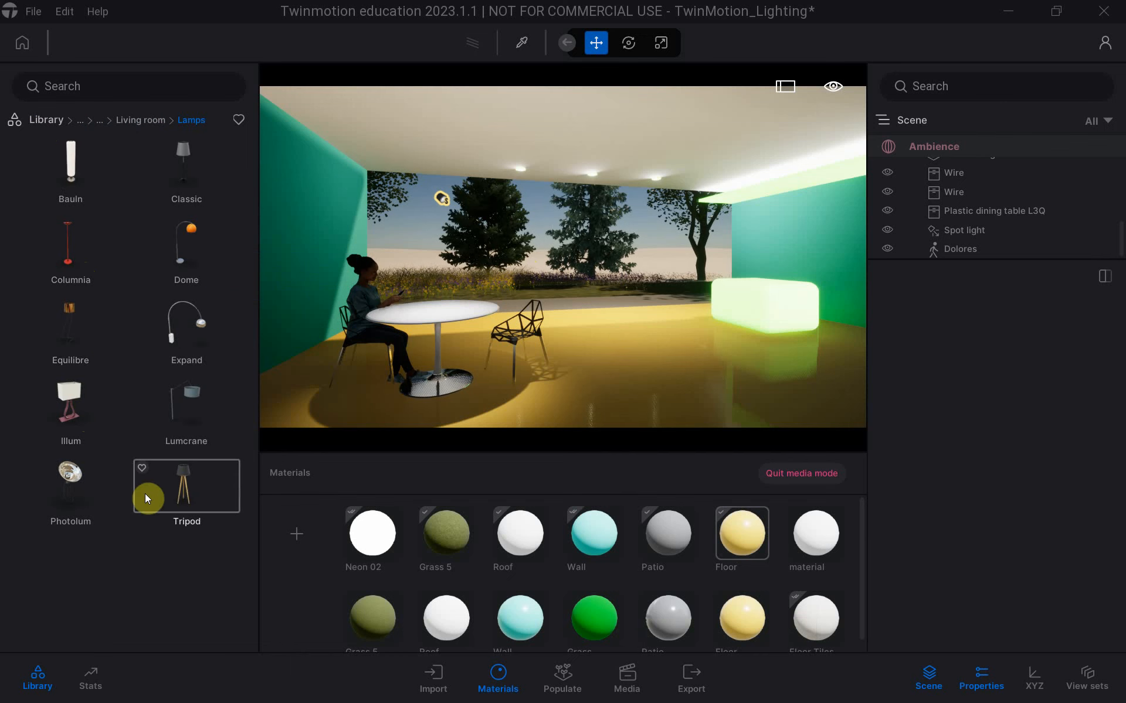
pyautogui.click(177, 490)
pyautogui.moveTo(177, 490); pyautogui.dragTo(283, 371)
# Add an omnidirectional light from the Lights library inside the tripod lamp's shade.
pyautogui.click(45, 121)
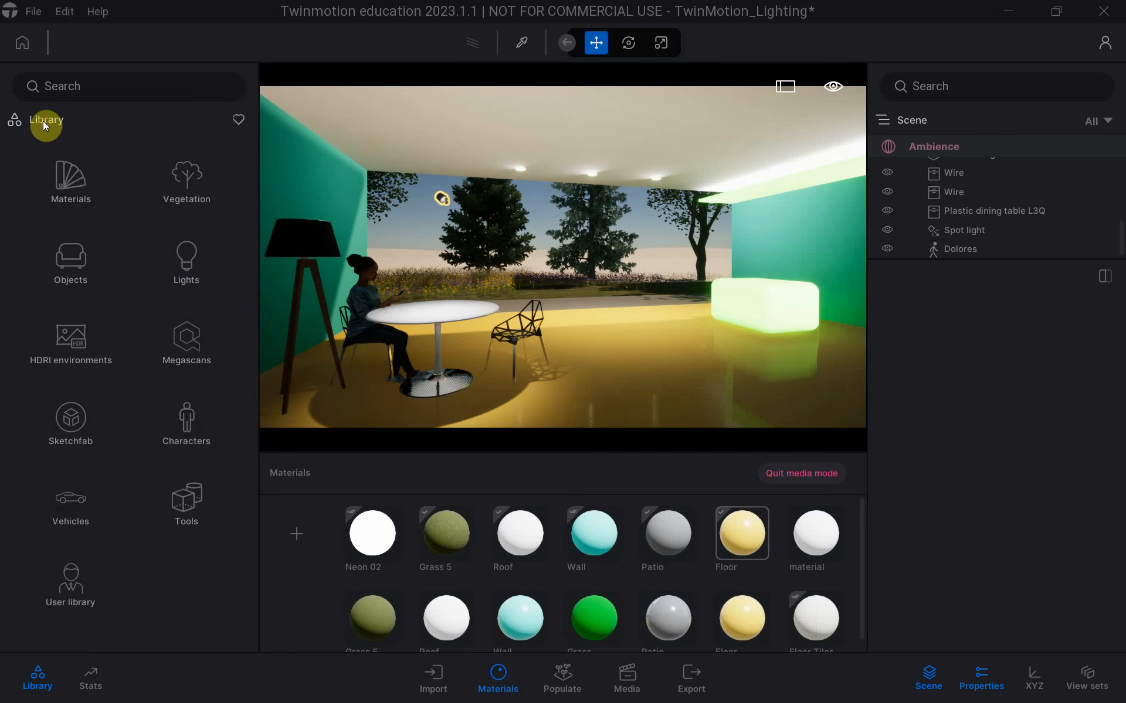
pyautogui.click(177, 244)
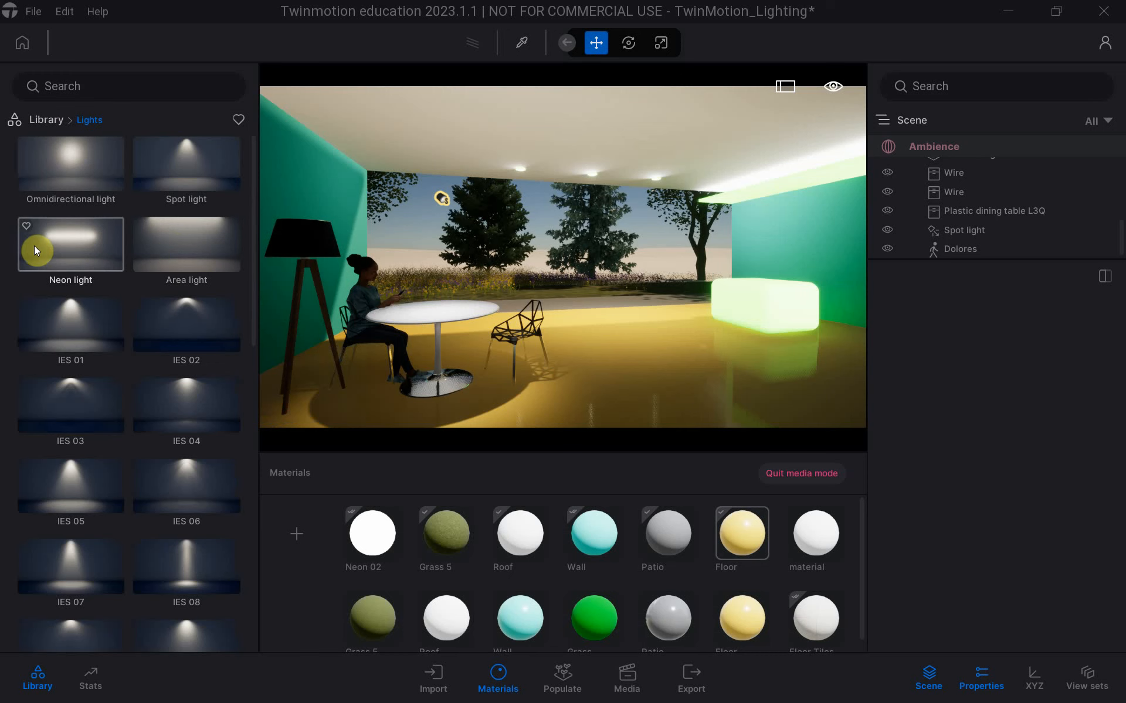
pyautogui.click(84, 159)
pyautogui.moveTo(86, 158); pyautogui.dragTo(304, 244)
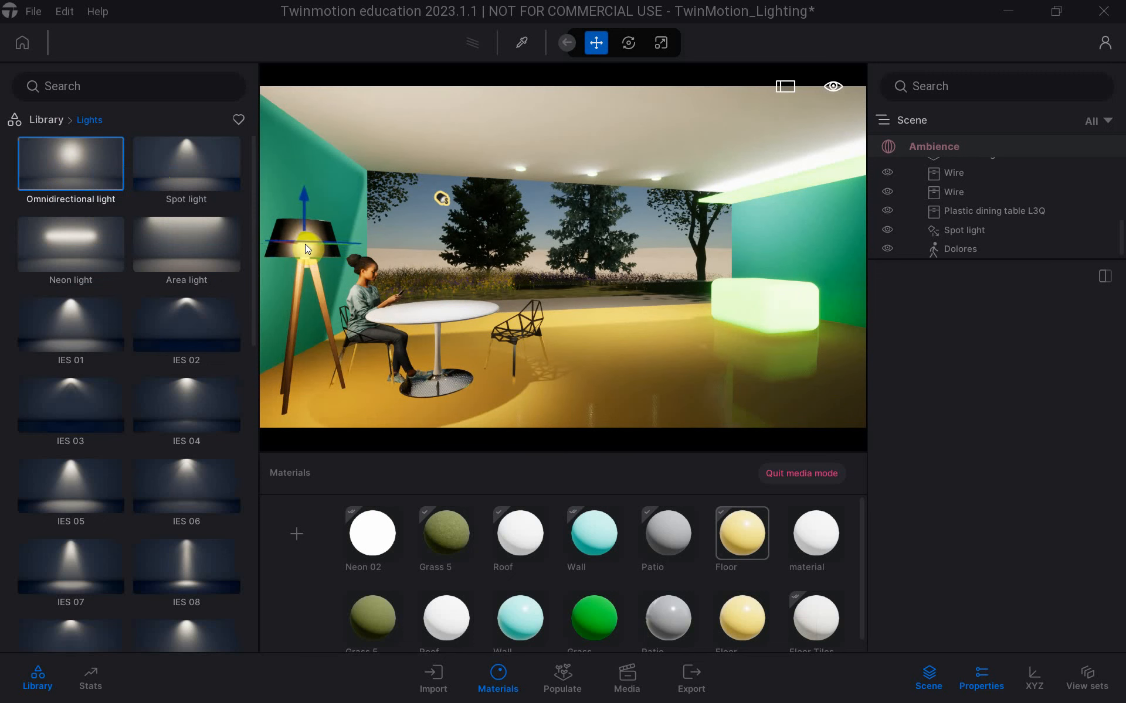
pyautogui.click(305, 244)
# Enable shadows for the omnidirectional light inside the tripod lamp's shade.
pyautogui.click(986, 675)
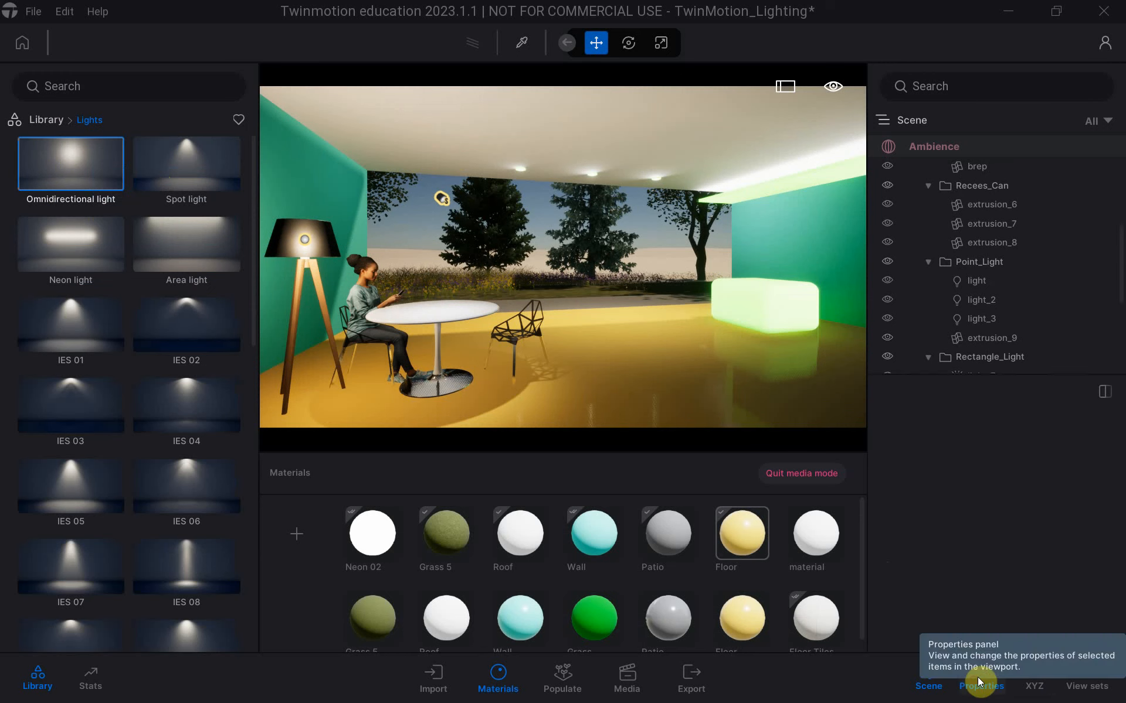
pyautogui.click(973, 689)
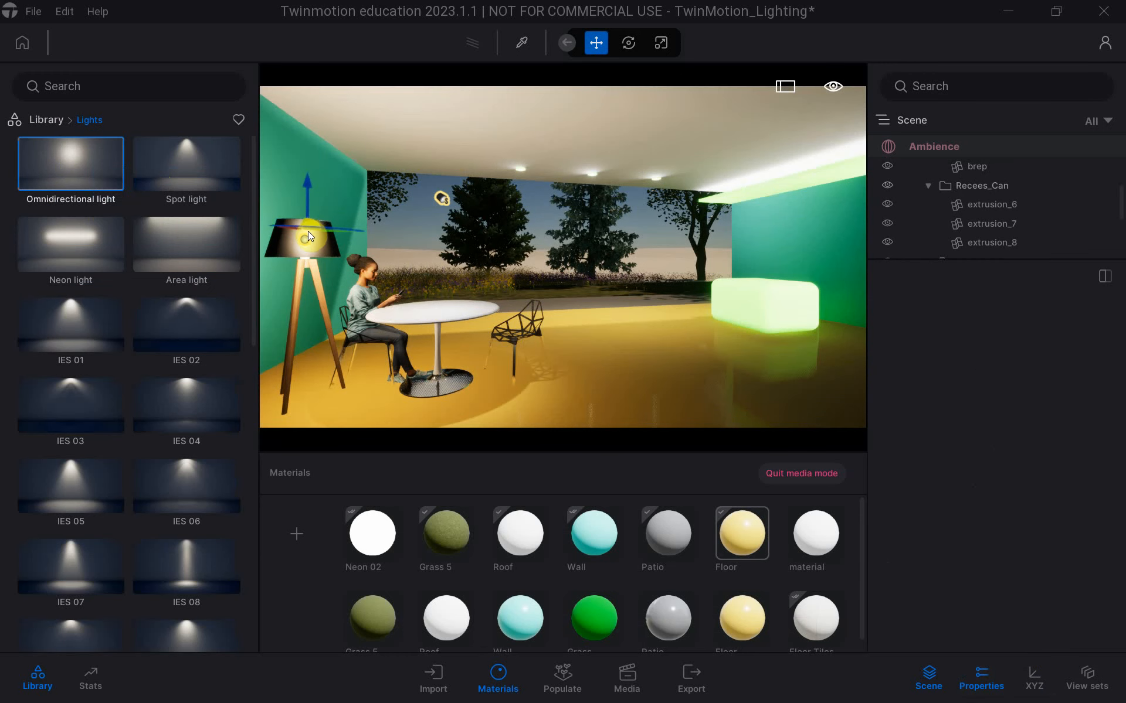
pyautogui.click(309, 234)
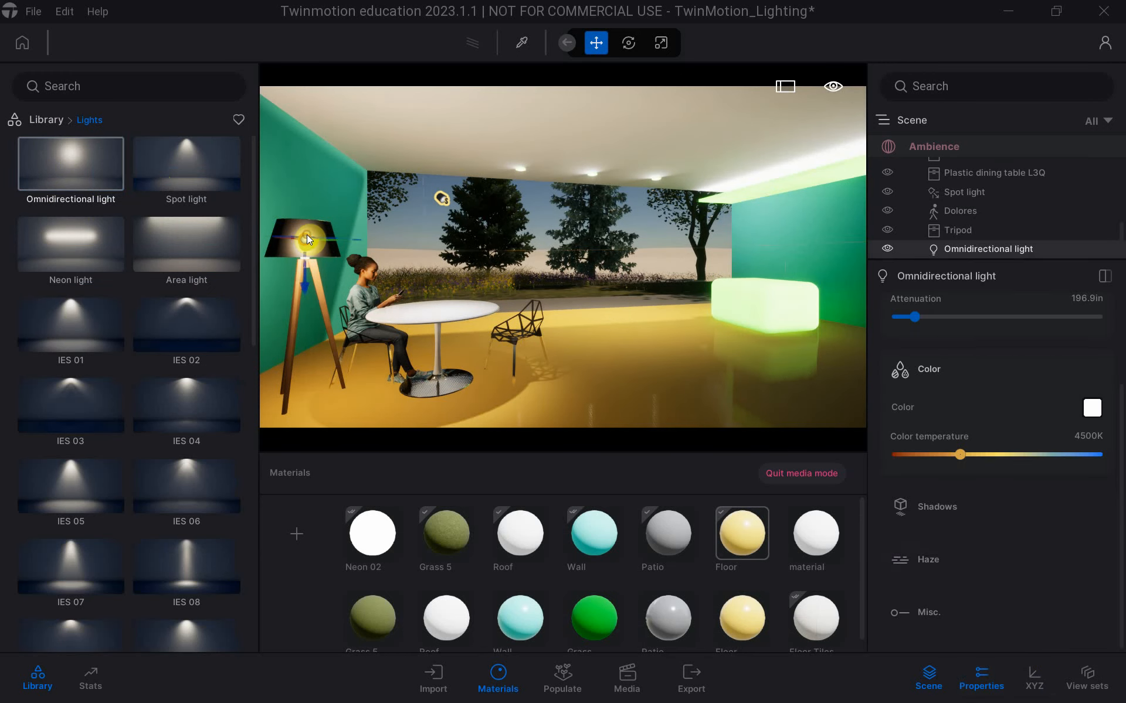
pyautogui.click(983, 680)
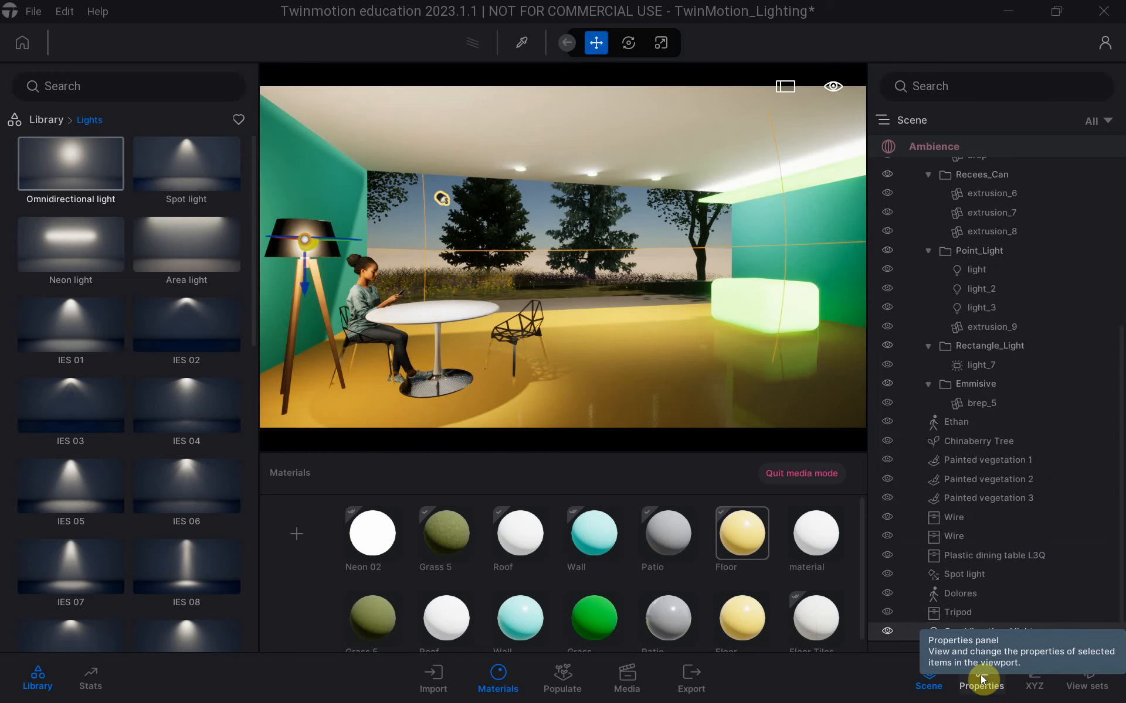
pyautogui.click(982, 680)
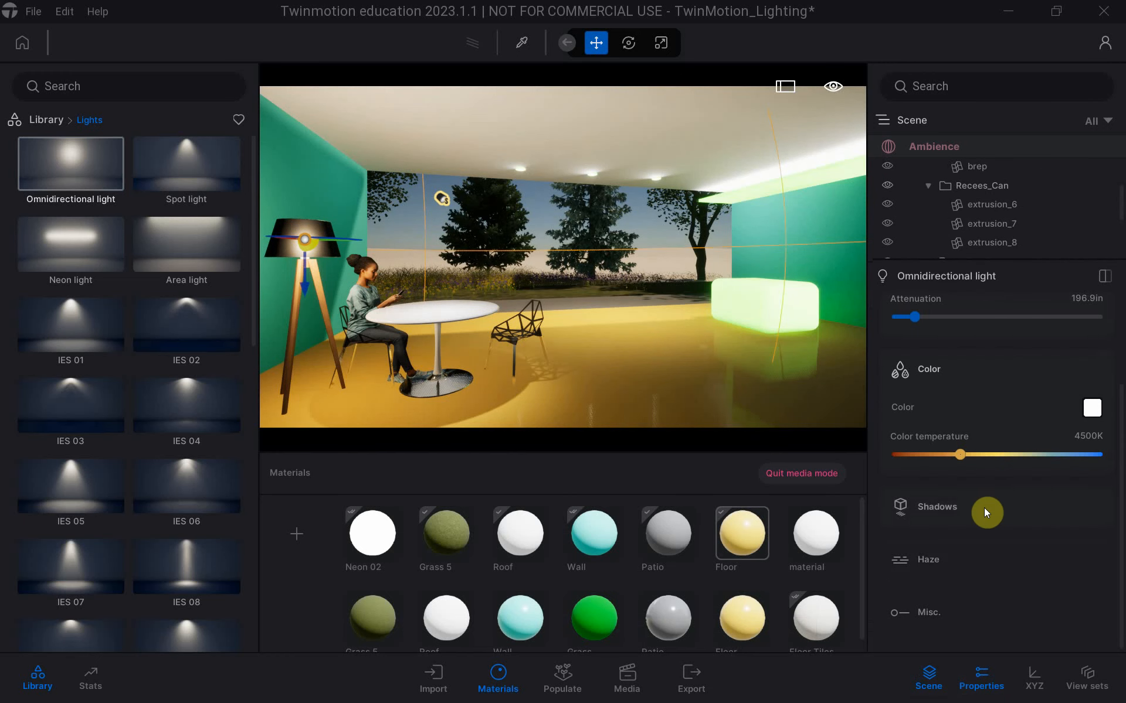
pyautogui.click(932, 508)
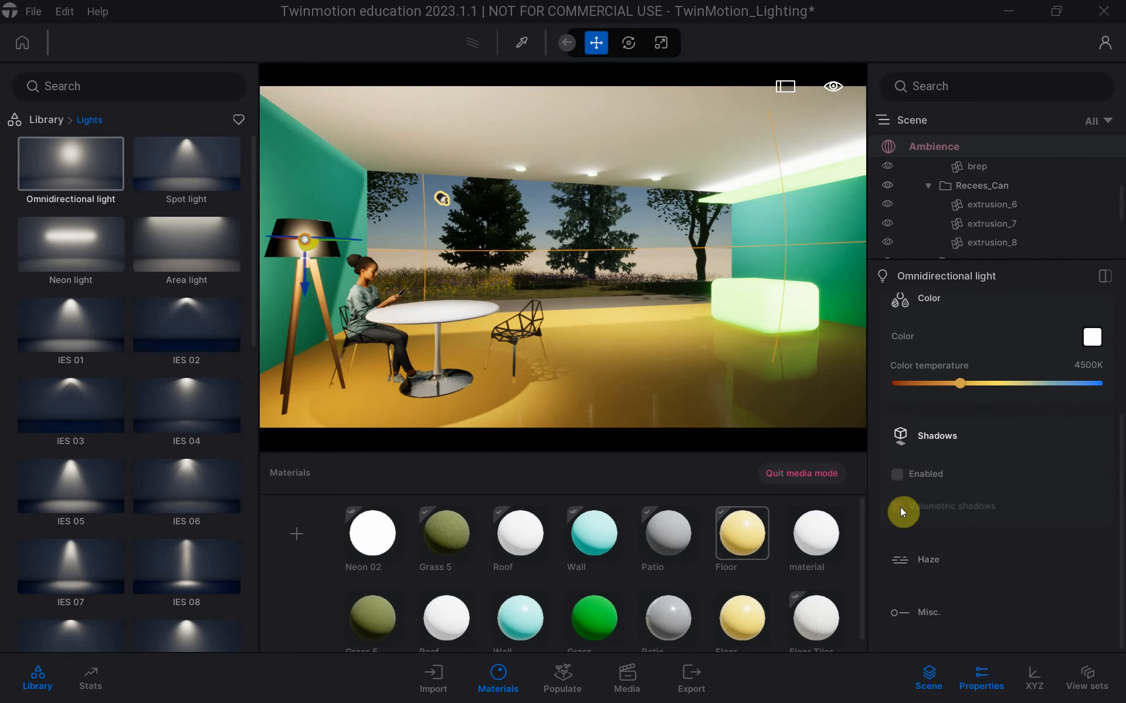
pyautogui.click(898, 474)
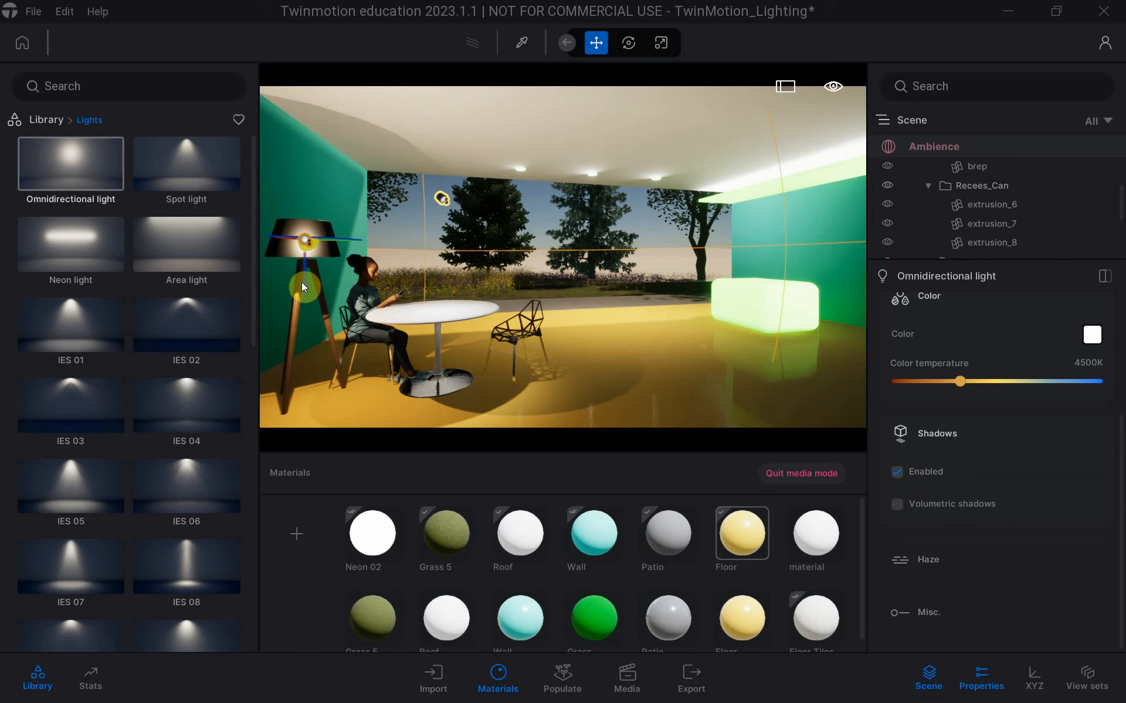
# Lower the omnidirectional light from inside the tripod lamp's shade to just below it, between the legs.
pyautogui.moveTo(301, 281); pyautogui.dragTo(305, 280, button='right')
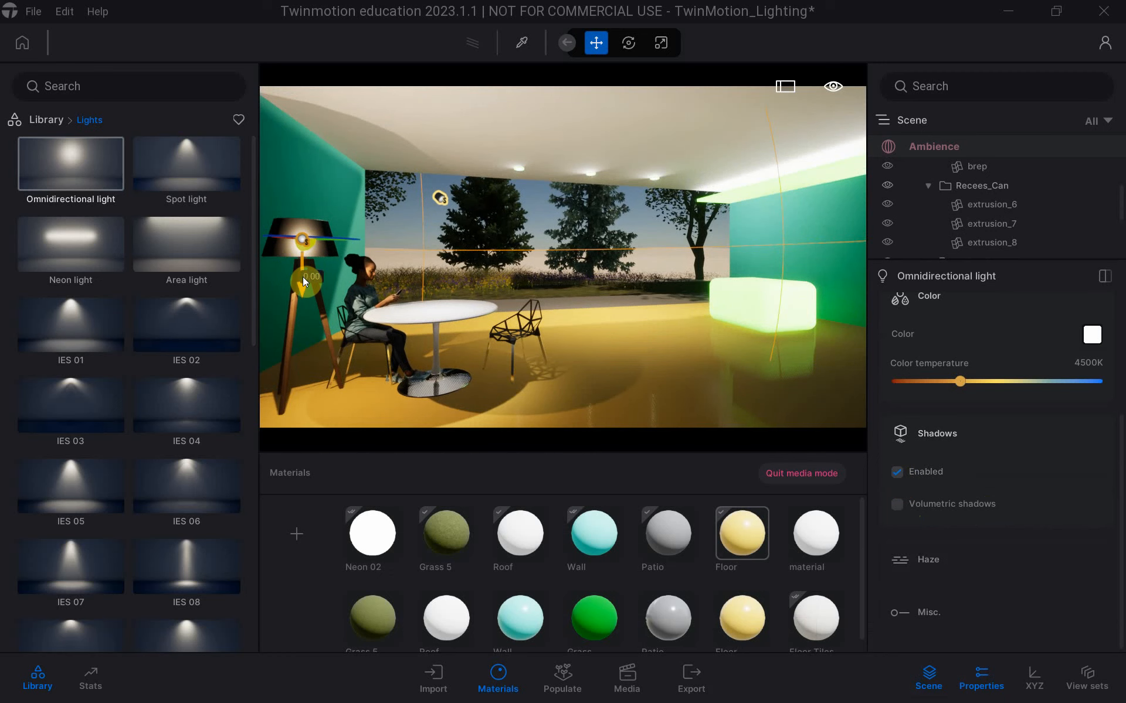
pyautogui.moveTo(299, 281); pyautogui.dragTo(301, 332)
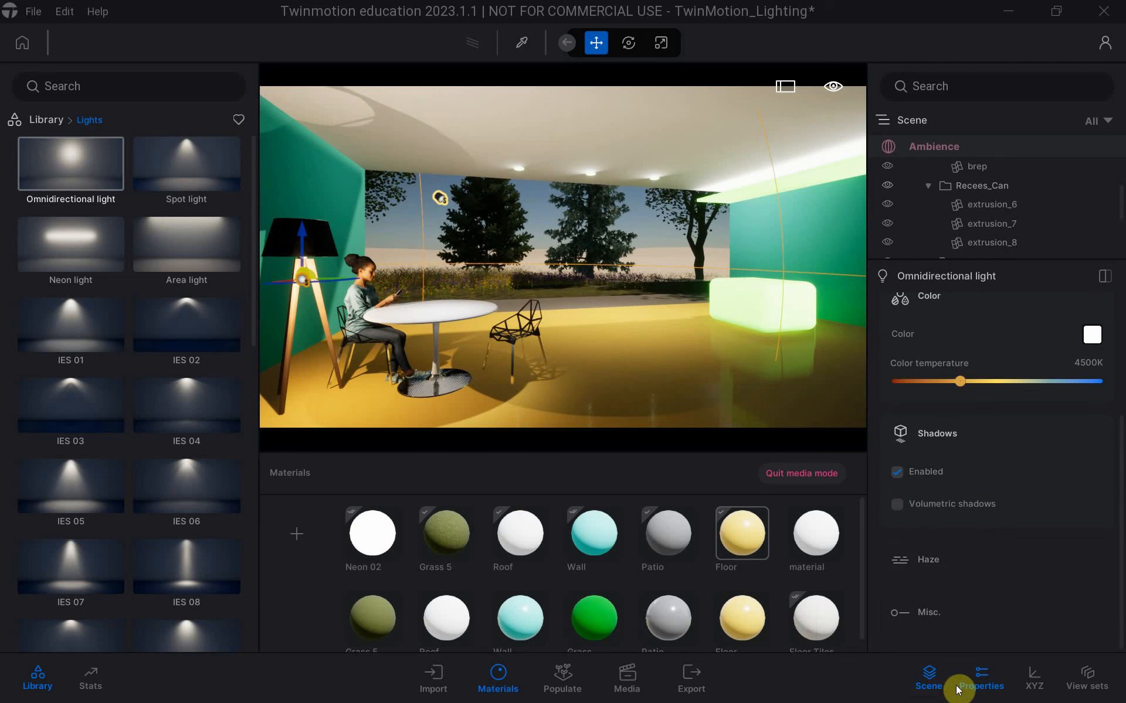
pyautogui.click(980, 684)
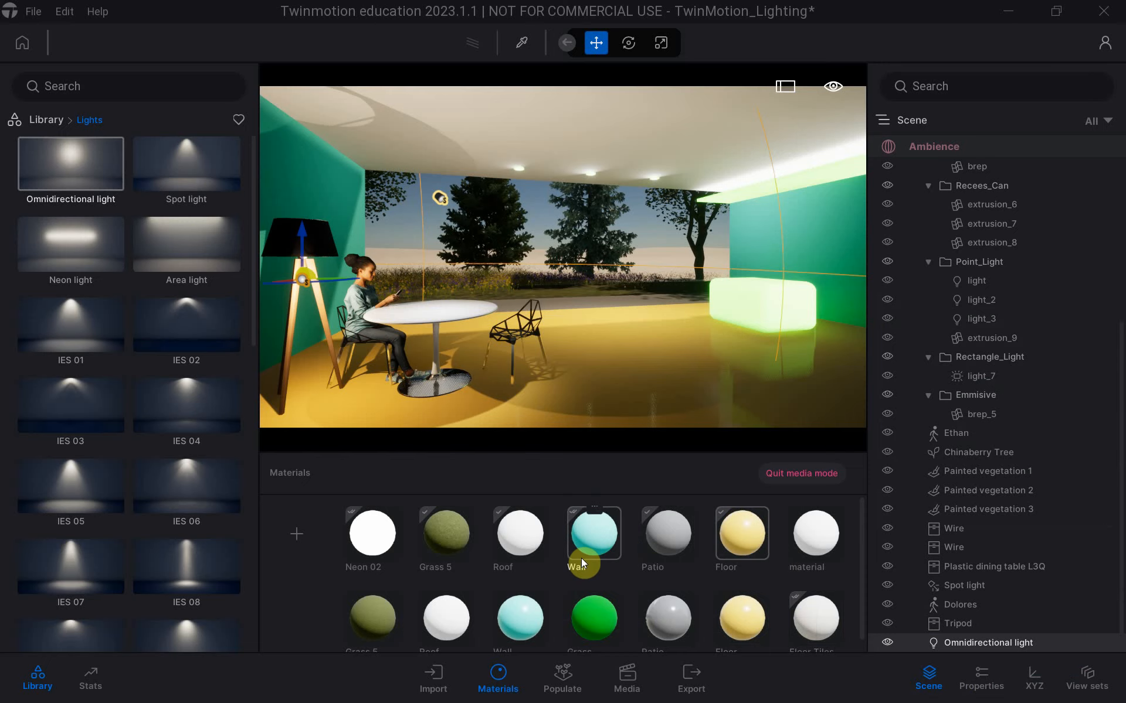
# Switch to Rhino to check the topic list in its Grasshopper window, and return to Twinmotion.
pyautogui.hotkey('alt', 'Tab')
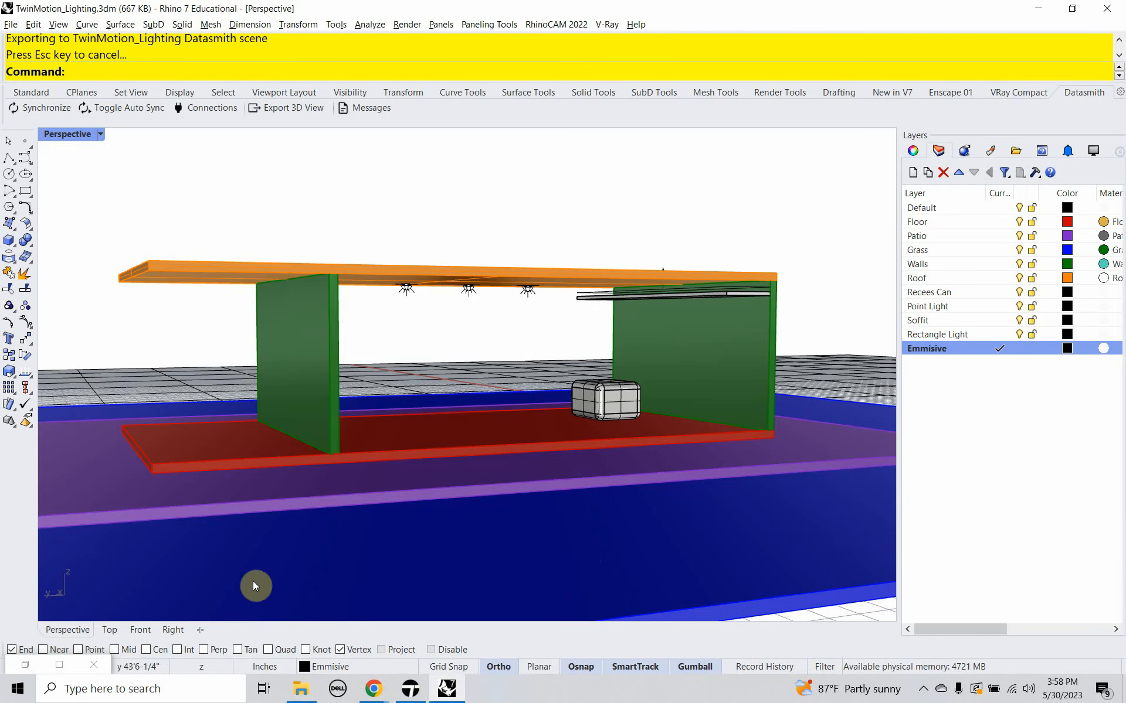
pyautogui.click(25, 665)
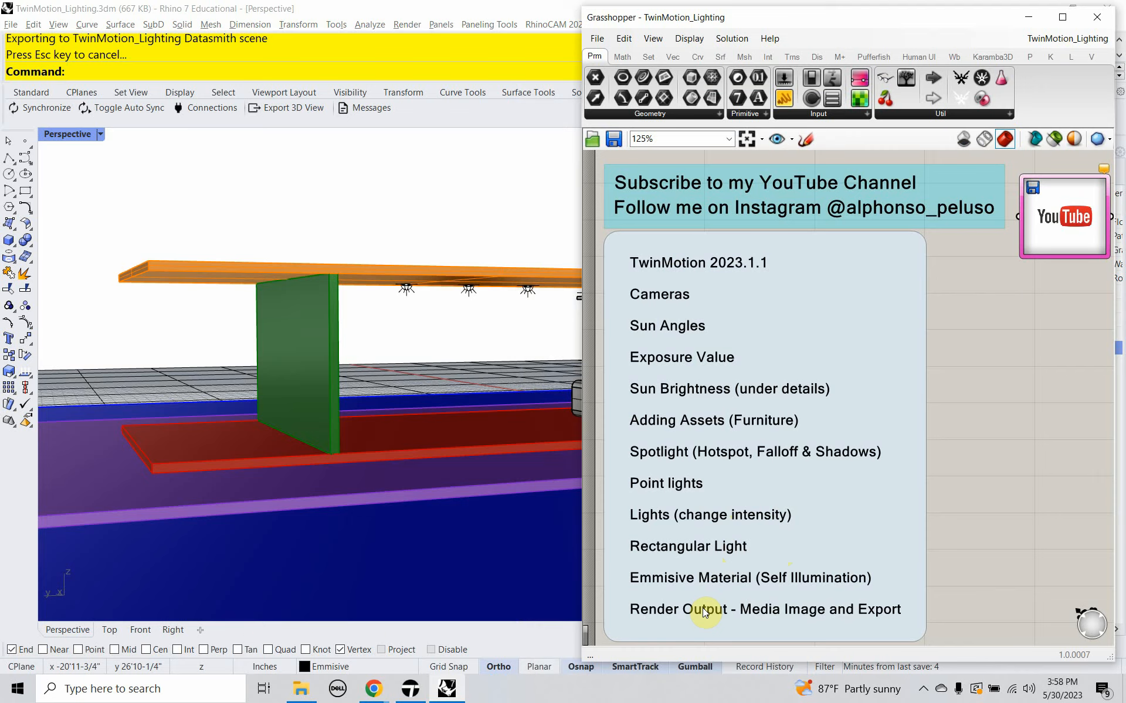
pyautogui.hotkey('alt', 'Tab')
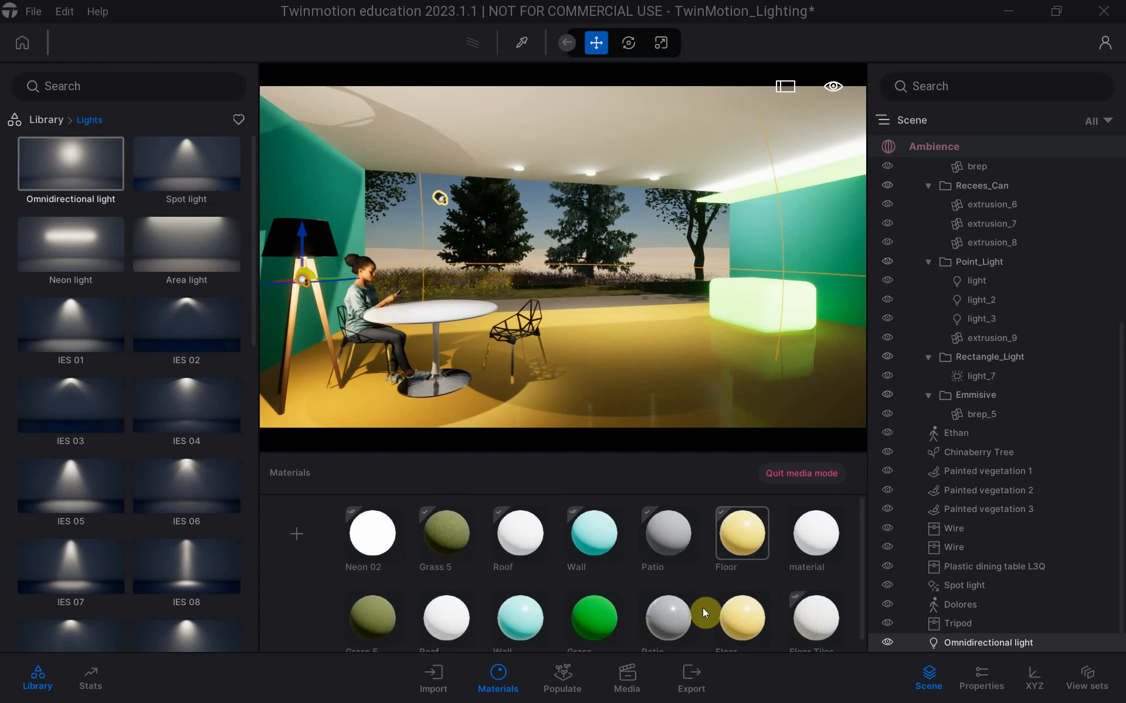
# Set the Interior Camera image's output size to a custom width of 2500 and height of 1500.
pyautogui.click(627, 686)
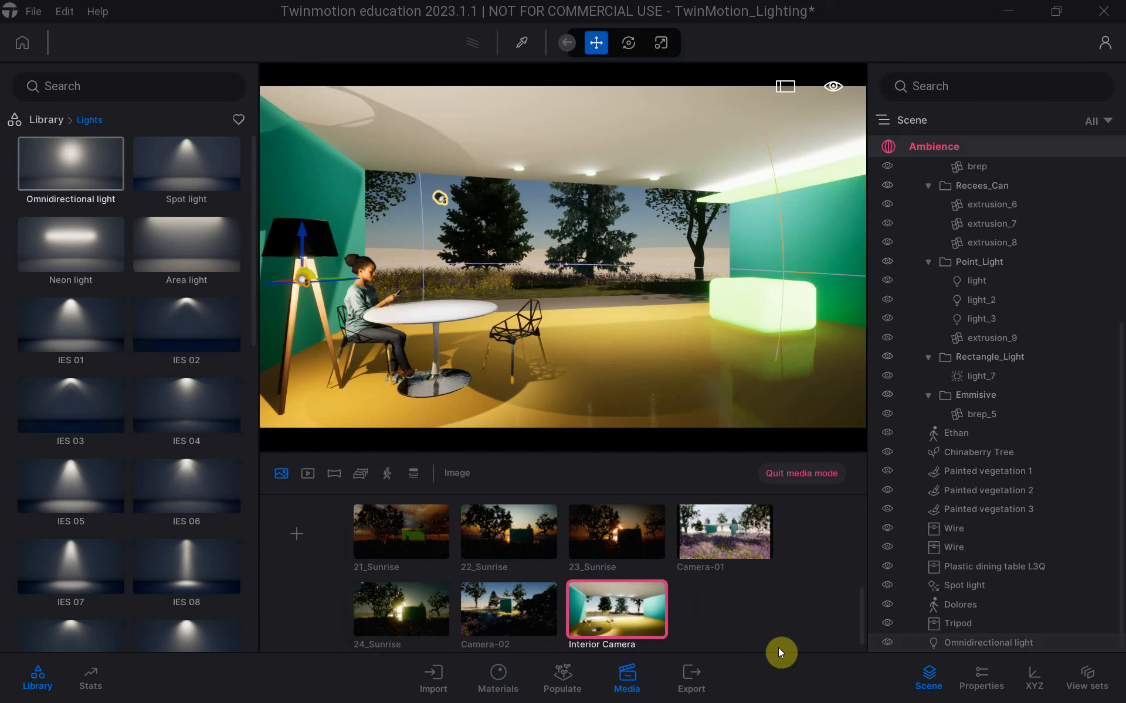
pyautogui.click(986, 680)
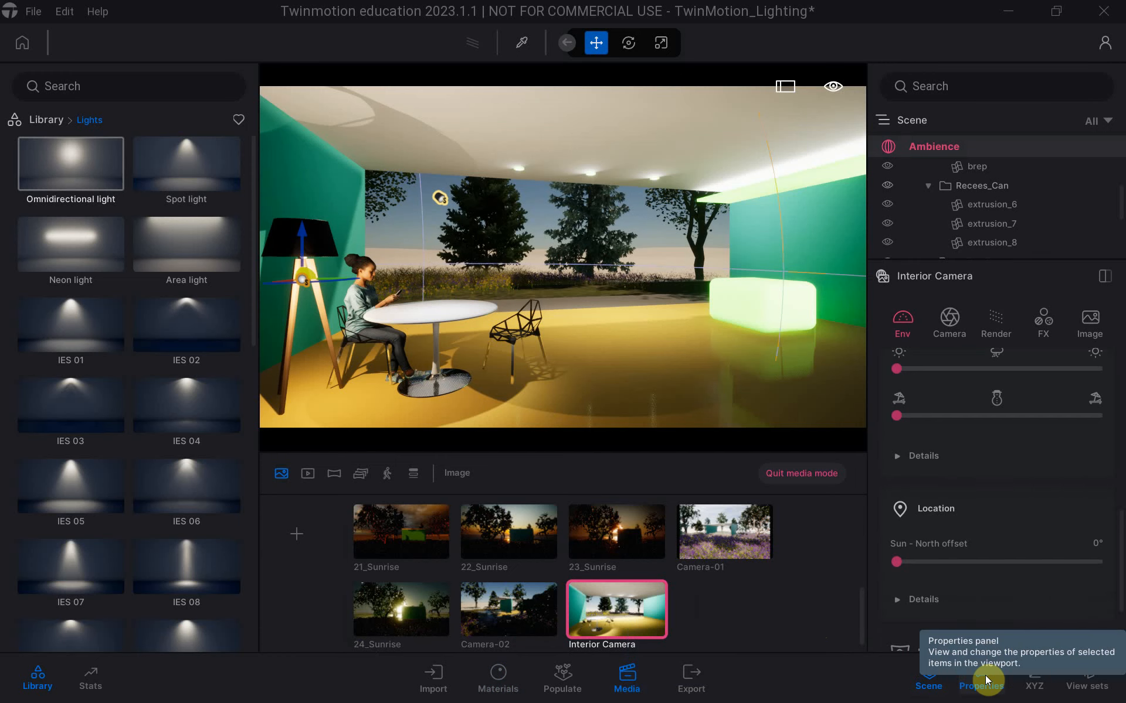
pyautogui.click(1089, 329)
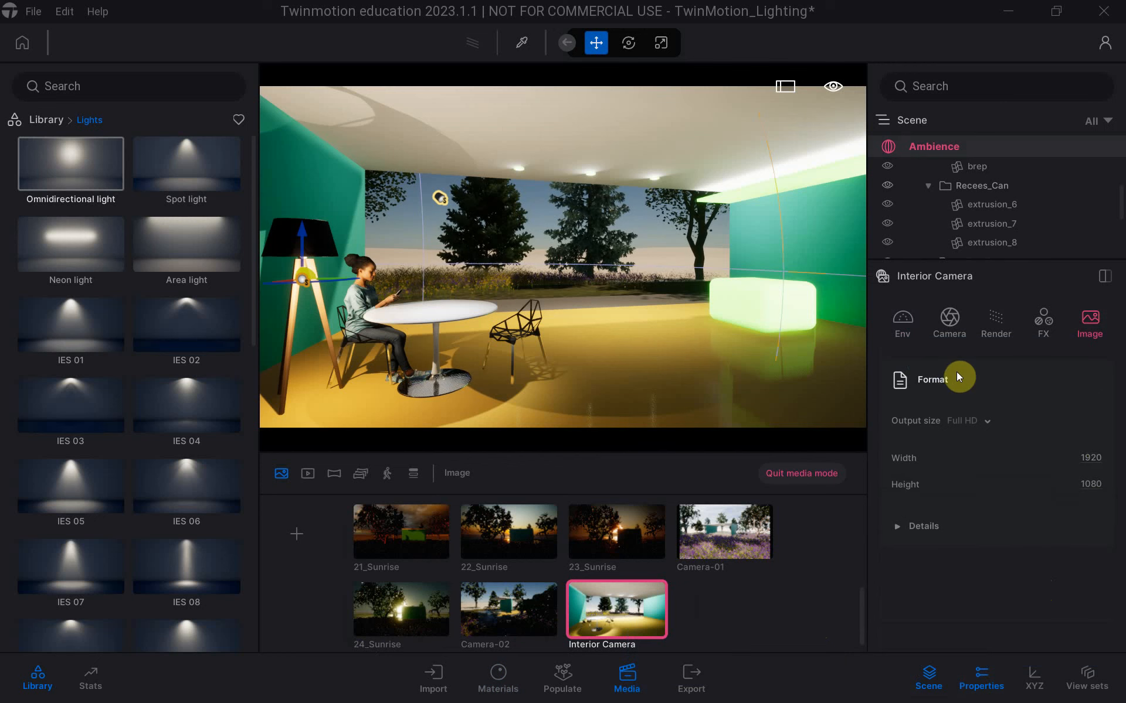
pyautogui.click(989, 422)
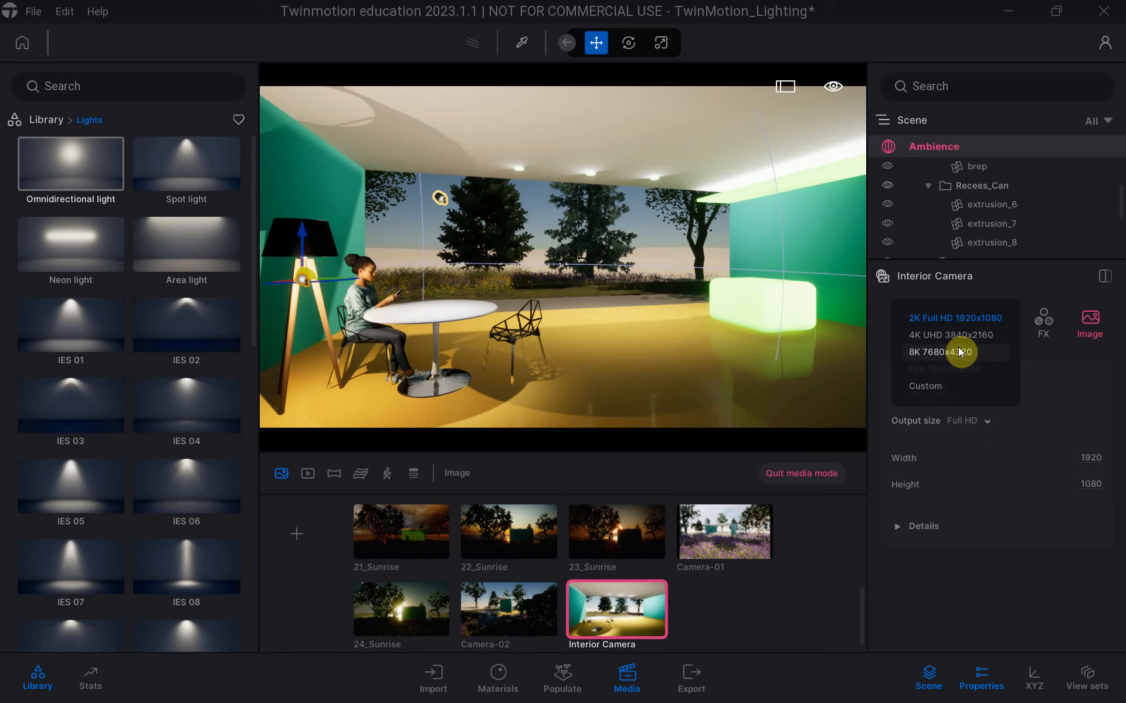
pyautogui.click(1090, 459)
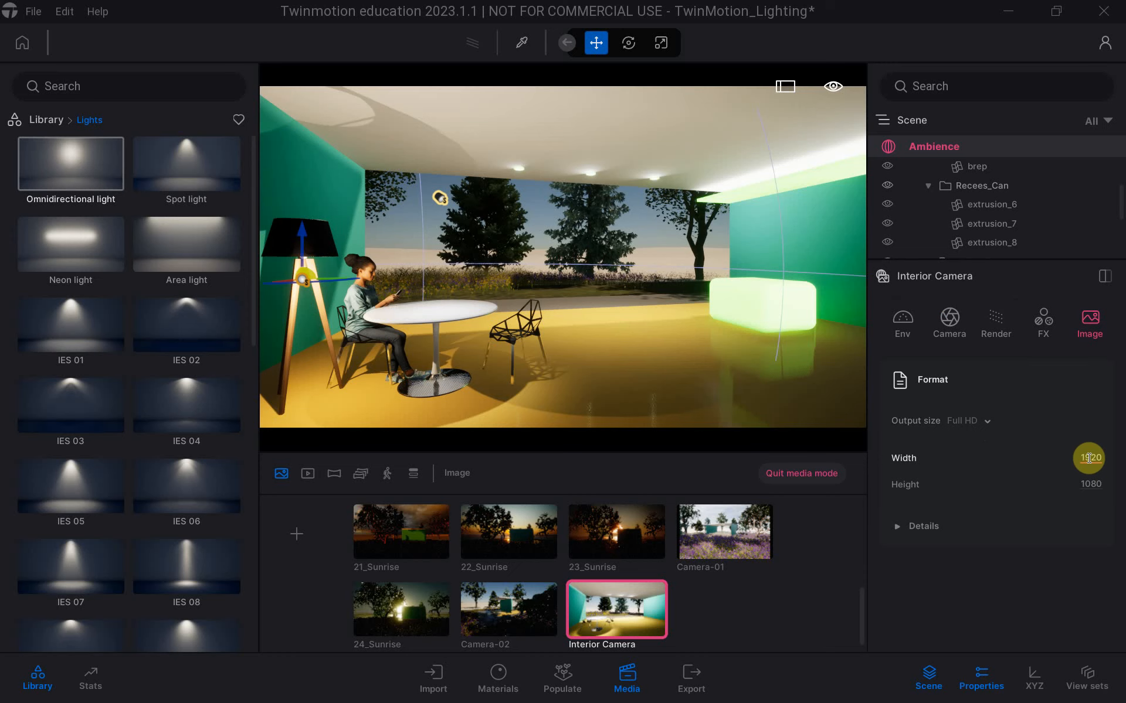
pyautogui.write('25')
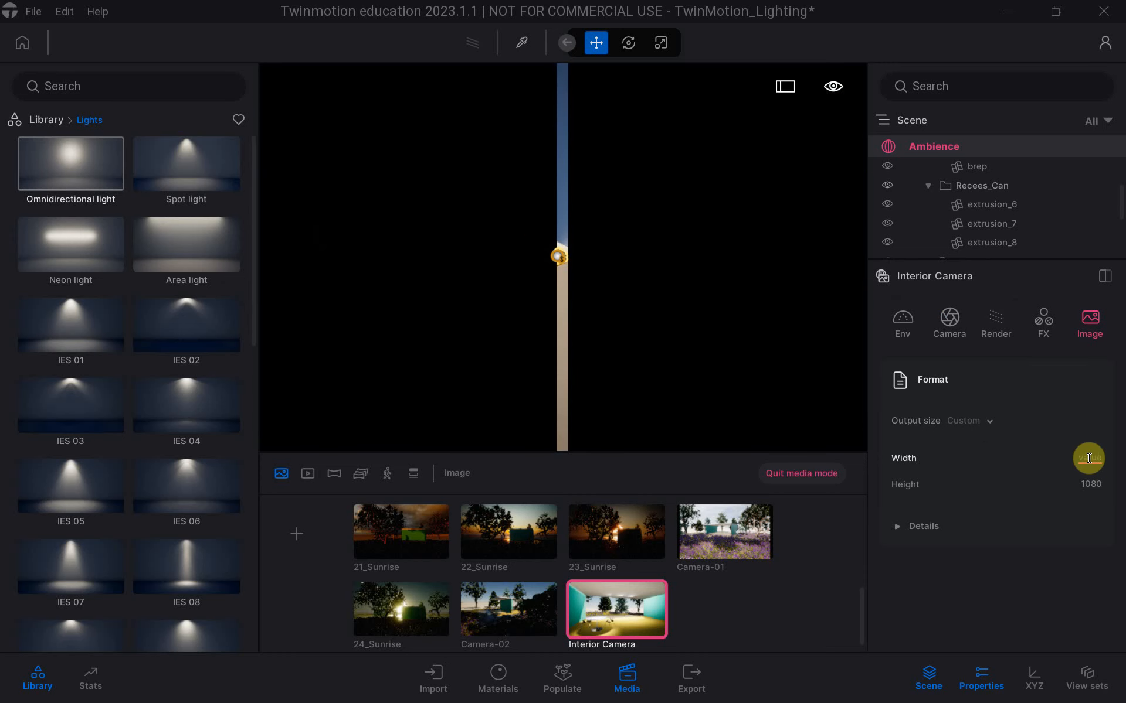
pyautogui.write('00')
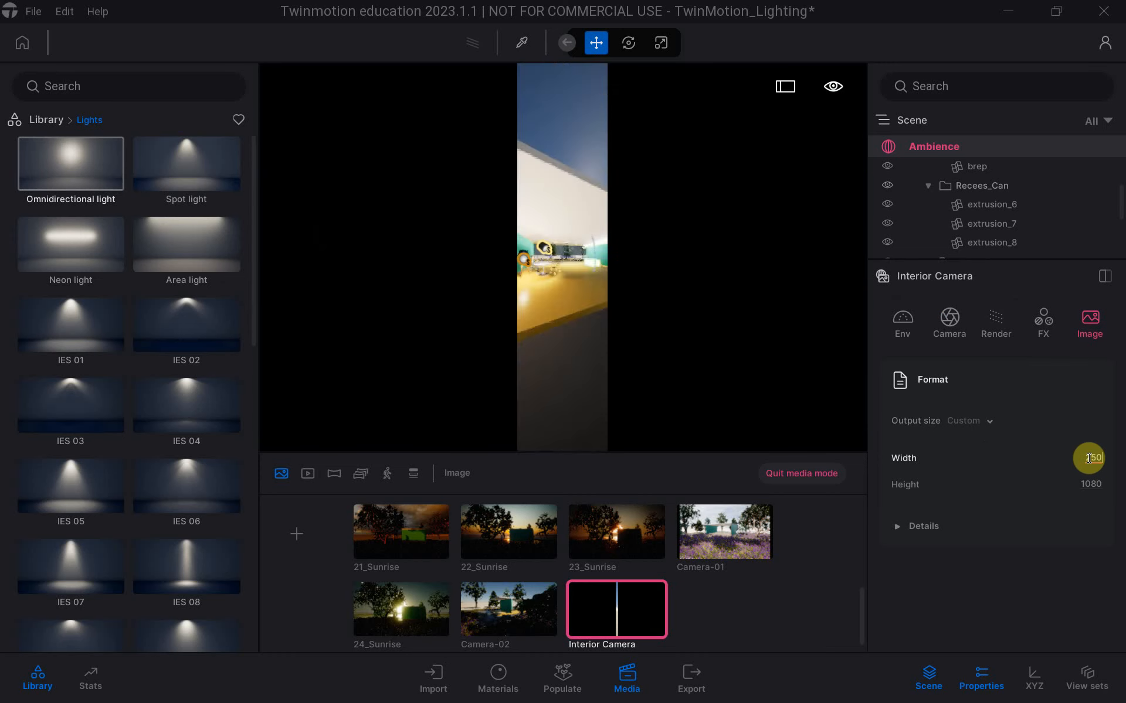
pyautogui.click(1091, 481)
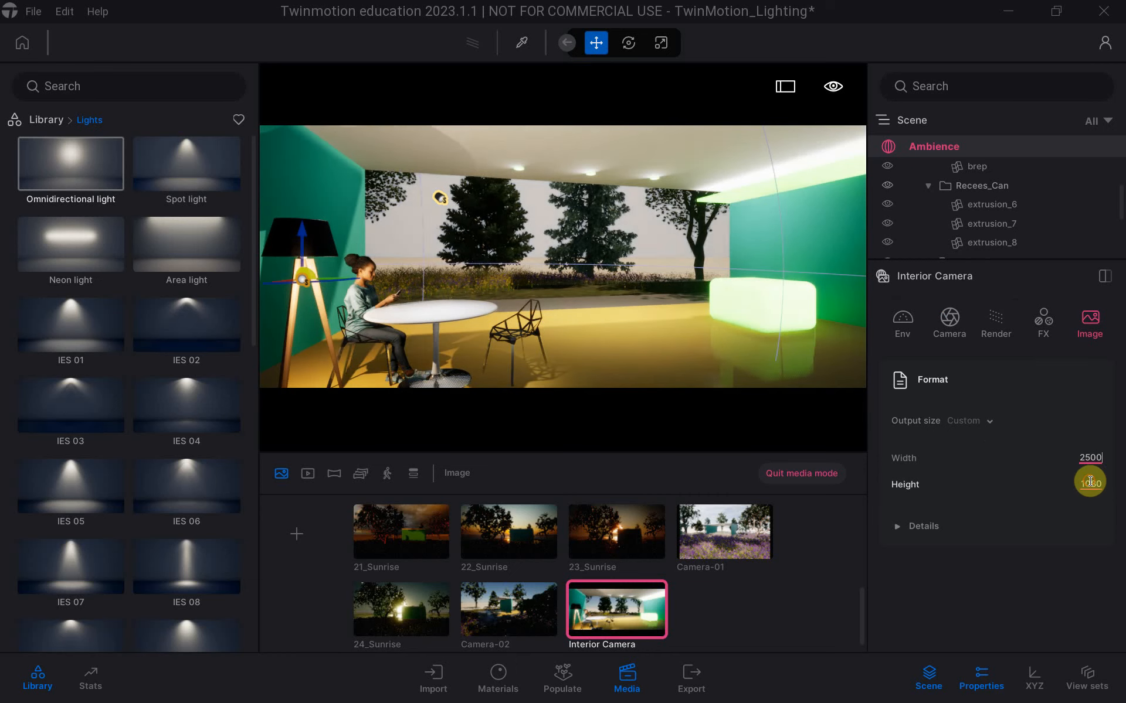
pyautogui.write('1500')
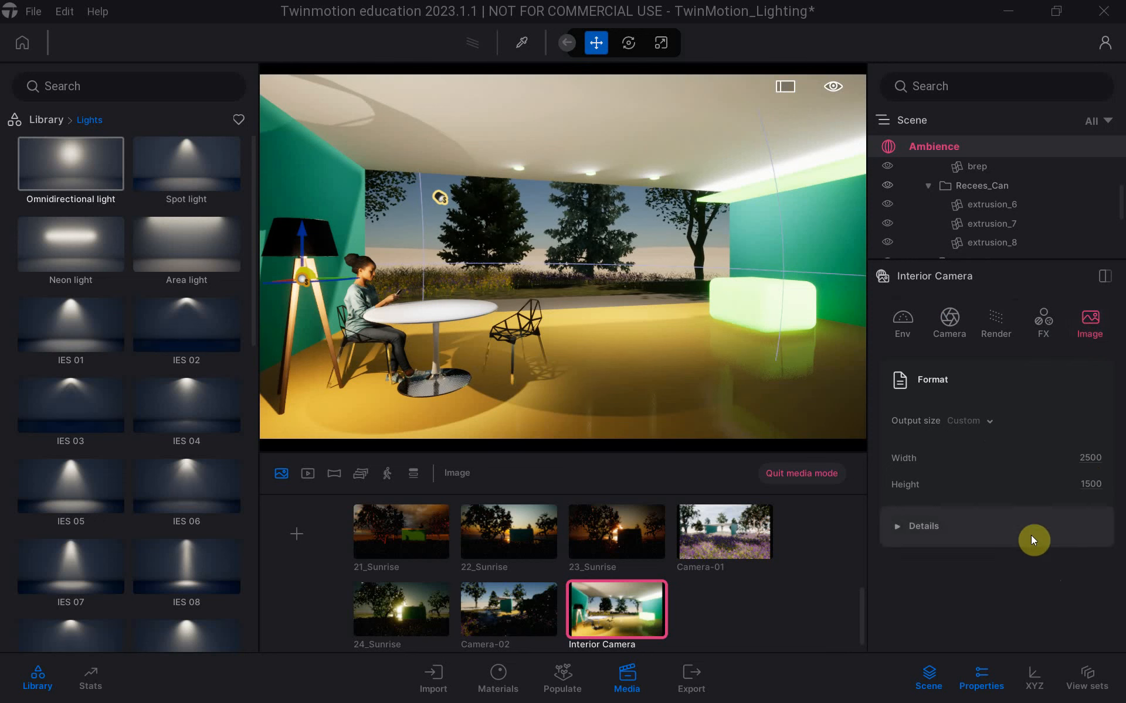
# Review the local image export's format choices and its detailed options, including refinement and motion blur.
pyautogui.click(694, 673)
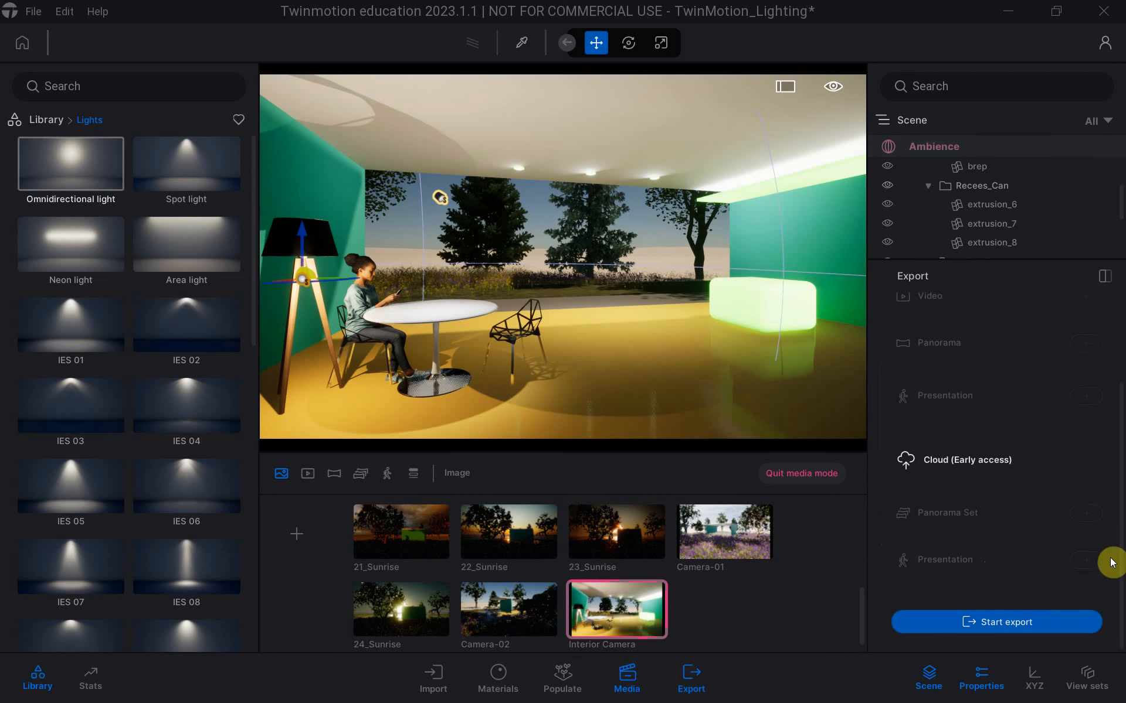
pyautogui.scroll(2, 1115, 477)
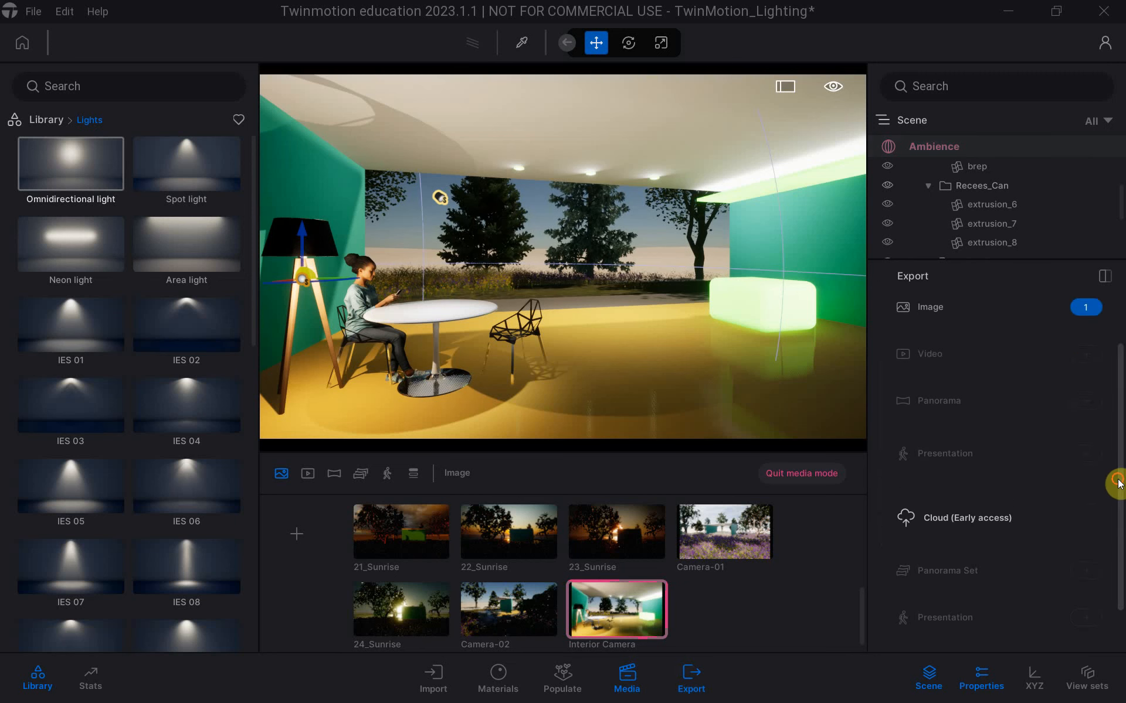
pyautogui.scroll(2, 1055, 358)
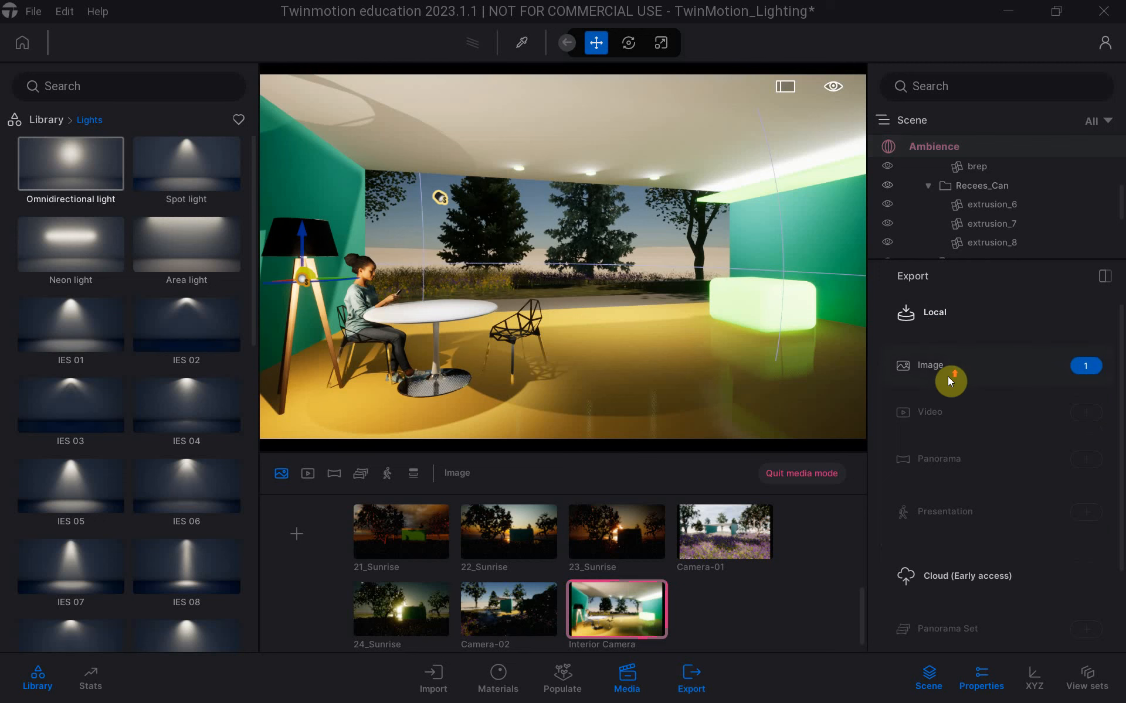
pyautogui.click(934, 367)
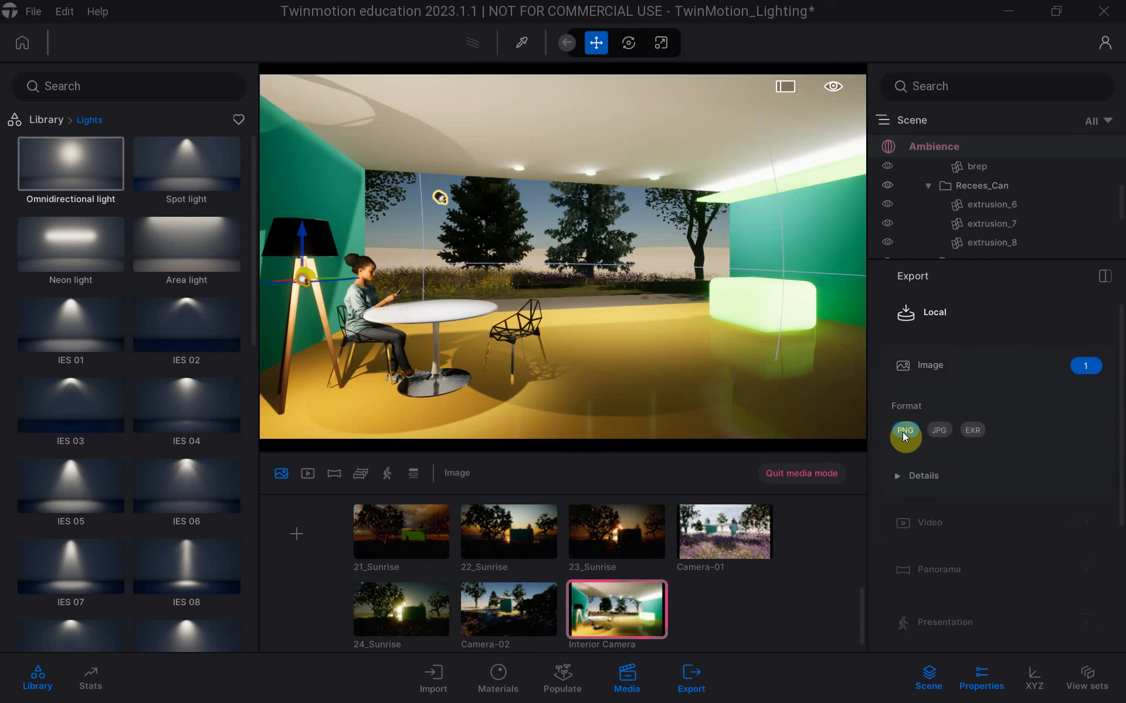
pyautogui.click(890, 476)
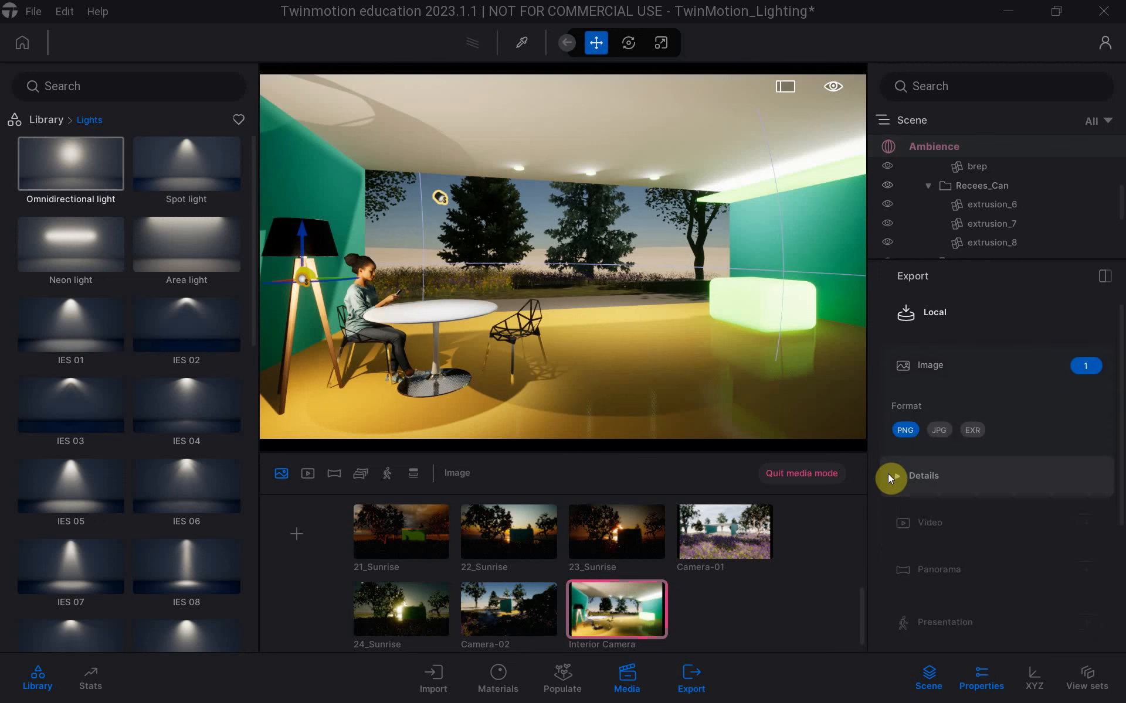
pyautogui.click(897, 476)
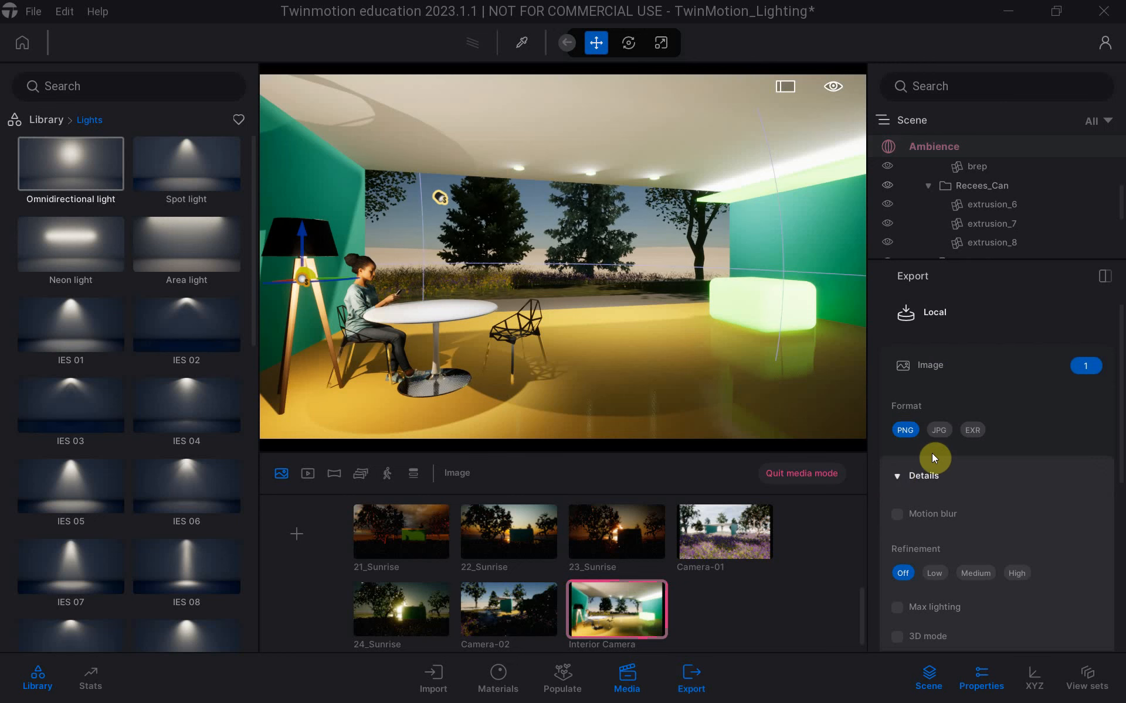
pyautogui.click(899, 476)
# Export the queued image as PNG to the TwinMotion_Lighting folder in Videos.
pyautogui.scroll(-2, 1003, 540)
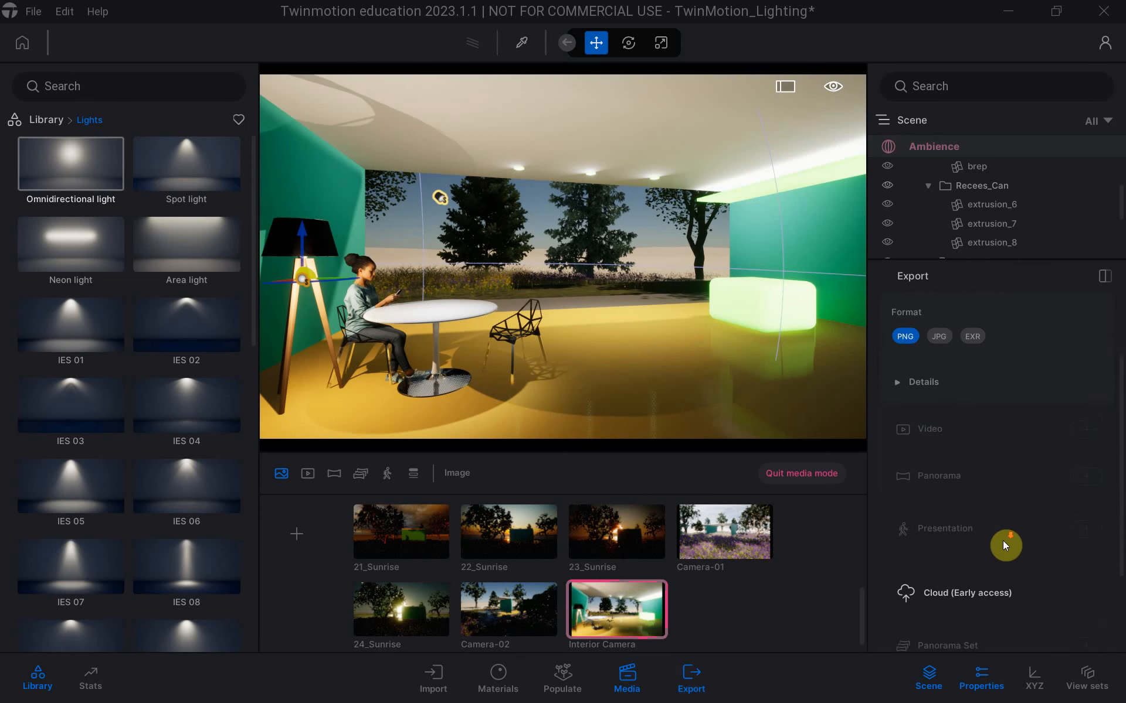
pyautogui.scroll(-2, 1003, 541)
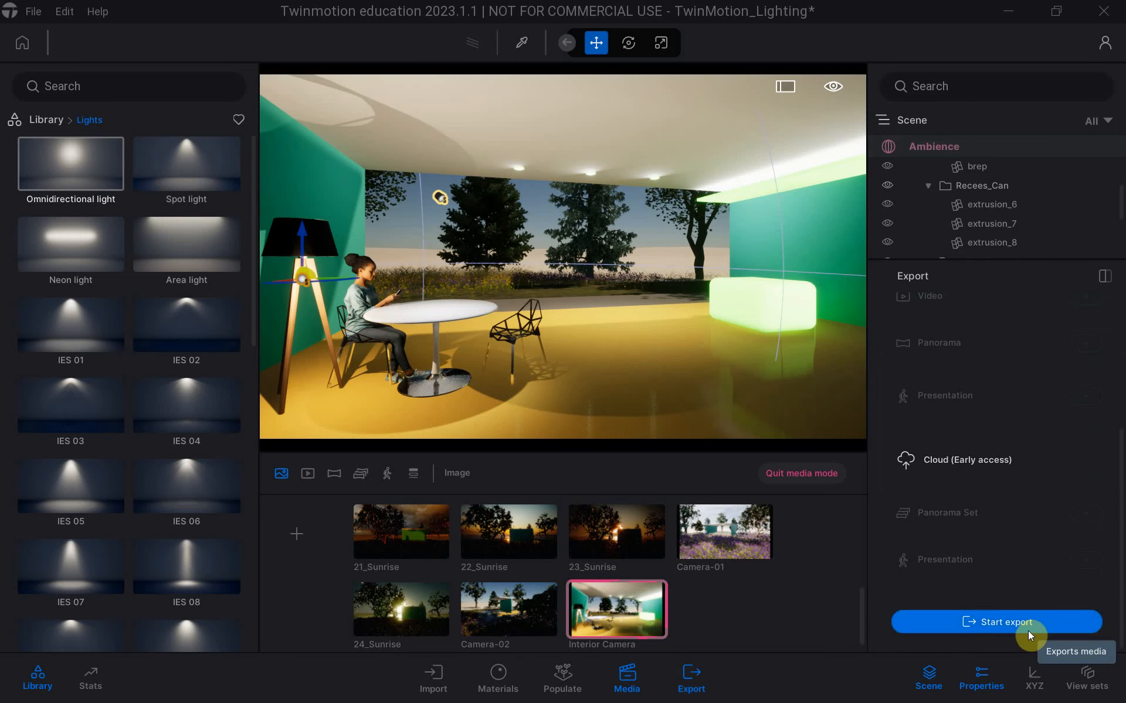
pyautogui.click(1013, 621)
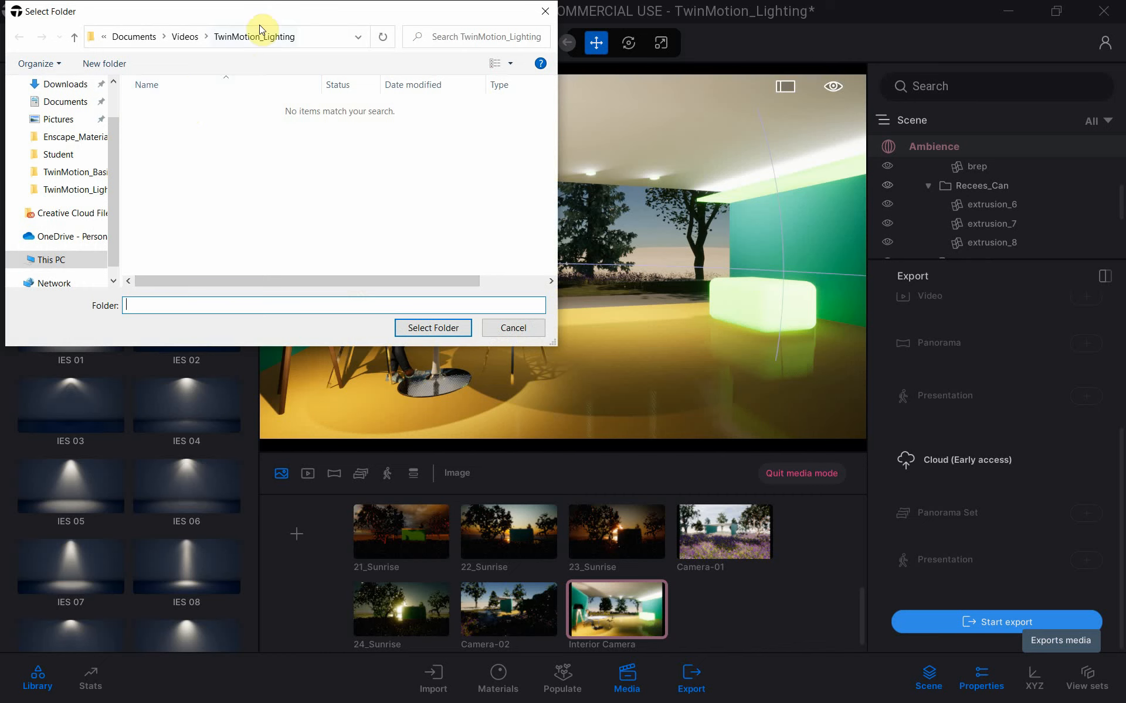
pyautogui.click(437, 328)
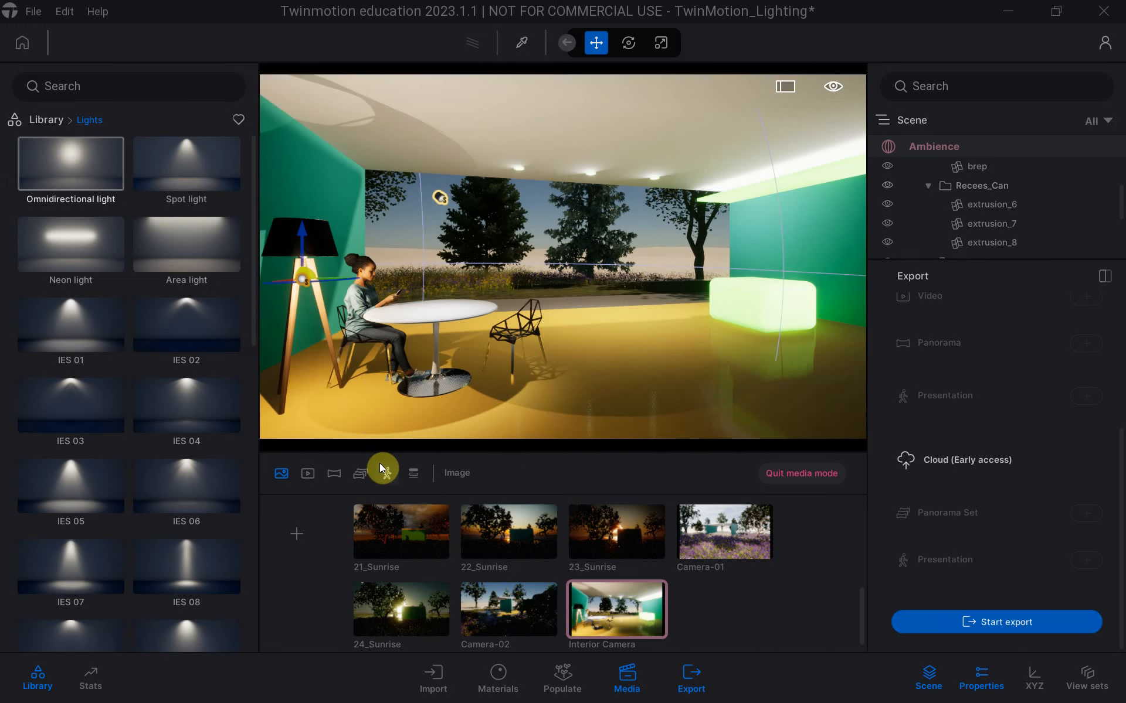
# Switch to File Explorer's TwinMotion_Lighting folder and open the exported Camera-01 PNG for viewing.
pyautogui.hotkey('alt', 'Tab')
pyautogui.hotkey('alt', 'Tab')
pyautogui.hotkey('alt', 'Tab')
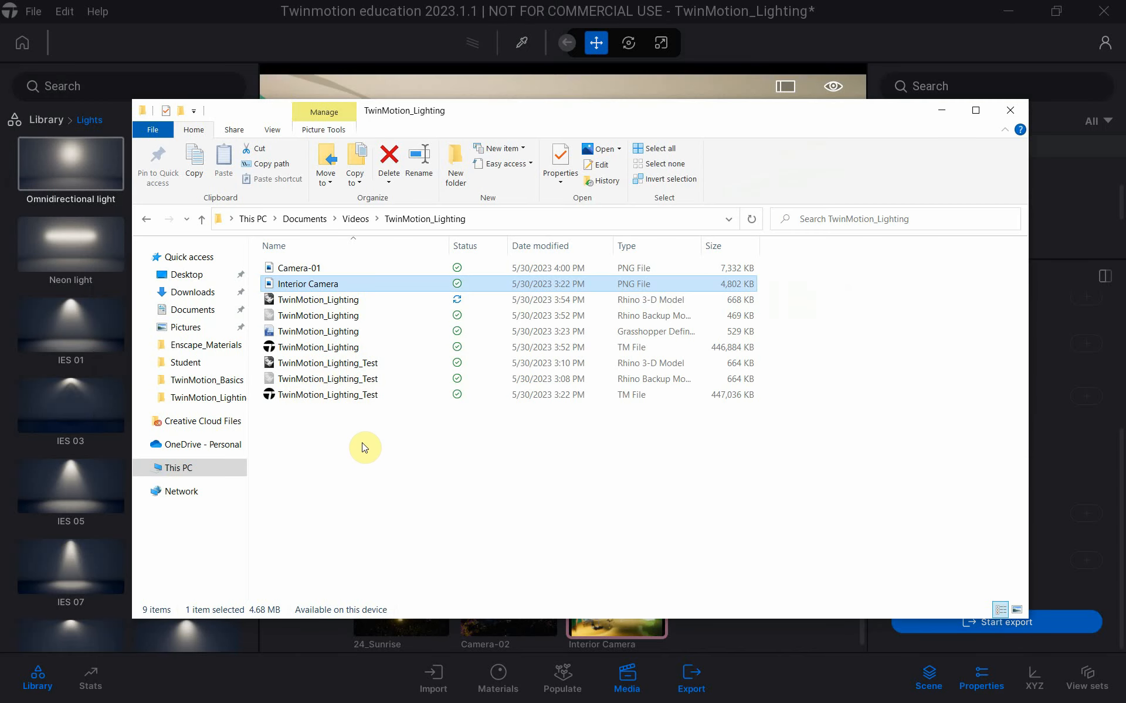
pyautogui.click(340, 268)
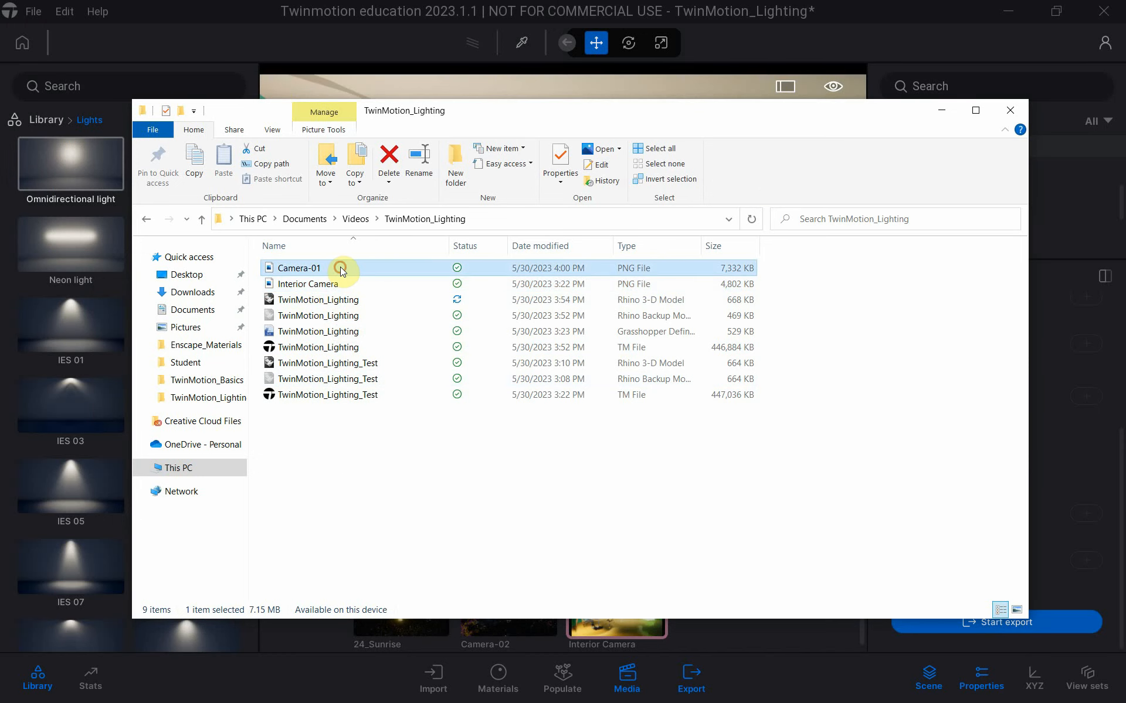
pyautogui.doubleClick(340, 267)
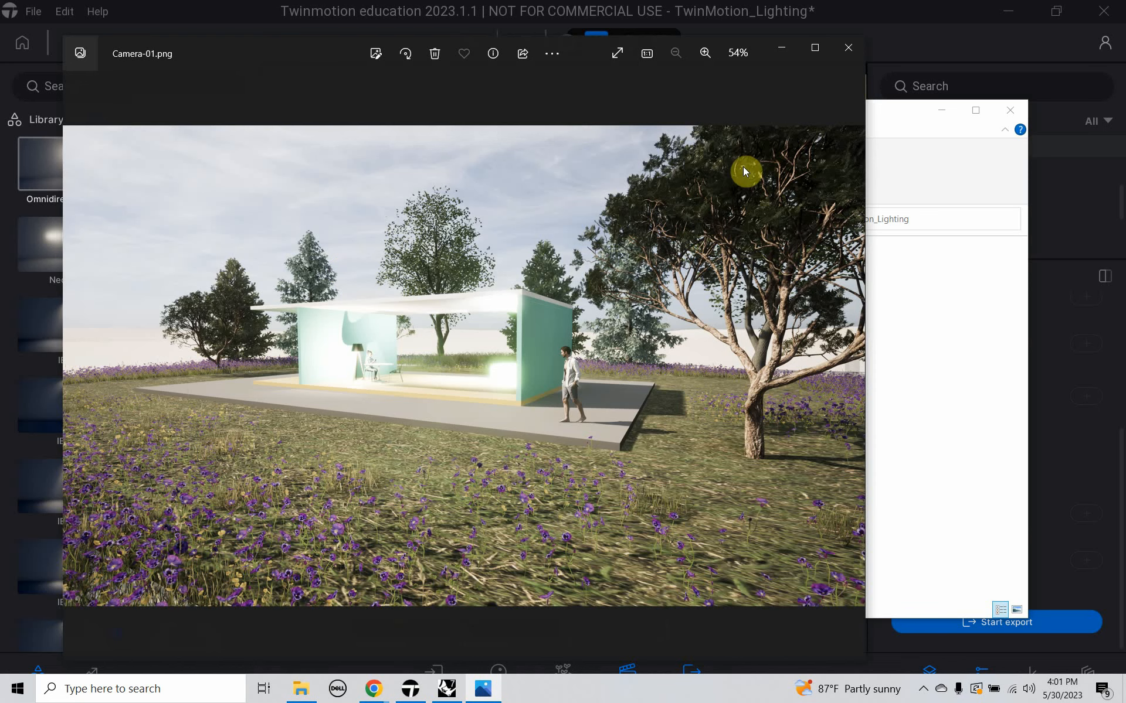
# Return to Twinmotion, select Interior Camera instead of Camera-01 for local image export, and export it as PNG to the TwinMotion_Lighting folder.
pyautogui.click(850, 54)
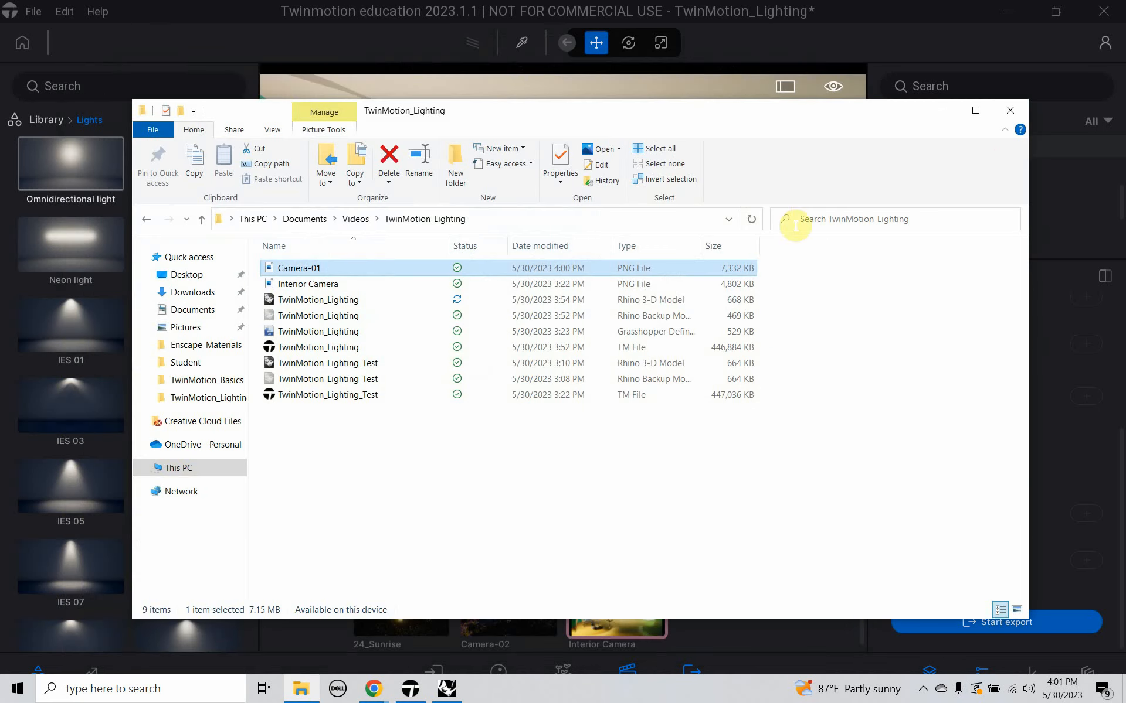
pyautogui.click(1008, 110)
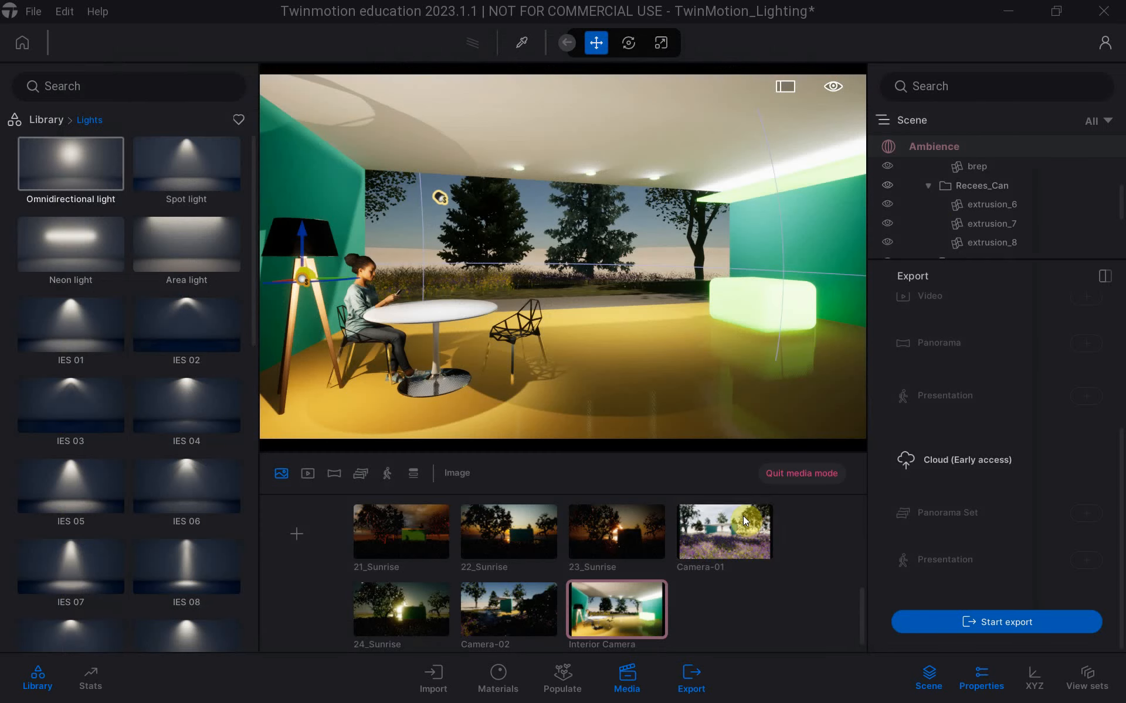
pyautogui.scroll(3, 1012, 560)
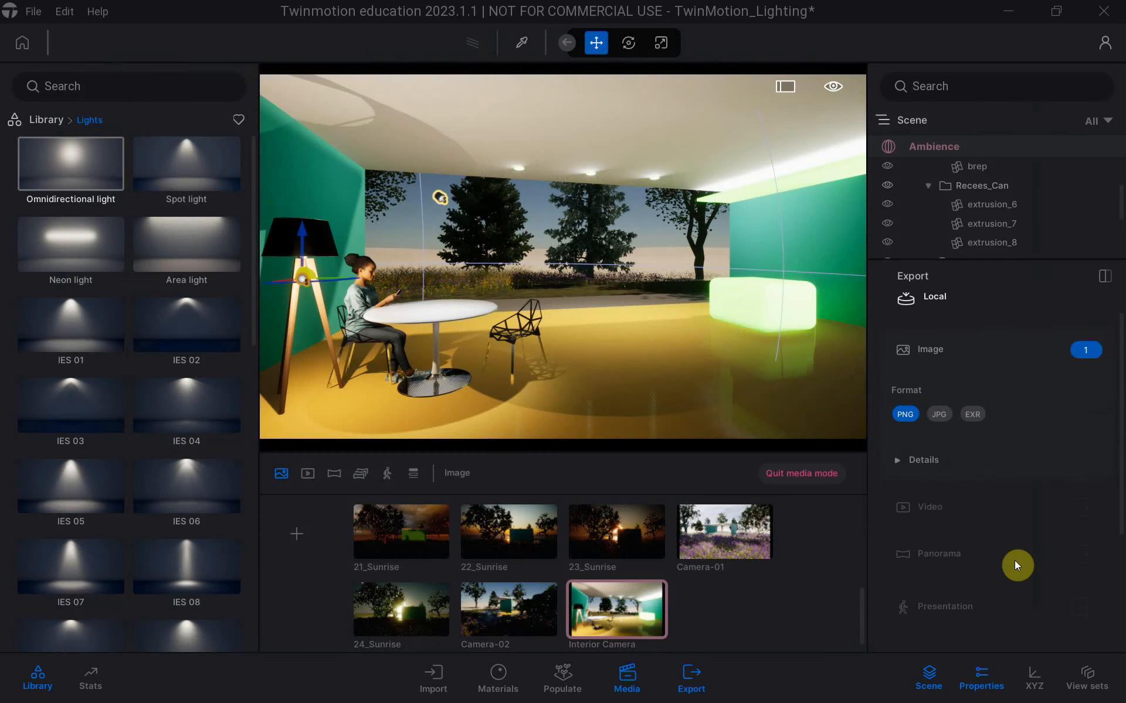
pyautogui.scroll(1, 1015, 563)
pyautogui.click(1083, 366)
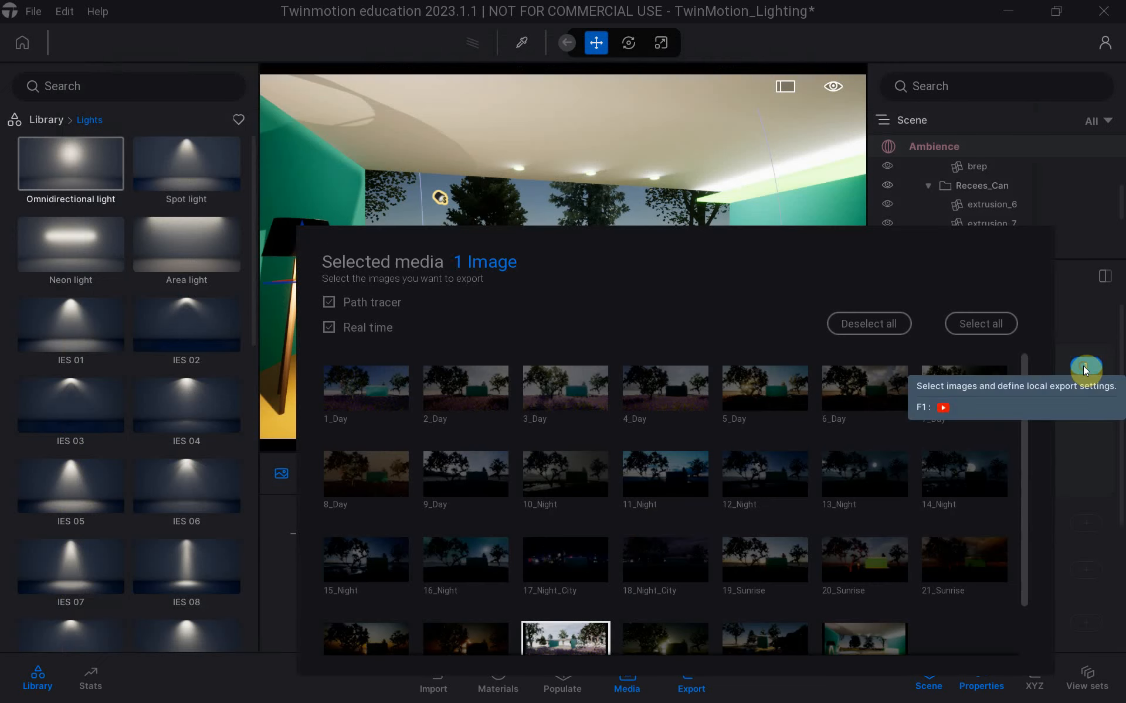
pyautogui.scroll(-2, 873, 479)
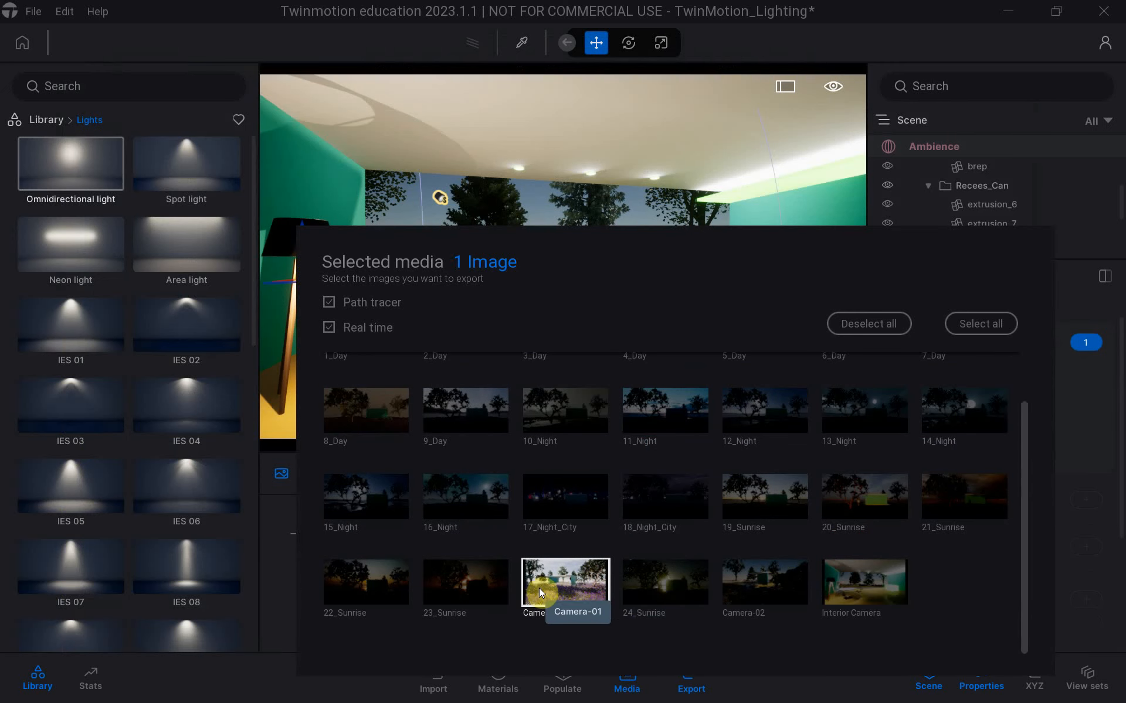
pyautogui.click(562, 588)
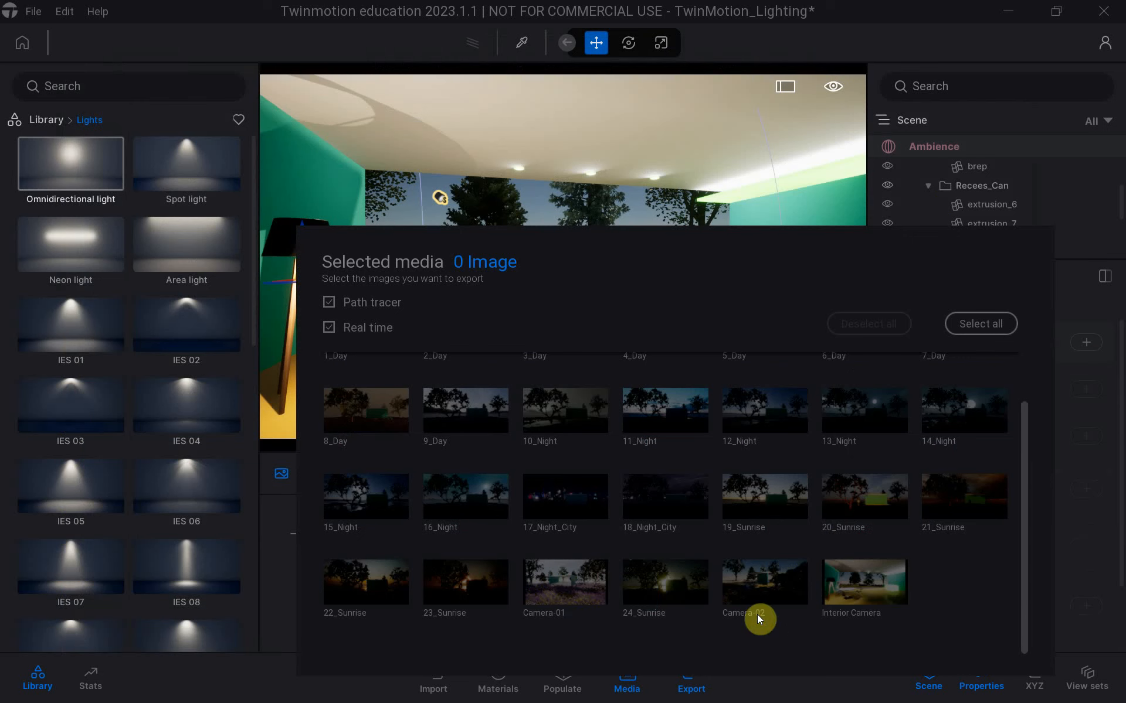
pyautogui.click(853, 594)
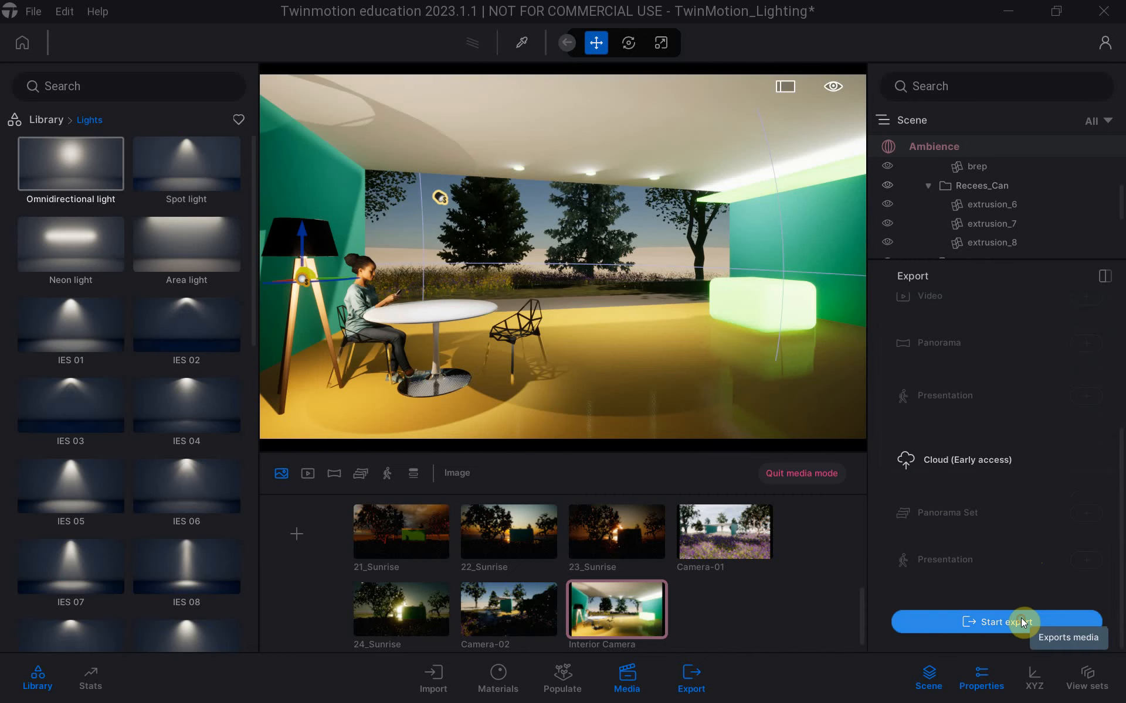
pyautogui.click(1021, 619)
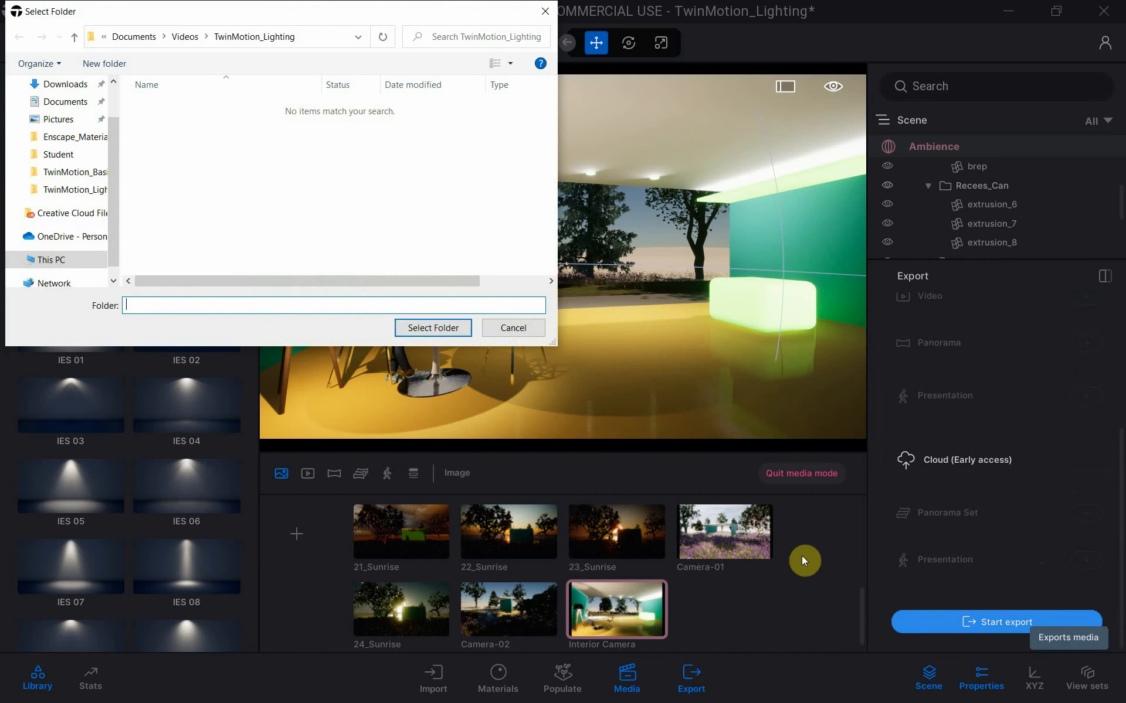
pyautogui.click(424, 327)
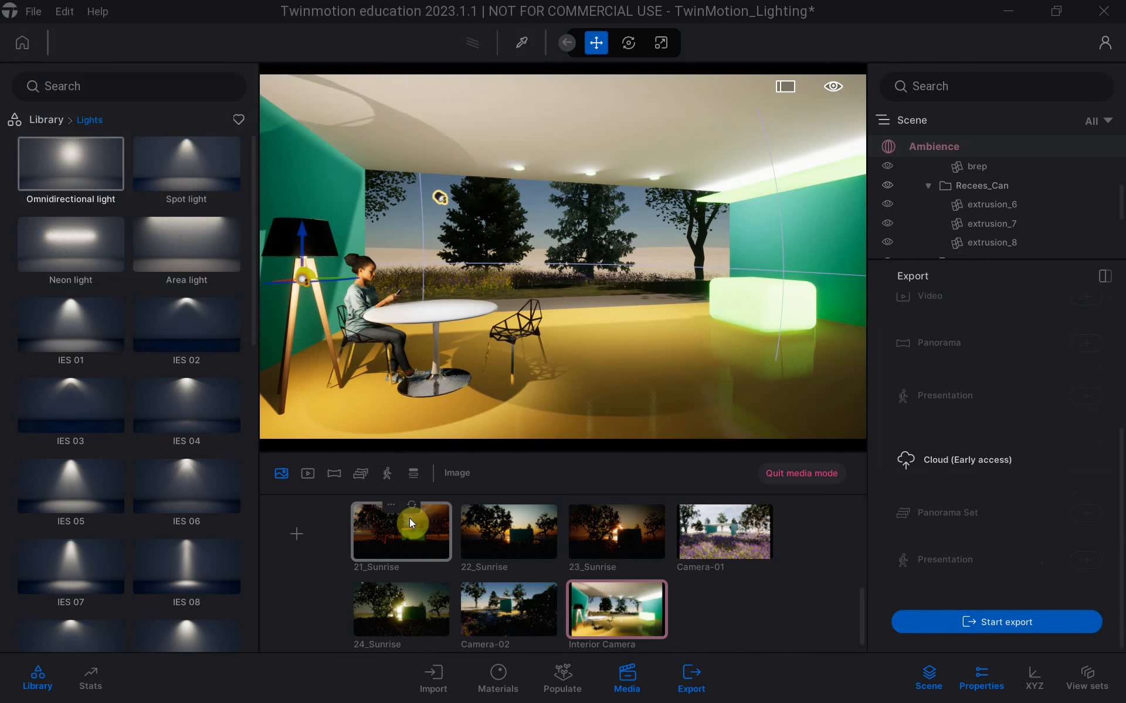
pyautogui.hotkey('alt', 'Tab')
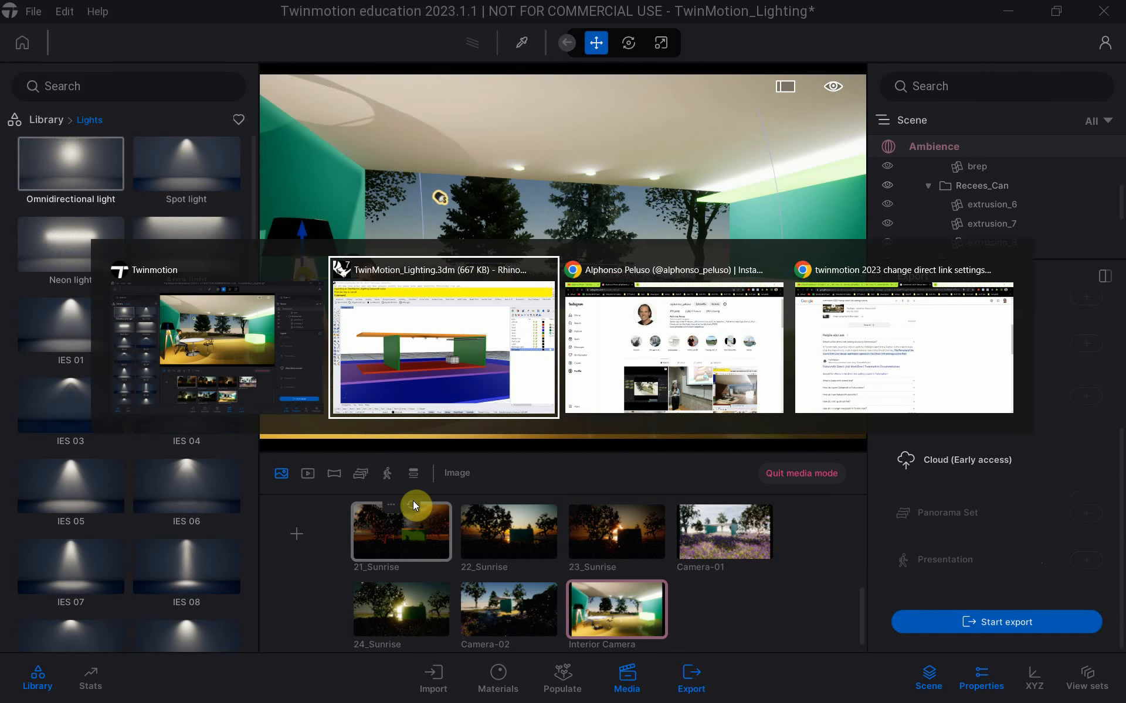
pyautogui.hotkey('alt', 'Tab')
pyautogui.hotkey('alt', 'Tab')
pyautogui.hotkey('alt', 'Tab')
pyautogui.hotkey('alt', 'Tab')
pyautogui.hotkey('alt', 'Tab')
pyautogui.hotkey('alt', 'Tab')
pyautogui.hotkey('alt', 'Tab')
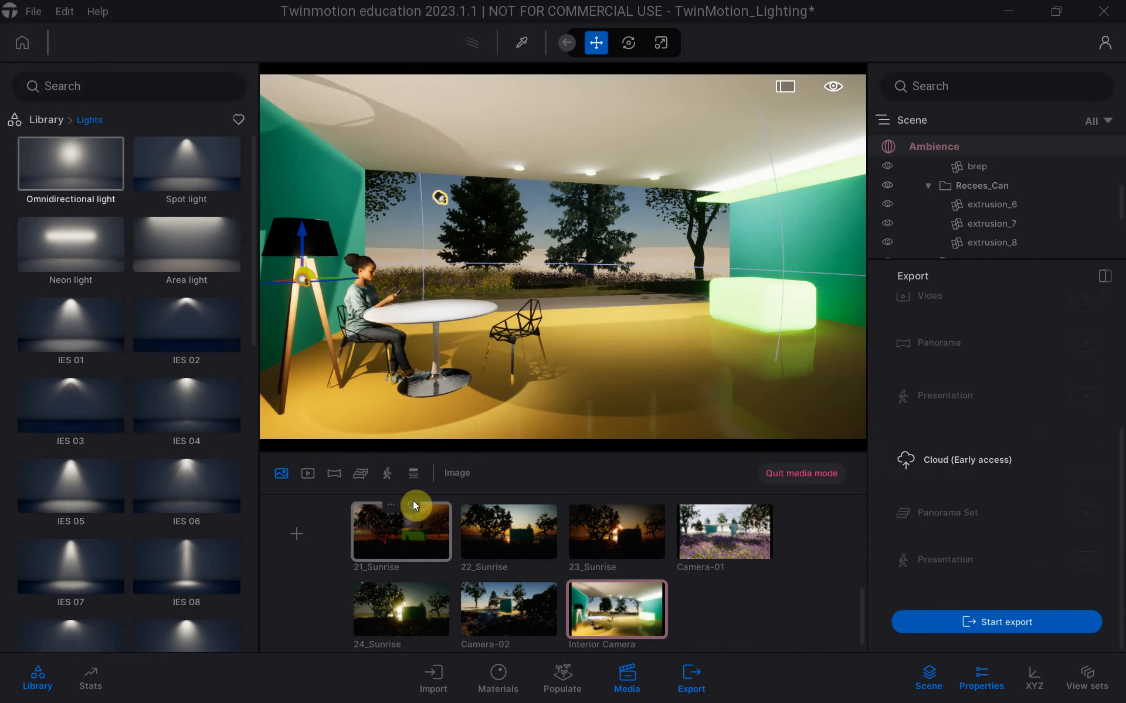
# Switch to File Explorer, browse to the TwinMotion_Lighting folder in Documents > Videos, and open the Interior Camera_000 PNG for viewing.
pyautogui.press('super+e')
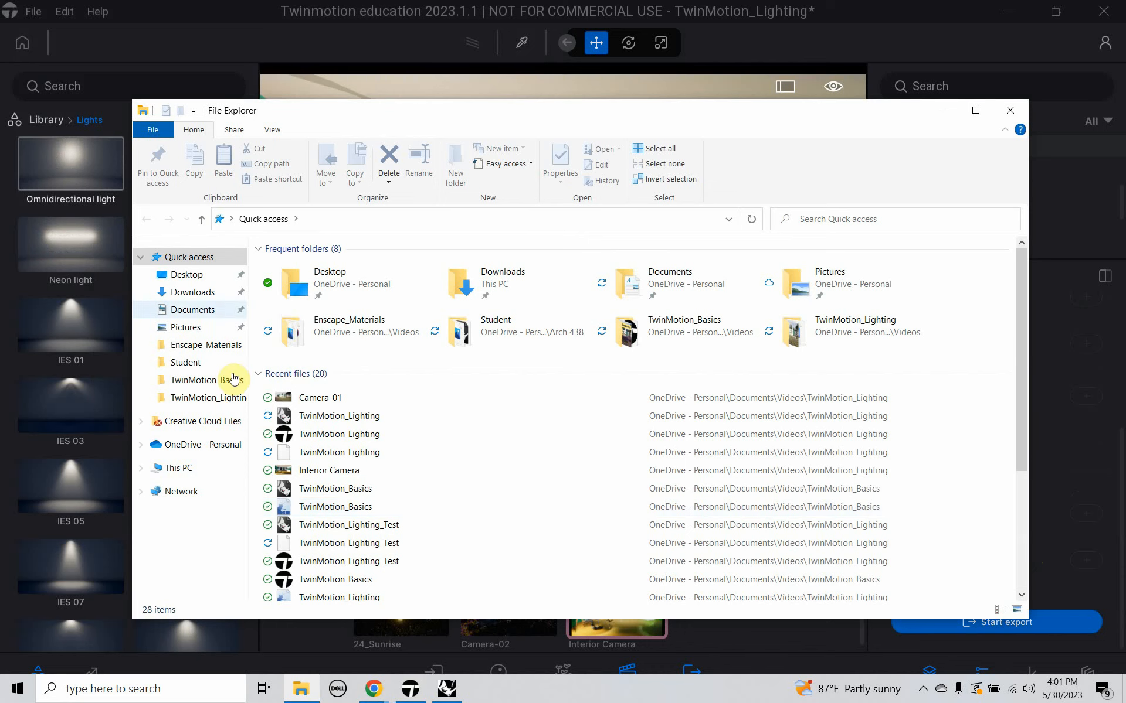
pyautogui.click(186, 311)
pyautogui.scroll(-4, 331, 504)
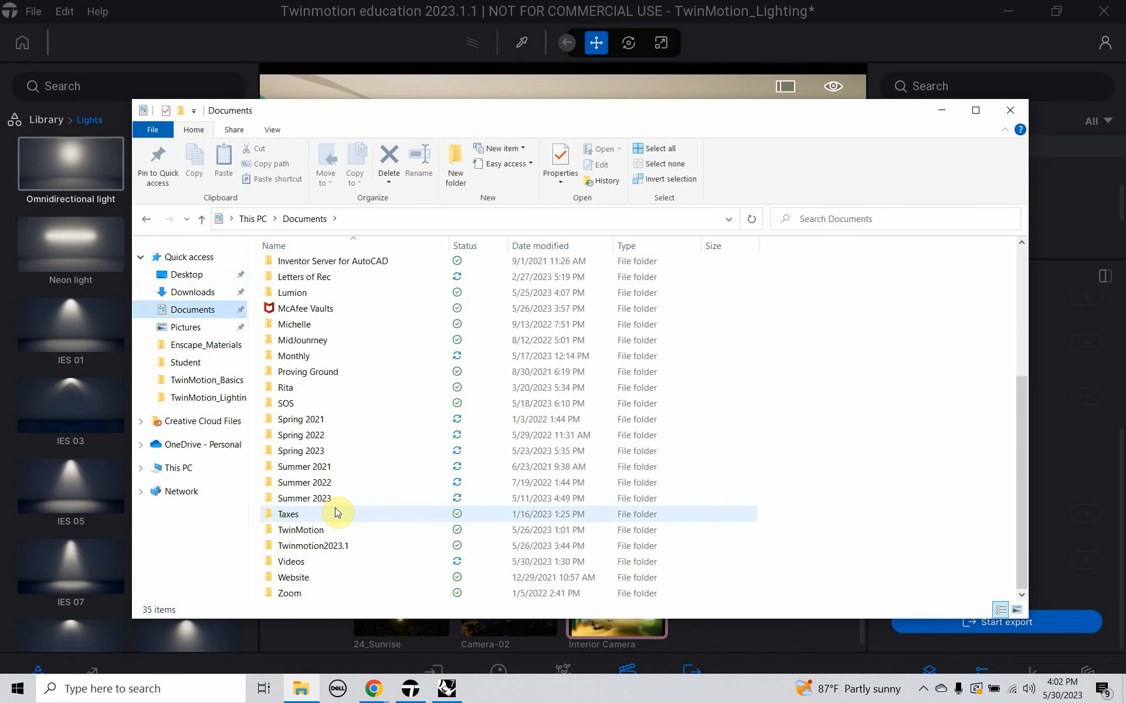
pyautogui.click(312, 562)
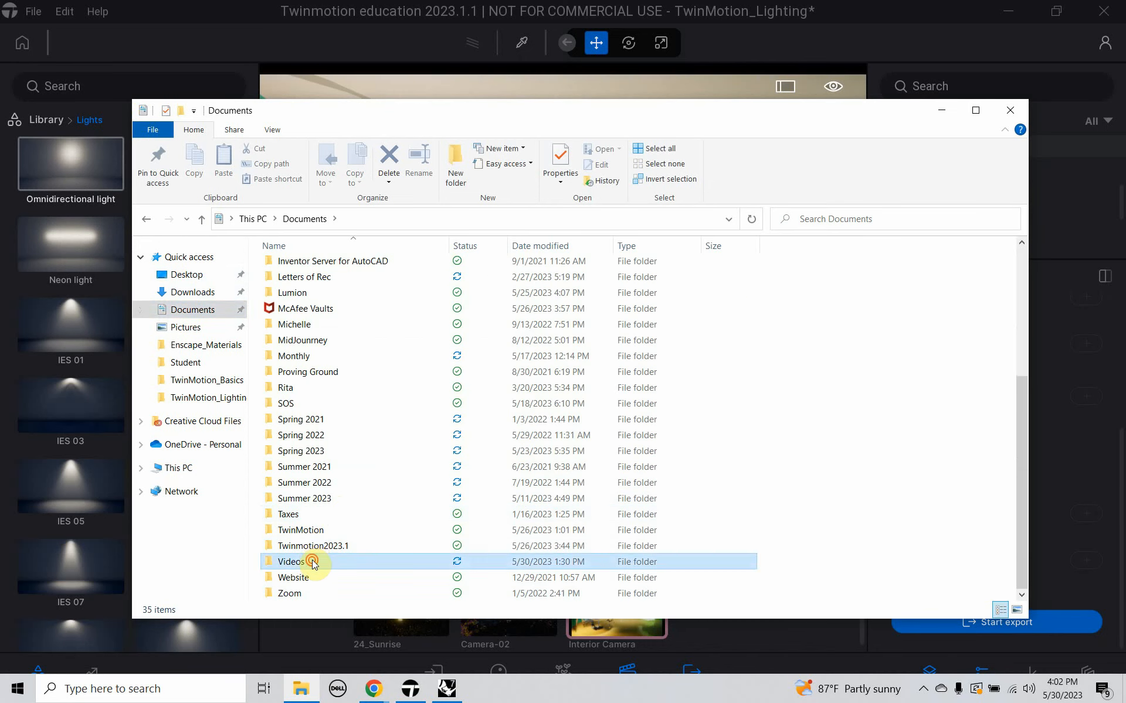
pyautogui.doubleClick(313, 562)
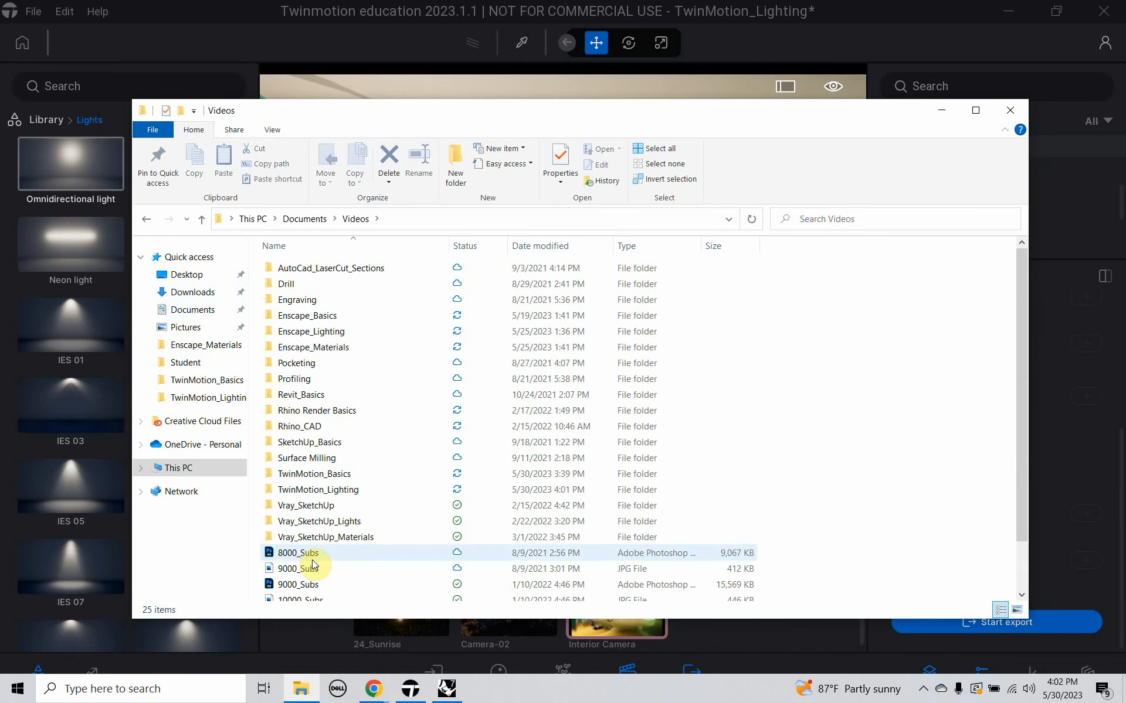
pyautogui.doubleClick(337, 494)
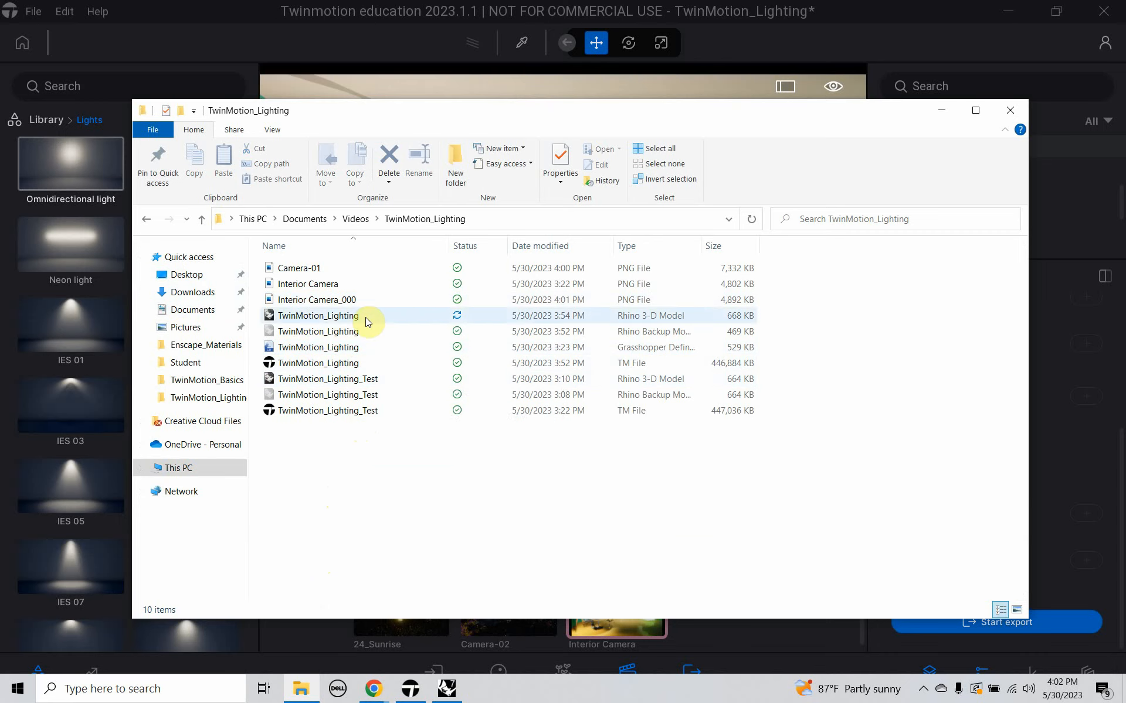
pyautogui.doubleClick(352, 302)
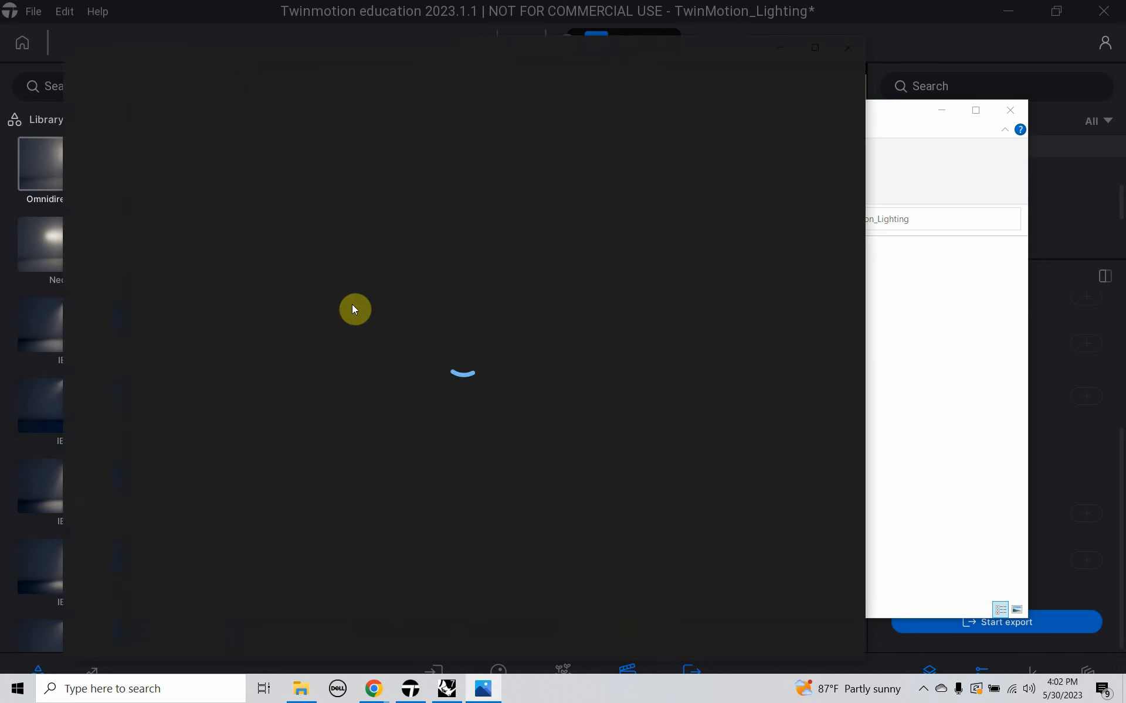